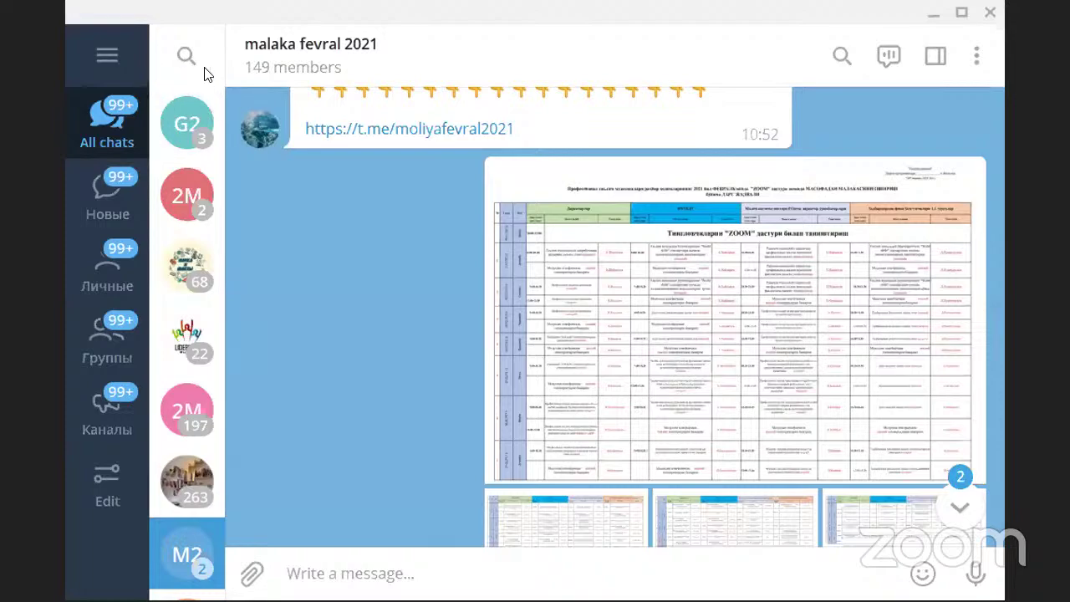
# - Widen the chat list and open the 'Guruh rahbari, fevral, 2021' group with its leader invite links
pyautogui.moveTo(227, 65); pyautogui.dragTo(520, 67)
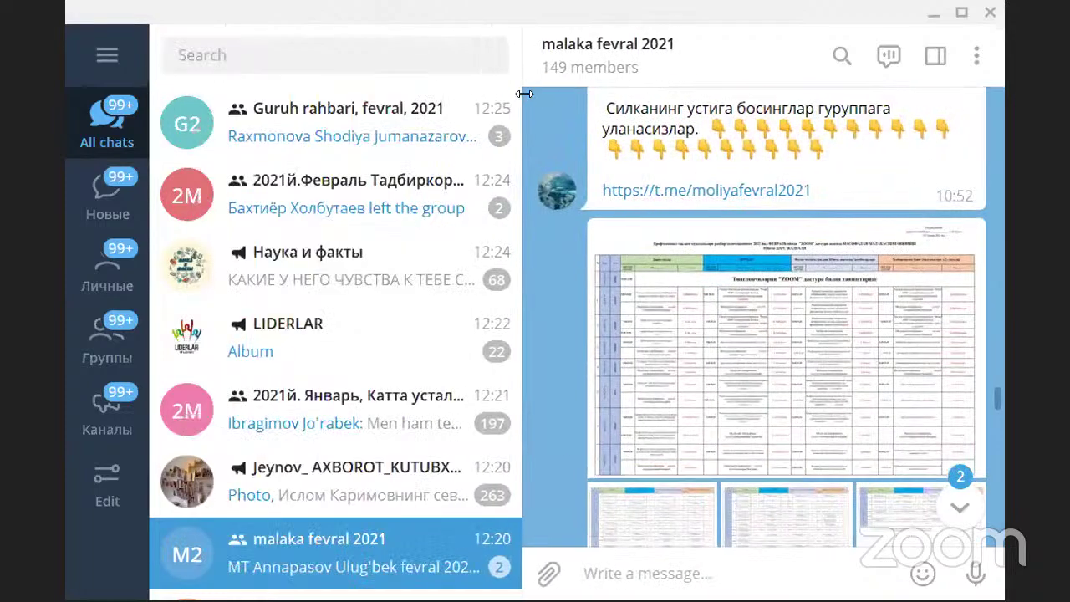
pyautogui.click(475, 161)
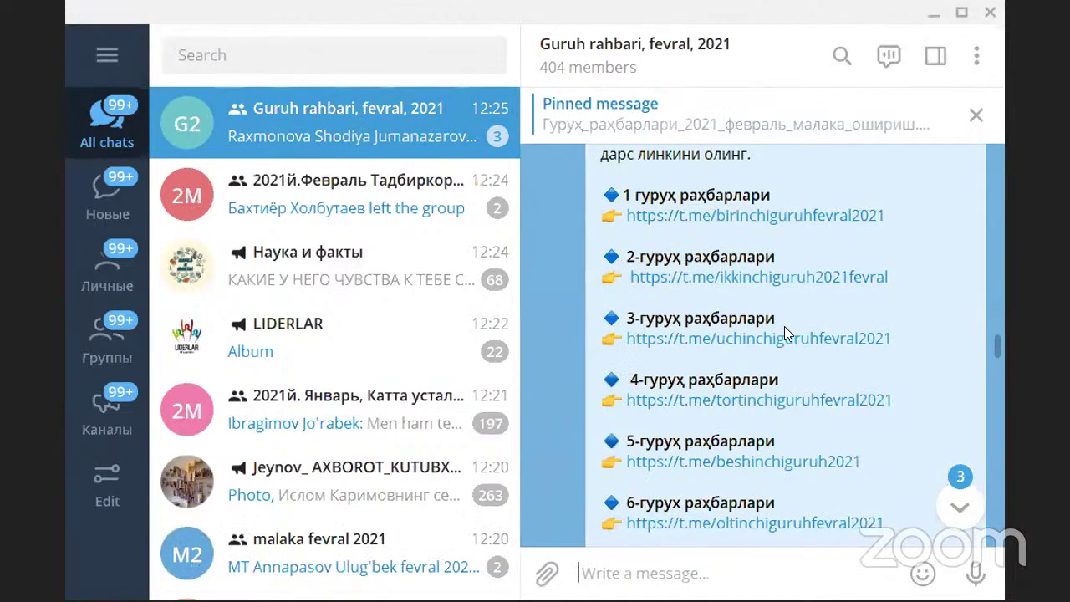
pyautogui.scroll(-3, 861, 251)
pyautogui.scroll(4, 938, 261)
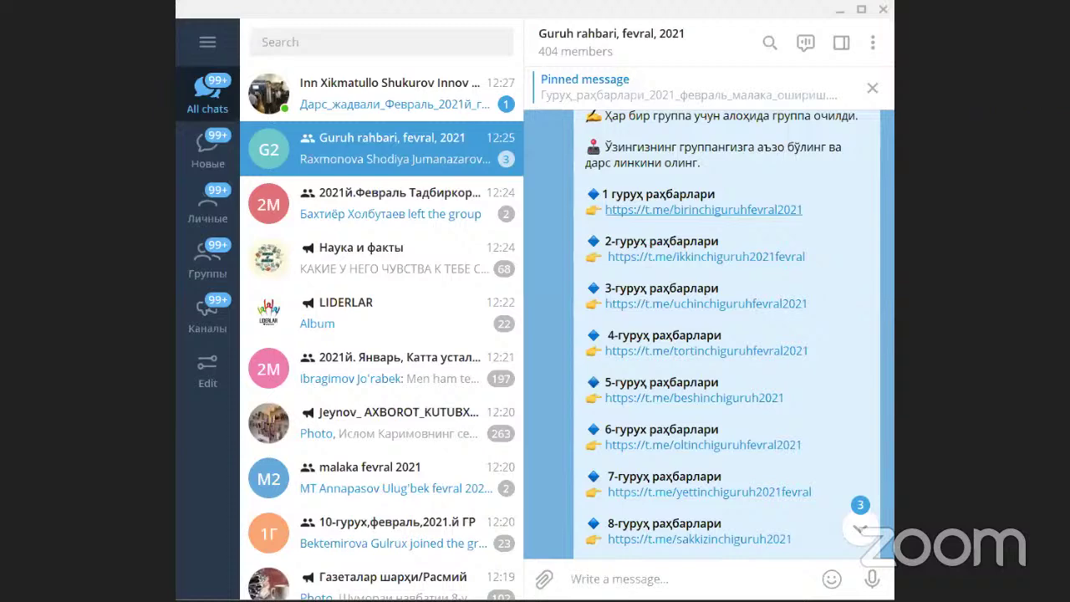
pyautogui.scroll(-2, 791, 203)
pyautogui.scroll(3, 818, 341)
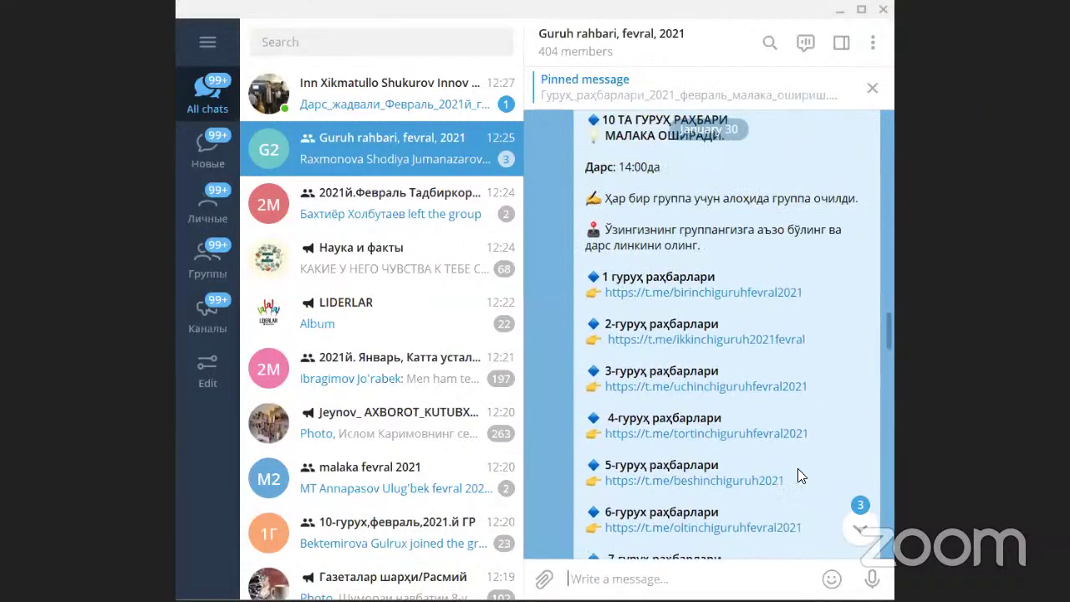
pyautogui.scroll(1, 798, 475)
pyautogui.scroll(3, 813, 365)
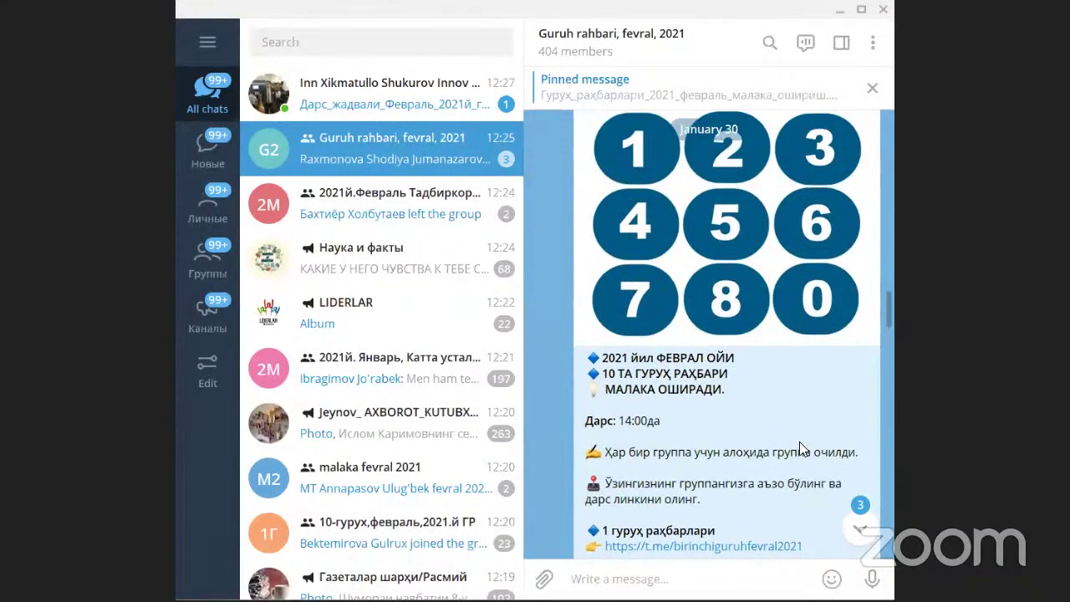
pyautogui.scroll(-5, 800, 449)
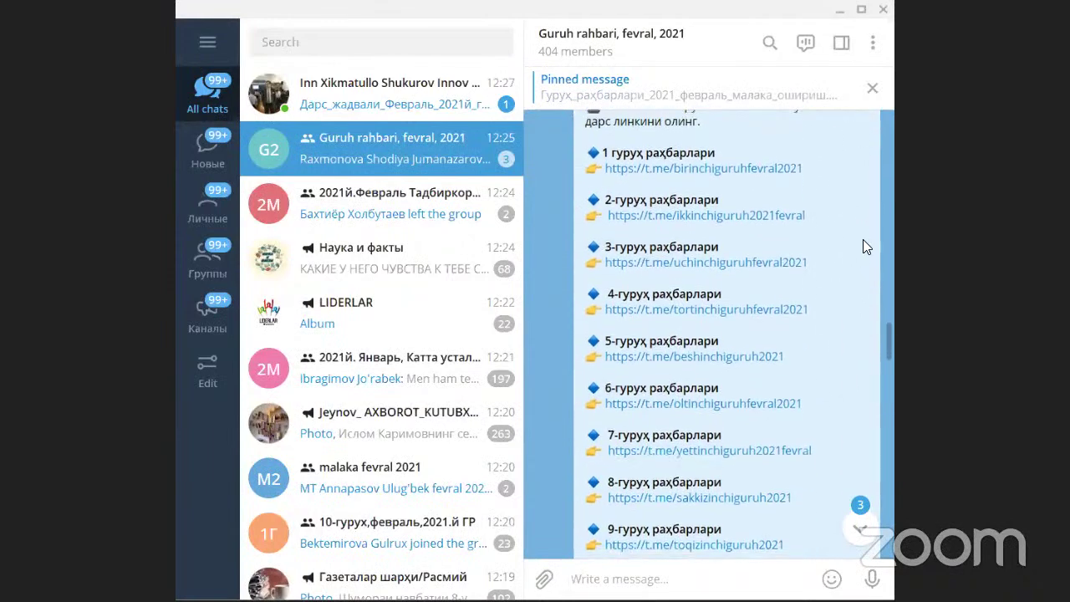
pyautogui.scroll(-3, 862, 242)
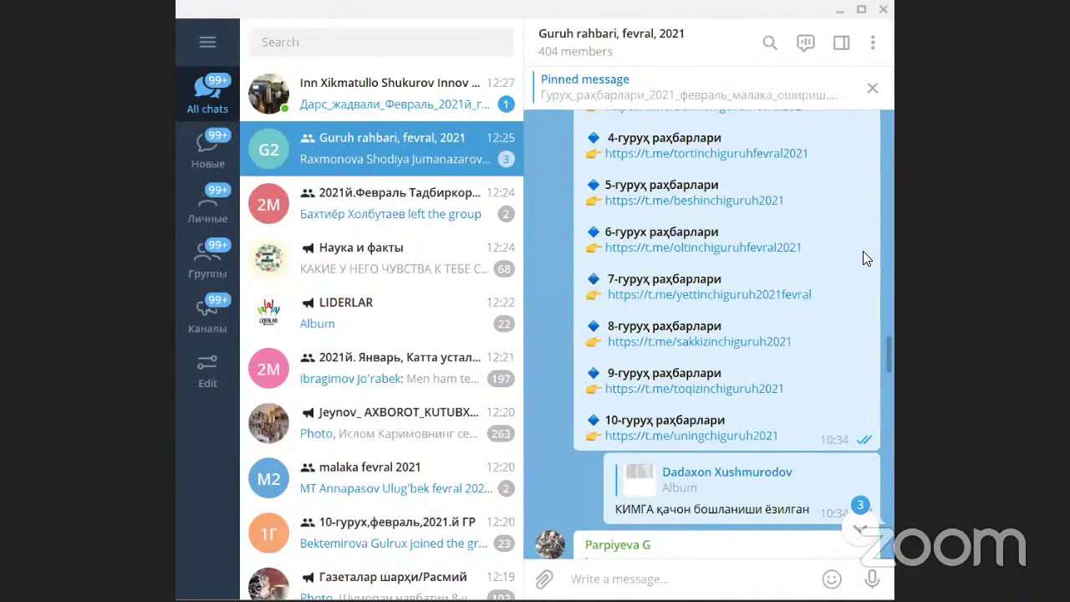
pyautogui.scroll(1, 841, 252)
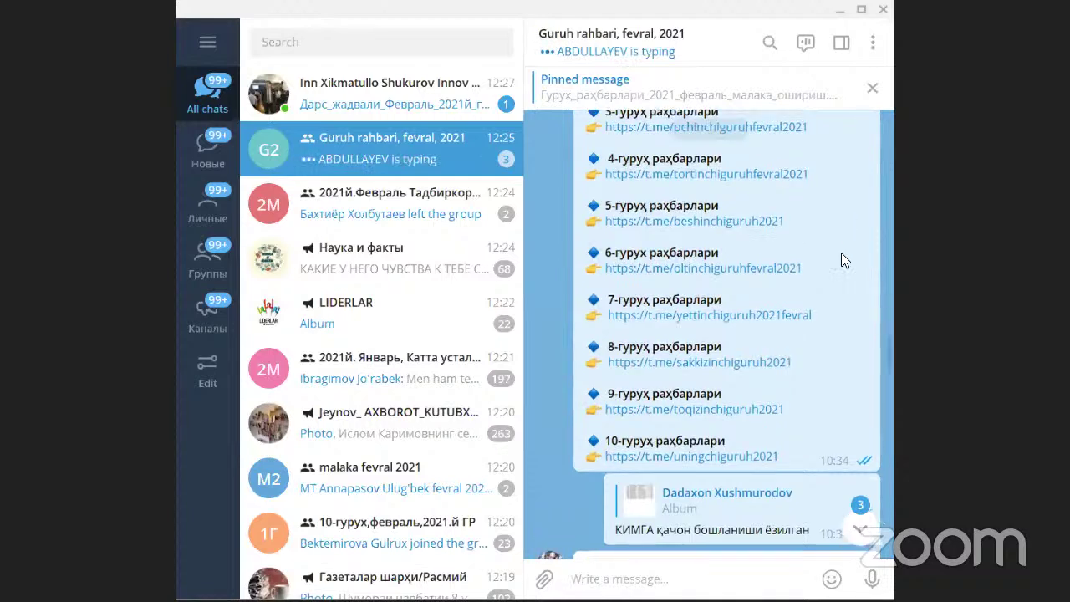
pyautogui.scroll(3, 833, 348)
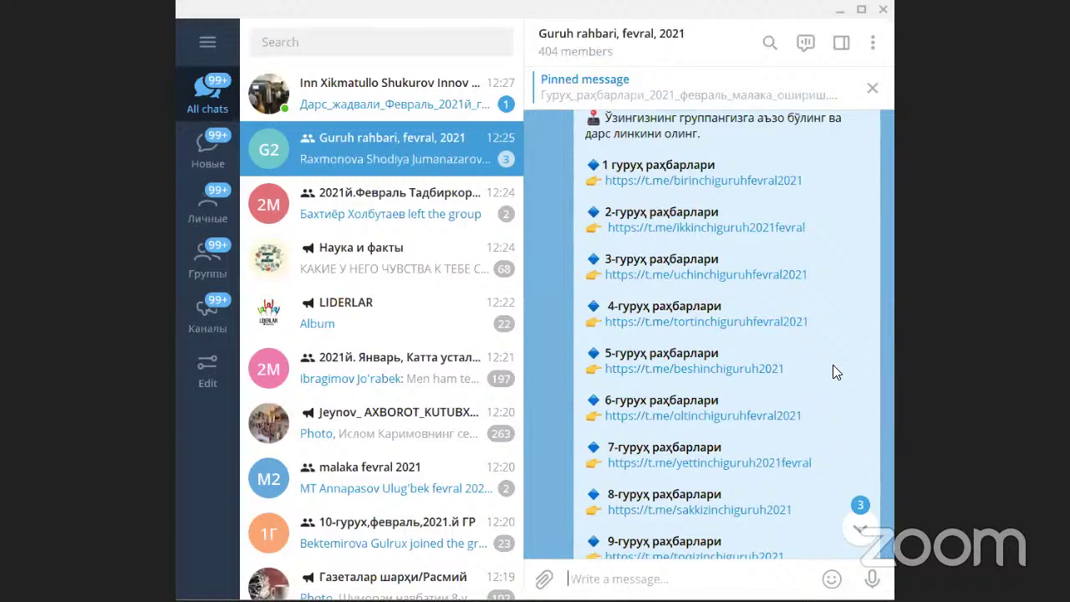
pyautogui.scroll(5, 833, 364)
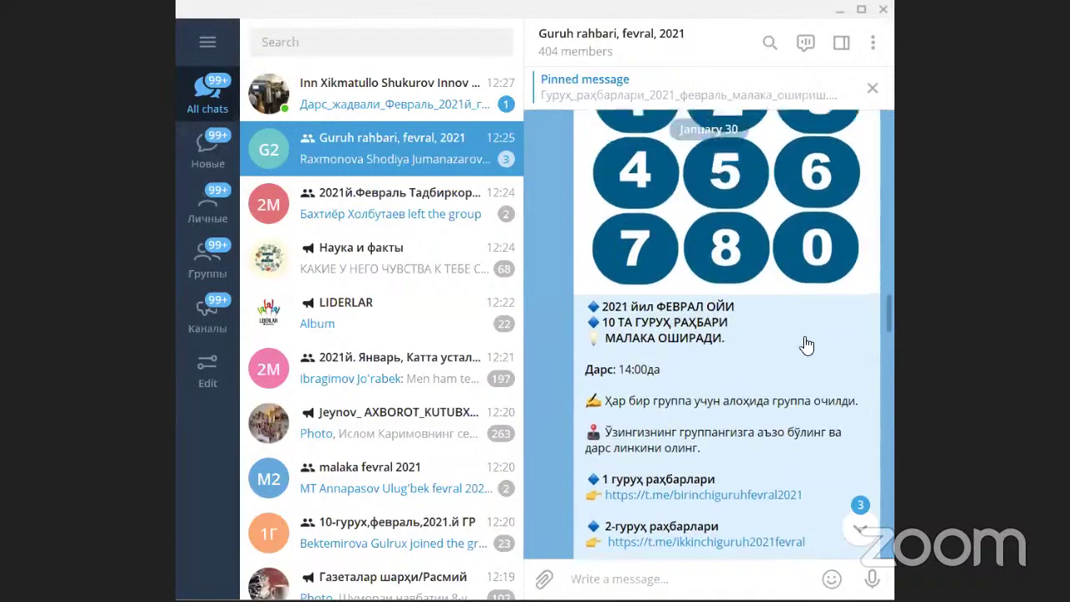
pyautogui.scroll(-8, 794, 468)
pyautogui.scroll(4, 767, 493)
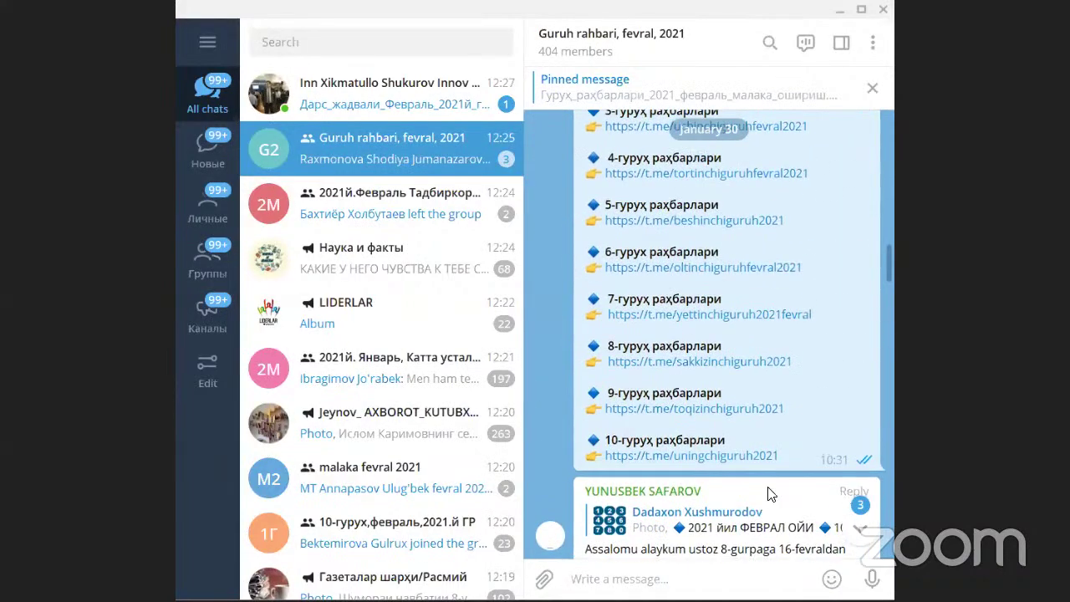
pyautogui.scroll(10, 769, 494)
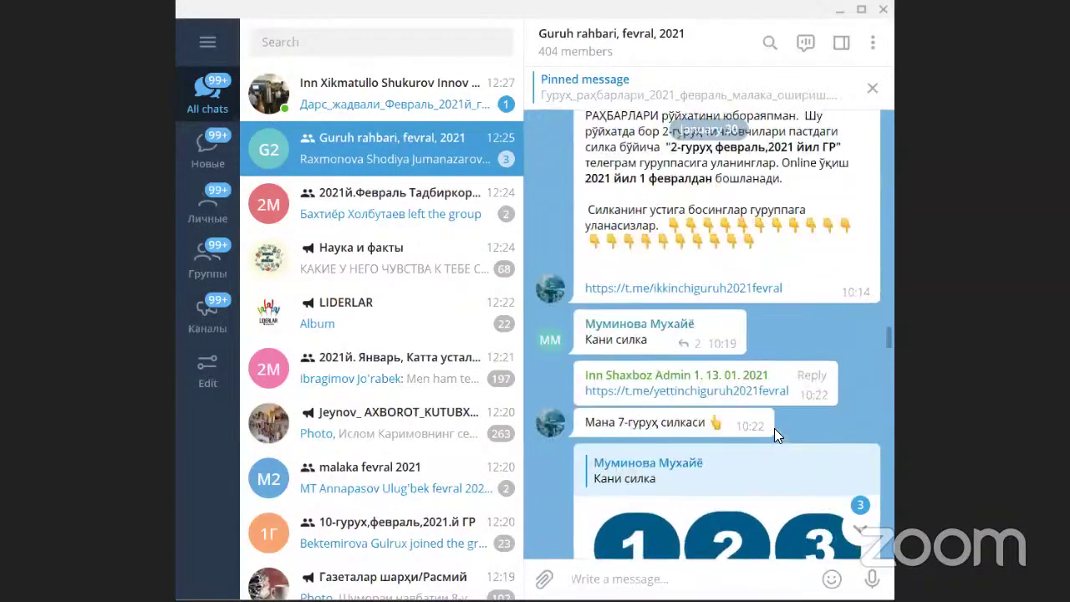
pyautogui.scroll(10, 775, 428)
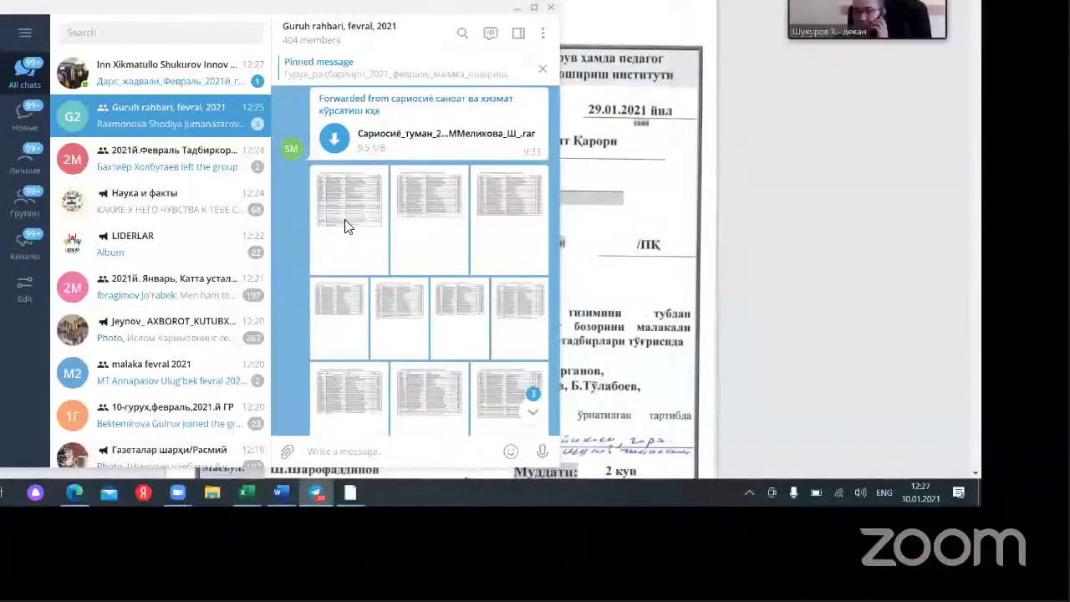
# - Open the shared table photo full screen and page forward to photo 73 of 82, the group 10 list
pyautogui.click(344, 219)
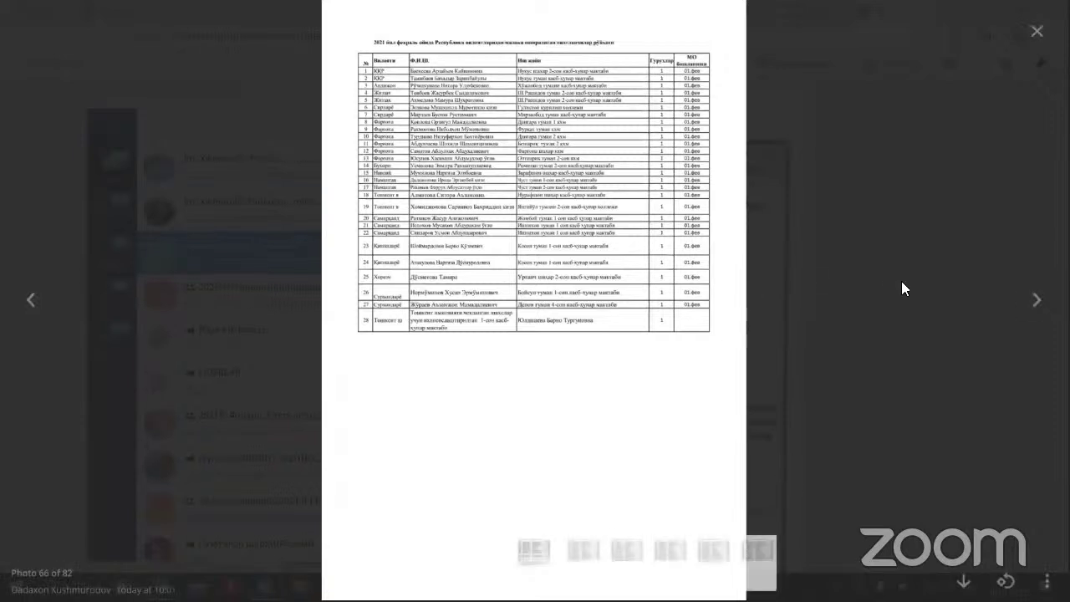
pyautogui.click(1038, 301)
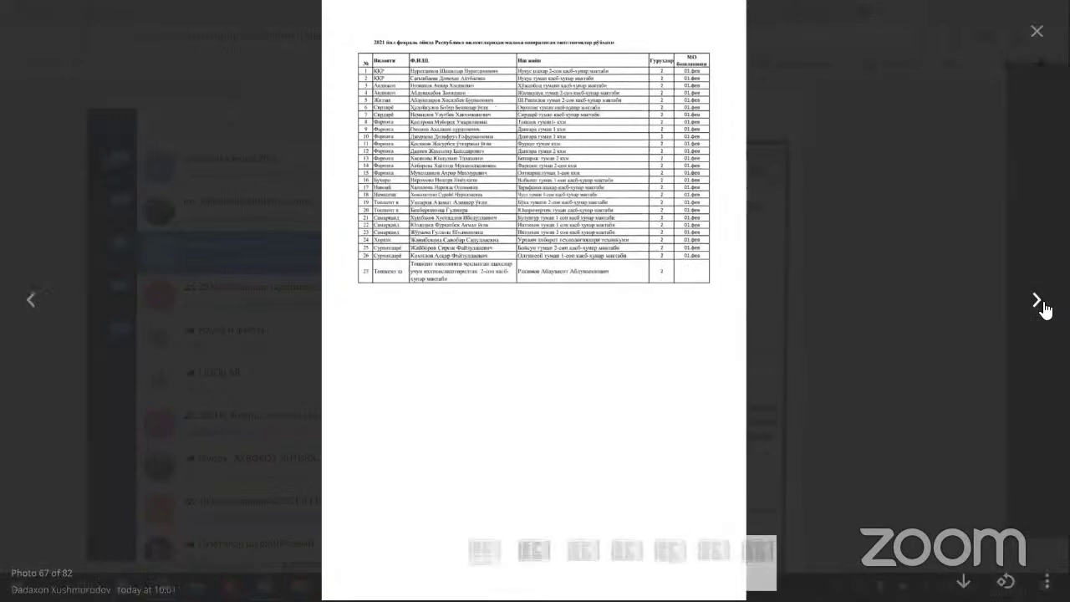
pyautogui.click(1042, 304)
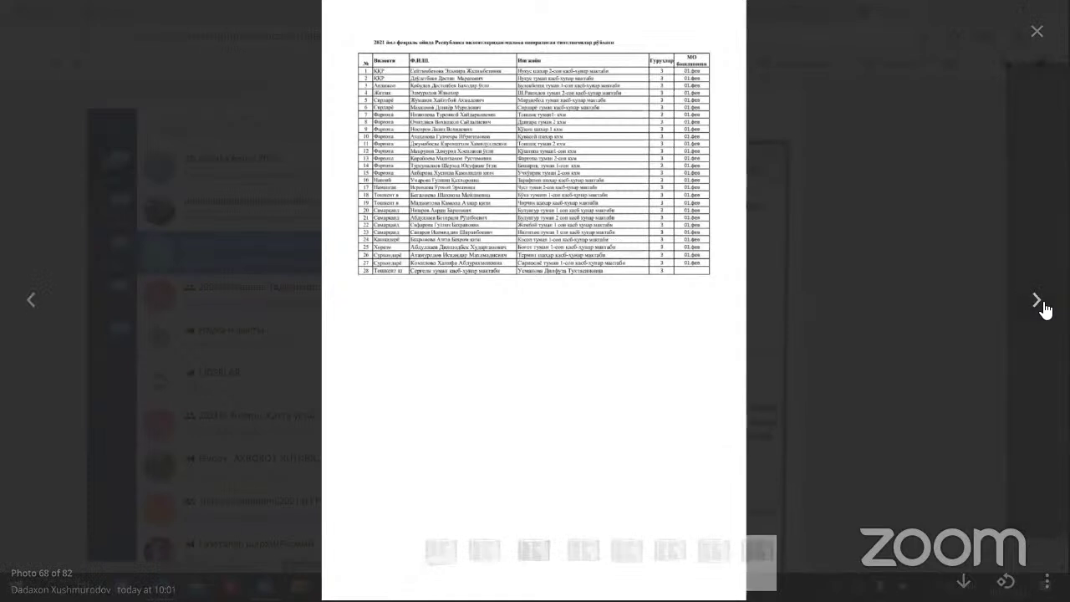
pyautogui.click(1042, 308)
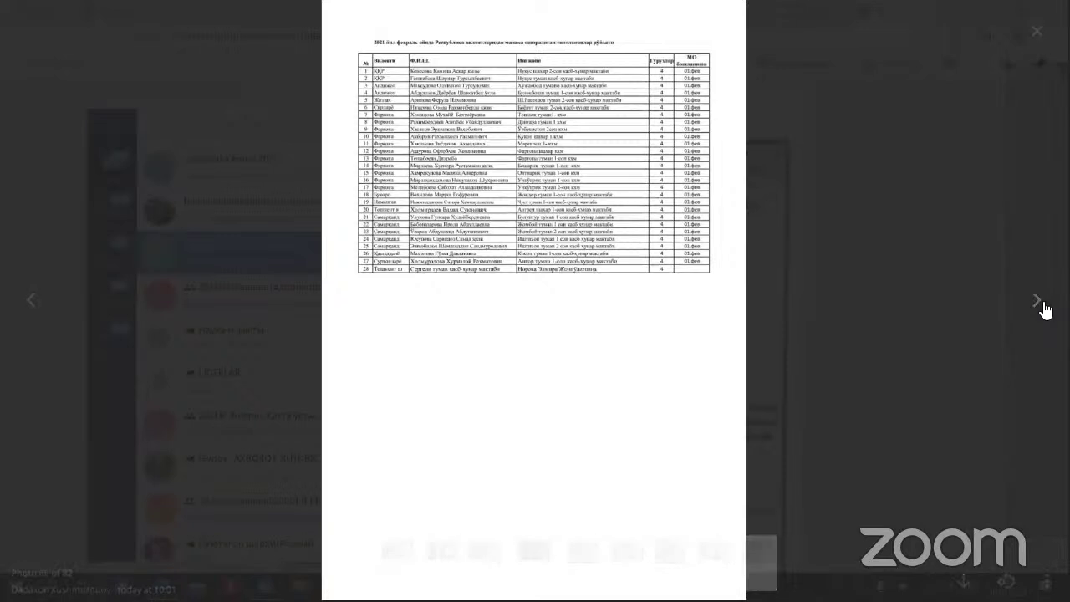
pyautogui.click(1042, 306)
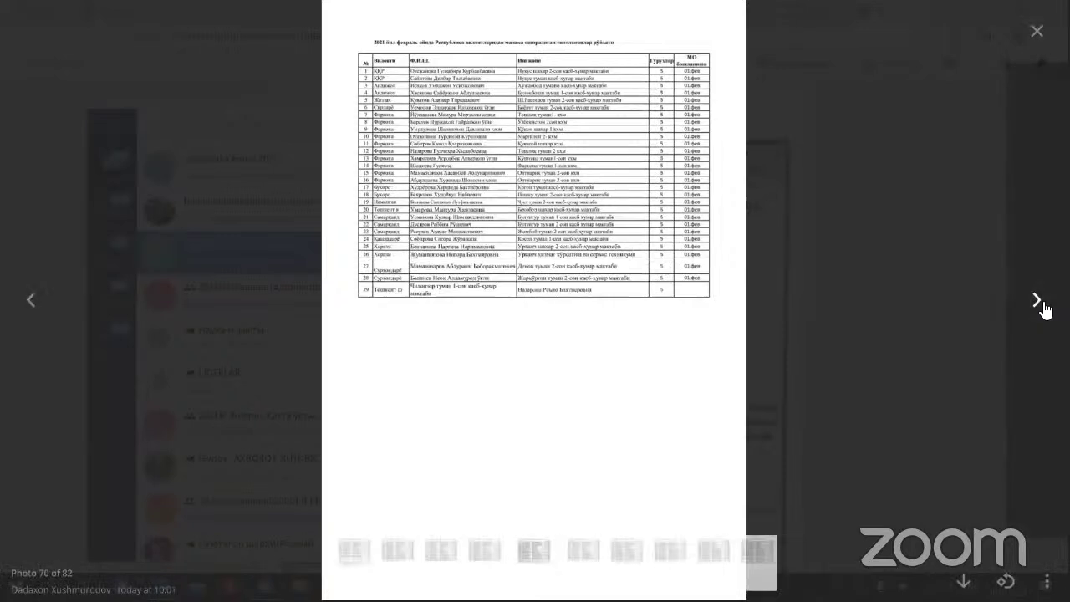
pyautogui.click(1042, 306)
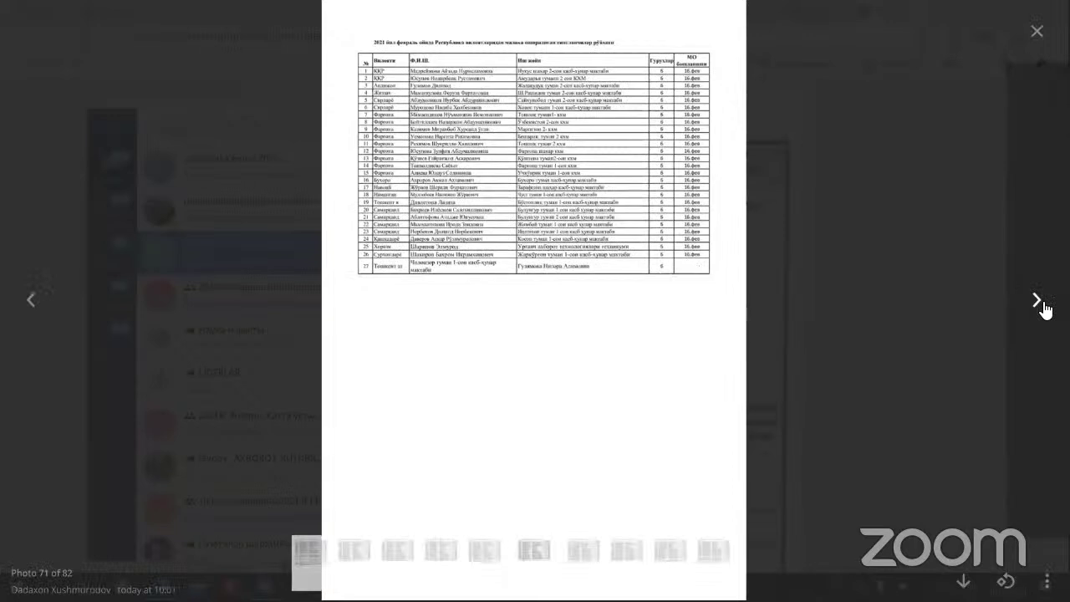
pyautogui.click(1041, 306)
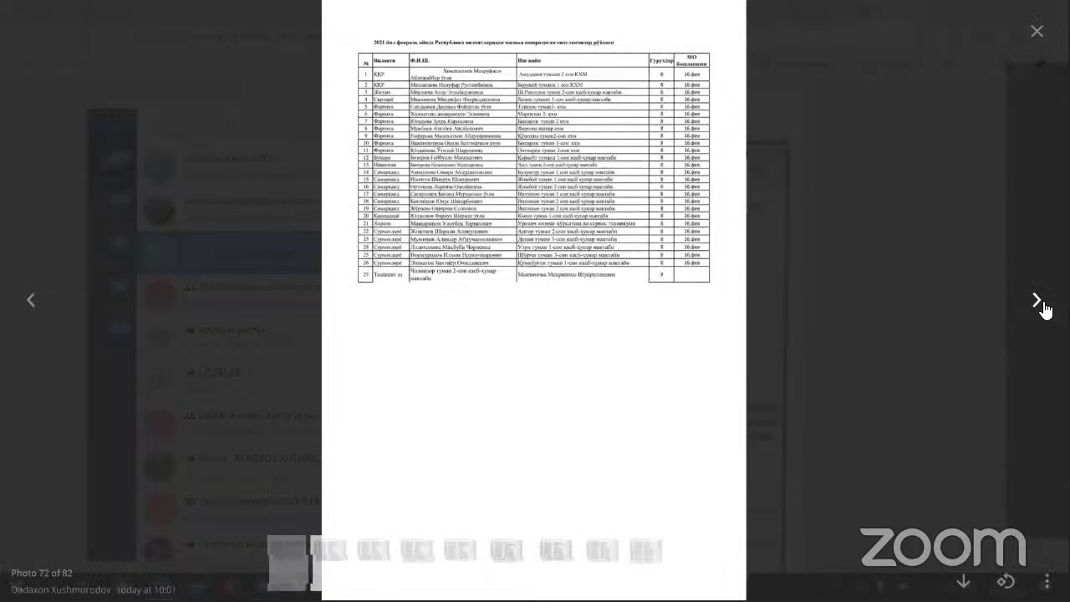
pyautogui.click(1043, 307)
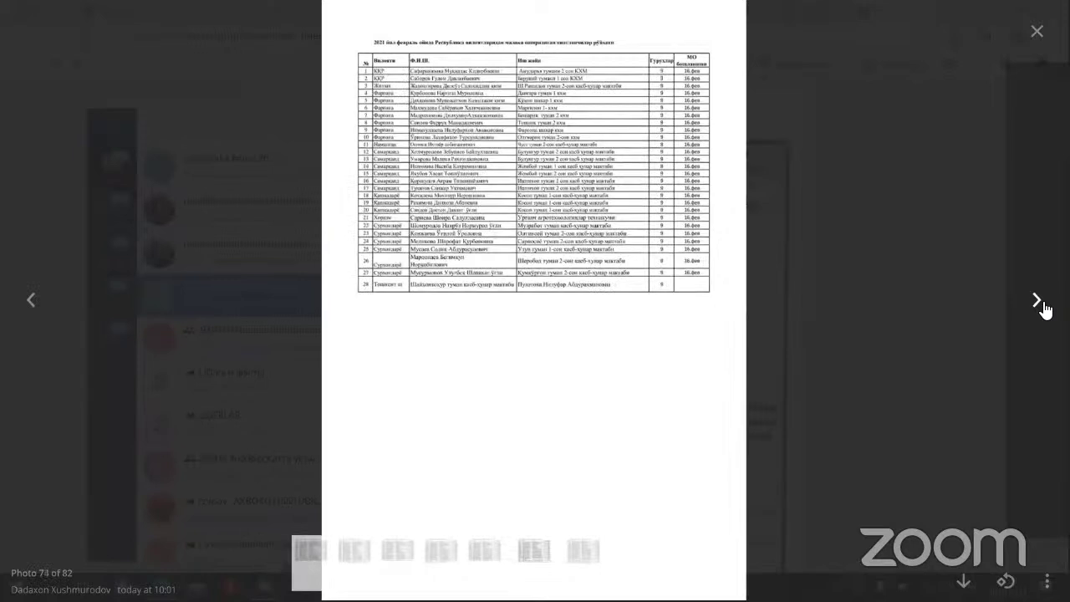
pyautogui.click(1042, 306)
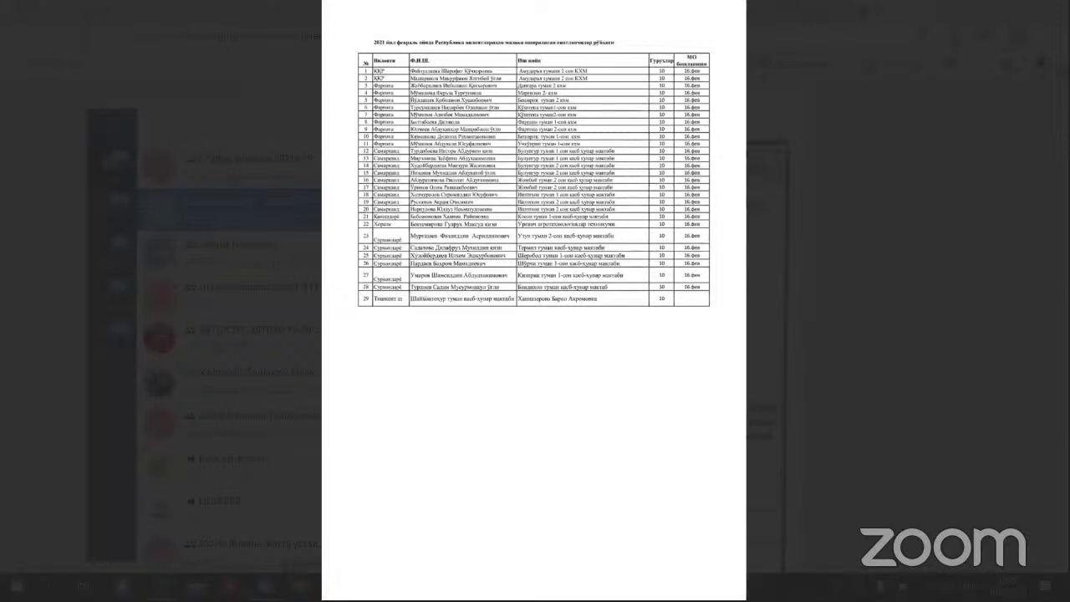
# - Page through the group 9, 8 and 6 participant lists, then switch to the Excel lesson schedule
pyautogui.press('Right')
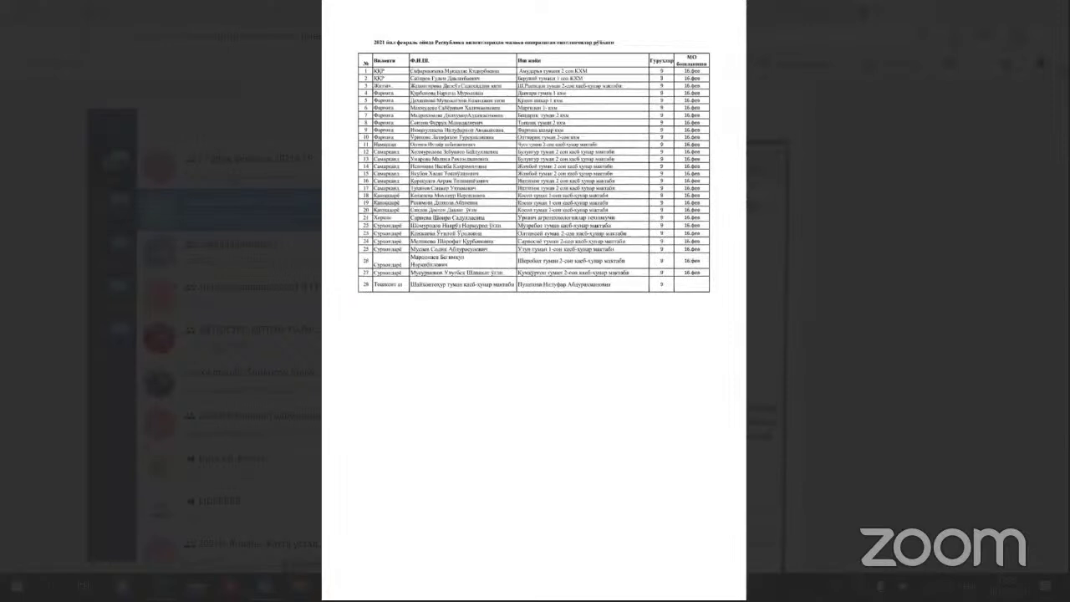
pyautogui.press('Right')
pyautogui.press('Right')
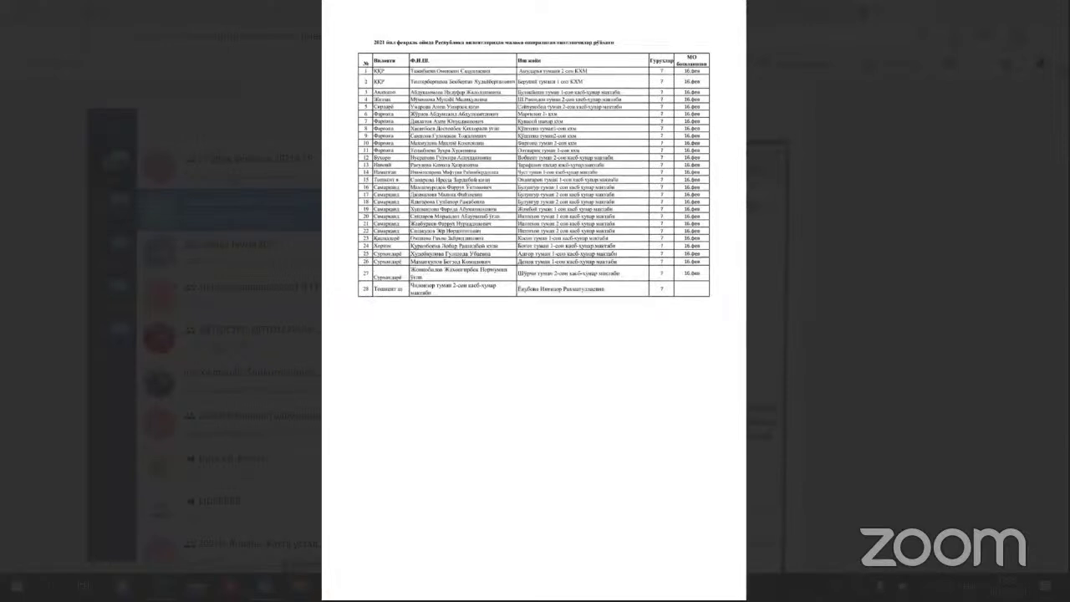
pyautogui.press('Right')
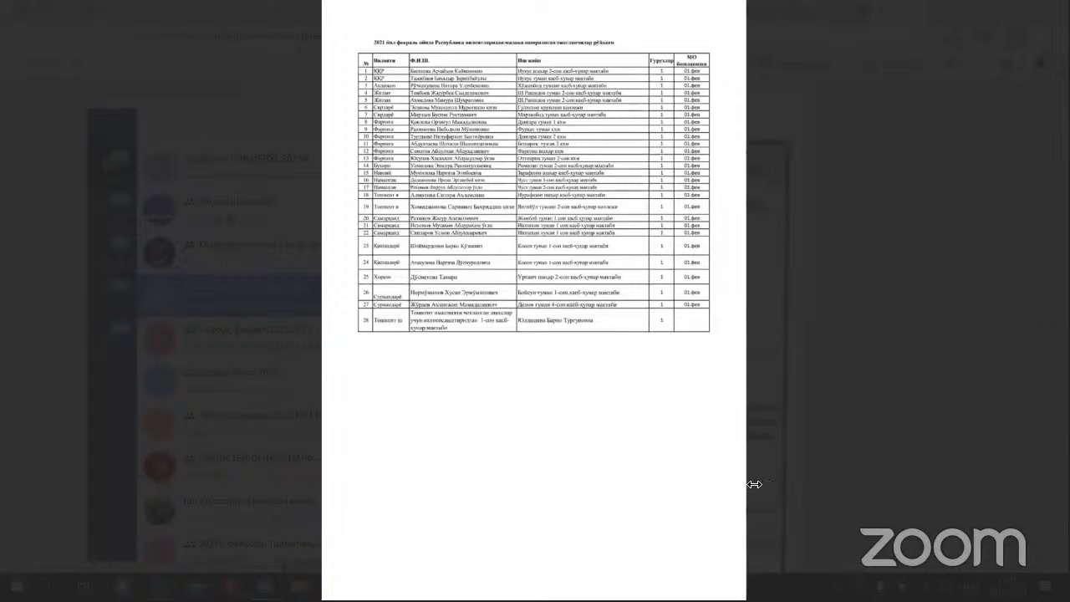
pyautogui.hotkey('alt', 'Tab')
# - Switch the lesson schedule workbook to the Февраль 1 ярим ойи sheet
pyautogui.scroll(5, 754, 499)
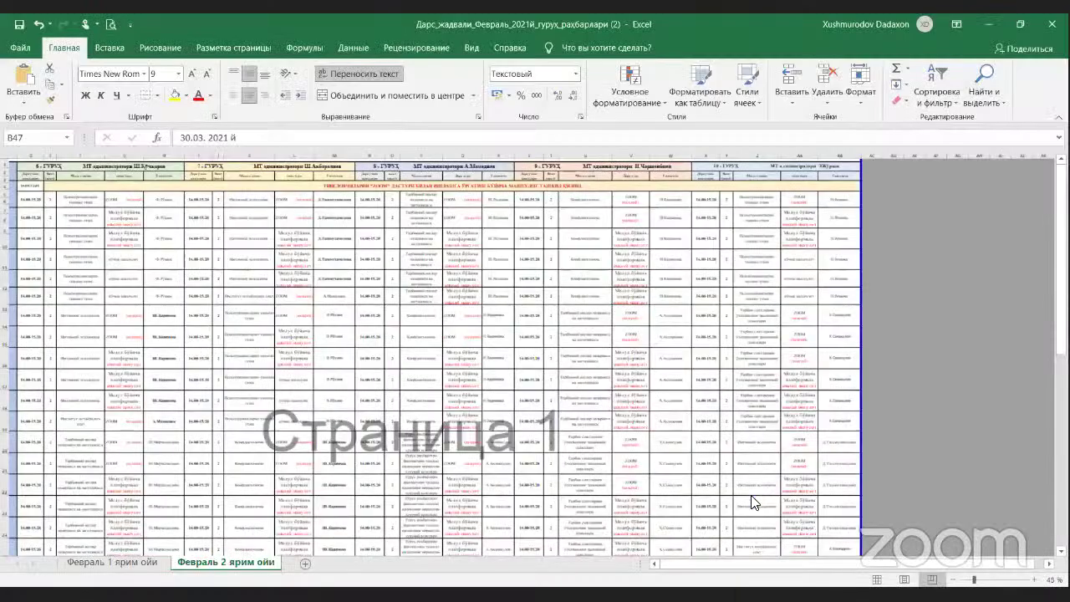
pyautogui.scroll(4, 754, 499)
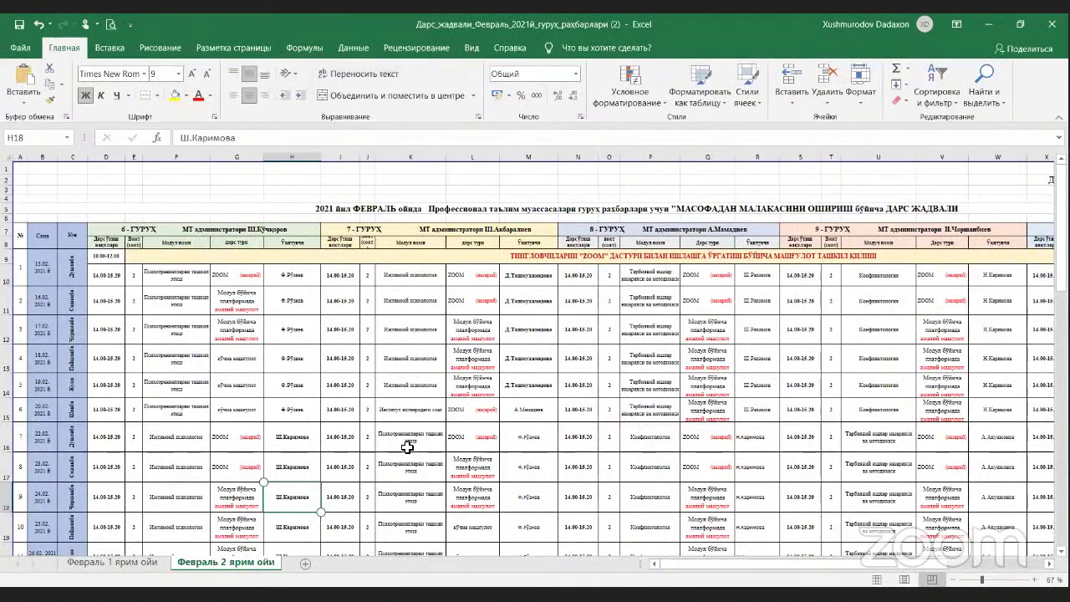
pyautogui.click(103, 565)
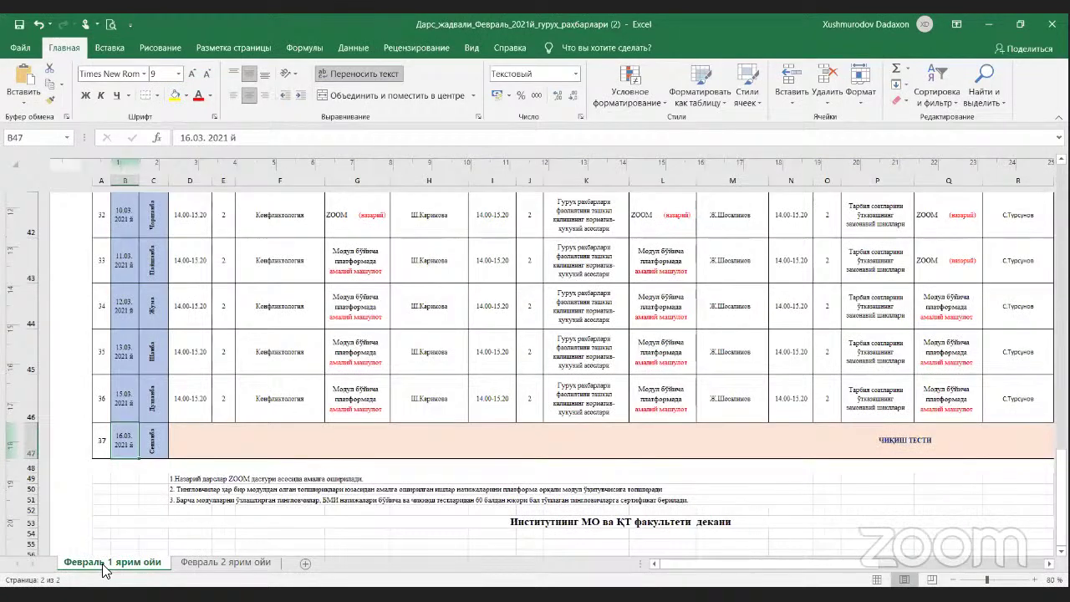
# - Scroll across the Февраль 1 ярим ойи timetable to review sessions dated 01.02 through 09.02.2021
pyautogui.scroll(2, 535, 377)
pyautogui.hscroll(2, 535, 376)
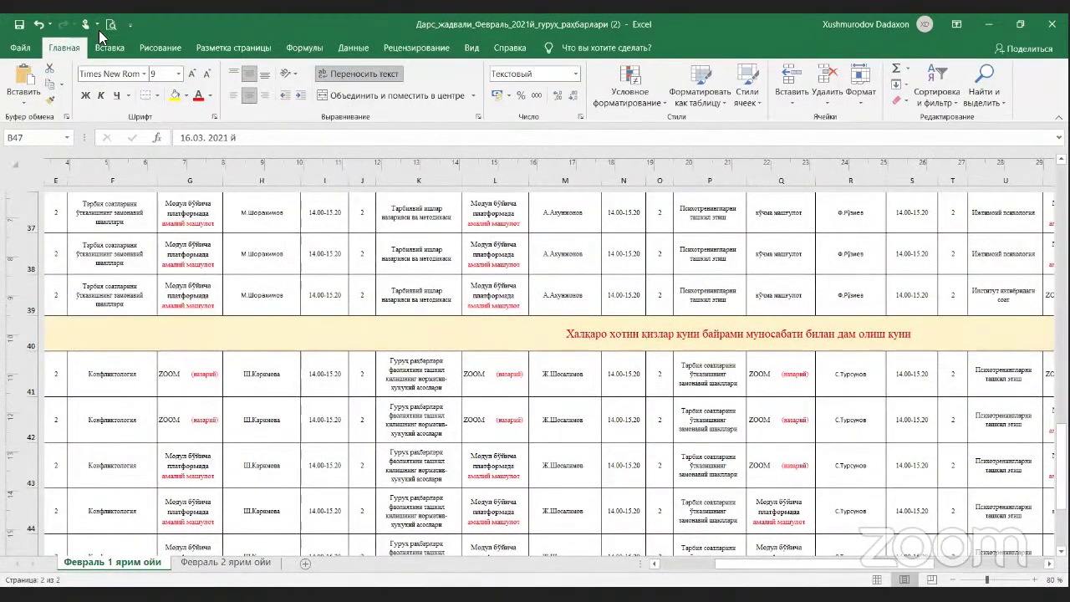
pyautogui.scroll(6, 101, 34)
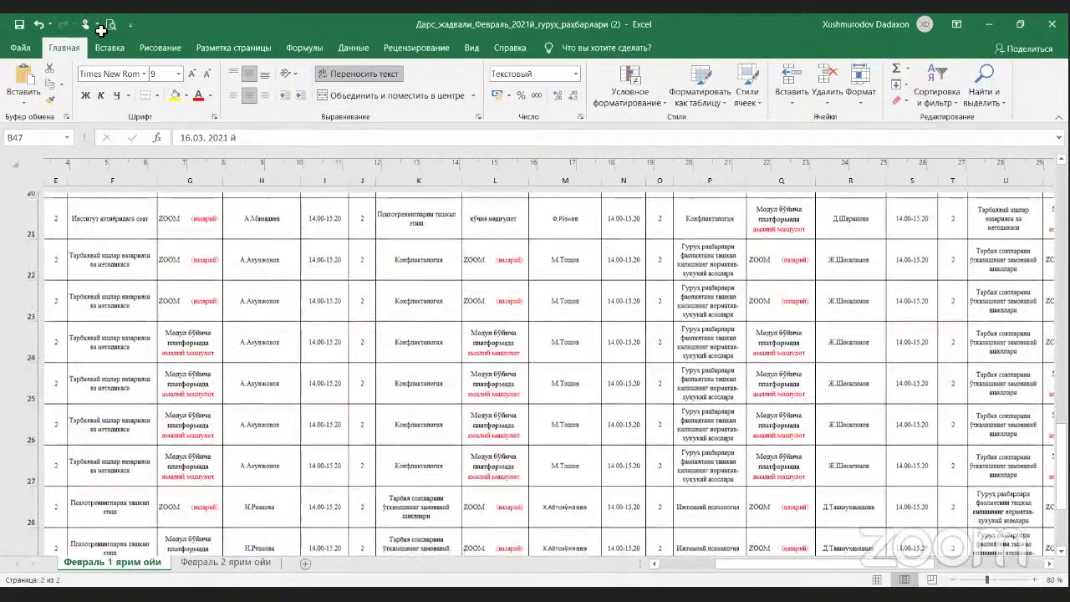
pyautogui.scroll(7, 290, 354)
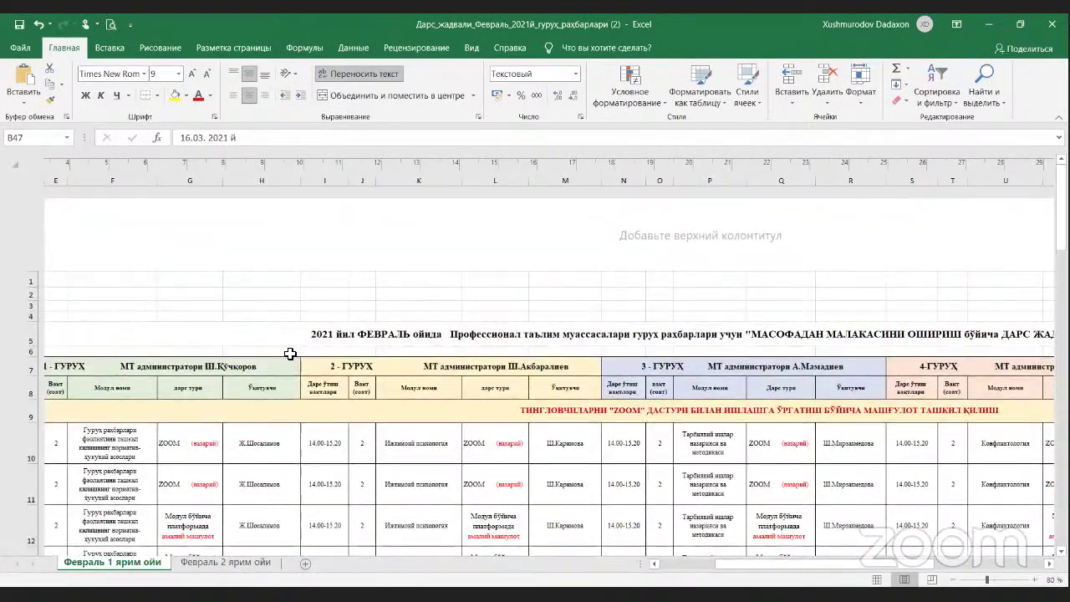
pyautogui.scroll(-3, 289, 354)
pyautogui.hscroll(-3, 290, 354)
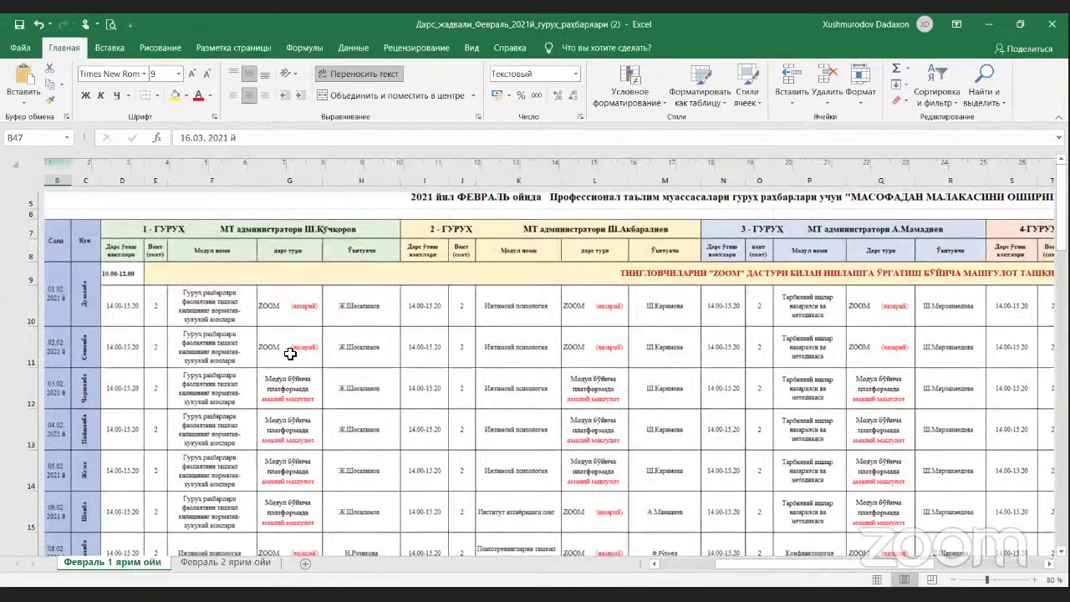
pyautogui.scroll(1, 289, 353)
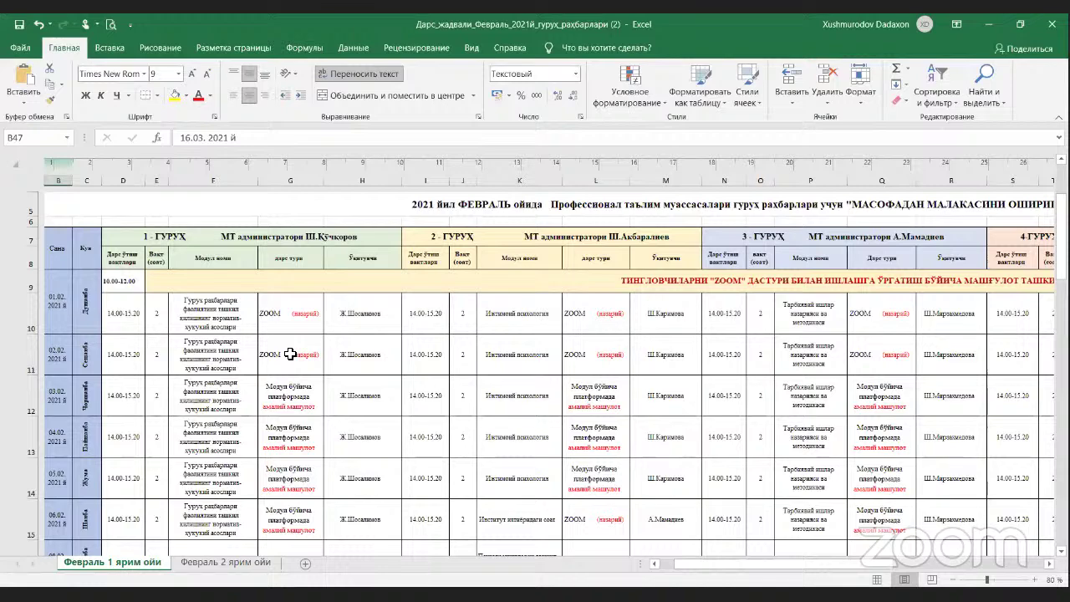
pyautogui.hscroll(10, 290, 354)
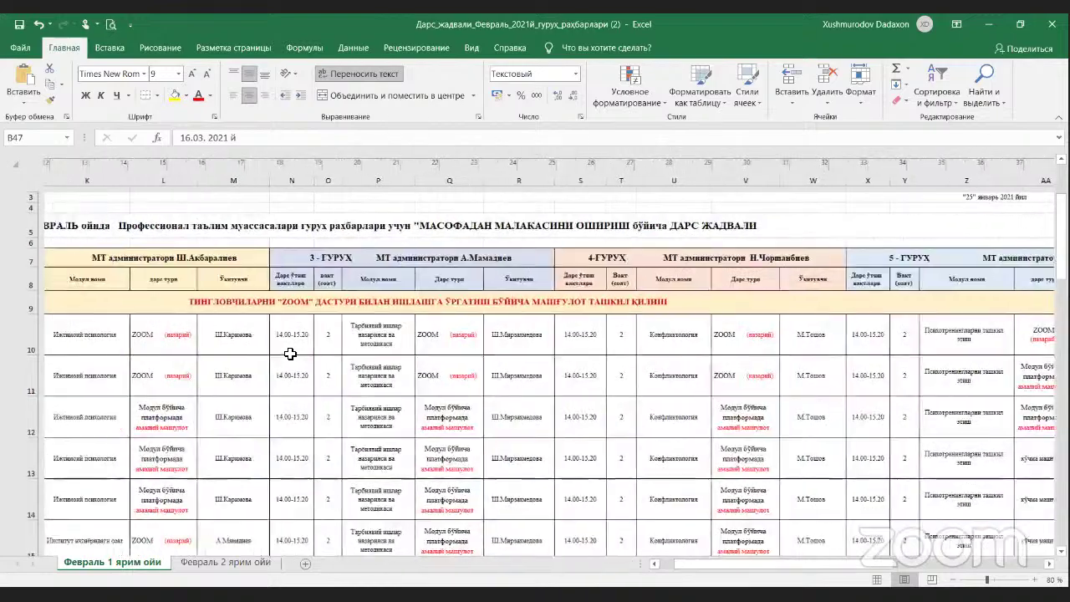
pyautogui.hscroll(5, 290, 354)
pyautogui.hscroll(-15, 290, 354)
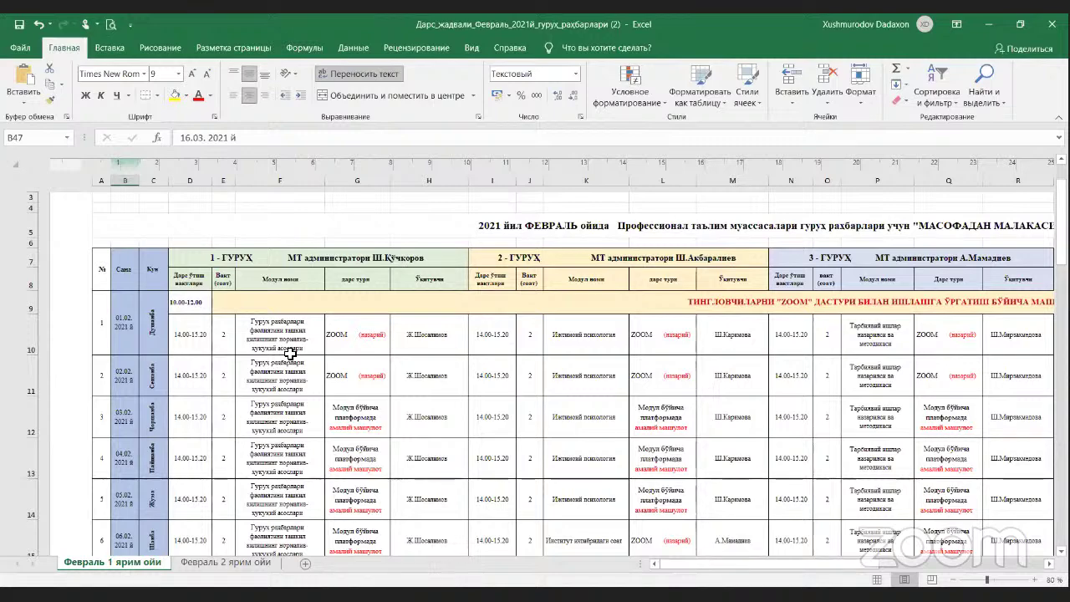
pyautogui.scroll(-3, 289, 354)
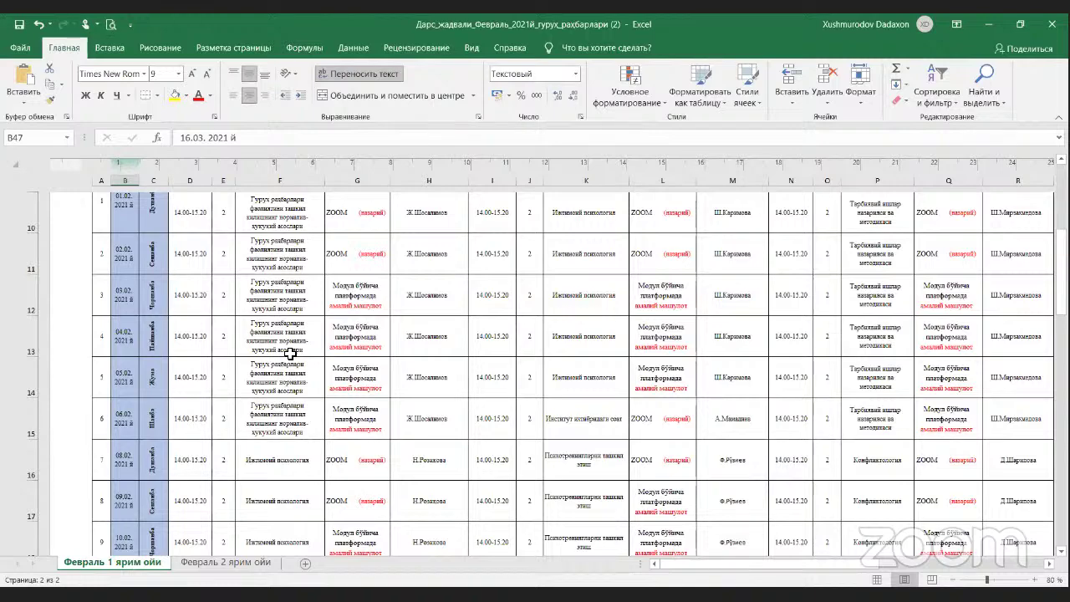
pyautogui.scroll(2, 290, 354)
pyautogui.scroll(-1, 290, 354)
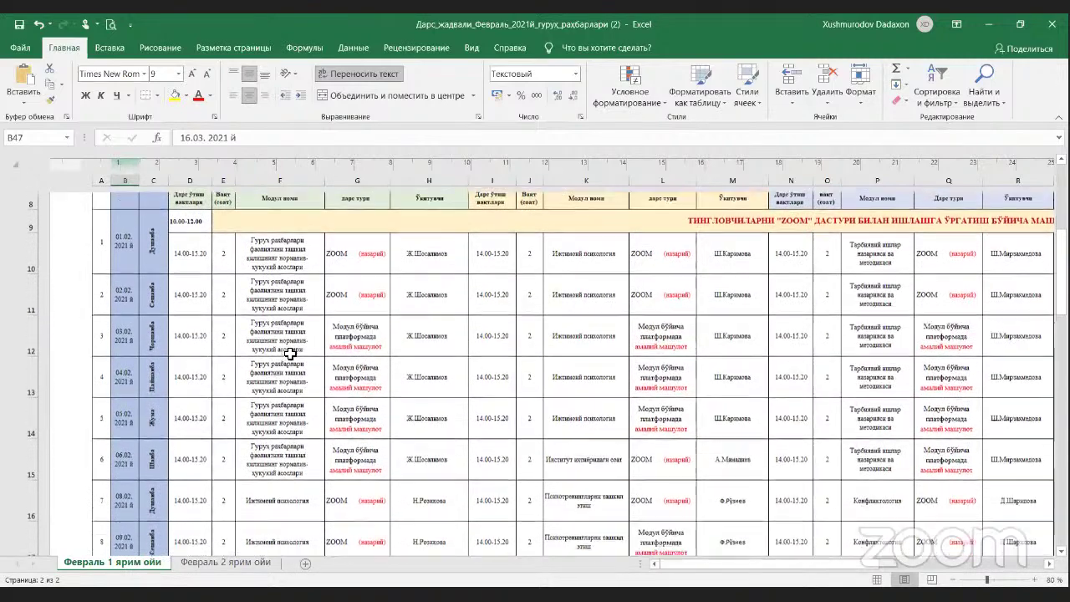
pyautogui.scroll(1, 290, 354)
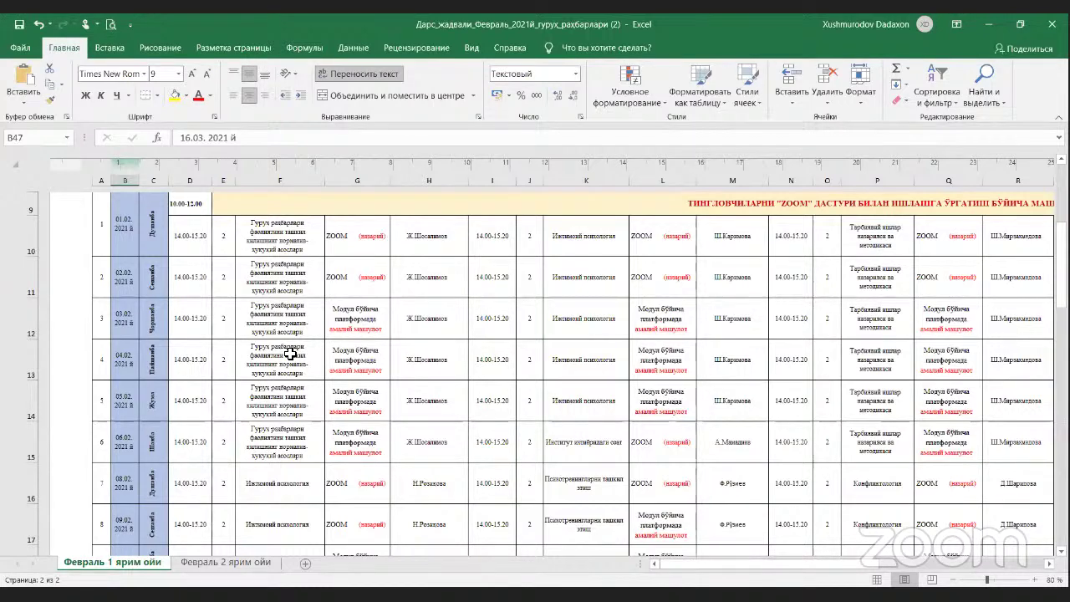
pyautogui.scroll(-2, 291, 354)
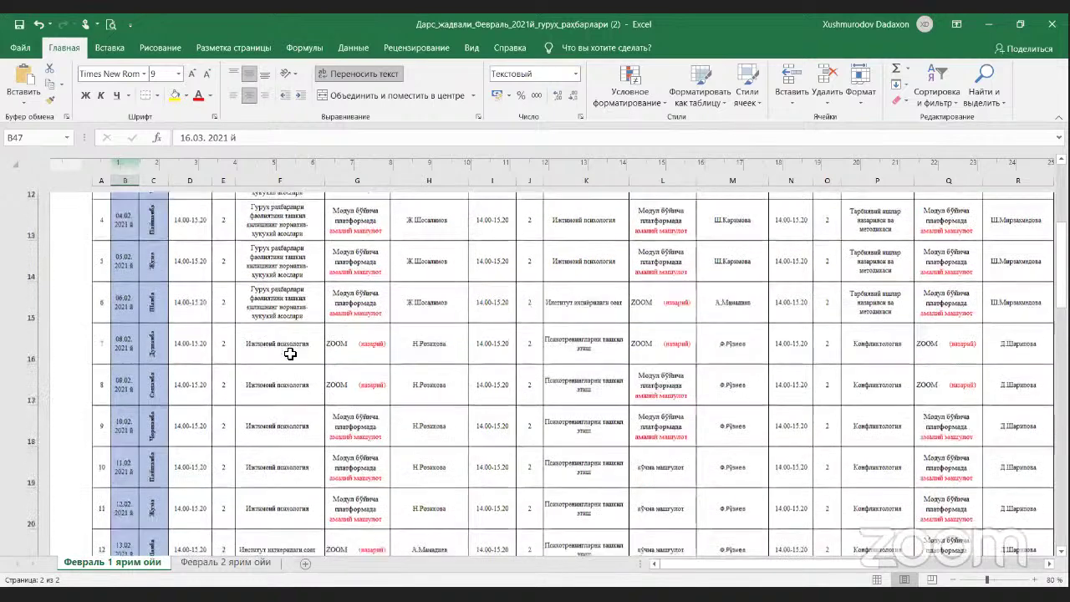
pyautogui.scroll(-1, 291, 353)
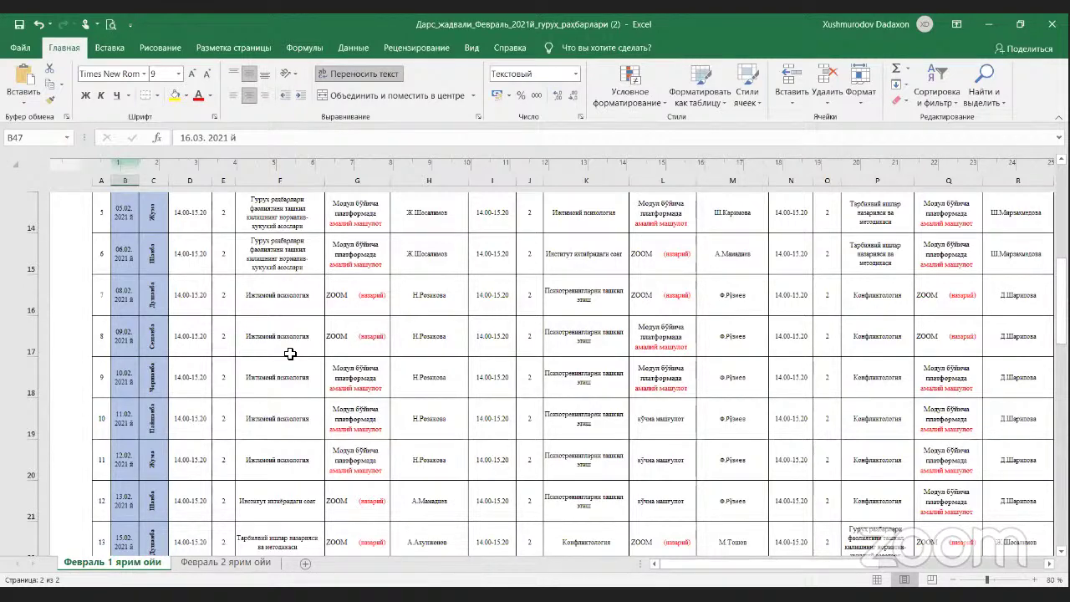
pyautogui.scroll(-2, 290, 354)
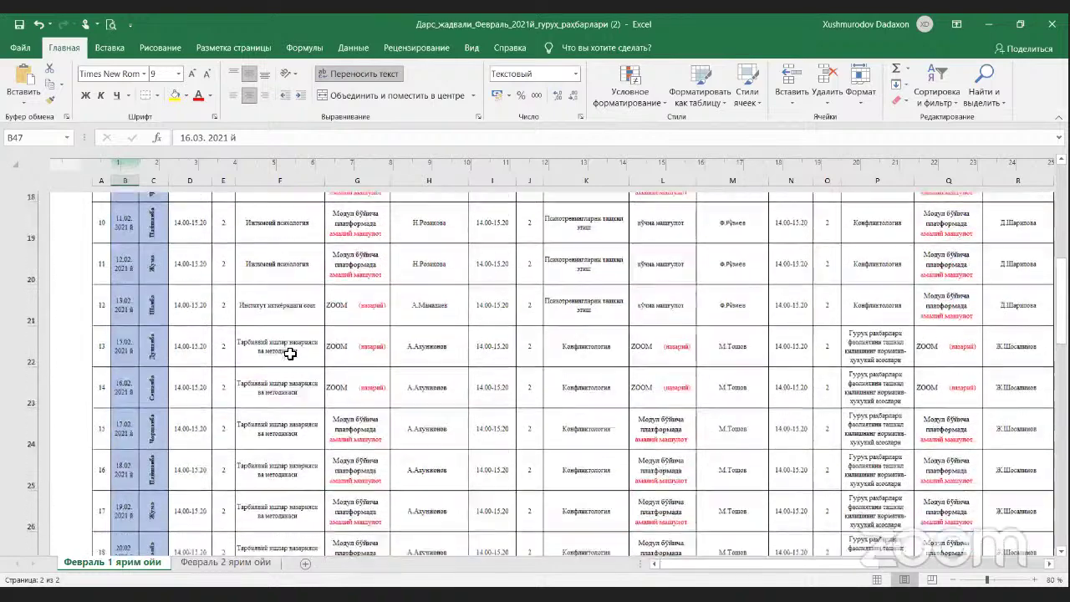
pyautogui.scroll(1, 290, 354)
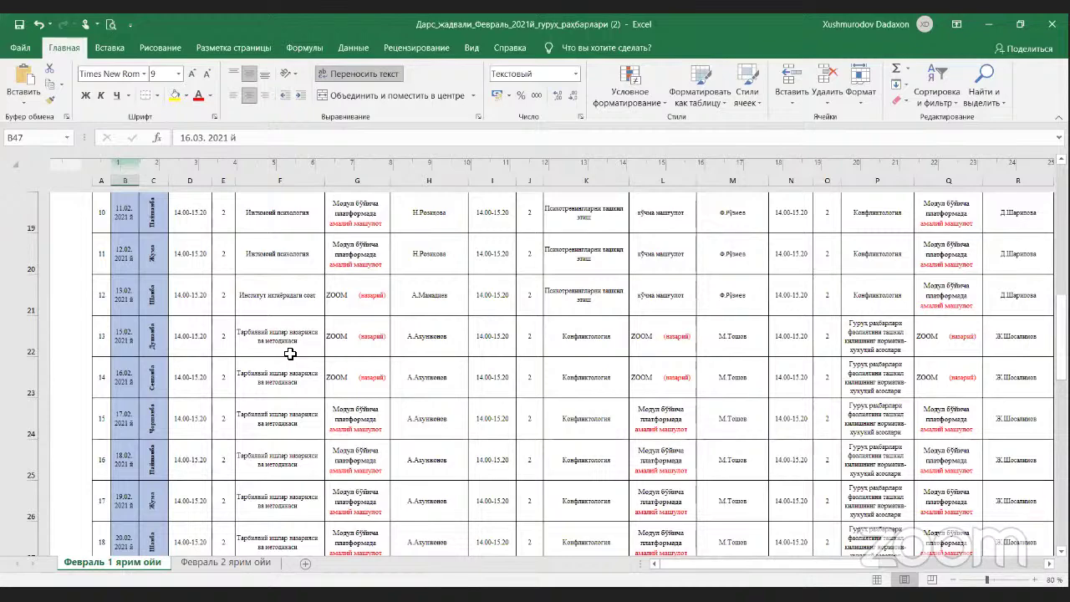
pyautogui.scroll(-3, 290, 354)
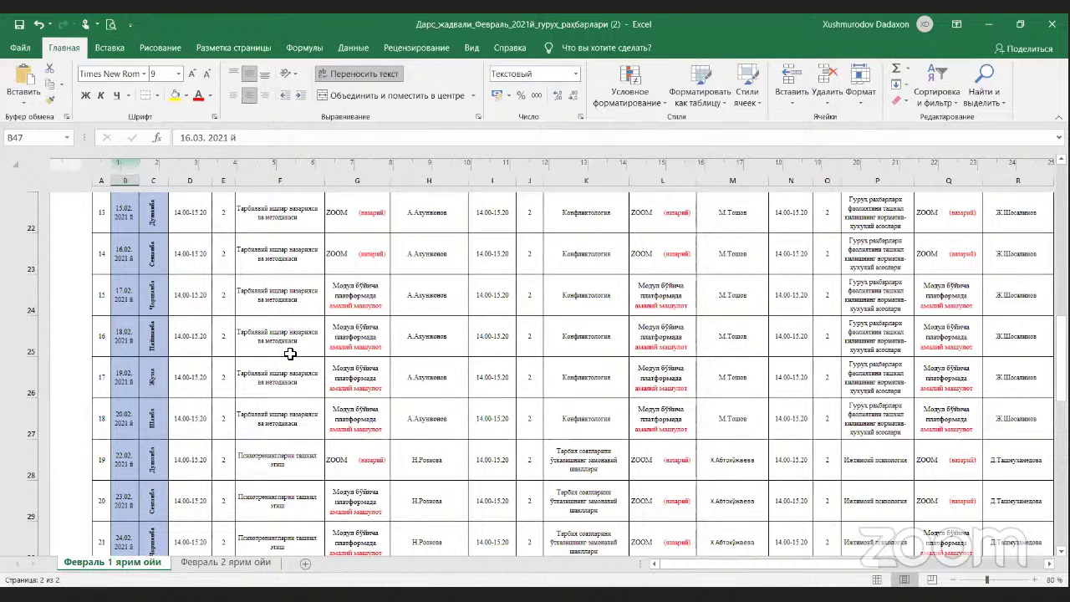
pyautogui.scroll(4, 290, 353)
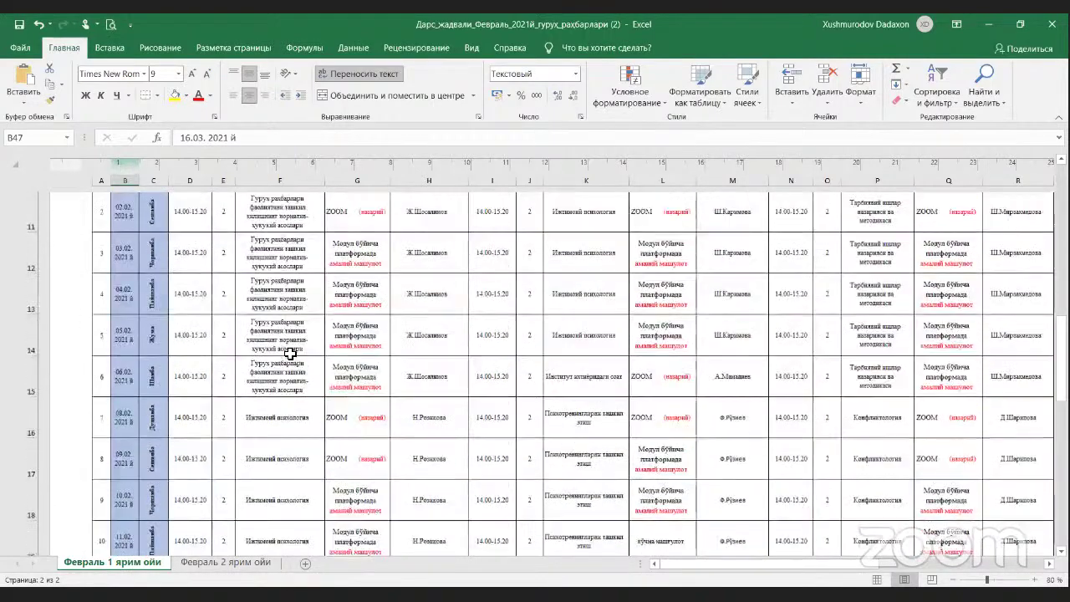
pyautogui.scroll(5, 290, 353)
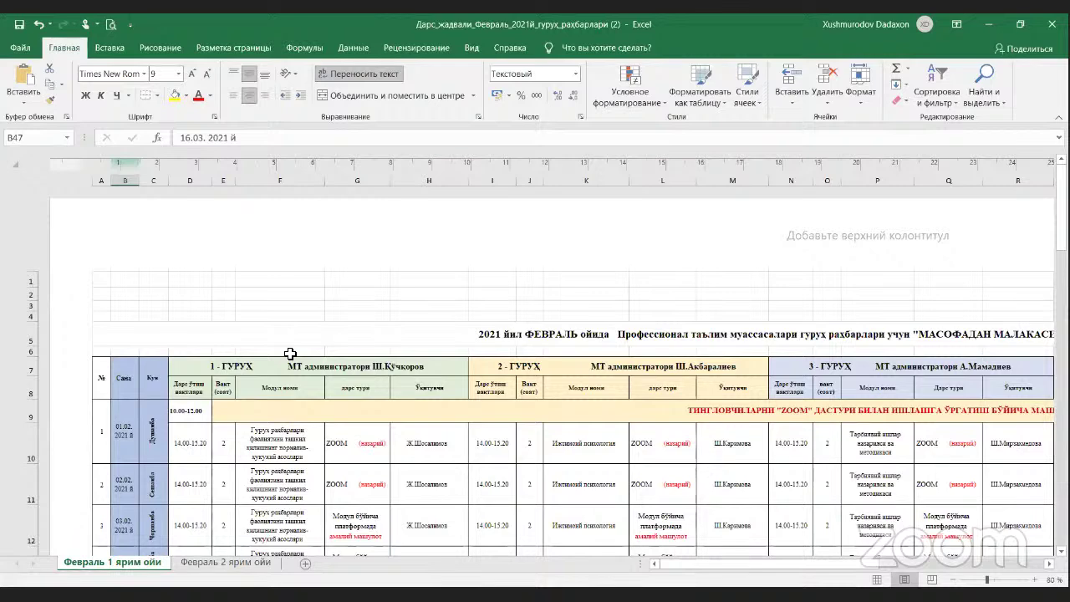
pyautogui.scroll(-3, 290, 354)
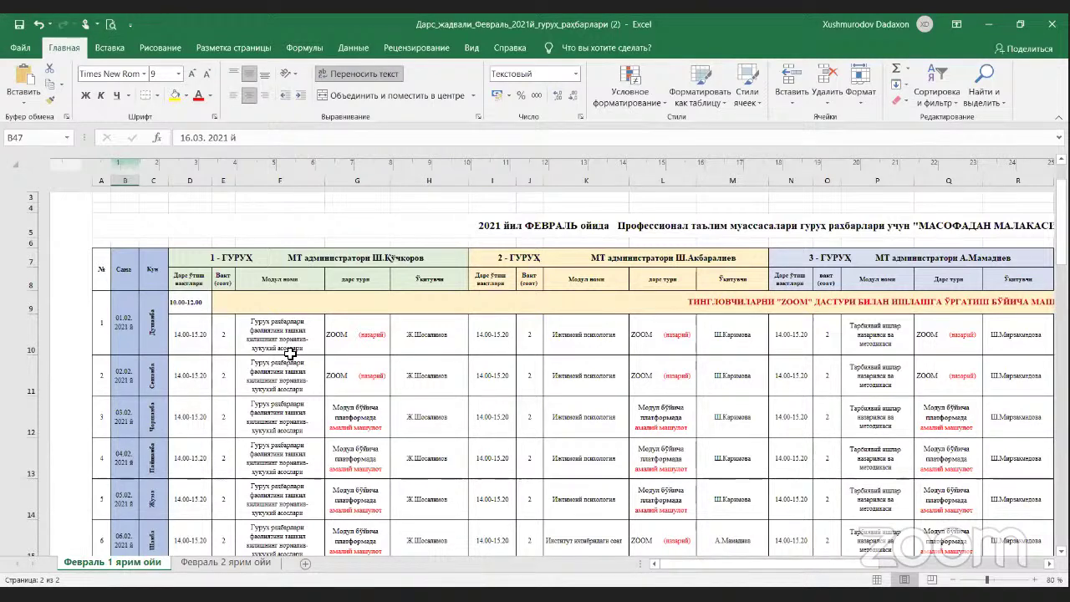
# - Scroll the Февраль 1 ярим ойи timetable down to its 21st session on 24.02.2021
pyautogui.hscroll(5, 290, 353)
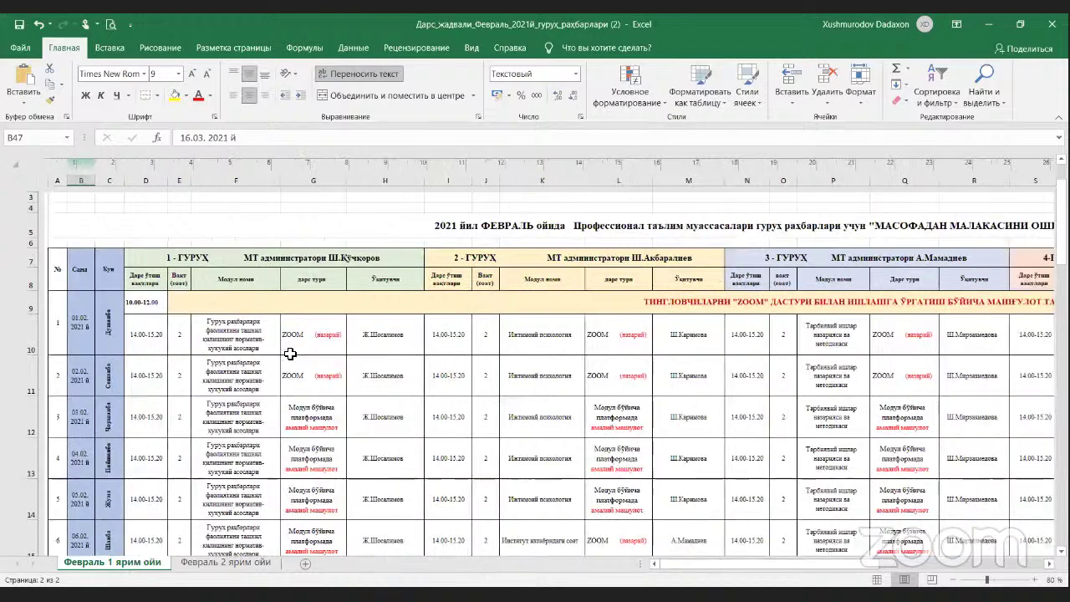
pyautogui.hscroll(5, 290, 354)
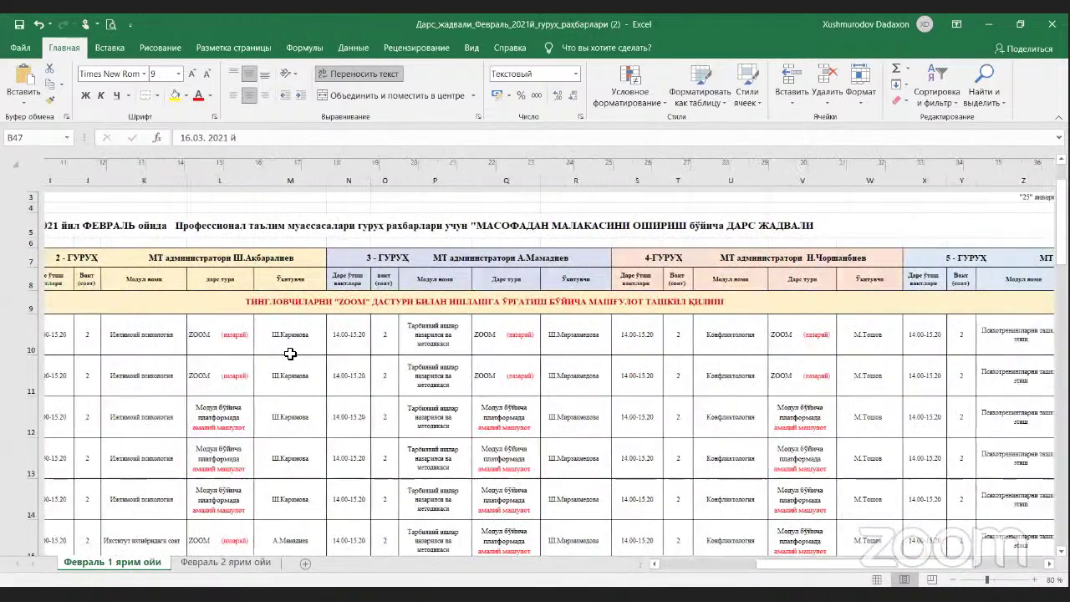
pyautogui.hscroll(1, 290, 354)
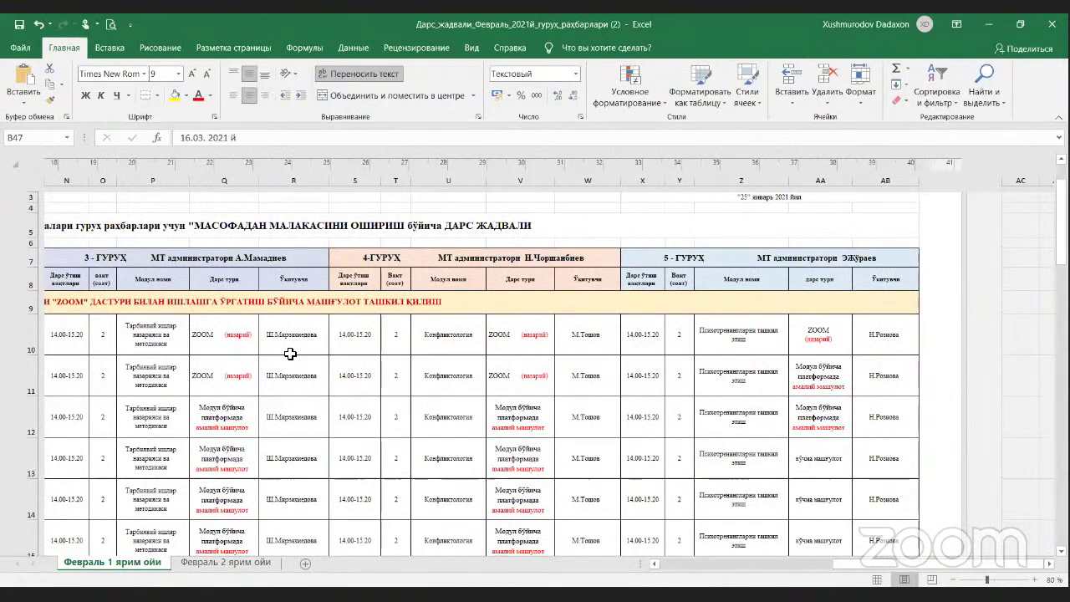
pyautogui.hscroll(-10, 290, 354)
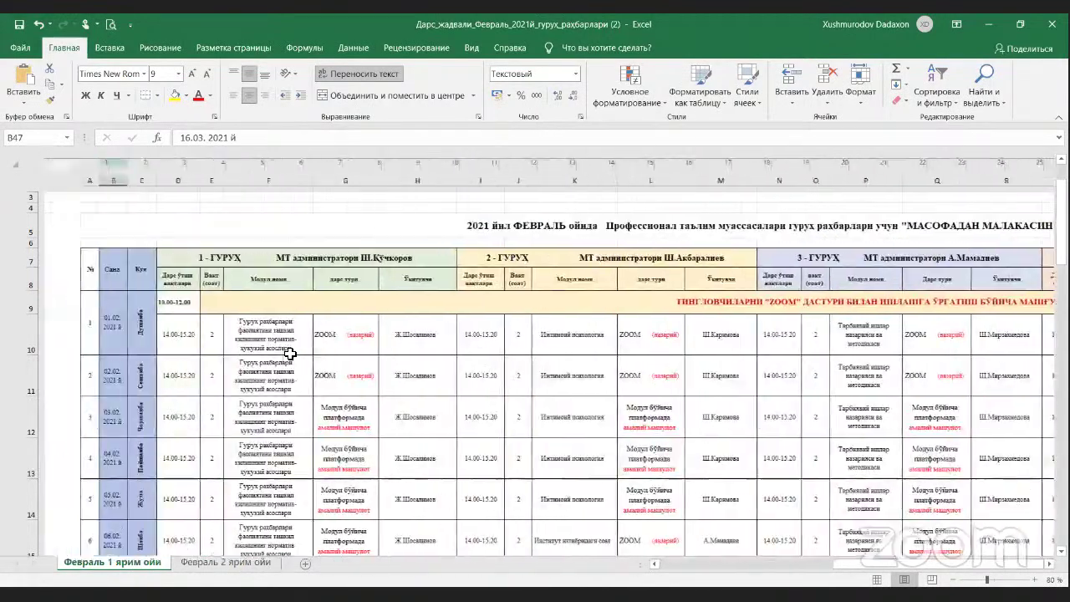
pyautogui.scroll(-2, 290, 353)
pyautogui.scroll(4, 290, 353)
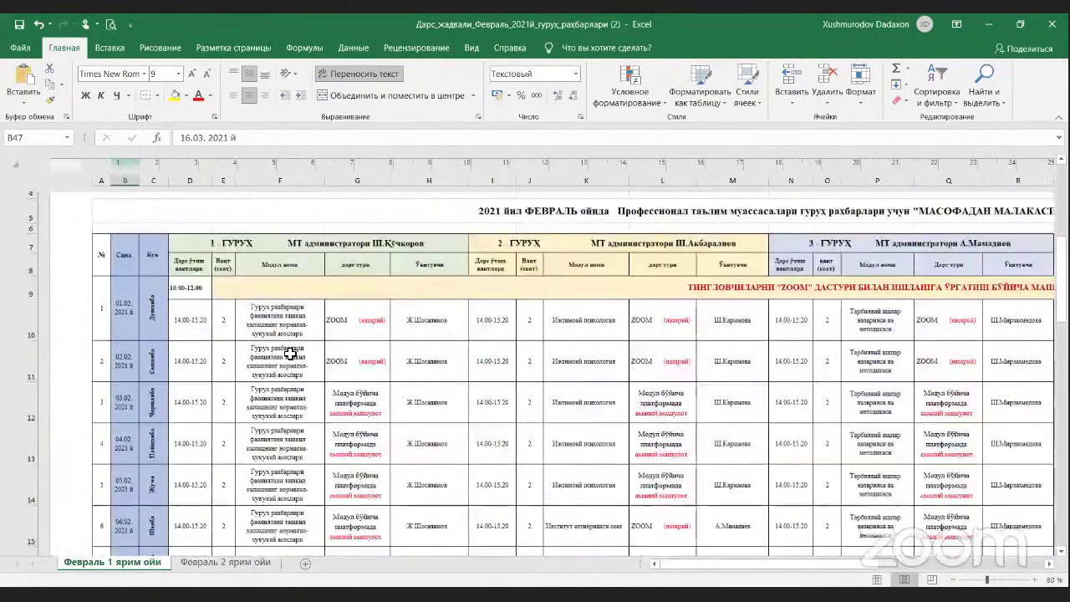
pyautogui.scroll(-2, 290, 353)
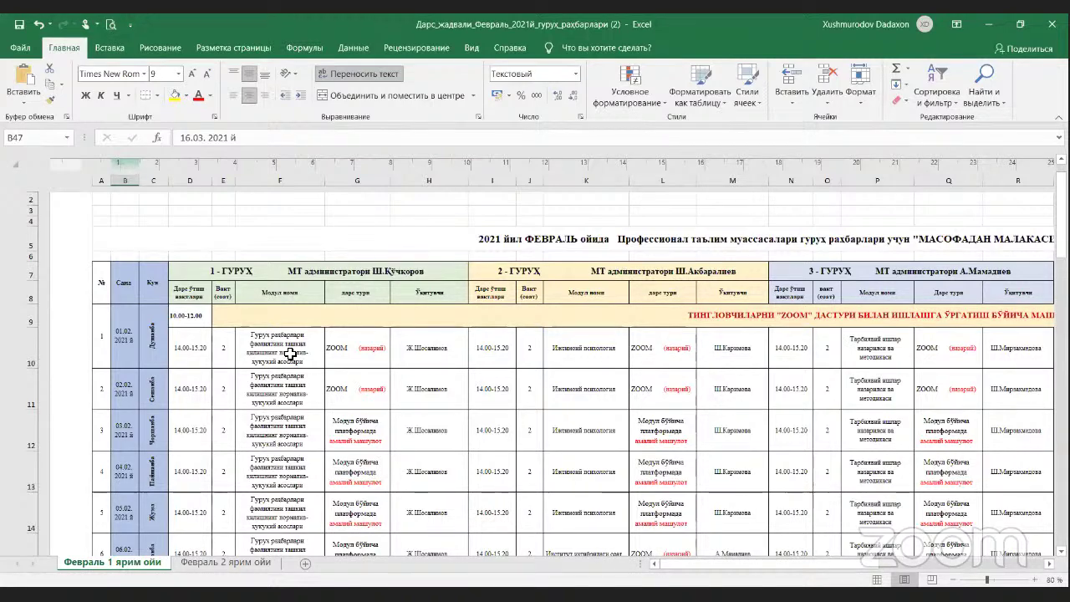
pyautogui.scroll(-4, 290, 355)
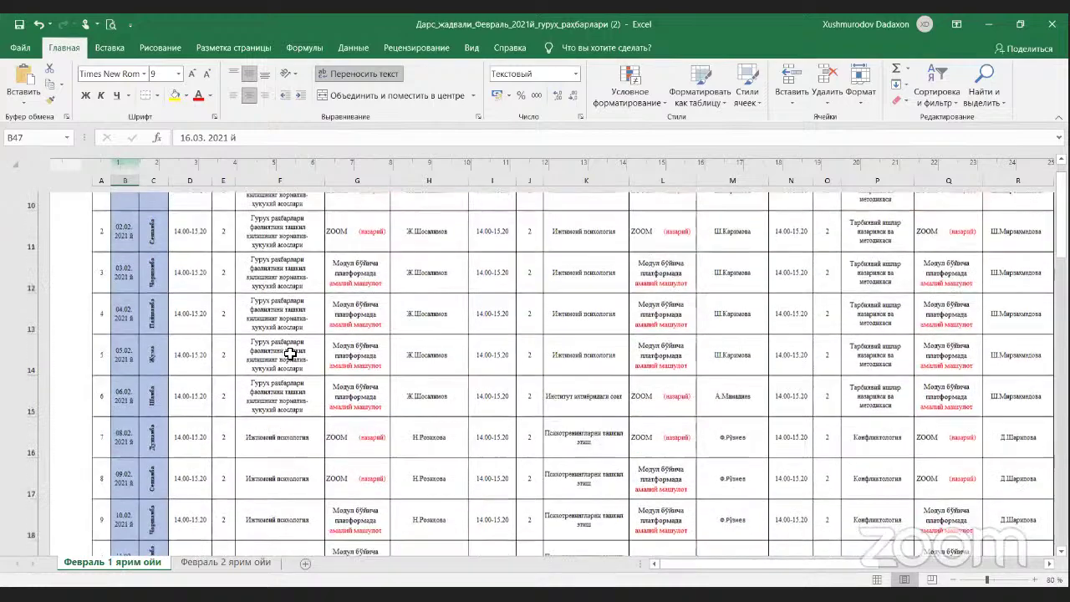
pyautogui.scroll(-3, 290, 355)
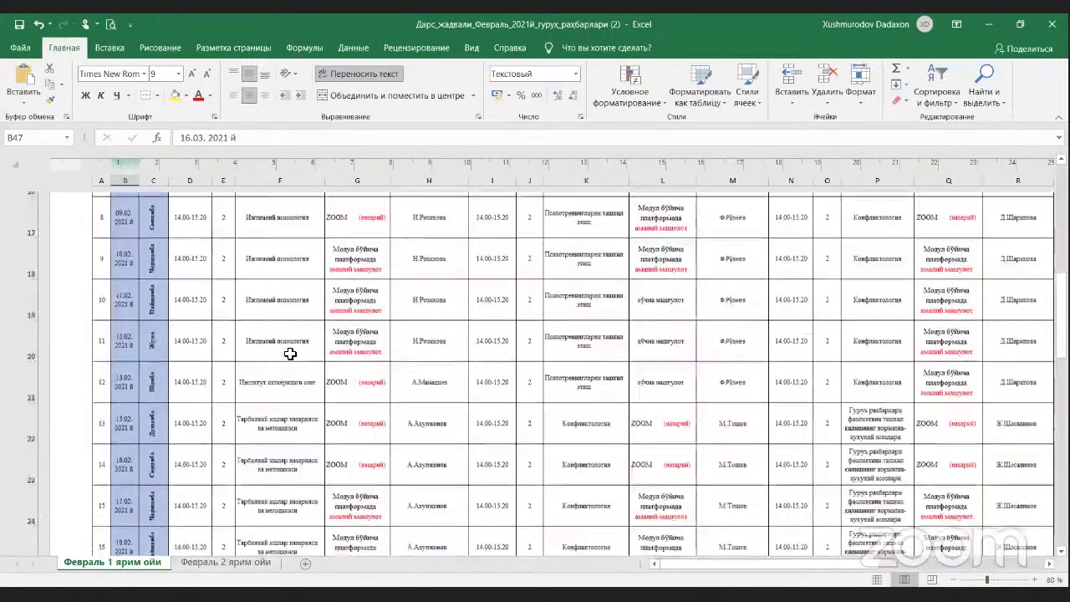
# - Switch to the Февраль 2 ярим ойи sheet and scroll across the group 6–10 schedules from 15.02.2021
pyautogui.click(219, 561)
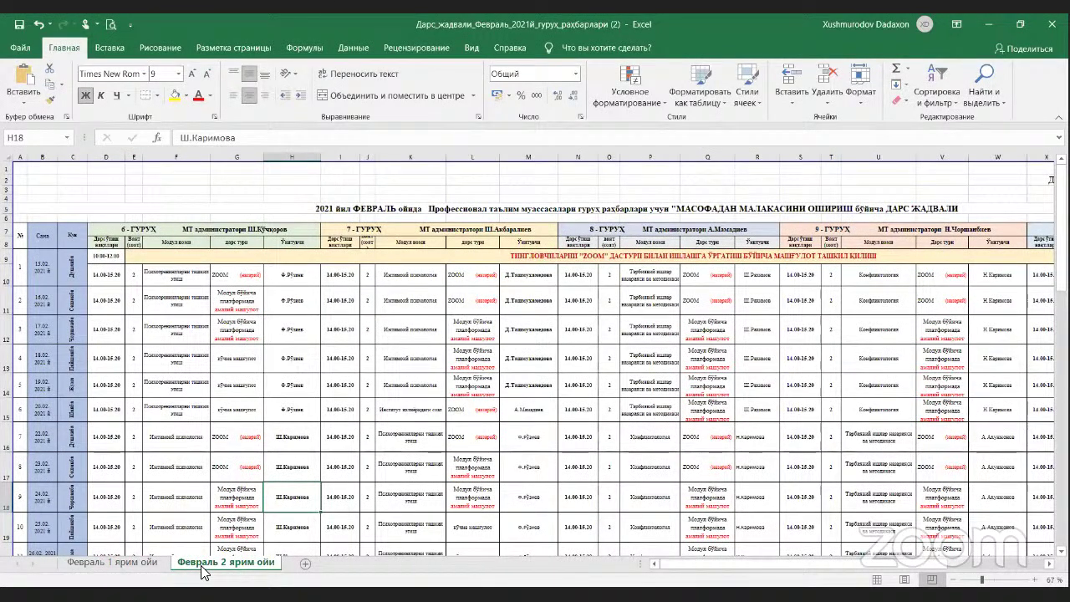
pyautogui.hscroll(4, 201, 571)
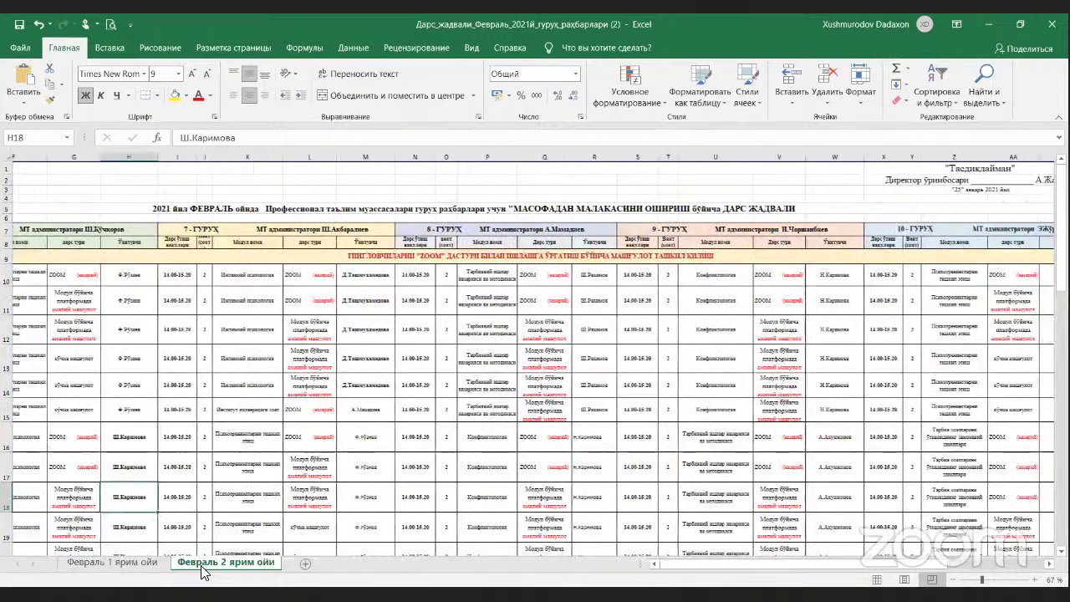
pyautogui.hscroll(-4, 201, 571)
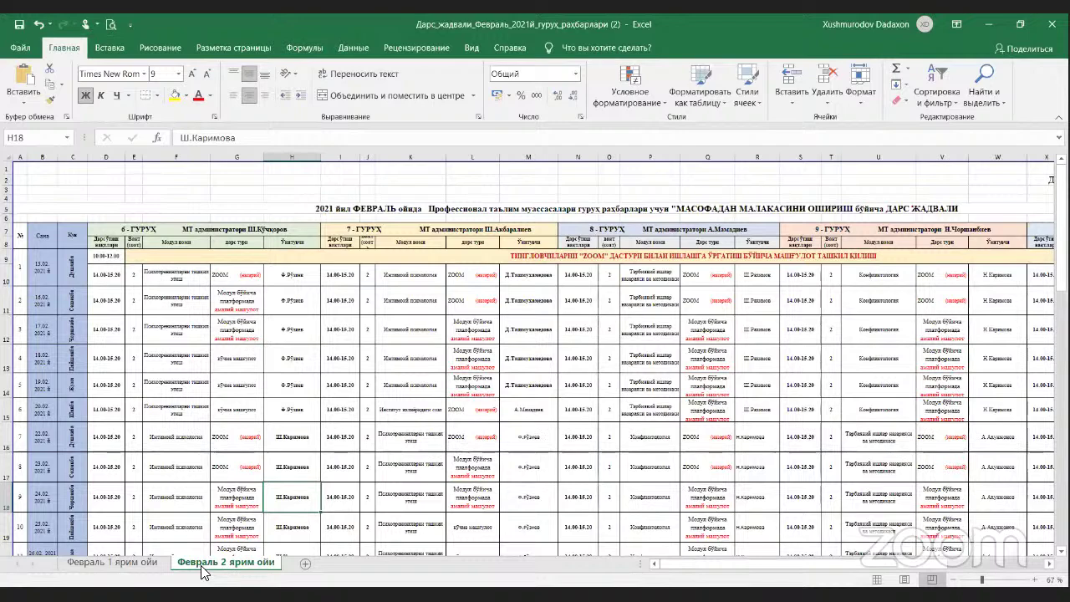
pyautogui.hscroll(3, 201, 571)
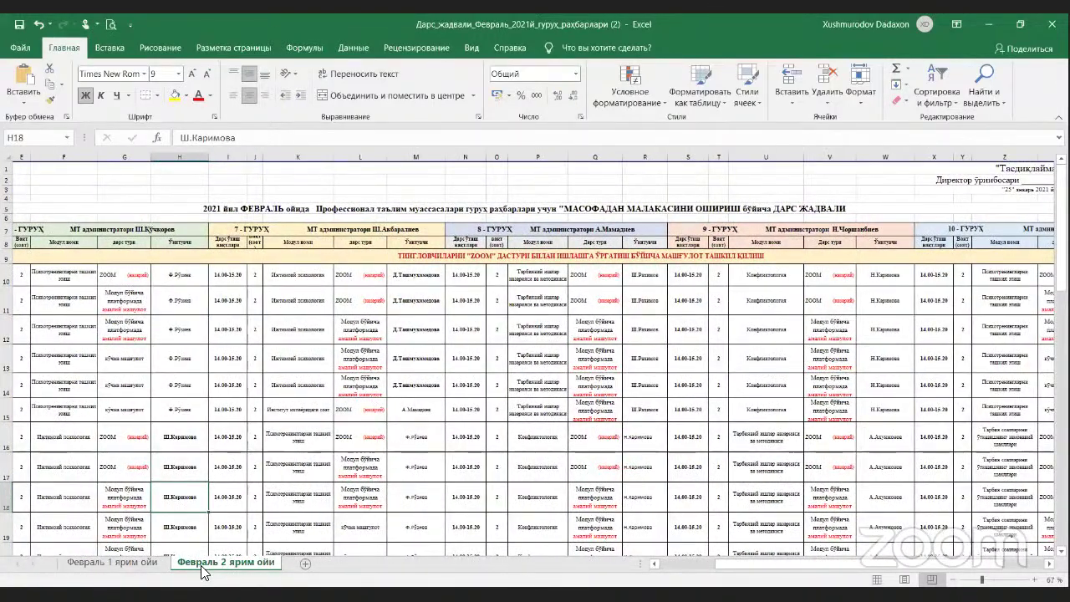
pyautogui.hscroll(3, 201, 571)
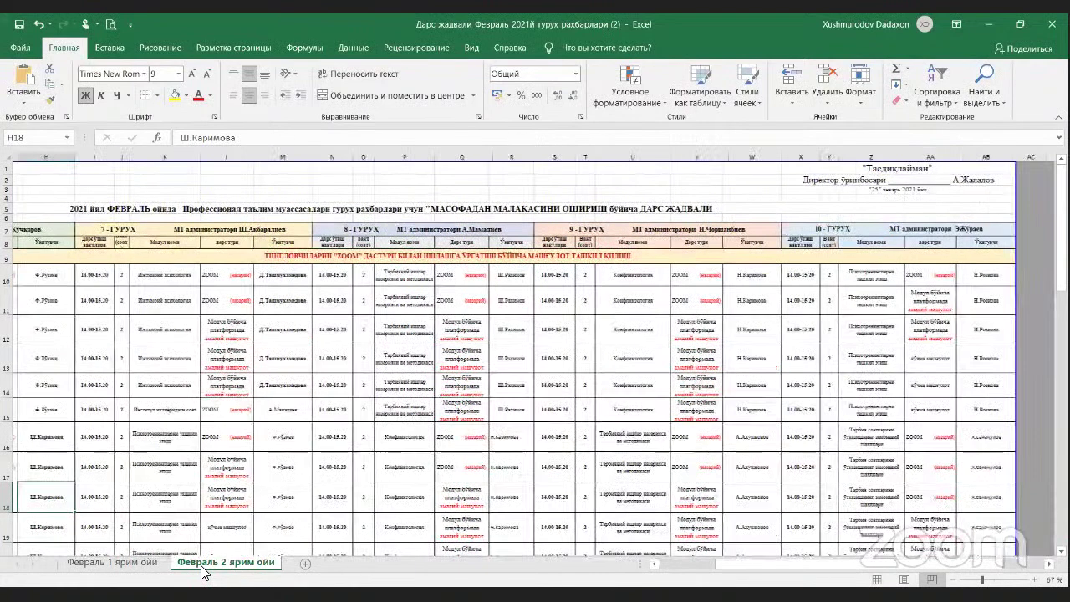
pyautogui.hscroll(-6, 201, 571)
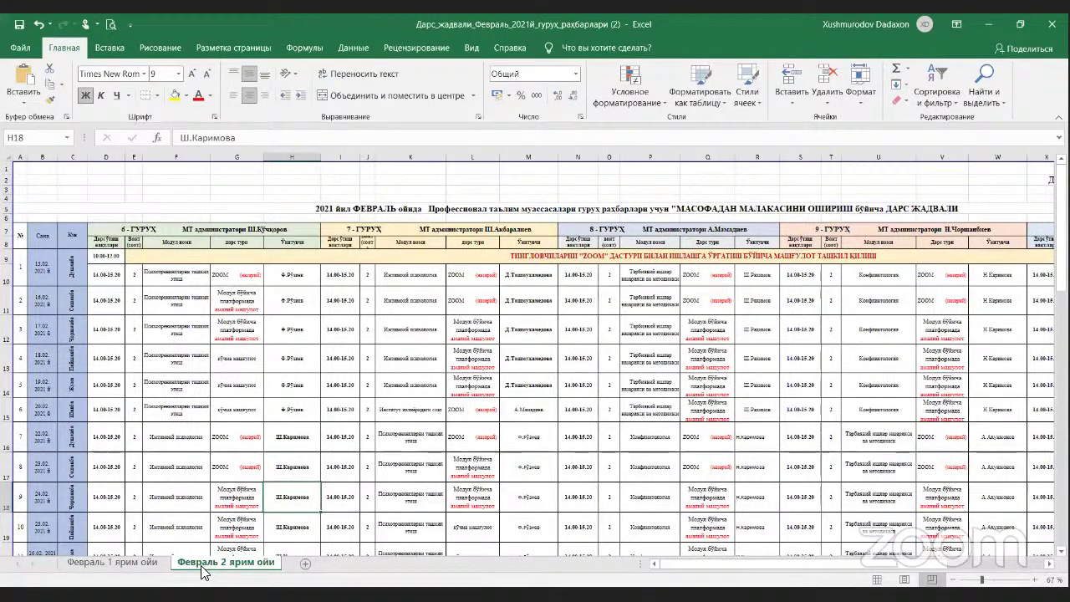
# - Return to the Февраль 1 ярим ойи sheet and scroll back to its title and first rows
pyautogui.click(102, 562)
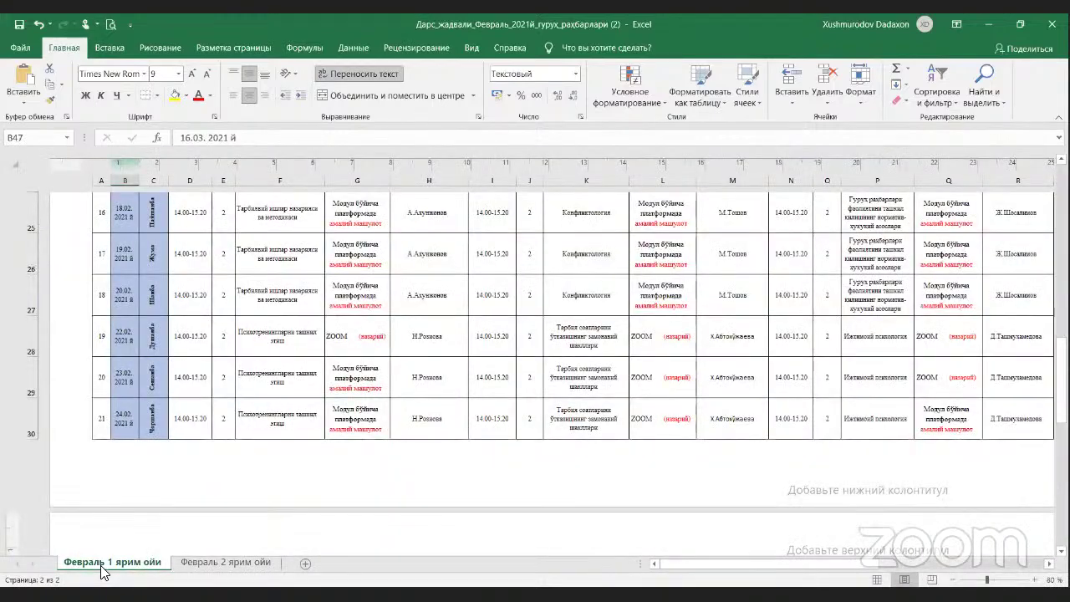
pyautogui.scroll(10, 102, 572)
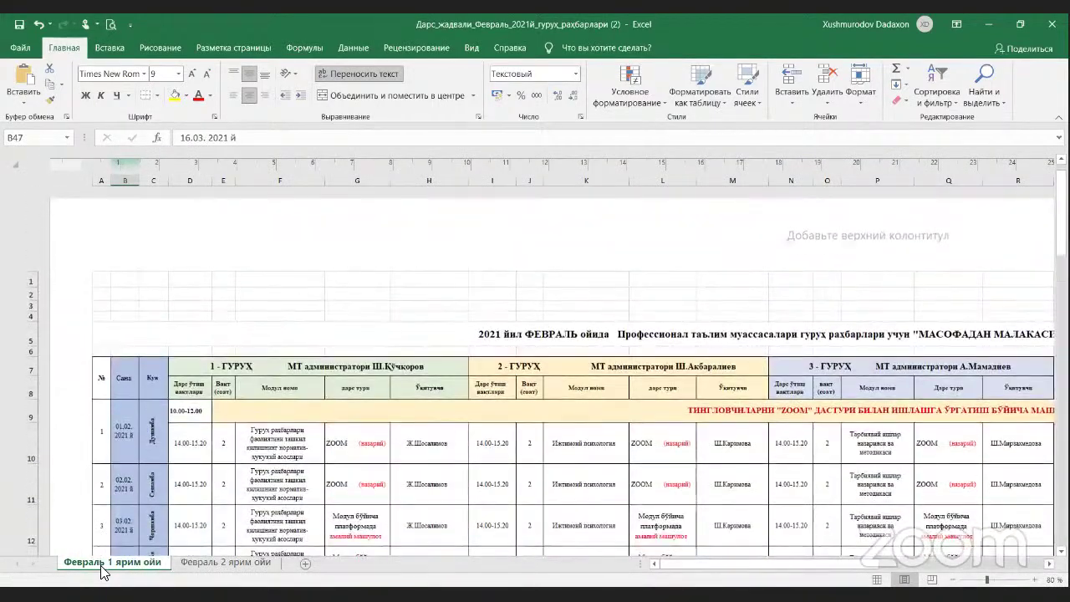
pyautogui.scroll(-3, 102, 571)
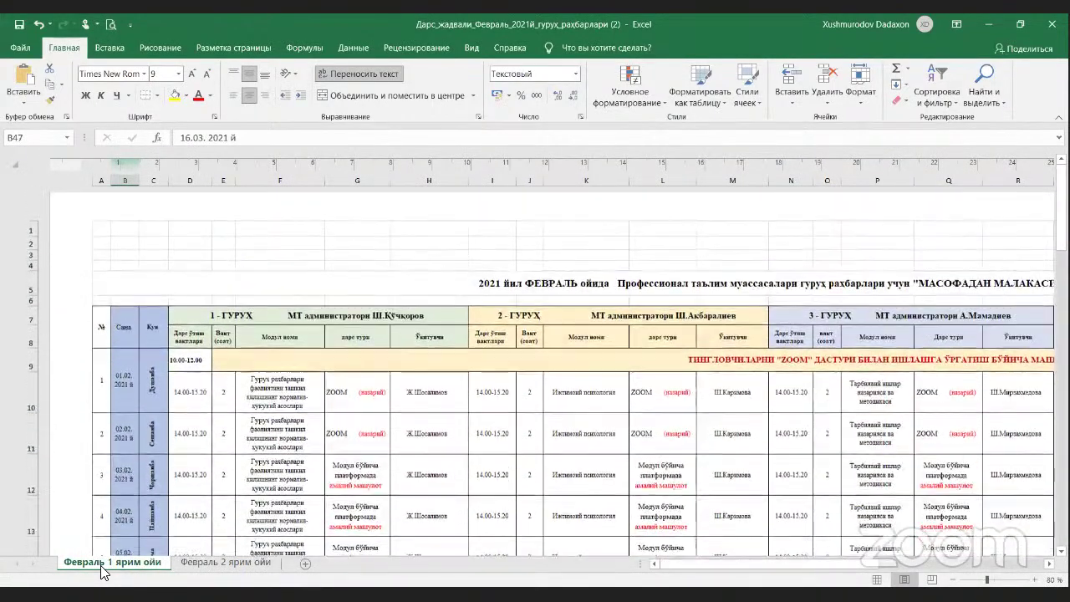
pyautogui.scroll(3, 102, 571)
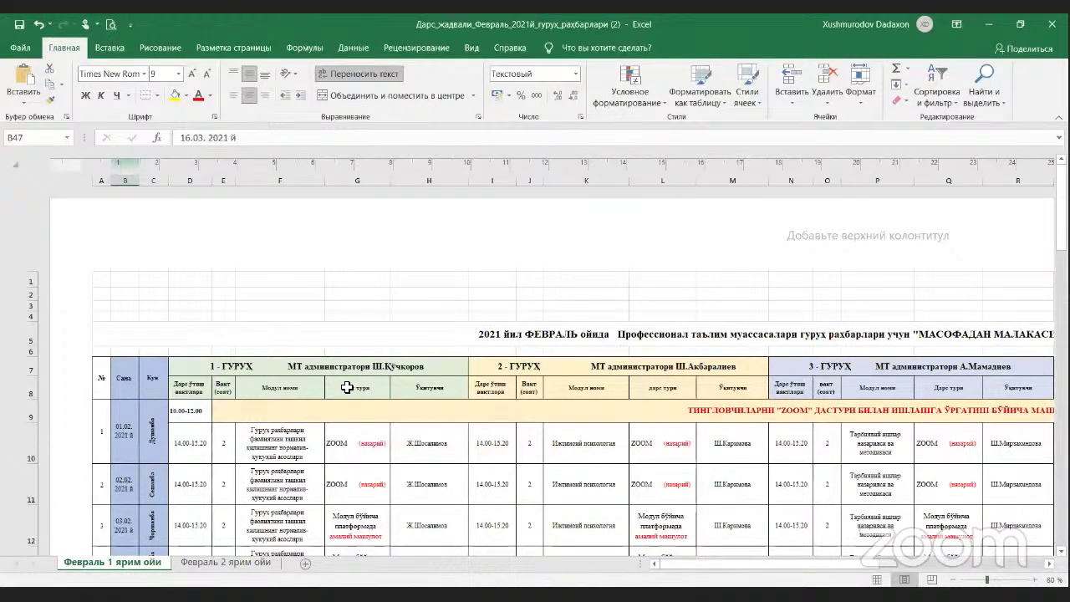
pyautogui.scroll(-3, 347, 387)
pyautogui.scroll(1, 347, 388)
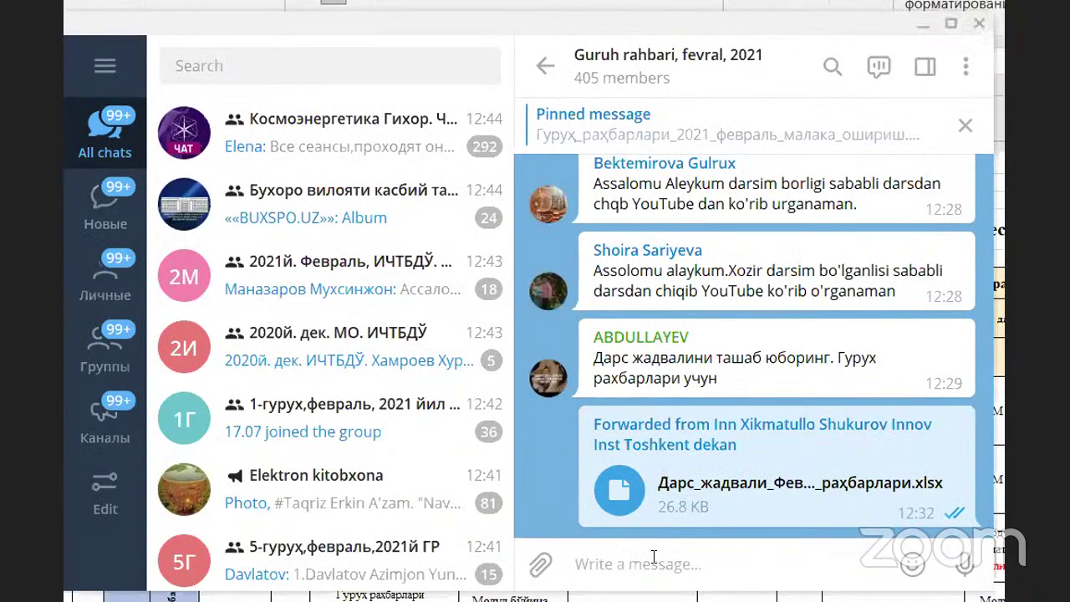
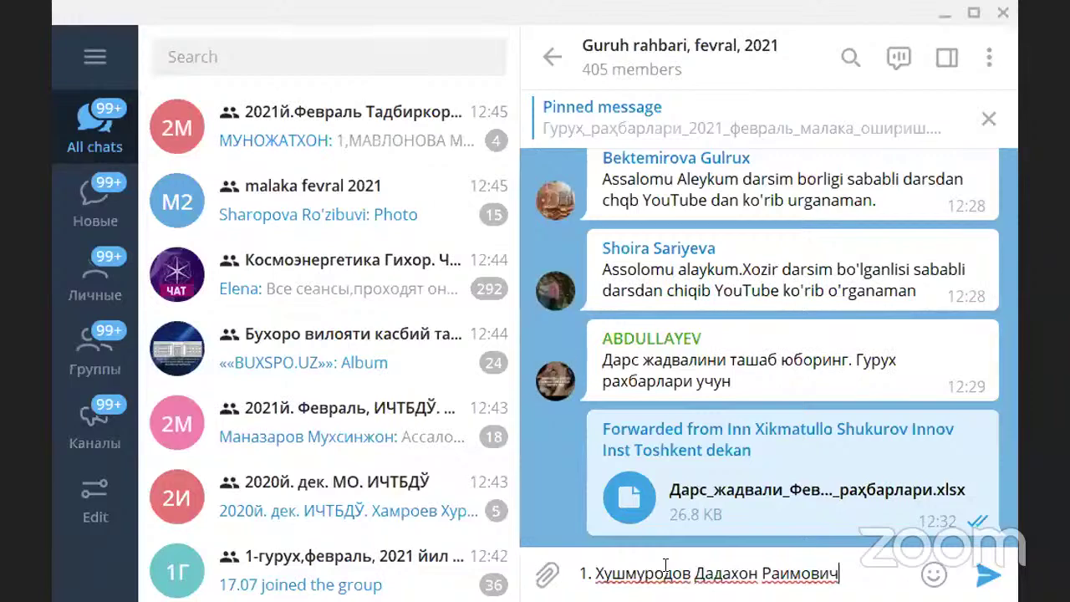
# - Type the first two draft lines: the sender's full name and workplace
pyautogui.hotkey('shift', 'Return')
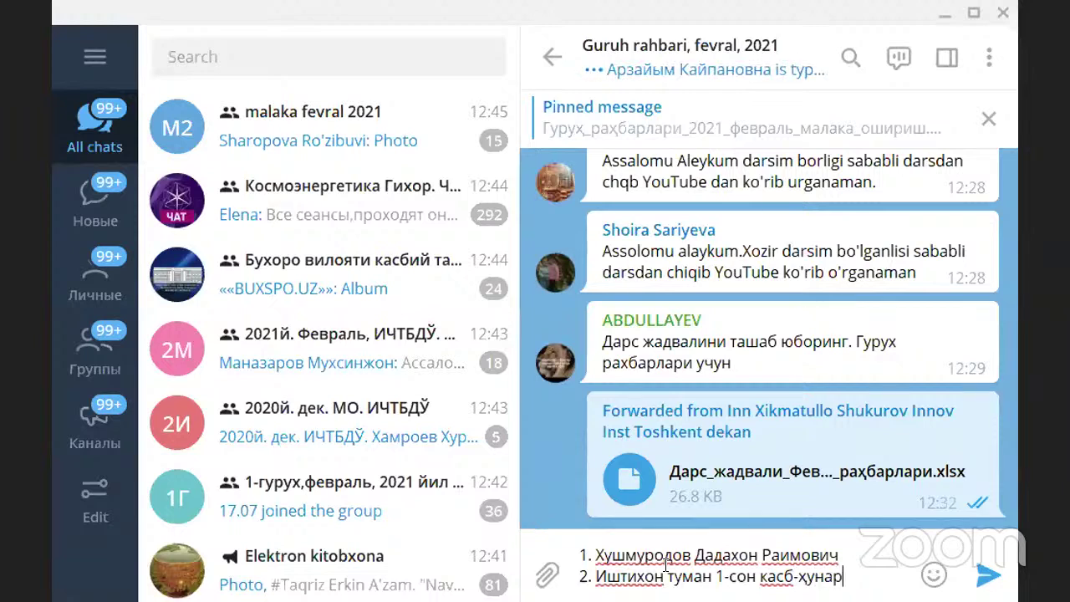
pyautogui.write('би')
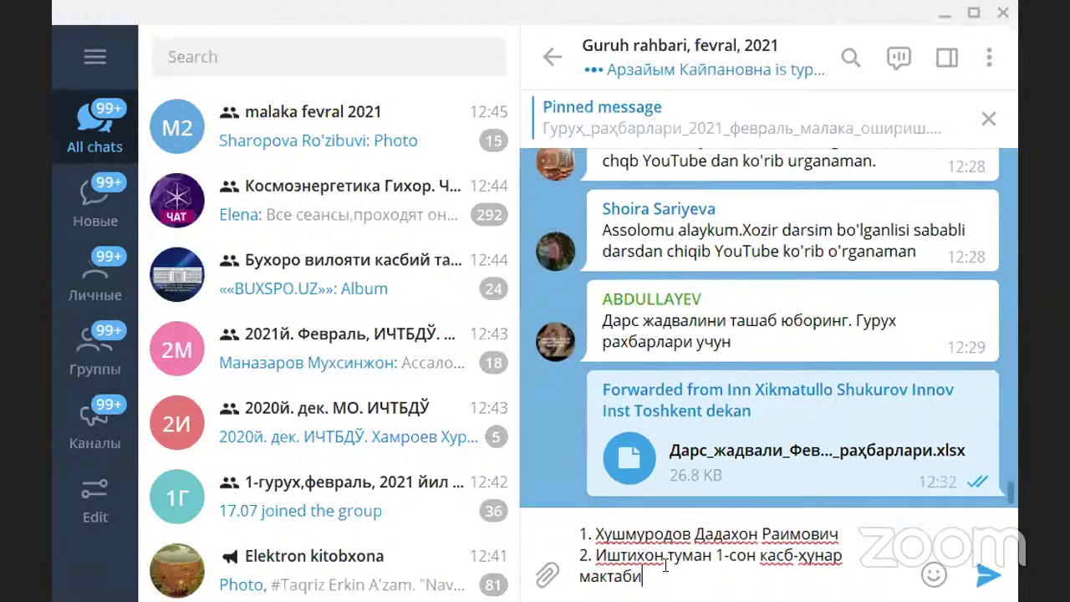
# - Add the 'Гуруҳ раҳбари' role line, a numbered phone number line and a fifth e-mail address line
pyautogui.hotkey('shift', 'Return')
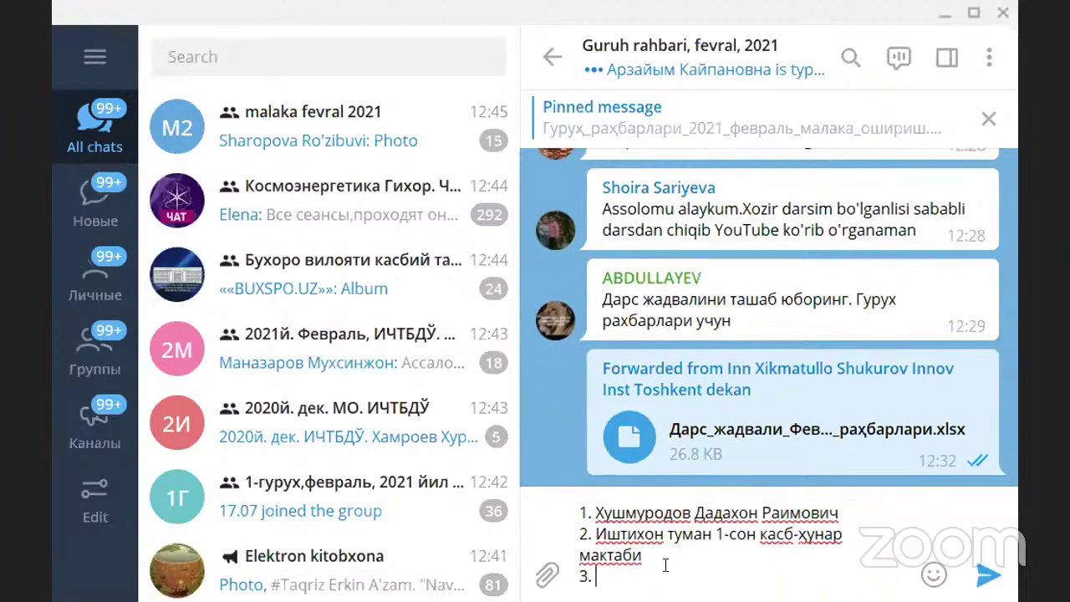
pyautogui.write('урух рубар')
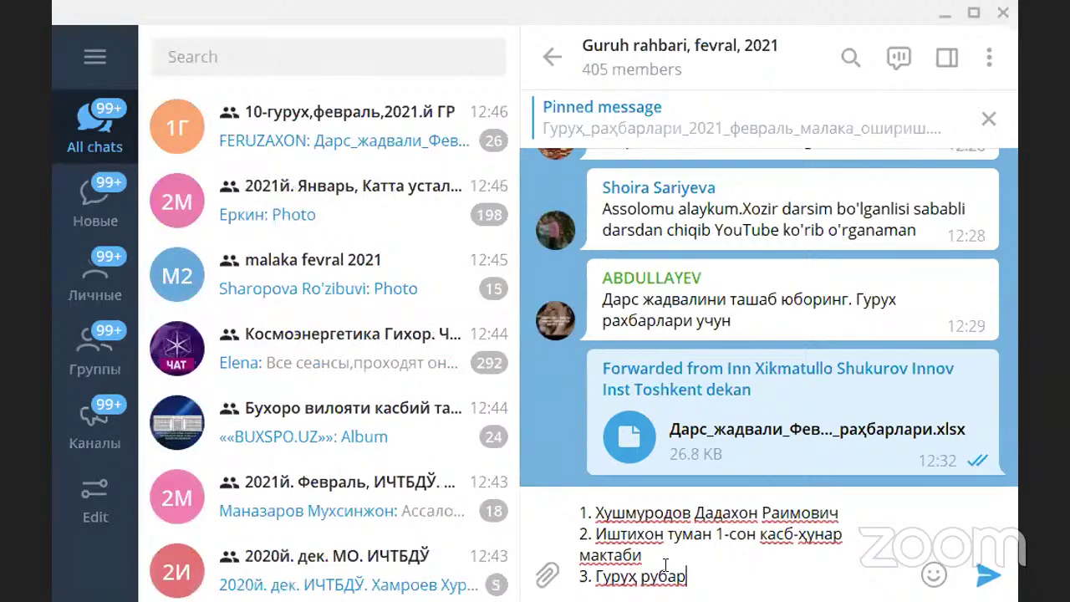
pyautogui.press('BackSpace')
pyautogui.press('BackSpace')
pyautogui.press('BackSpace')
pyautogui.press('BackSpace')
pyautogui.write('аҳбари')
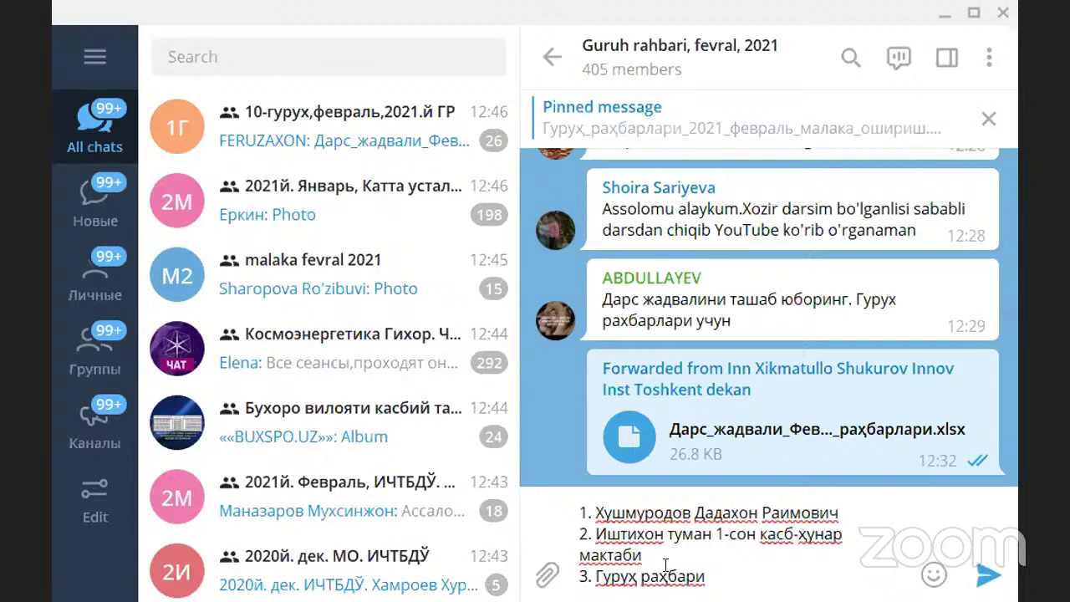
pyautogui.hotkey('shift', 'Return')
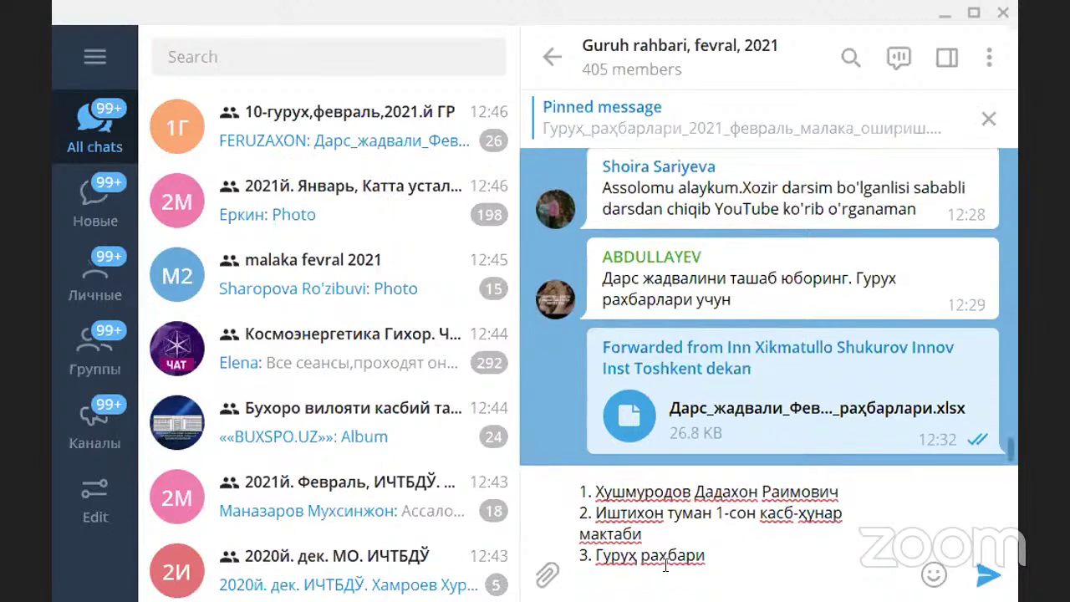
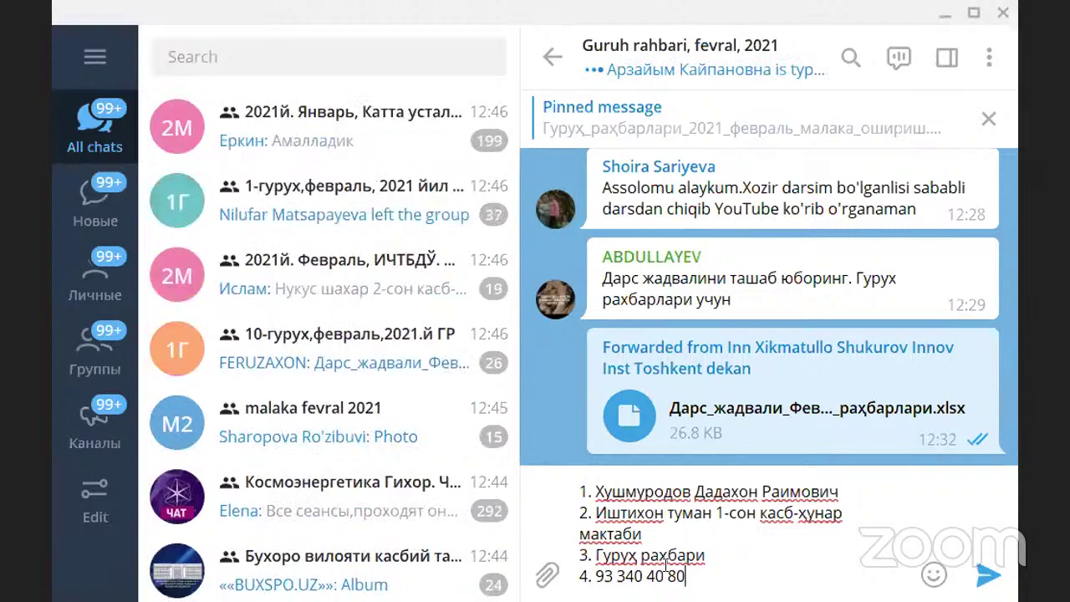
pyautogui.hotkey('shift', 'Return')
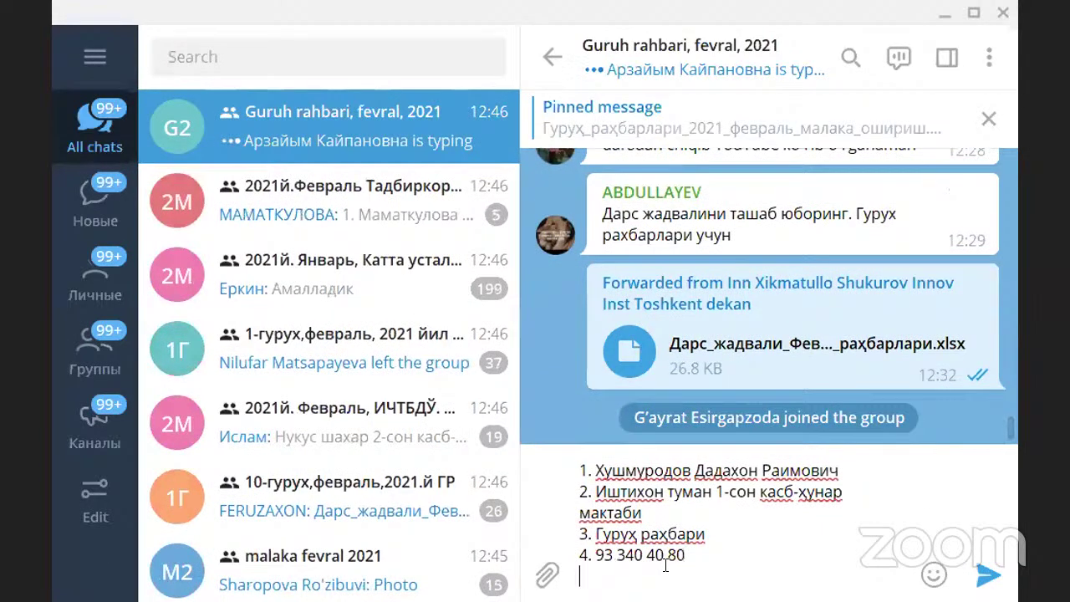
pyautogui.write('5.')
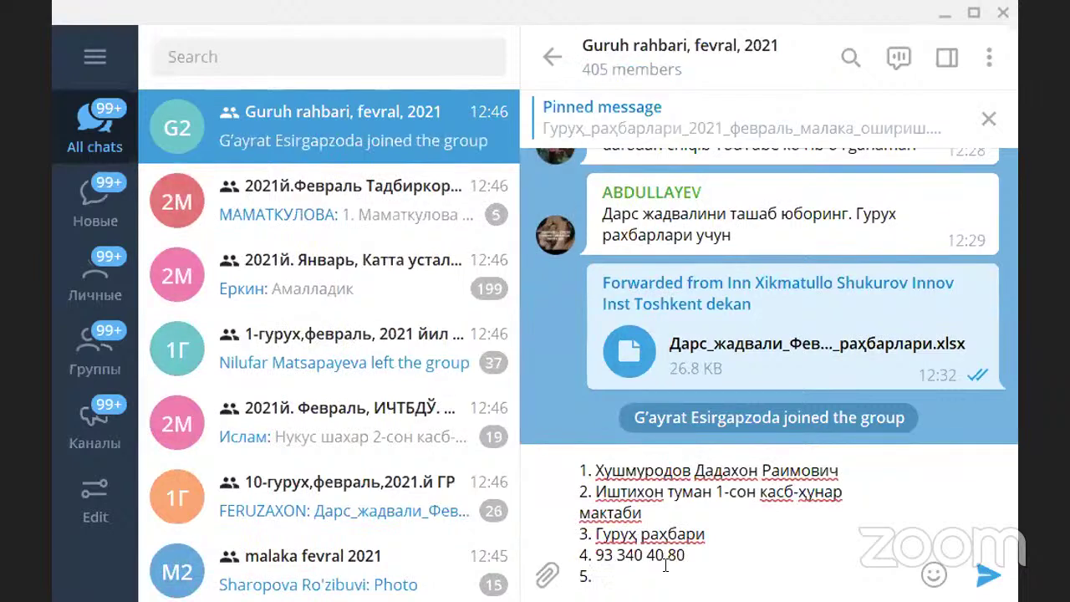
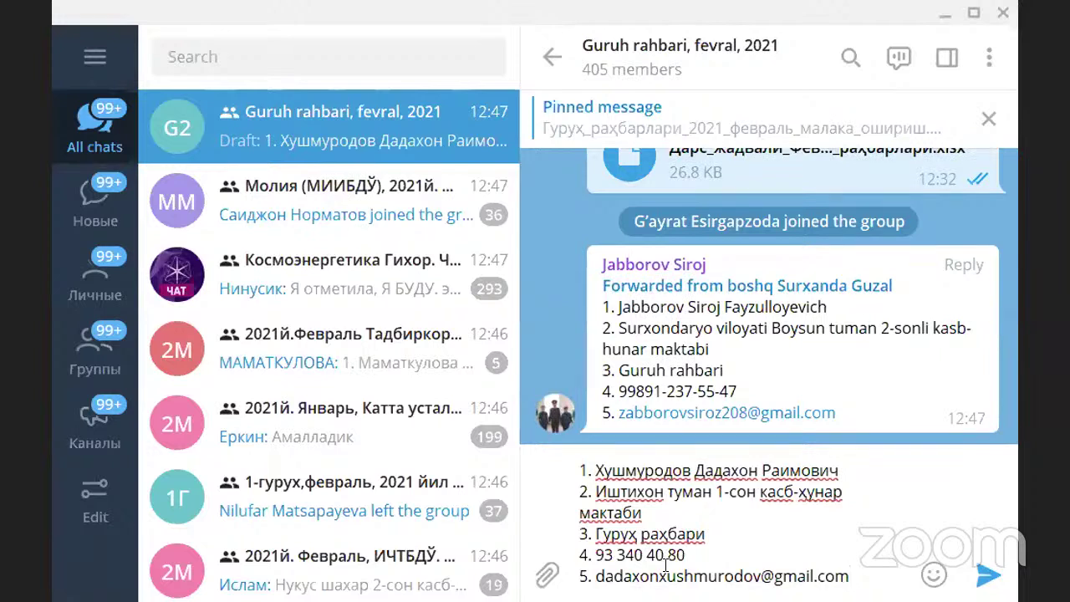
# - Send the five-line registration message and scroll up the chat toward the per-group links announcement
pyautogui.press('Return')
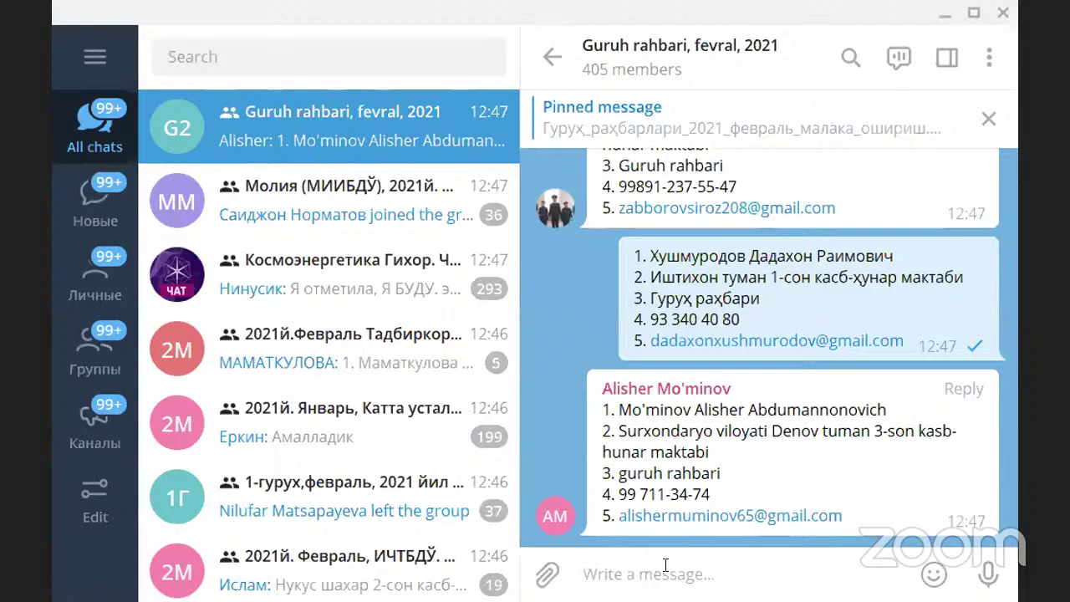
pyautogui.scroll(20, 666, 565)
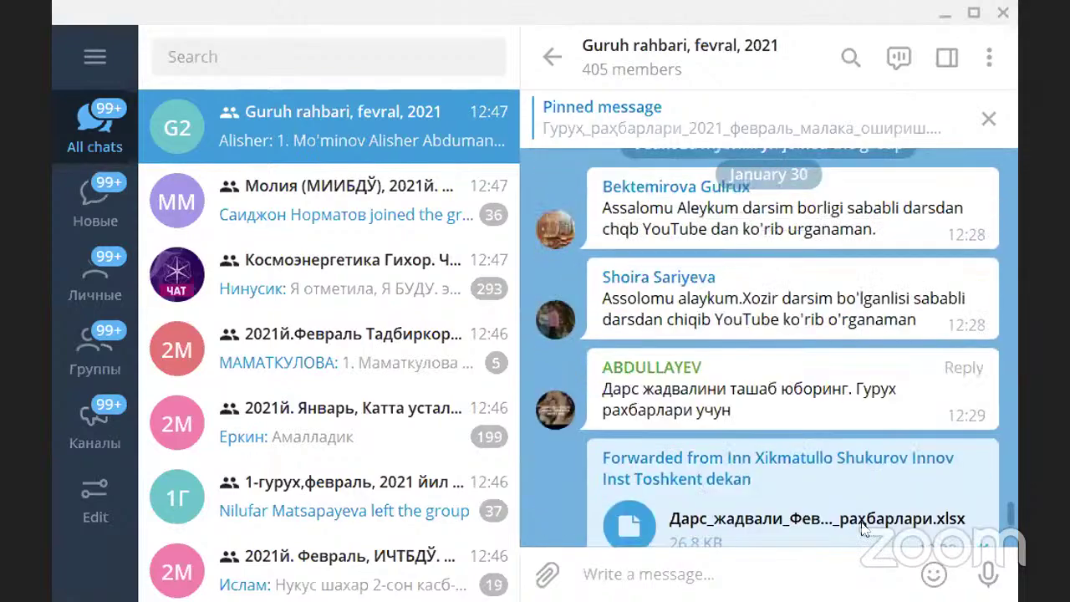
pyautogui.scroll(15, 883, 554)
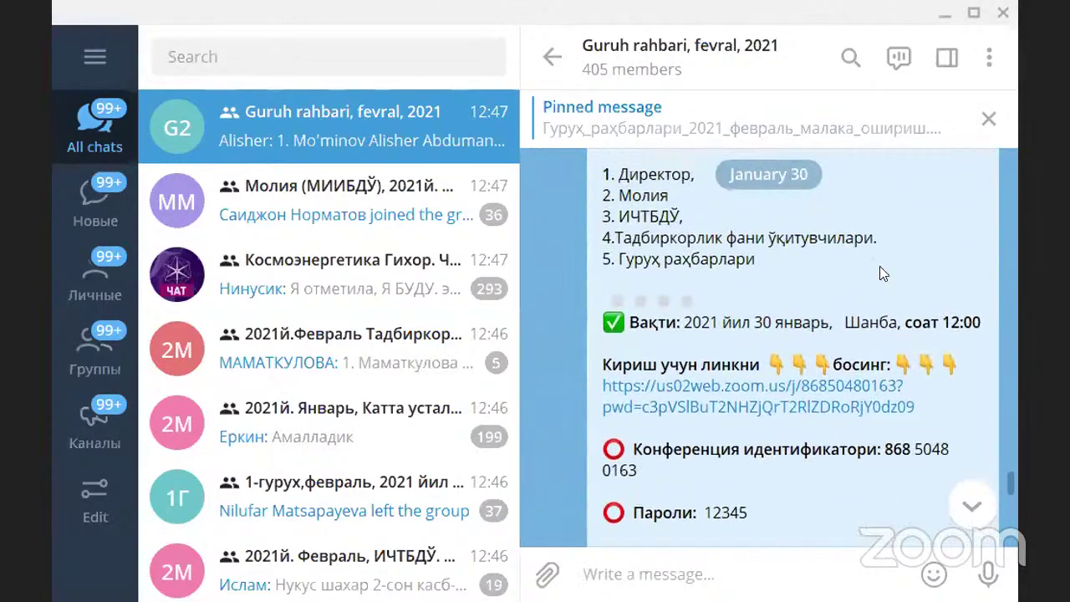
pyautogui.scroll(6, 842, 554)
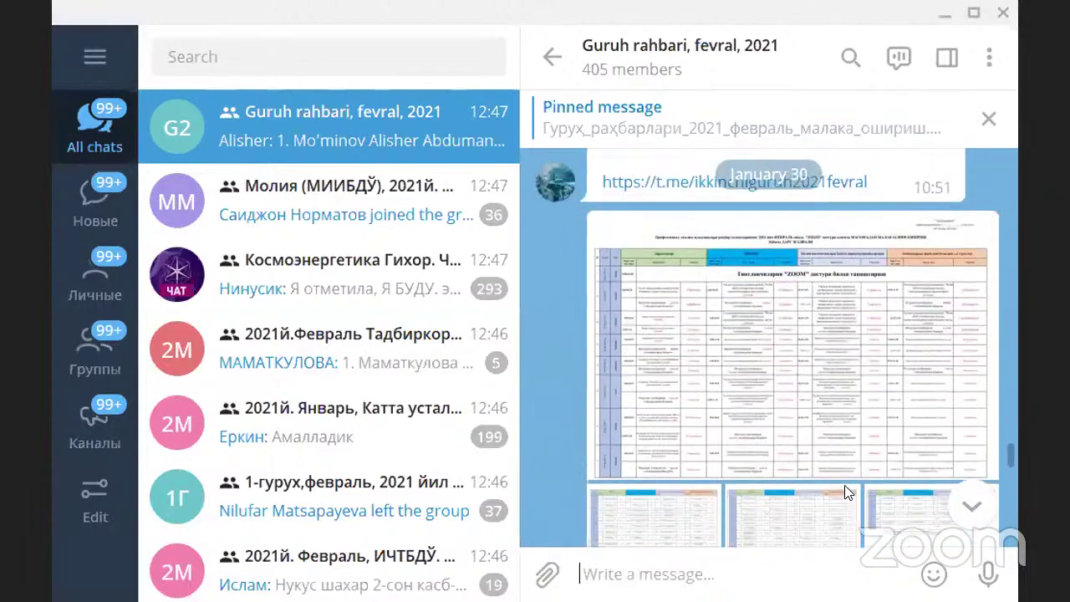
pyautogui.scroll(6, 918, 311)
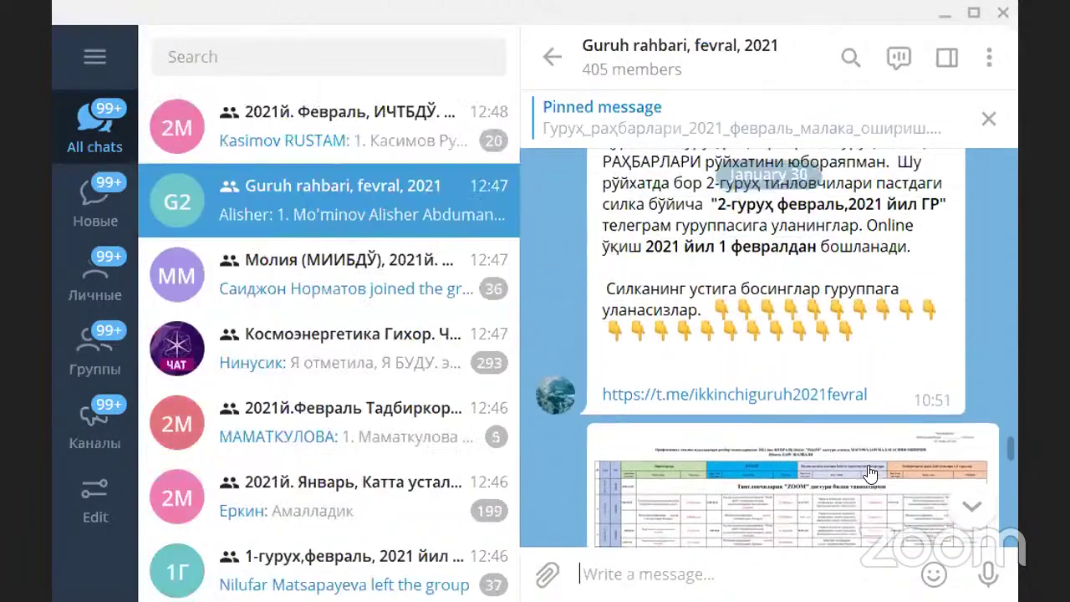
pyautogui.scroll(10, 869, 535)
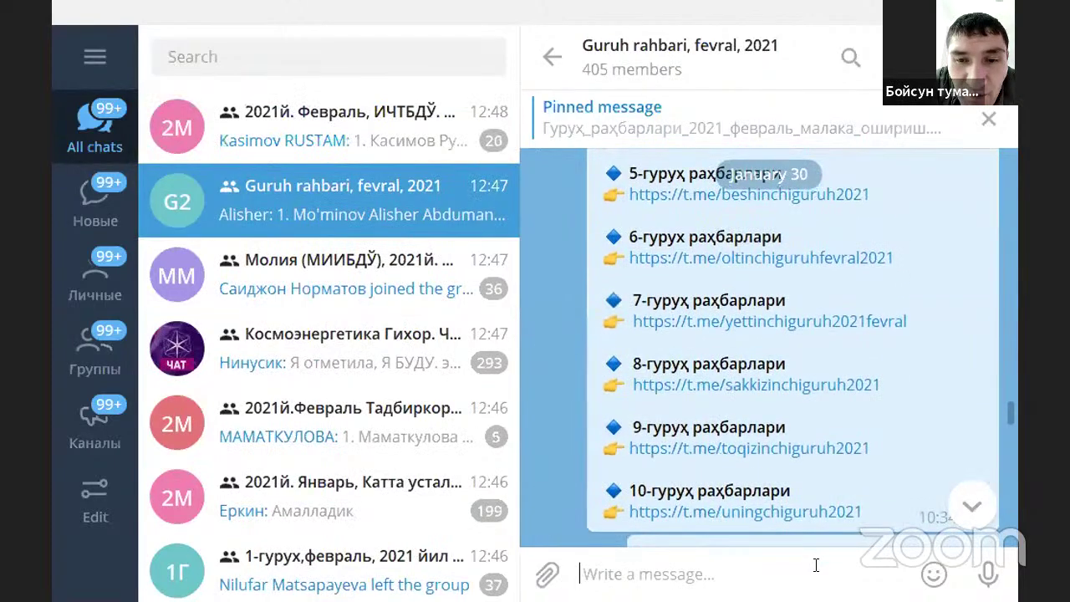
pyautogui.moveTo(934, 574)
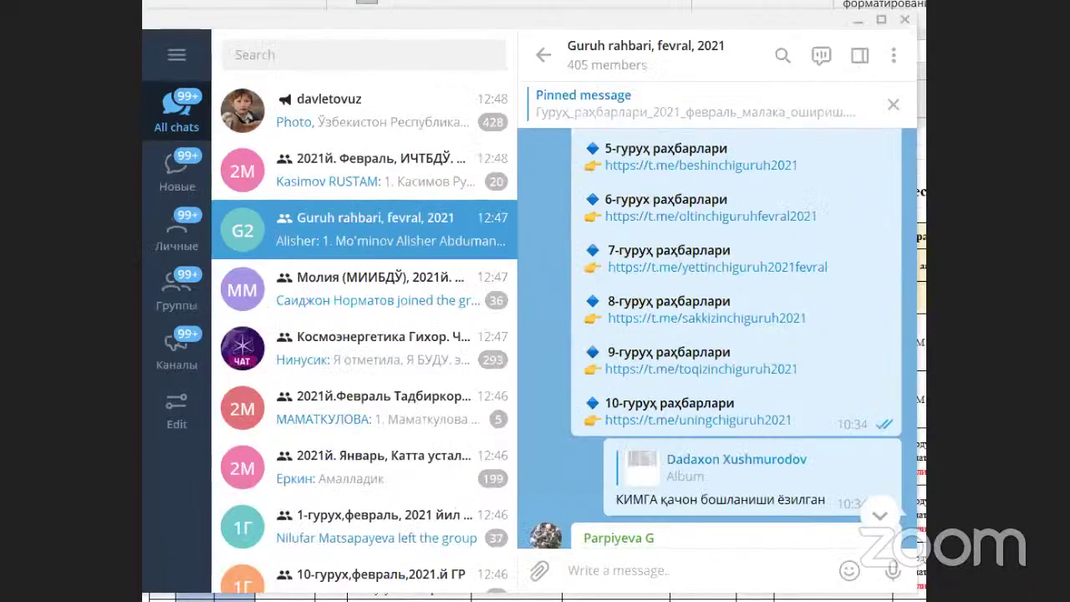
# - Scroll up to the document thumbnails and open the first page, photo 66 of 82, full screen
pyautogui.scroll(5, 836, 309)
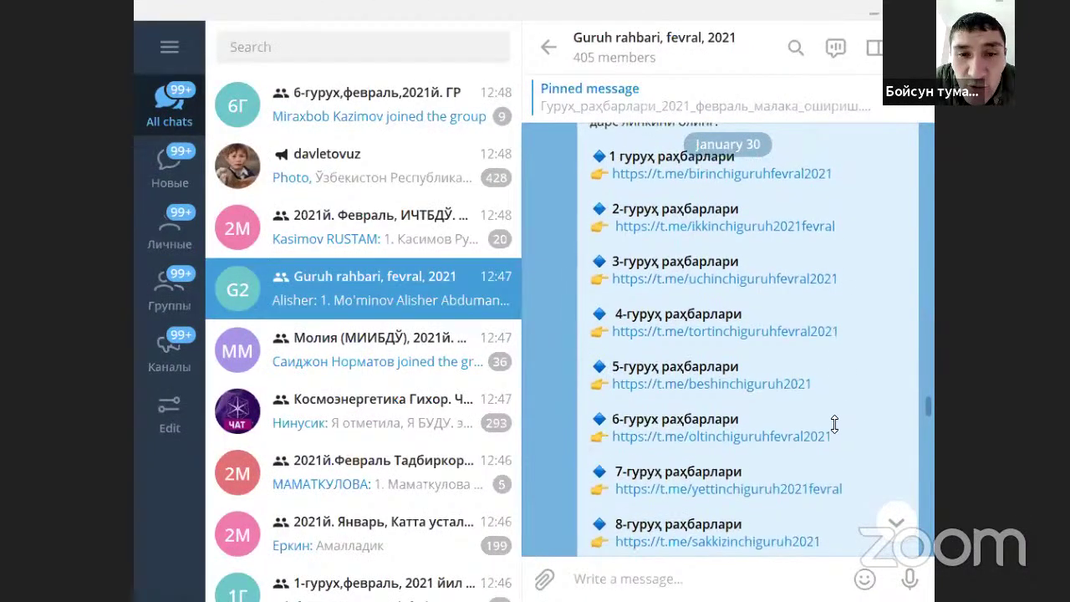
pyautogui.scroll(1, 833, 439)
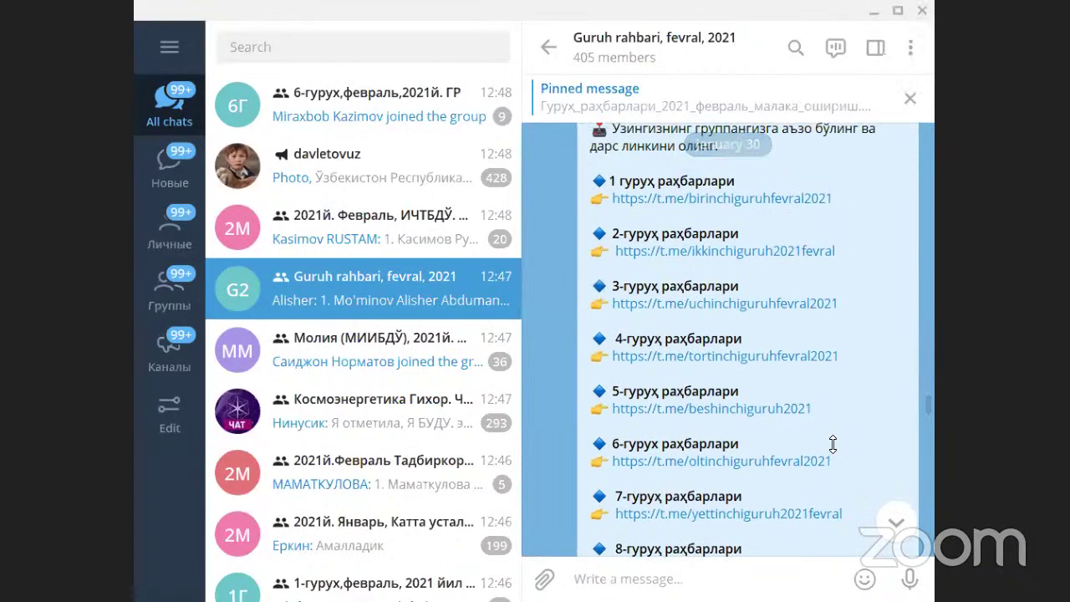
pyautogui.scroll(3, 863, 276)
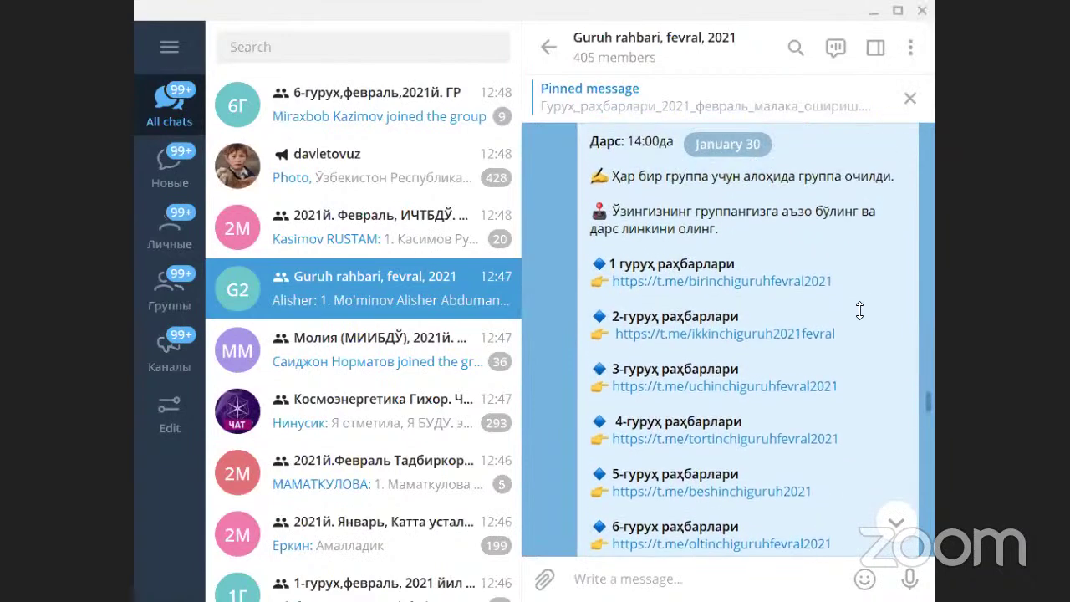
pyautogui.scroll(-3, 859, 310)
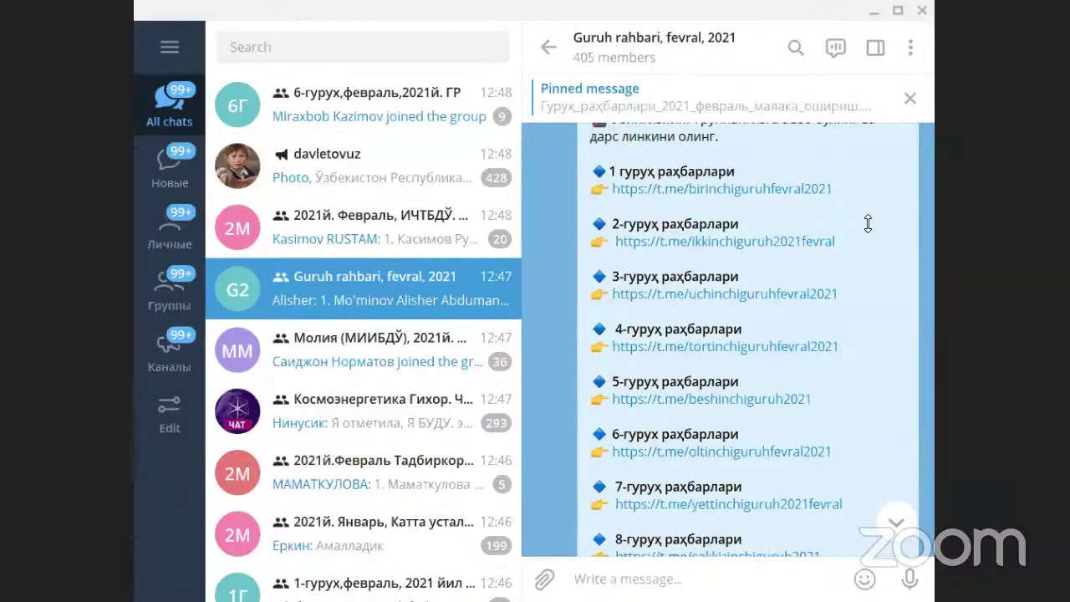
pyautogui.scroll(-1, 903, 347)
pyautogui.scroll(-2, 904, 344)
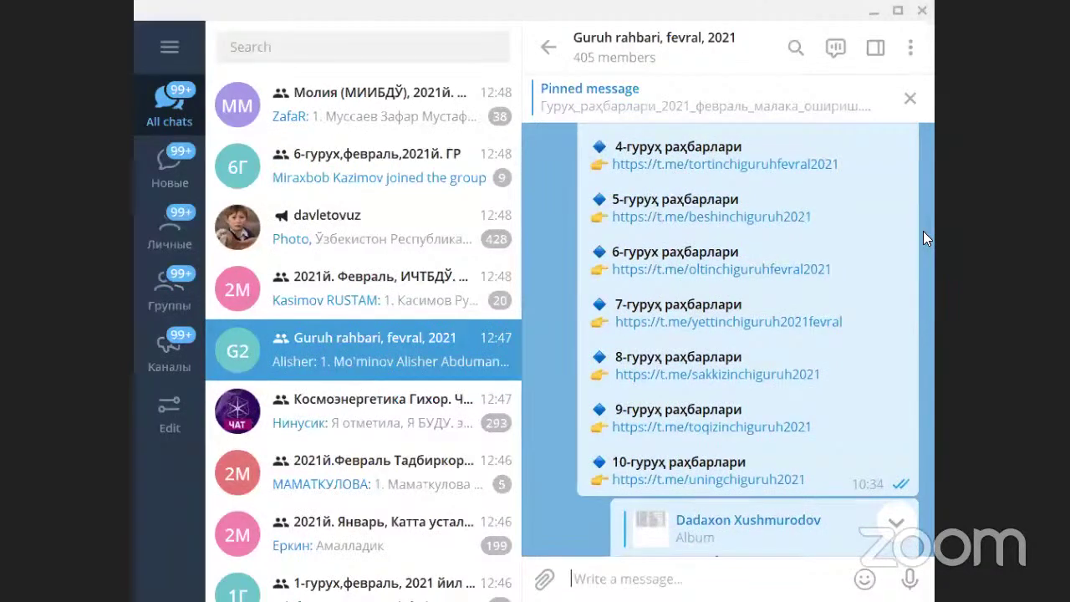
pyautogui.scroll(4, 831, 444)
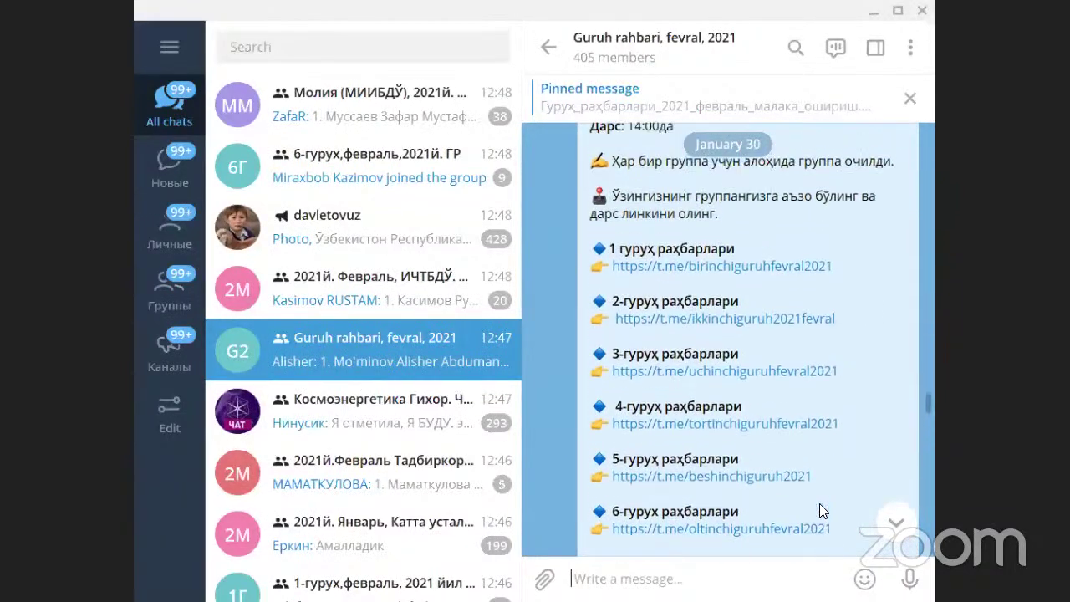
pyautogui.scroll(-3, 828, 418)
pyautogui.scroll(-1, 832, 332)
pyautogui.scroll(2, 817, 403)
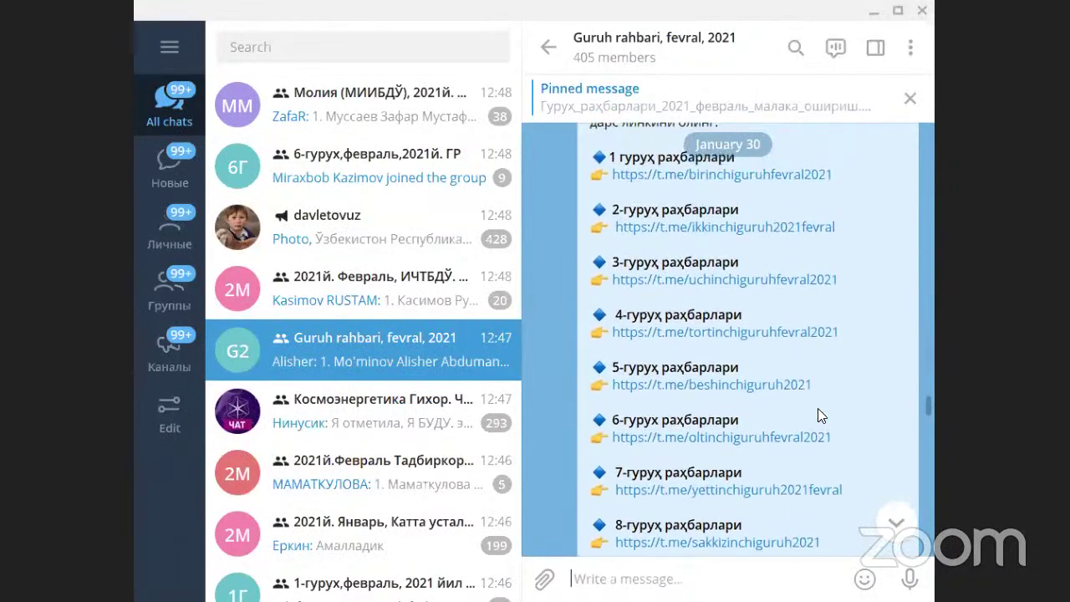
pyautogui.scroll(4, 788, 510)
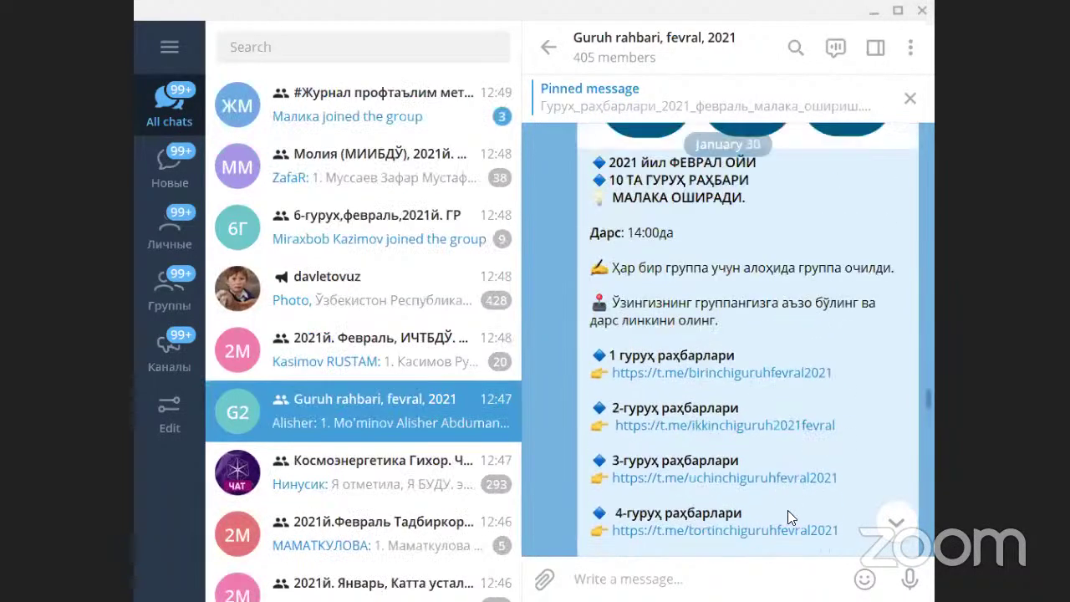
pyautogui.scroll(-7, 789, 525)
pyautogui.scroll(5, 794, 485)
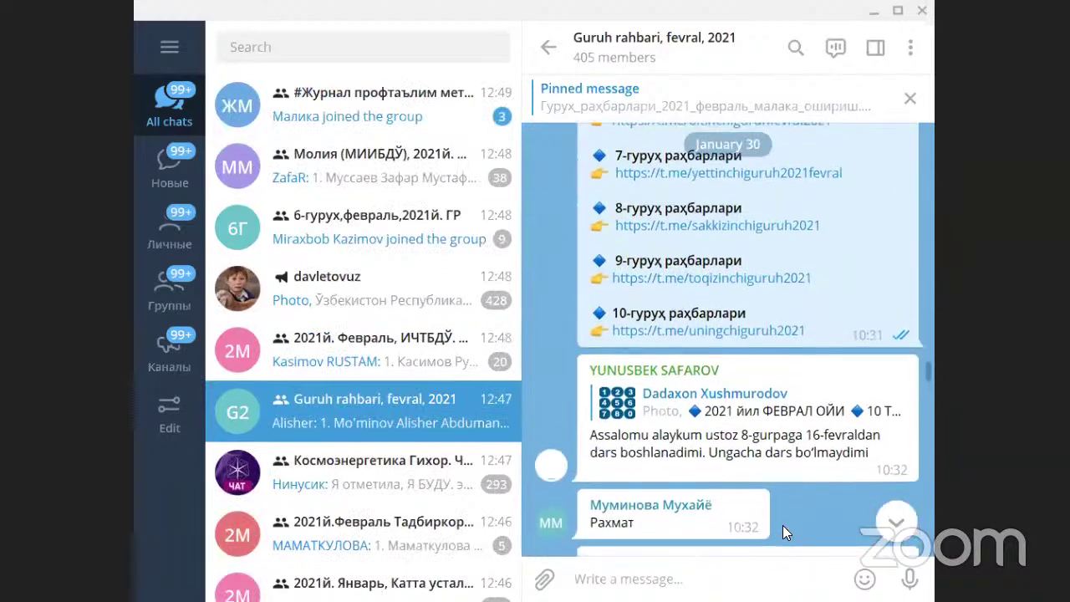
pyautogui.scroll(10, 794, 471)
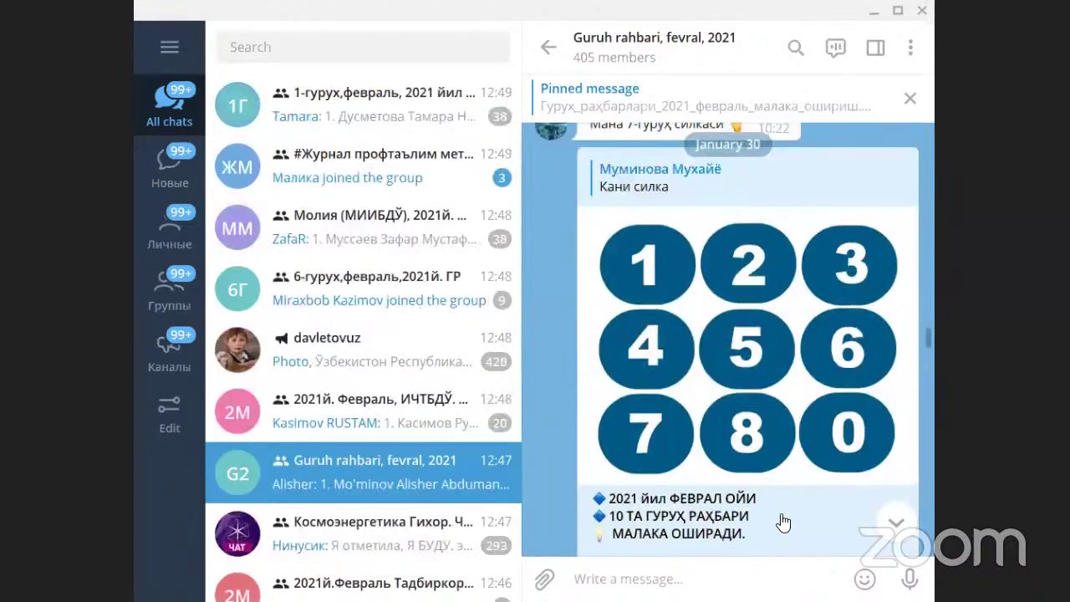
pyautogui.scroll(10, 806, 416)
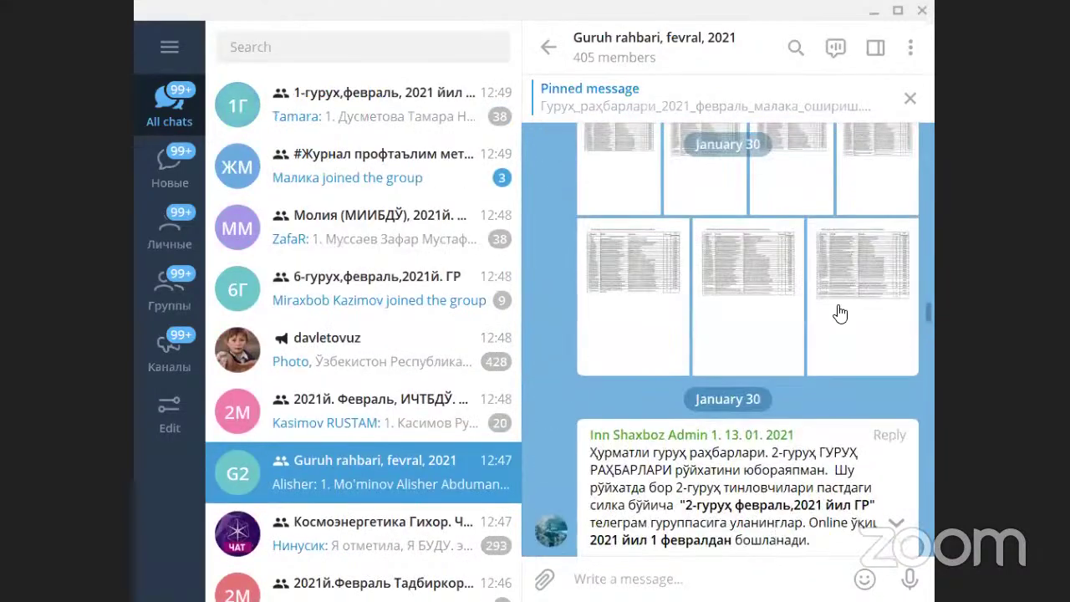
pyautogui.scroll(2, 794, 330)
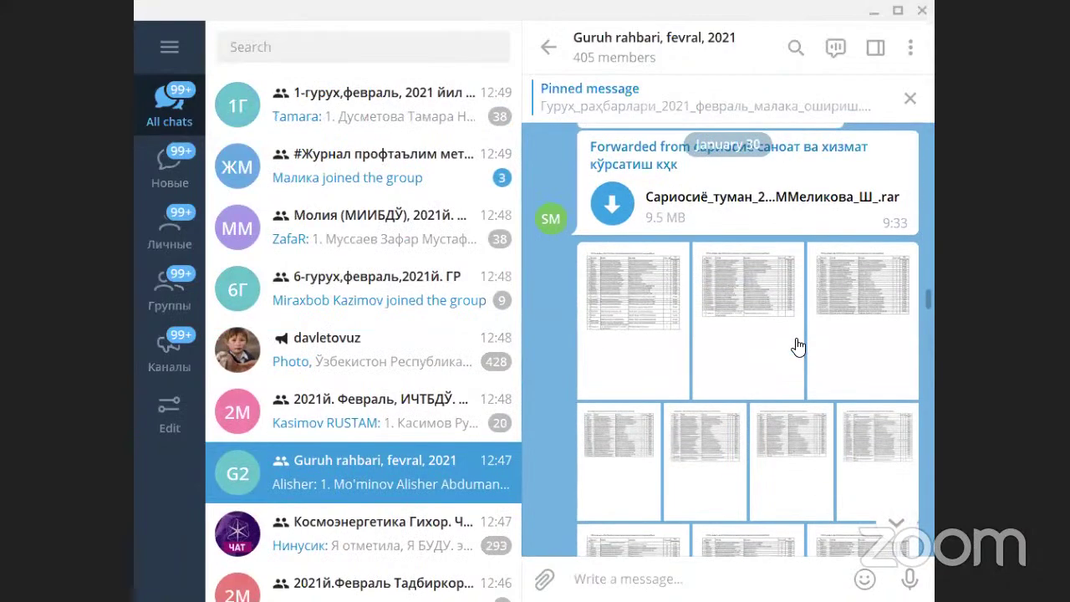
pyautogui.click(623, 342)
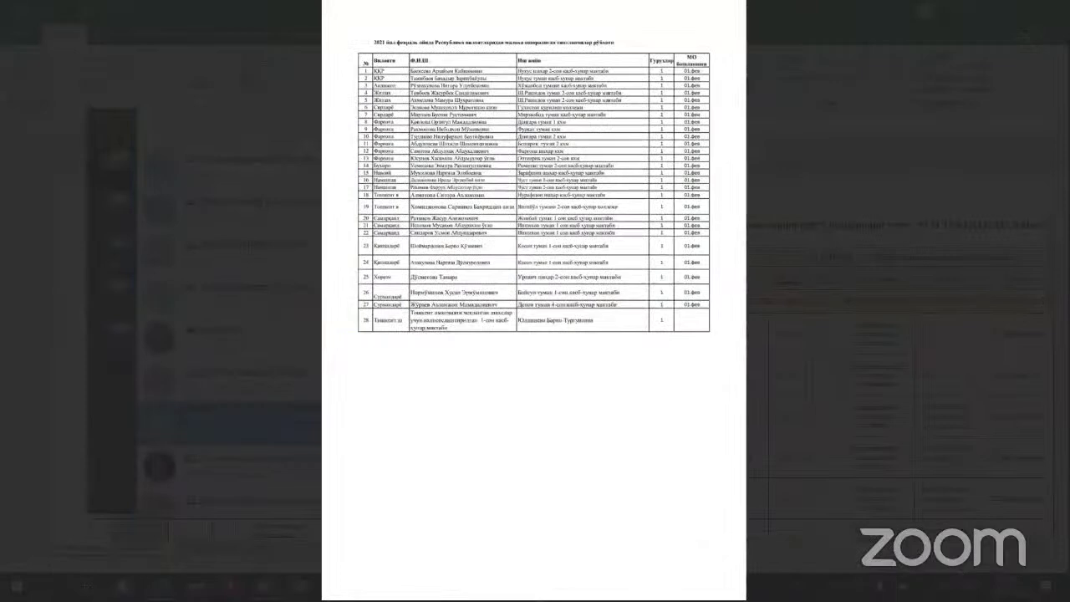
# - View the next scanned document page, then close the viewer and return to the Guruh rahbari, fevral, 2021 album
pyautogui.press('Right')
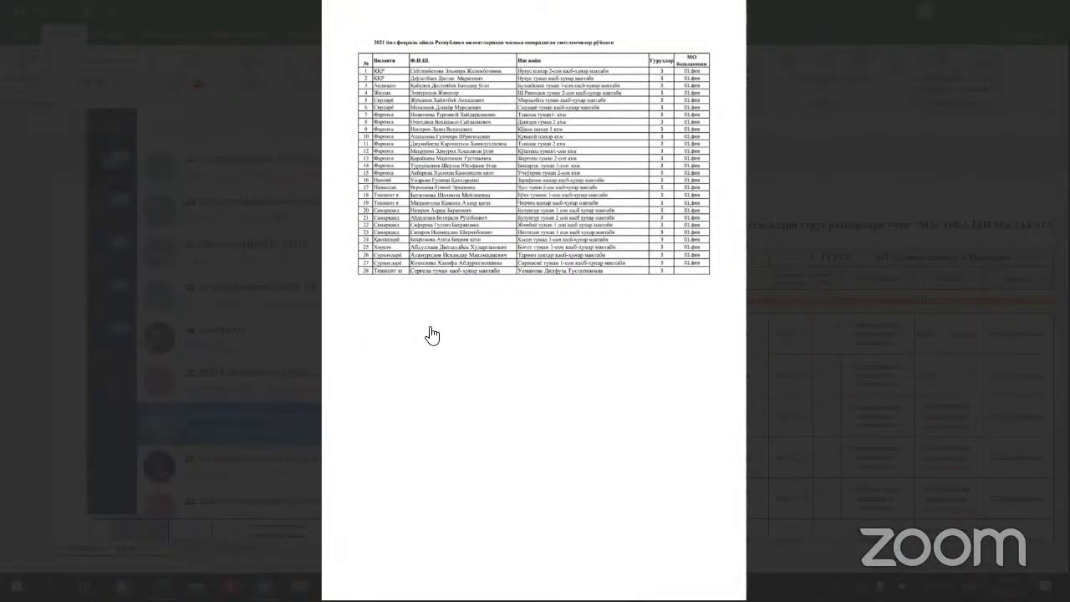
pyautogui.press('Escape')
pyautogui.scroll(-5, 791, 259)
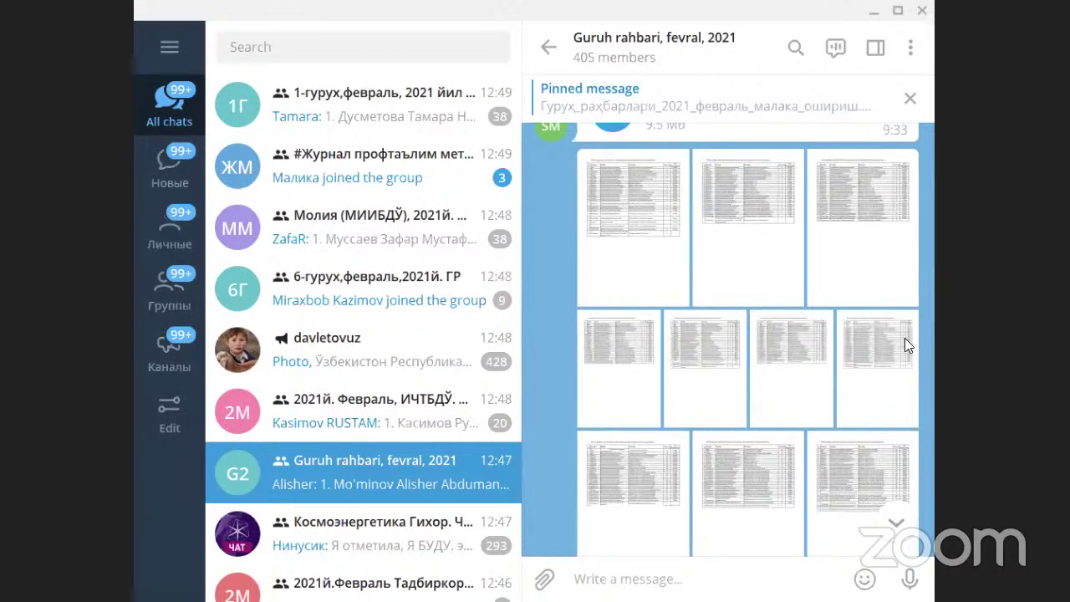
# - Jump to the newest messages, then filter the chat list with the search term 'fev'
pyautogui.click(897, 521)
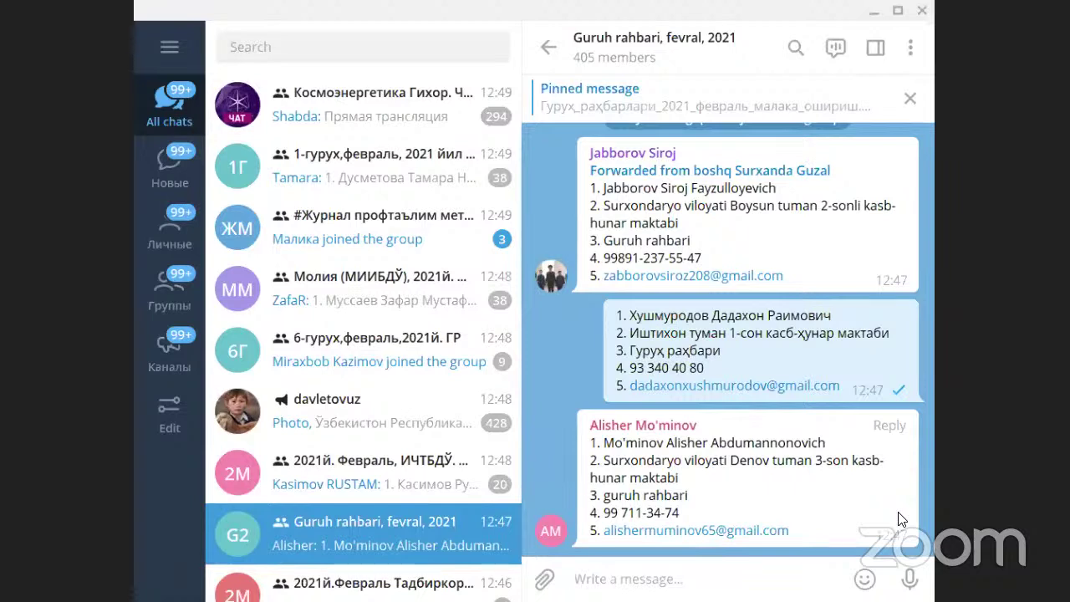
pyautogui.click(431, 45)
pyautogui.write('fev')
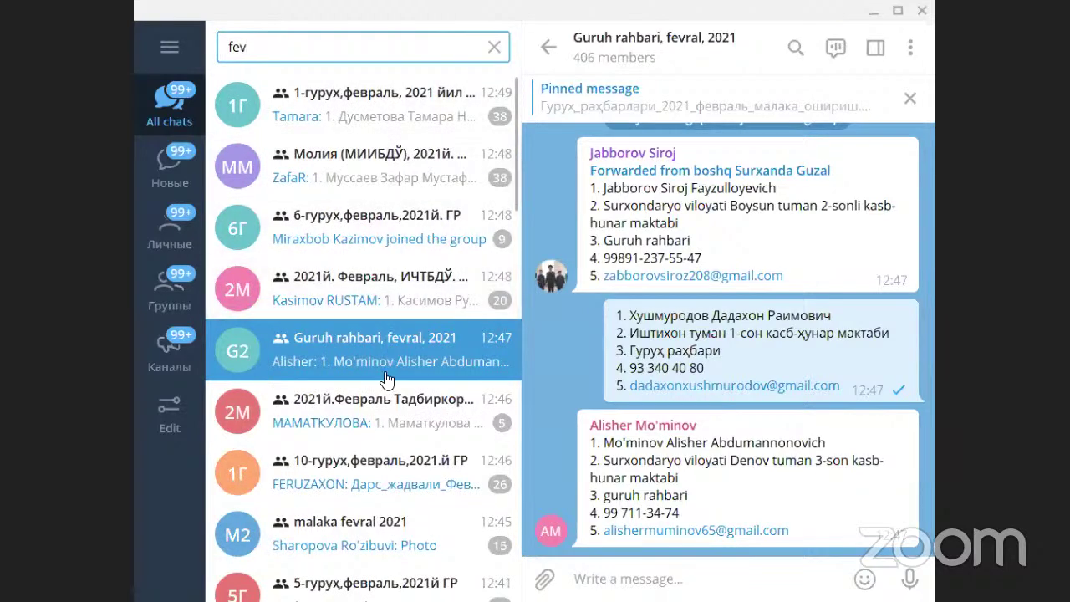
# - Open malaka fevral 2021, jump to its latest message, and view the newest phone screenshot full-size
pyautogui.click(387, 542)
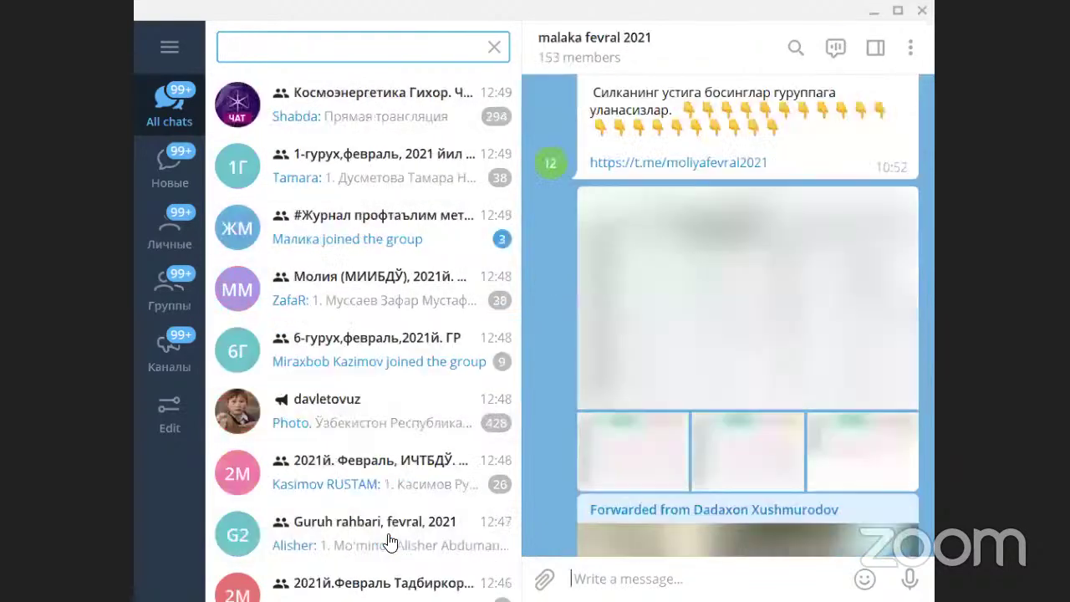
pyautogui.scroll(-2, 840, 251)
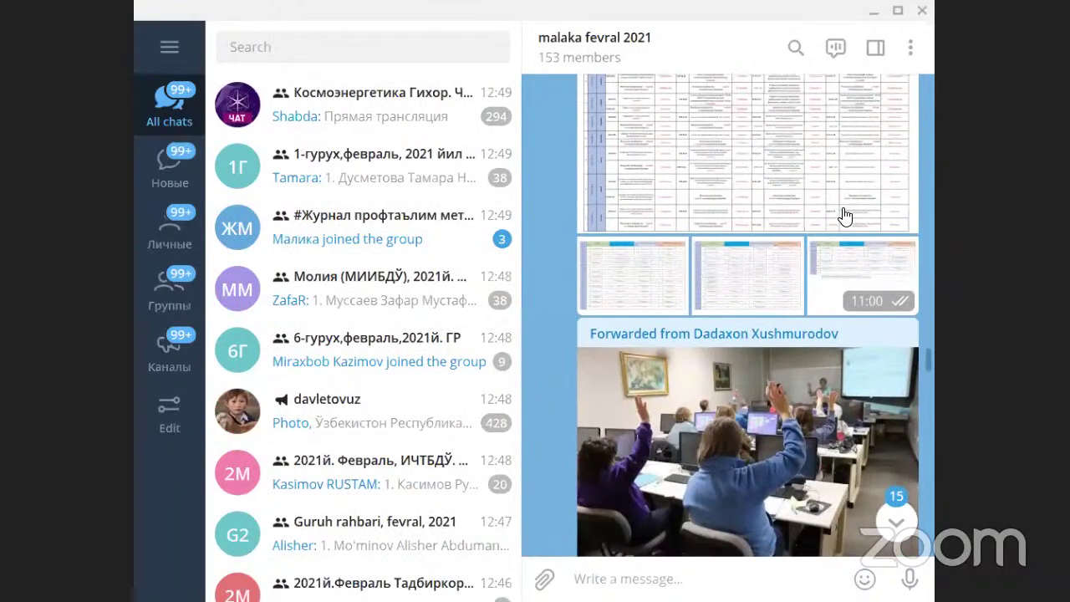
pyautogui.click(901, 529)
pyautogui.click(902, 531)
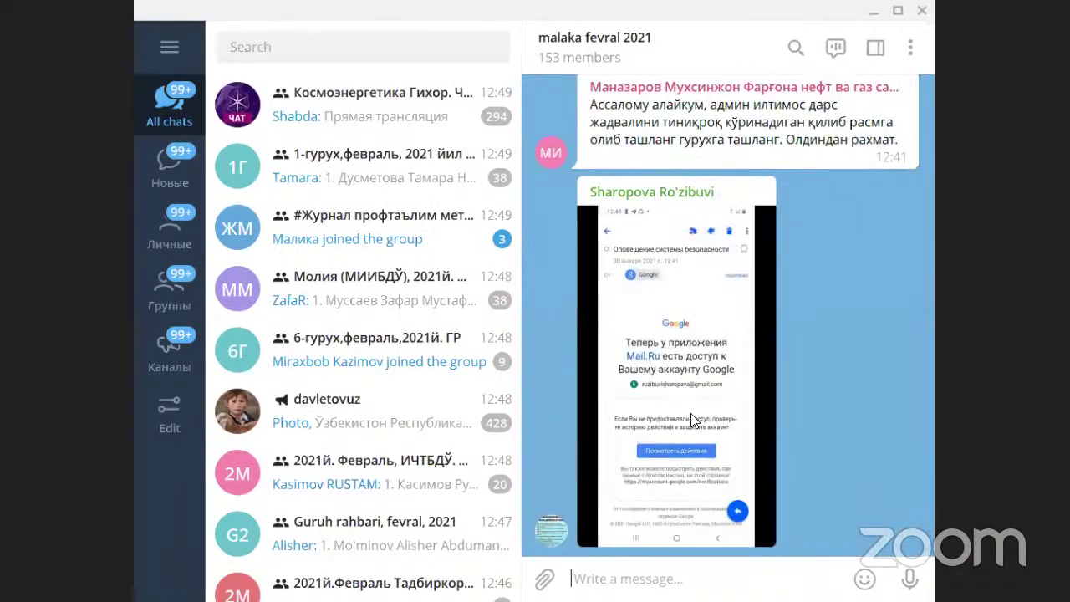
pyautogui.click(693, 421)
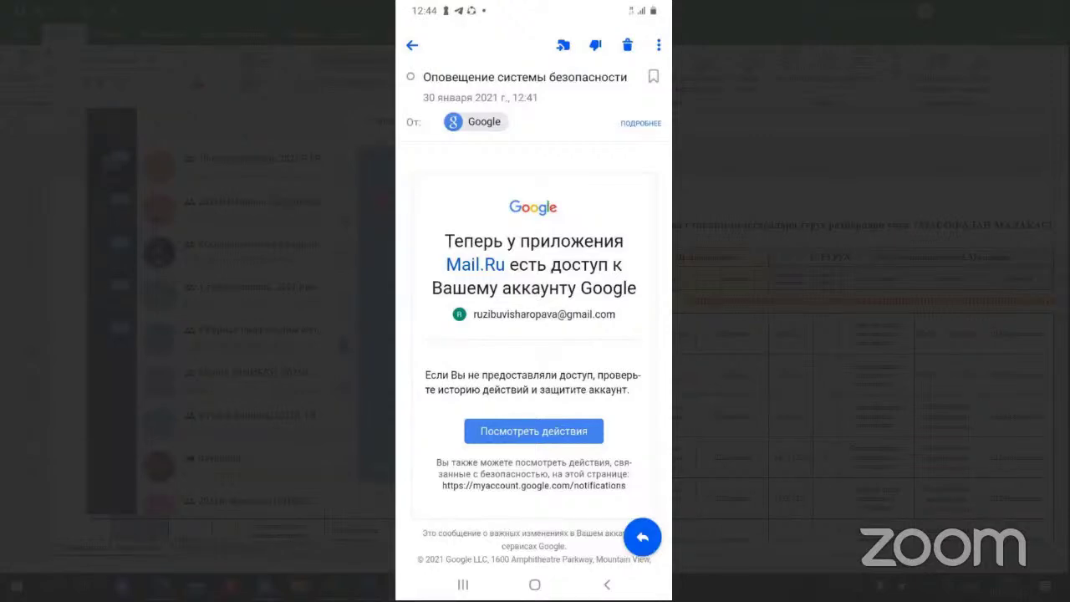
# - Close the screenshot and scroll back through earlier malaka fevral 2021 messages
pyautogui.click(523, 172)
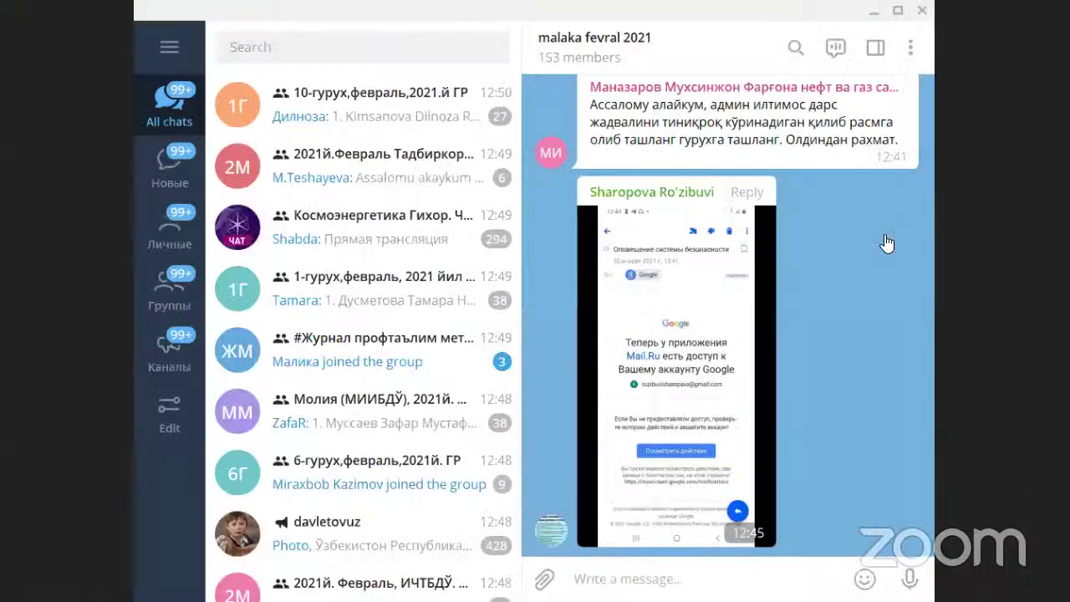
pyautogui.scroll(1, 870, 317)
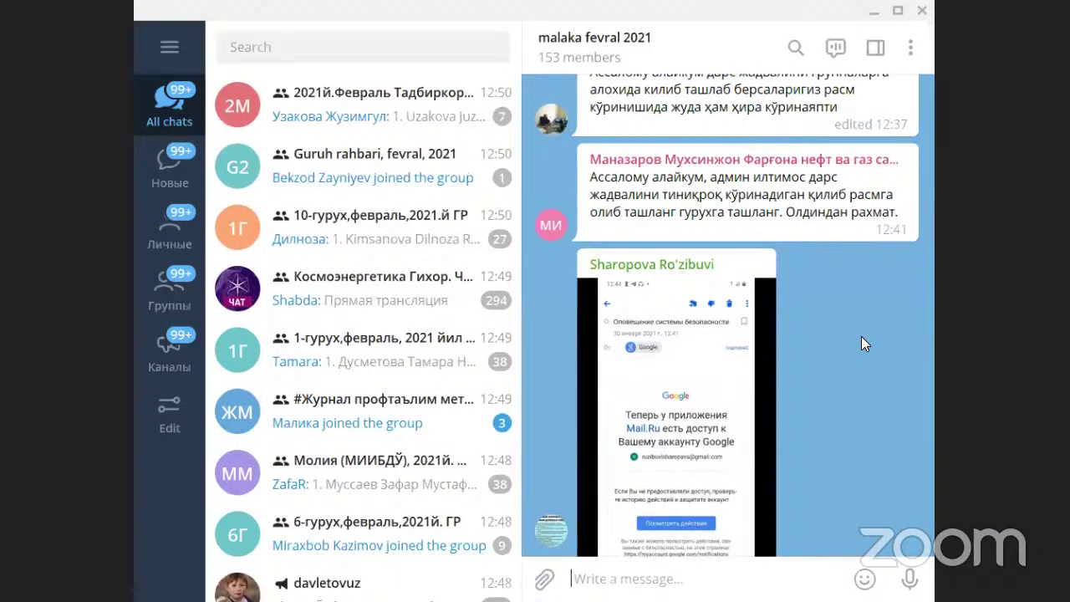
pyautogui.scroll(15, 836, 423)
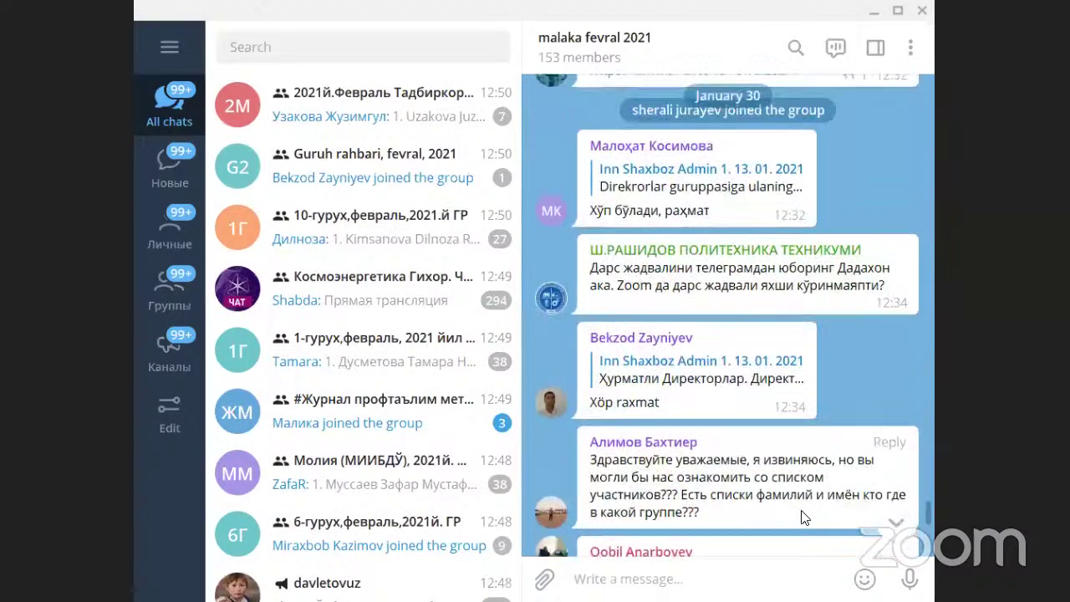
pyautogui.scroll(10, 800, 538)
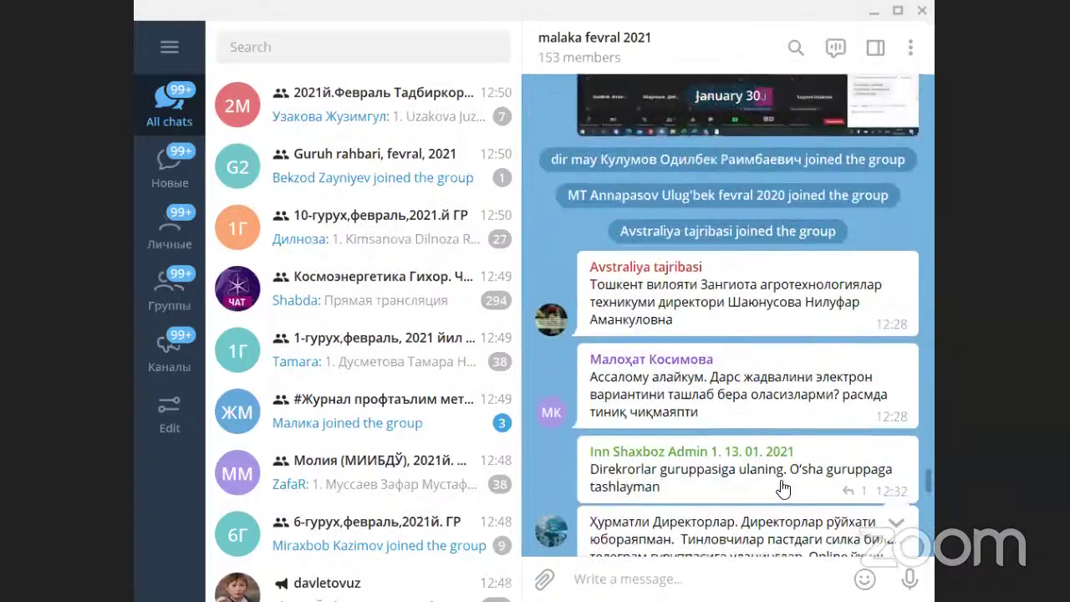
pyautogui.scroll(10, 787, 429)
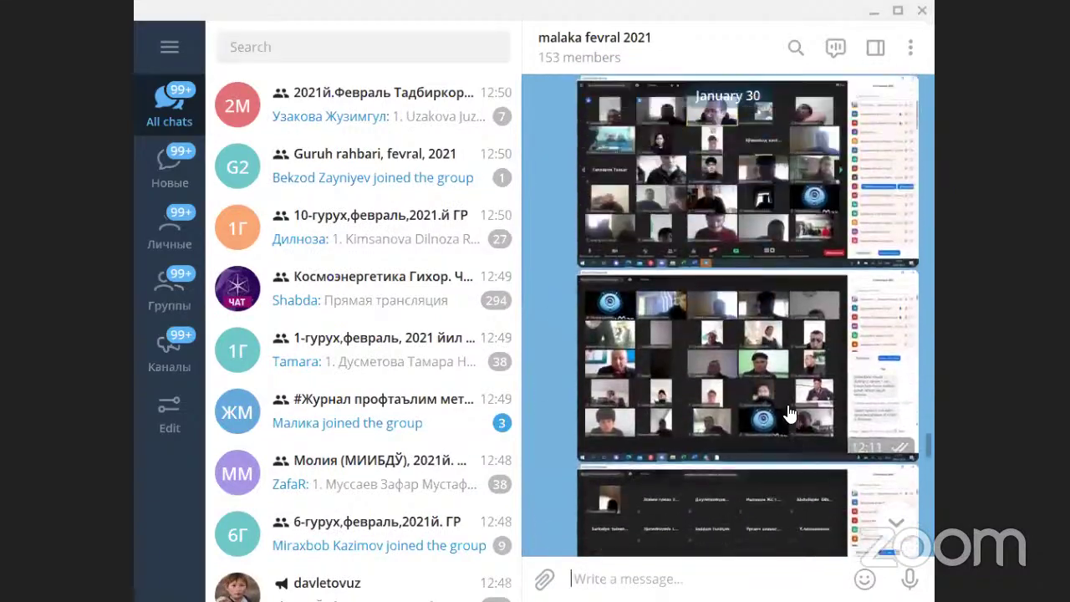
pyautogui.scroll(10, 786, 418)
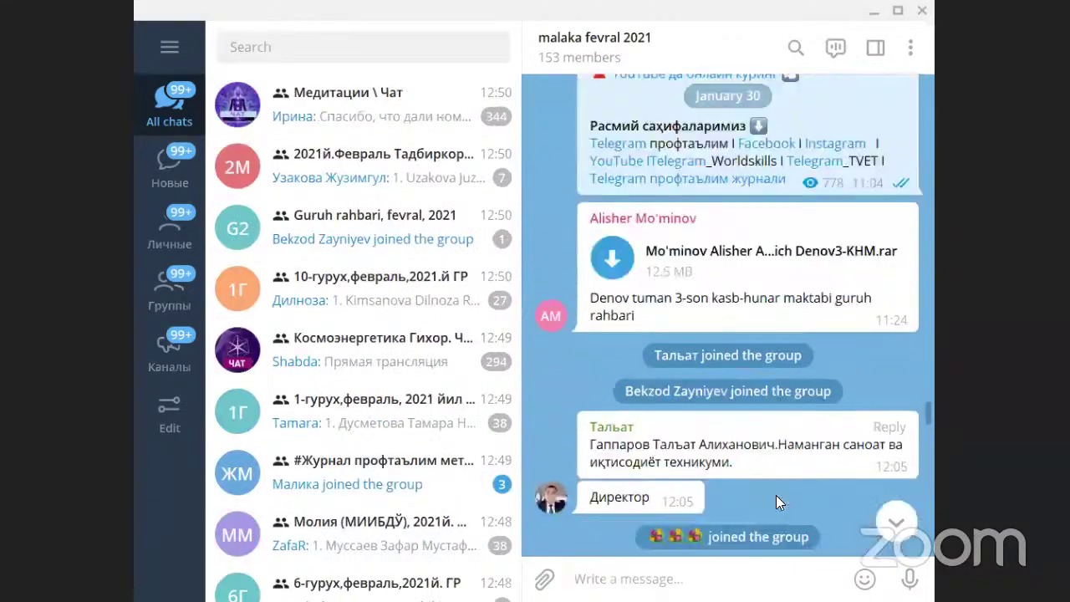
pyautogui.scroll(10, 778, 497)
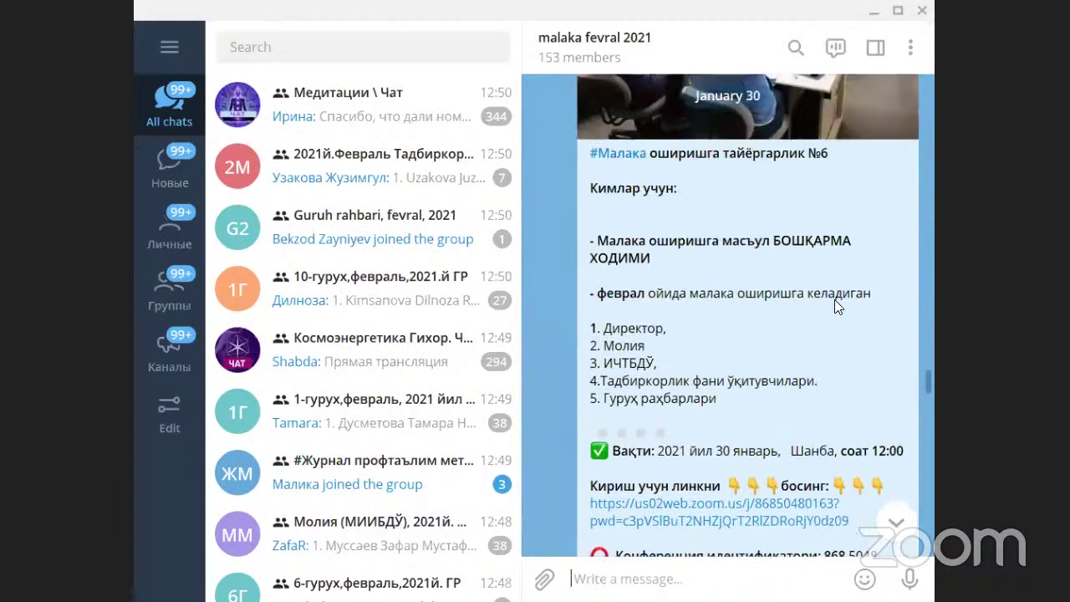
pyautogui.scroll(3, 832, 350)
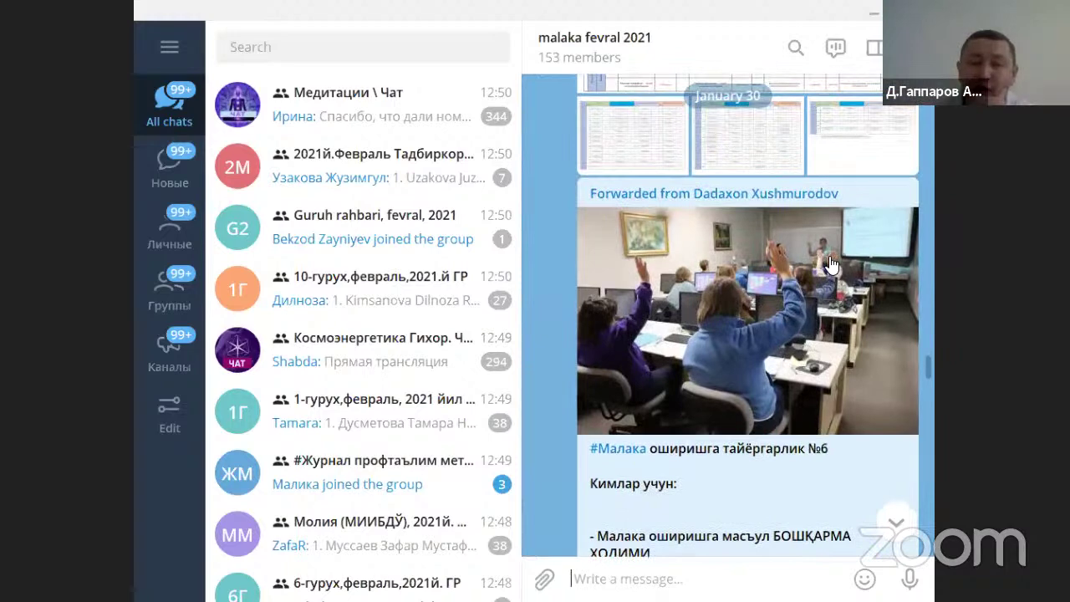
pyautogui.scroll(3, 822, 155)
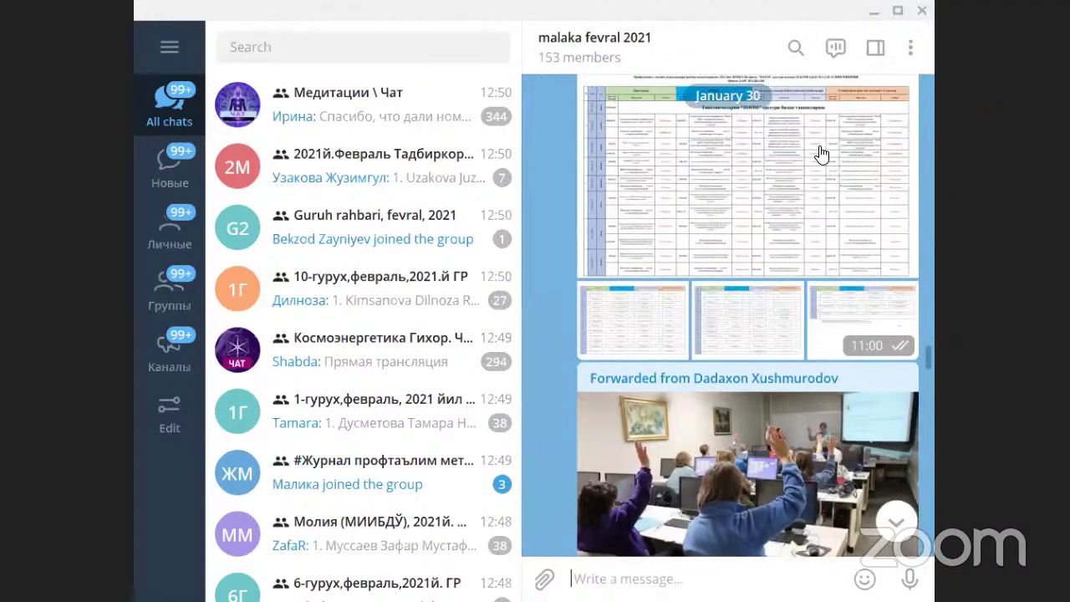
pyautogui.scroll(2, 822, 155)
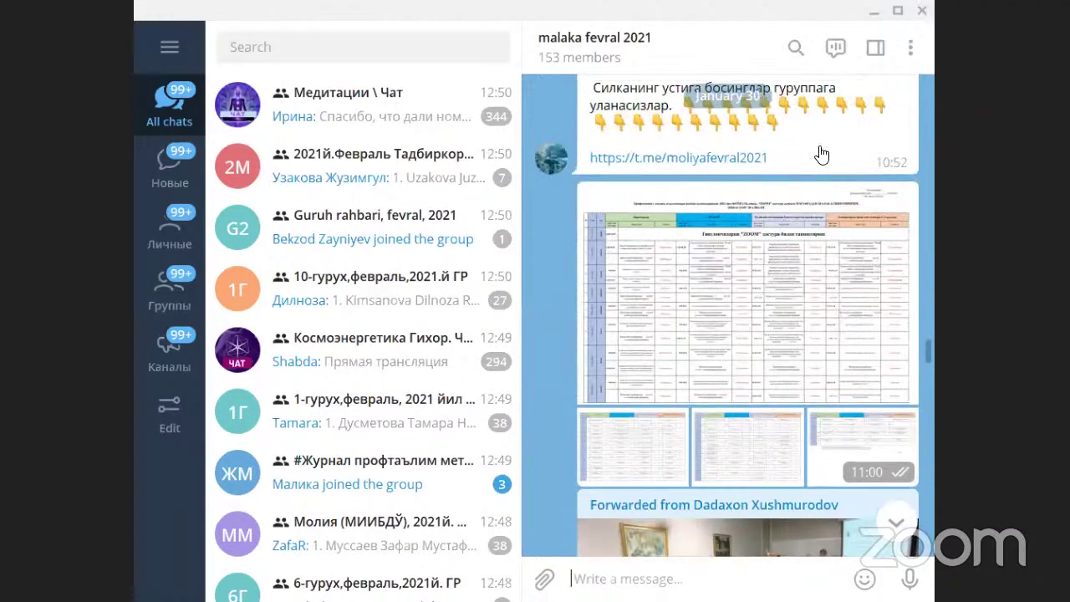
pyautogui.scroll(-3, 822, 155)
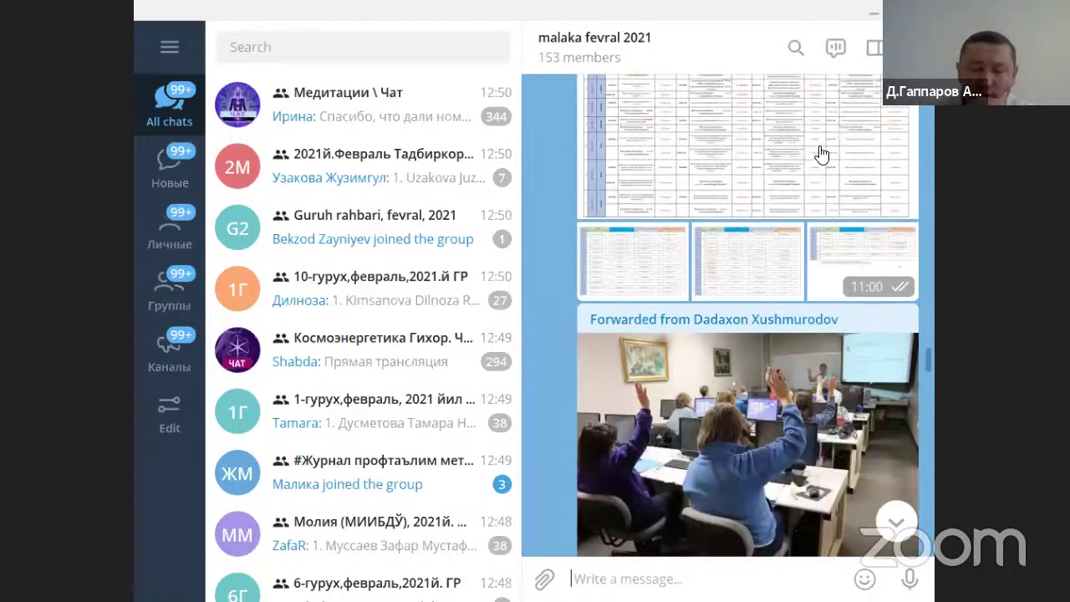
# - Glance at the timetable image, then scroll to the admin's t.me/direktorlarfevral2021 link post
pyautogui.click(819, 153)
pyautogui.press('Escape')
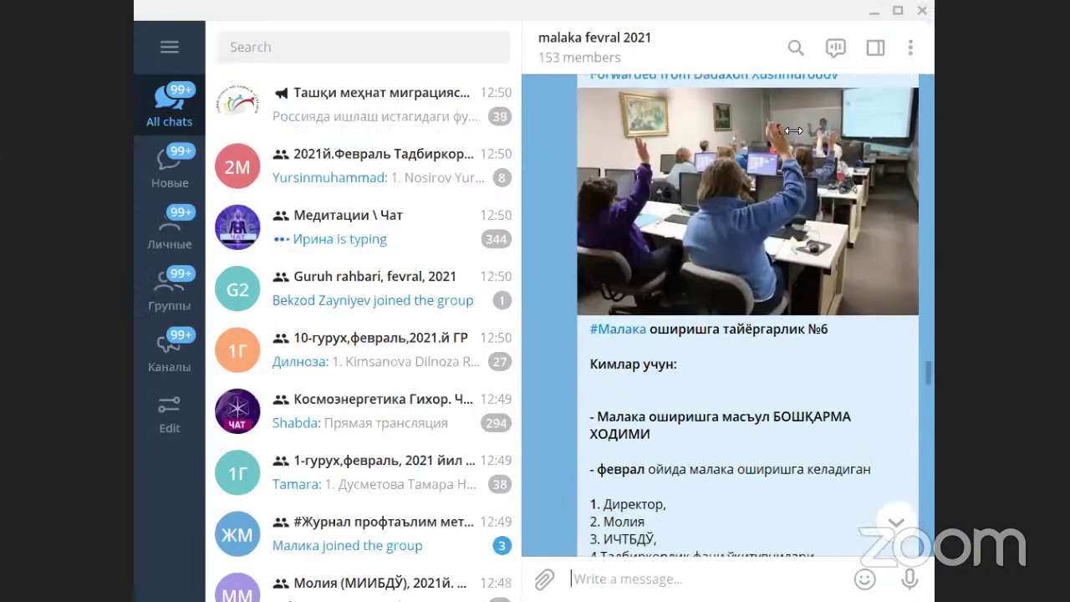
pyautogui.scroll(-6, 820, 182)
pyautogui.scroll(-12, 820, 182)
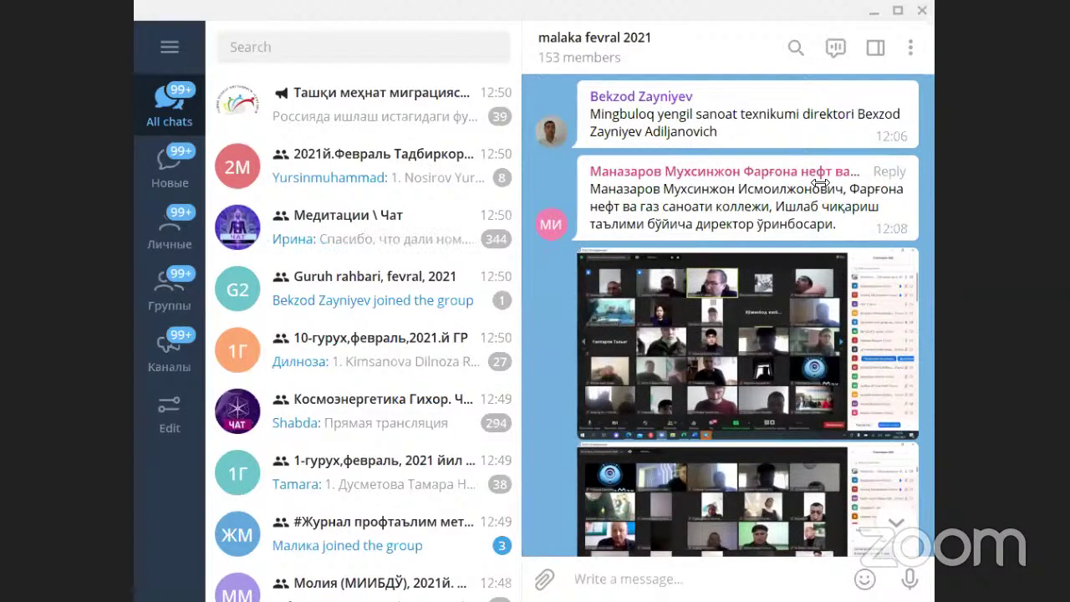
pyautogui.scroll(-6, 820, 183)
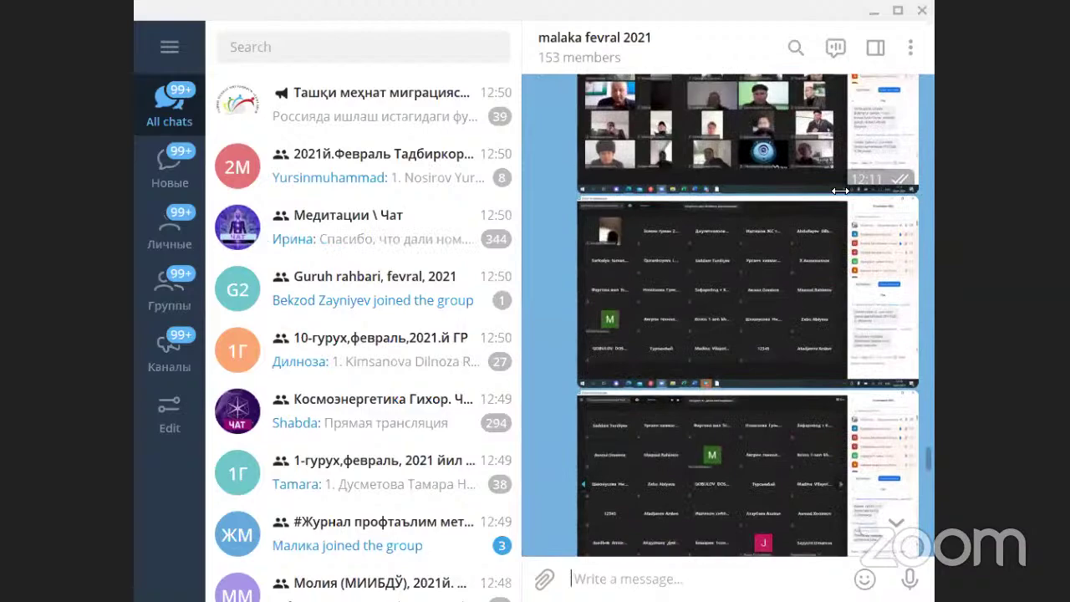
pyautogui.scroll(-8, 840, 190)
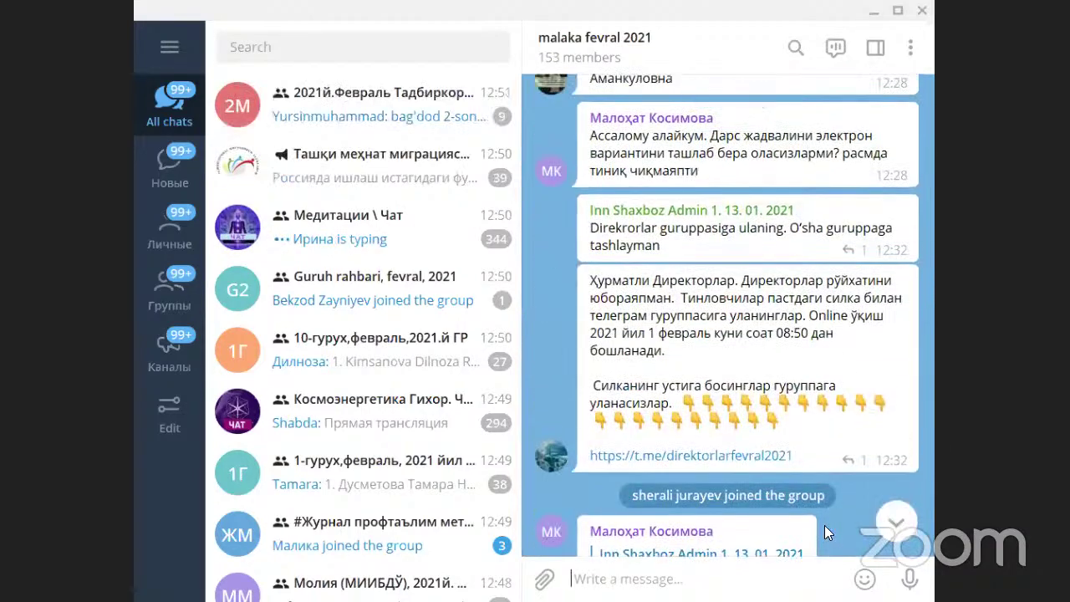
pyautogui.scroll(3, 824, 413)
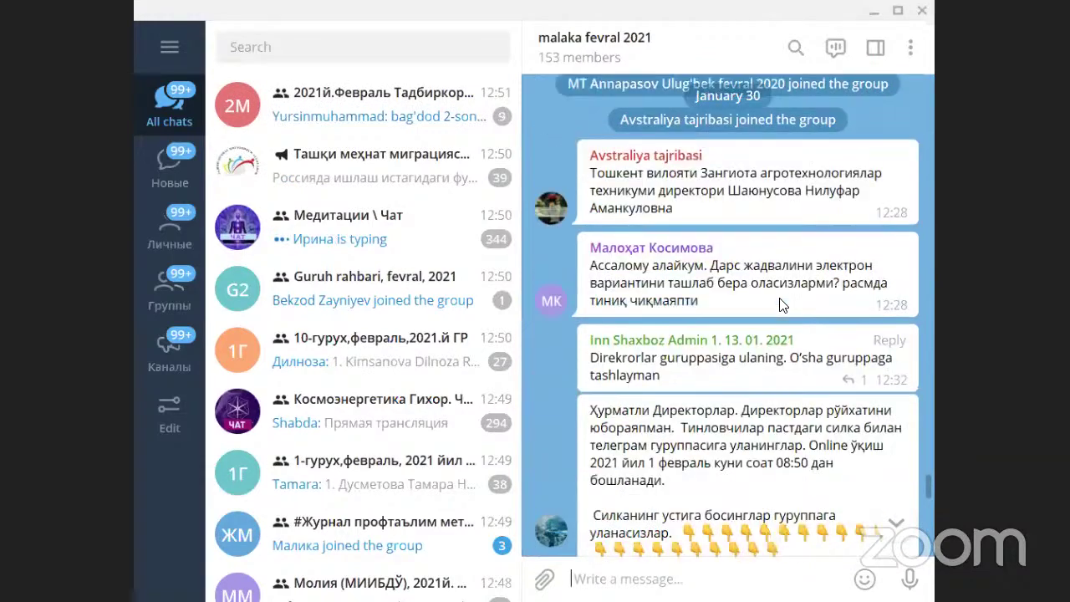
pyautogui.scroll(-10, 781, 306)
# - Scroll back through members' introductions and video-conference screenshots, then start a chat list search
pyautogui.scroll(3, 828, 564)
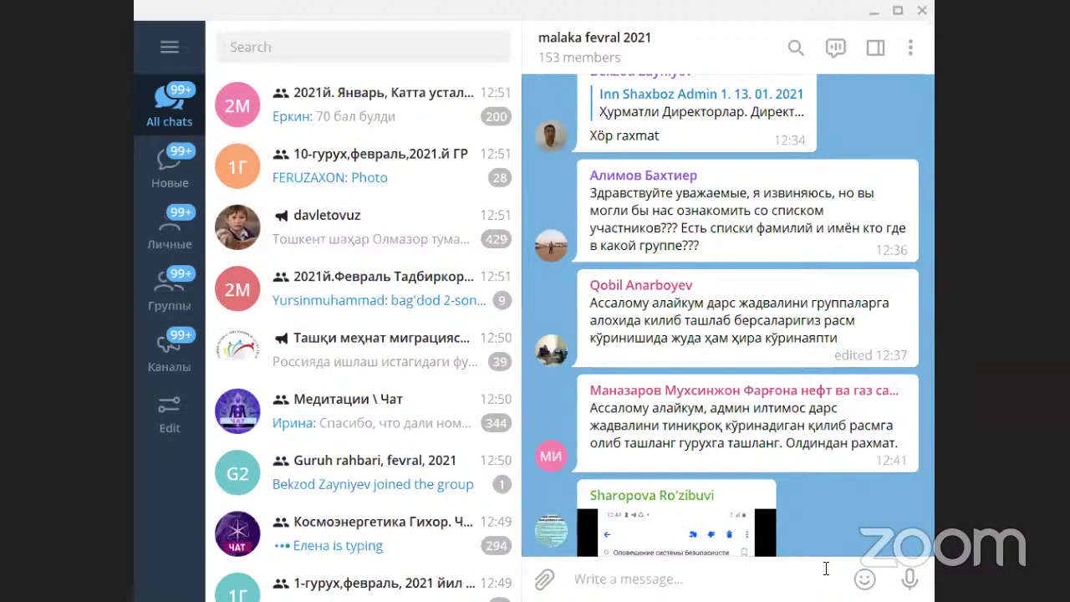
pyautogui.scroll(5, 798, 484)
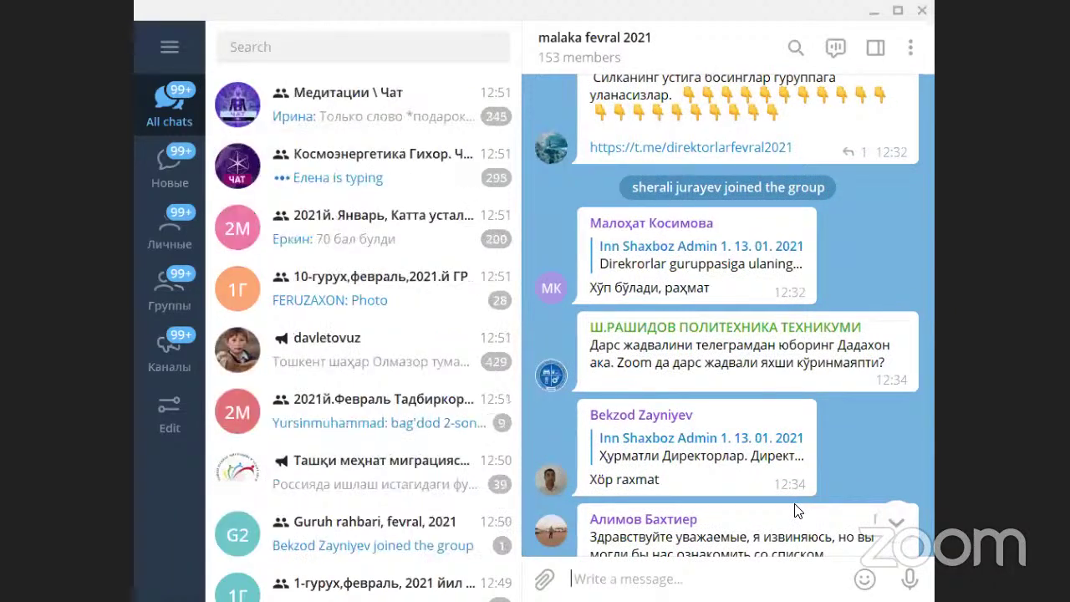
pyautogui.scroll(5, 796, 512)
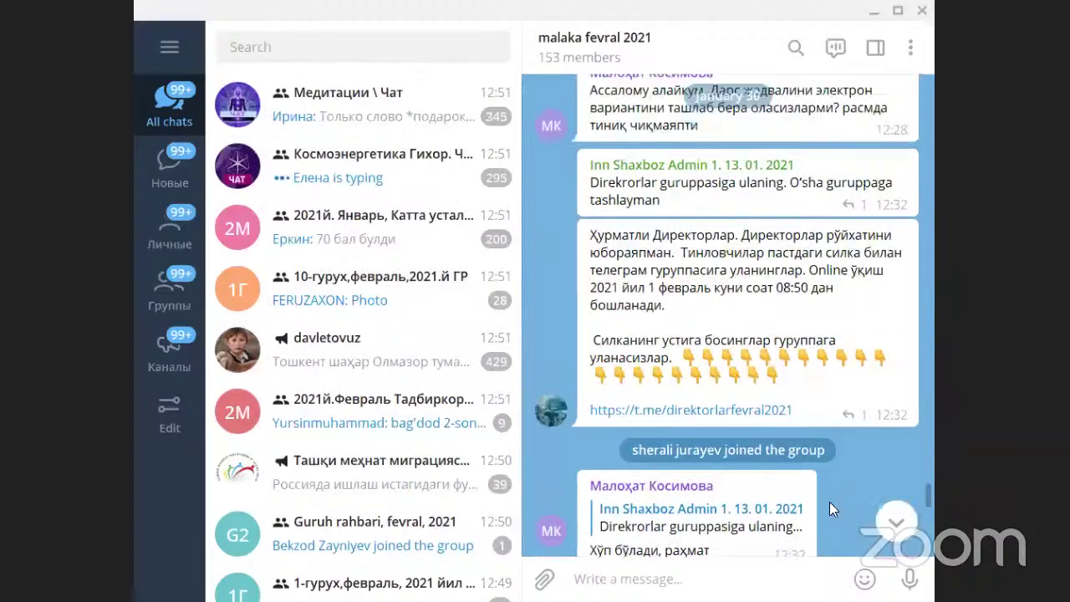
pyautogui.scroll(7, 830, 502)
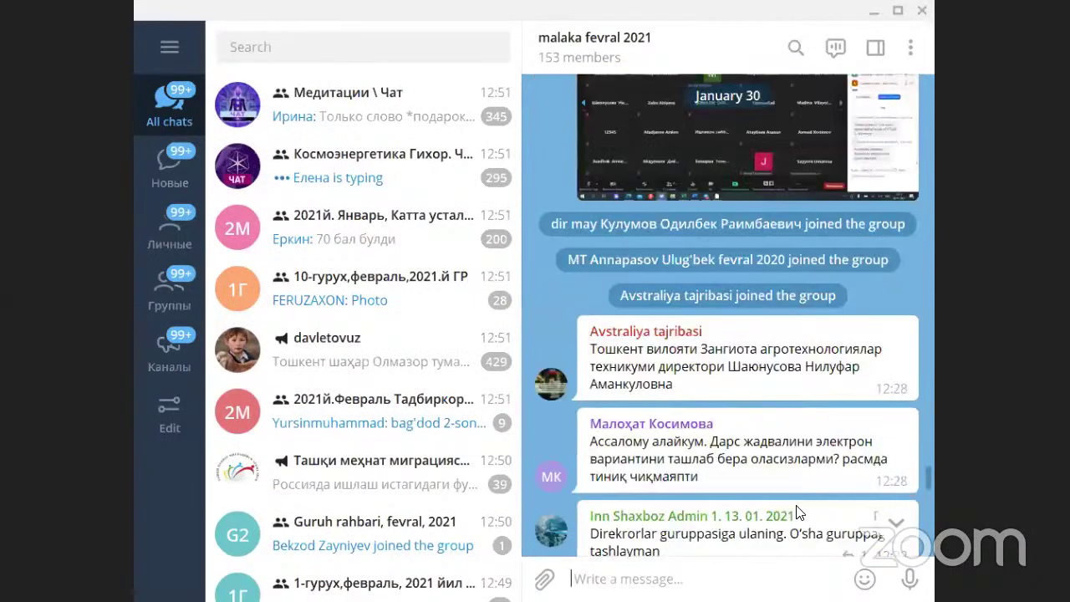
pyautogui.scroll(10, 796, 512)
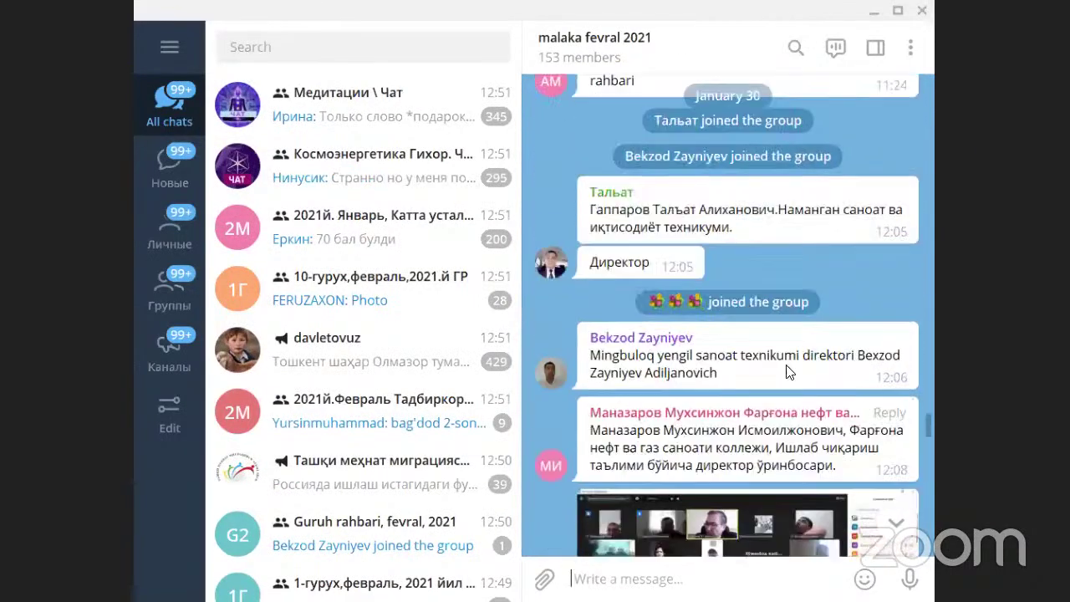
pyautogui.scroll(4, 790, 372)
pyautogui.scroll(-6, 789, 373)
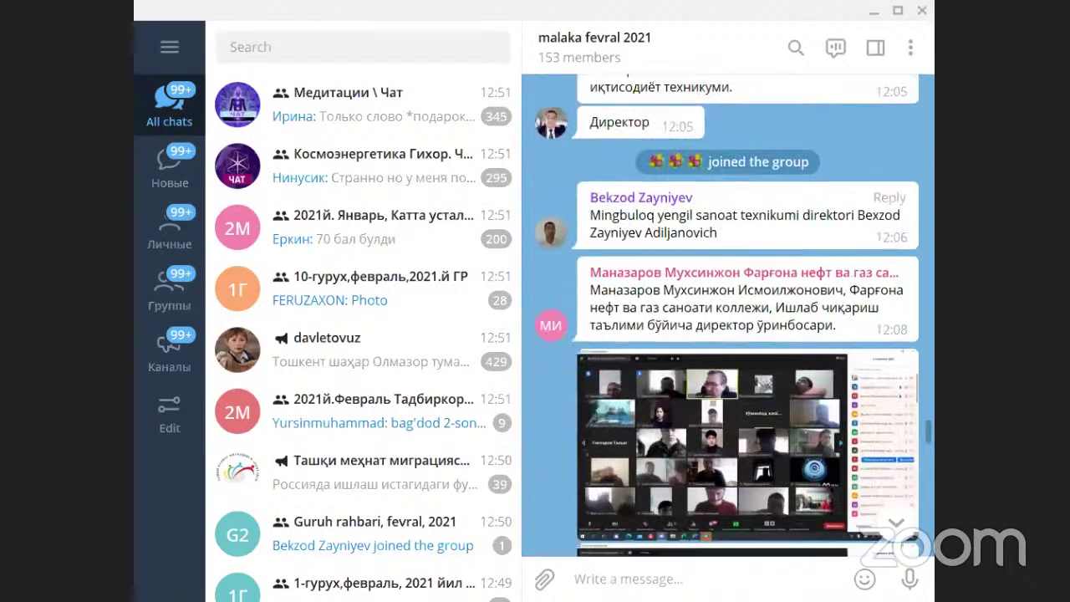
pyautogui.scroll(-3, 789, 373)
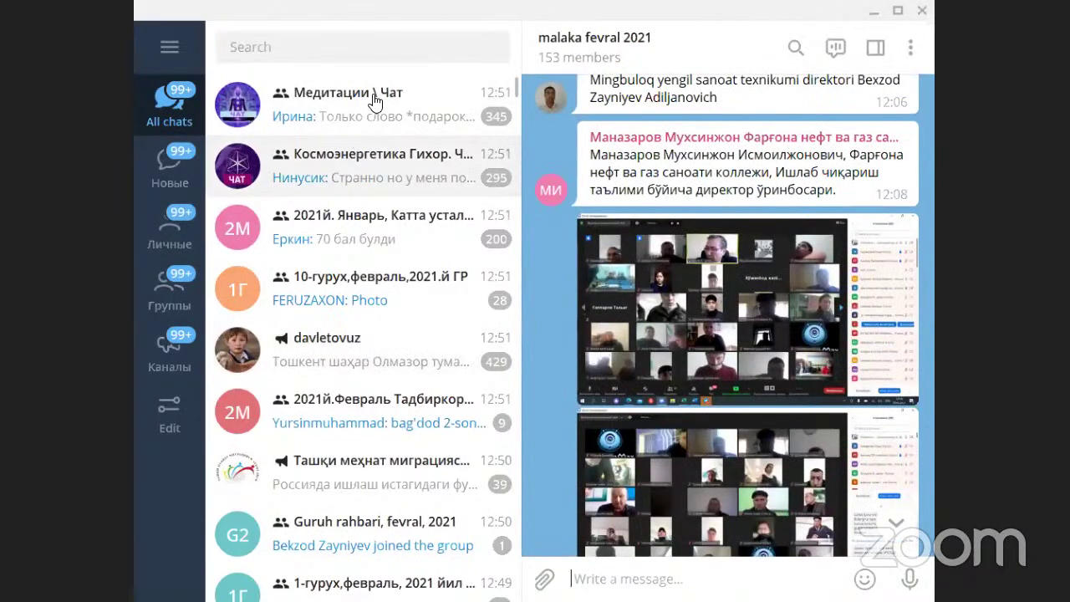
pyautogui.click(448, 48)
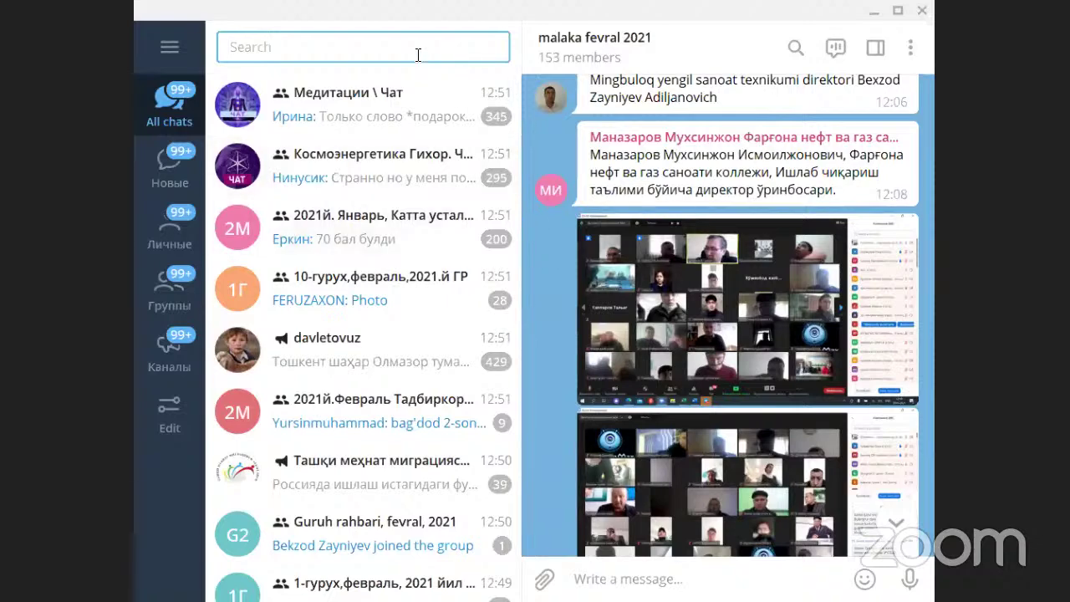
pyautogui.write('lbhtr')
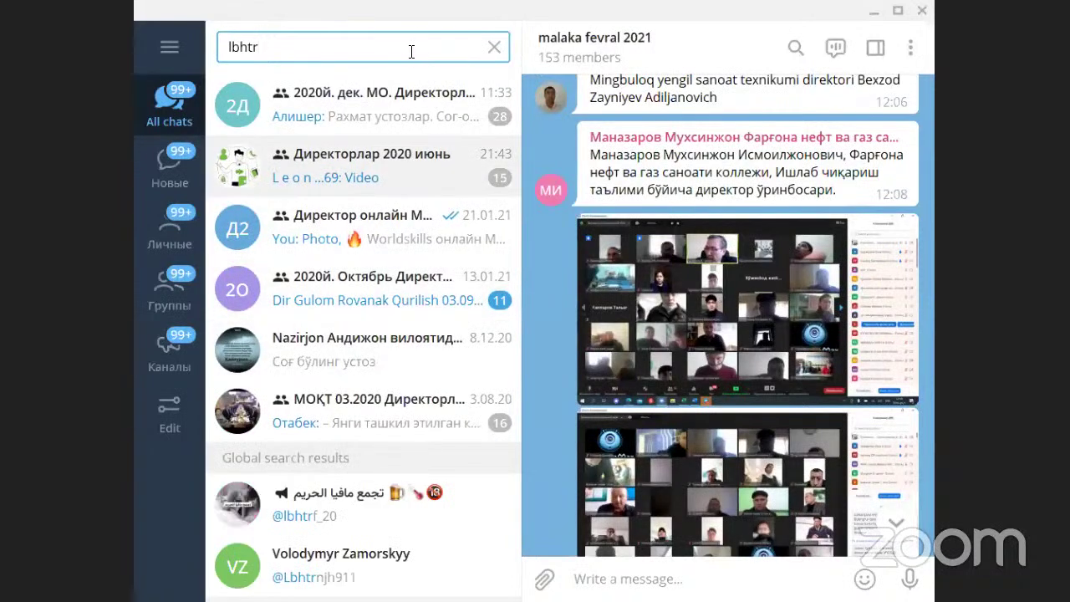
pyautogui.press('BackSpace')
pyautogui.press('BackSpace')
pyautogui.press('BackSpace')
pyautogui.press('BackSpace')
pyautogui.press('BackSpace')
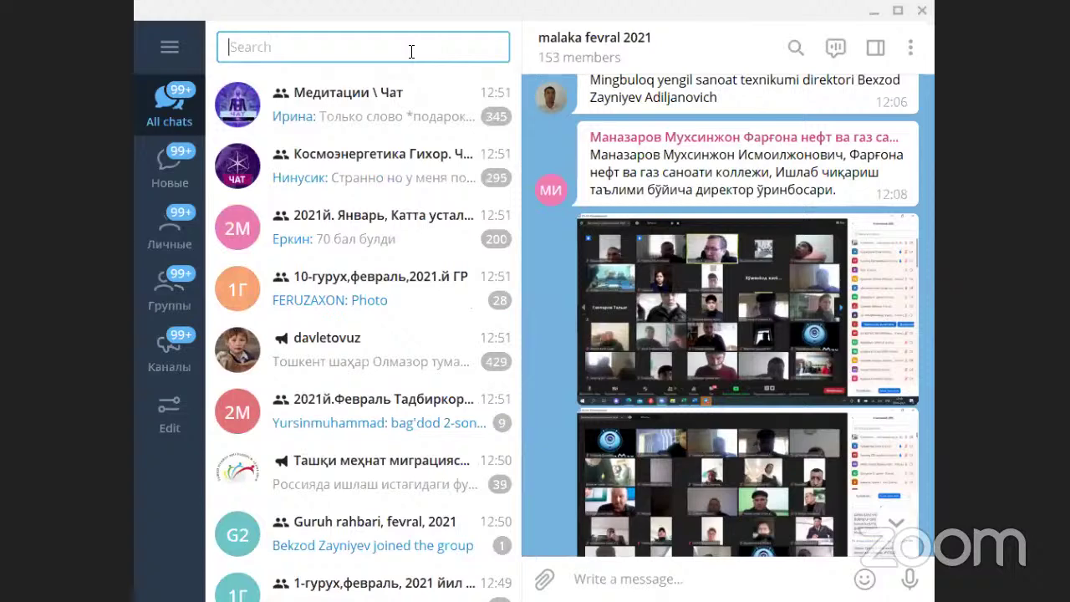
pyautogui.write('2021 й')
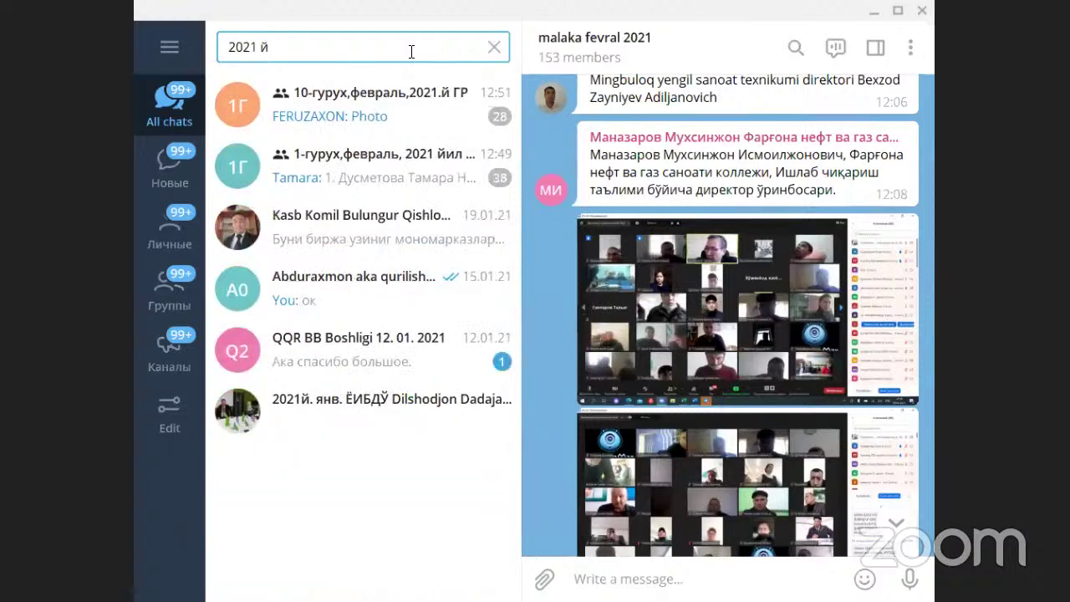
pyautogui.press('BackSpace')
pyautogui.press('BackSpace')
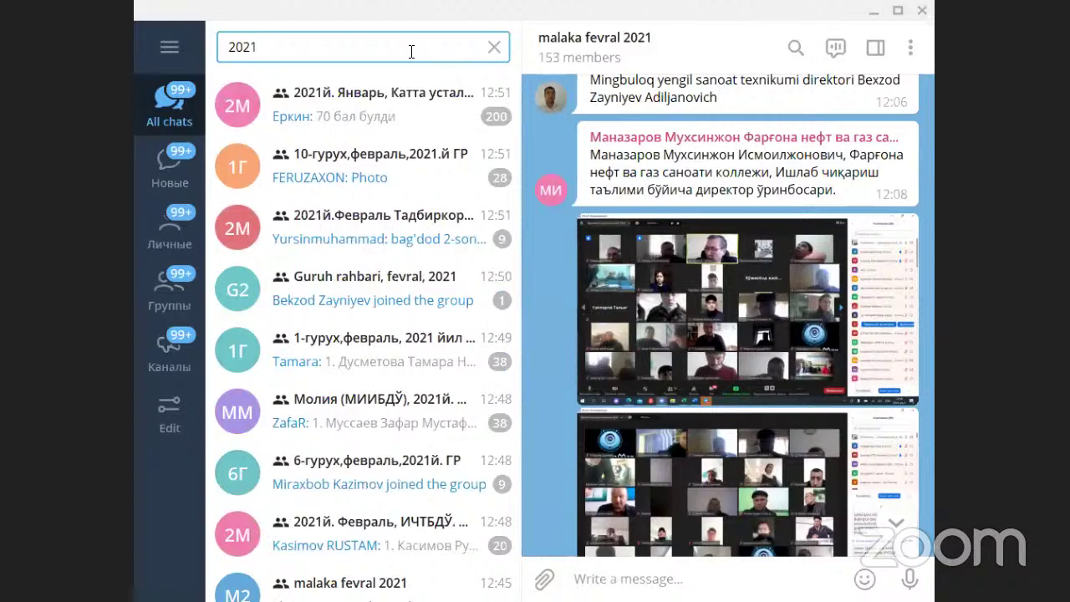
pyautogui.write('й.')
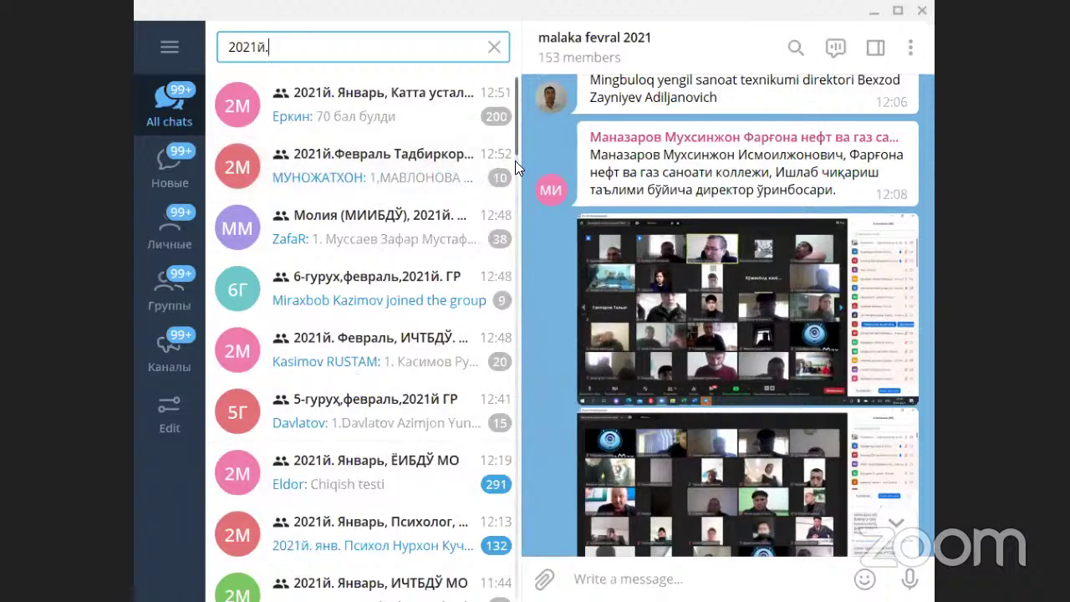
pyautogui.scroll(-5, 515, 175)
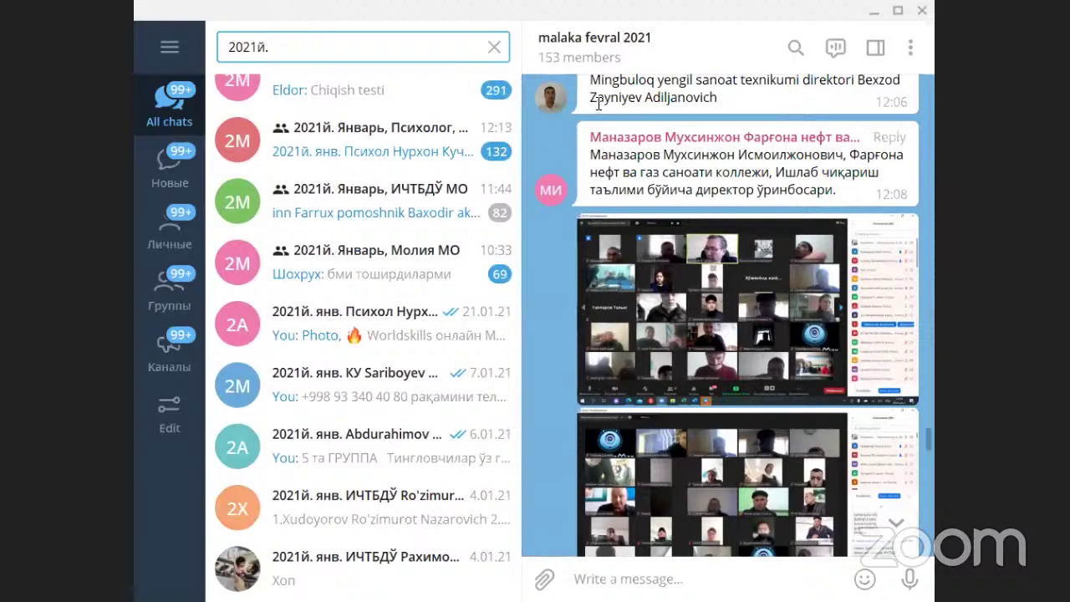
pyautogui.press('Escape')
pyautogui.scroll(-5, 763, 495)
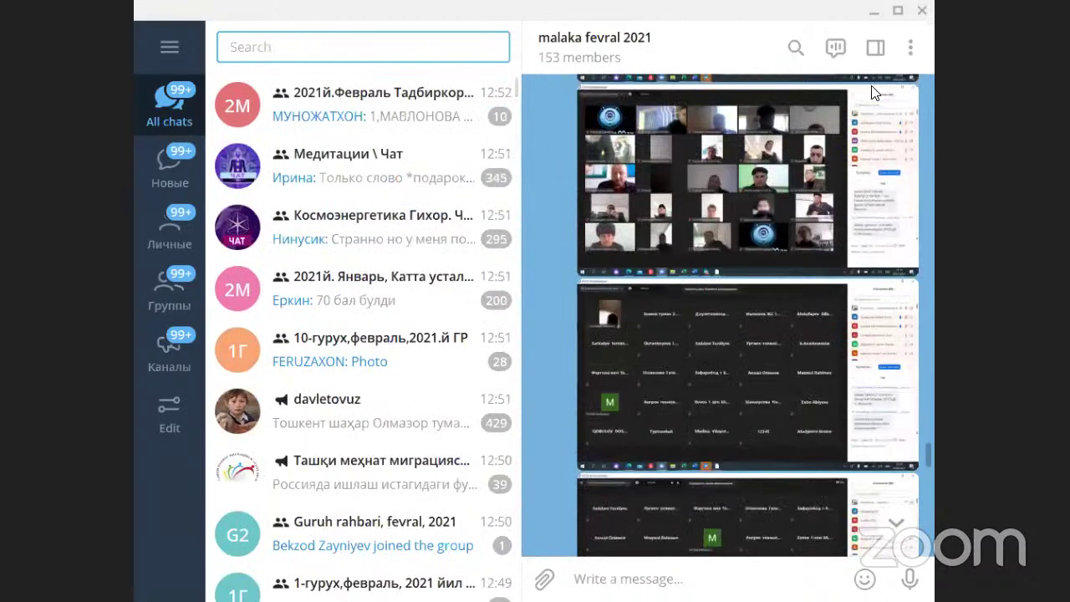
# - Preview the Директорлар. 2021й. Февраль. МО group via the t.me/direktorlarfevral2021 invite link
pyautogui.scroll(-5, 783, 489)
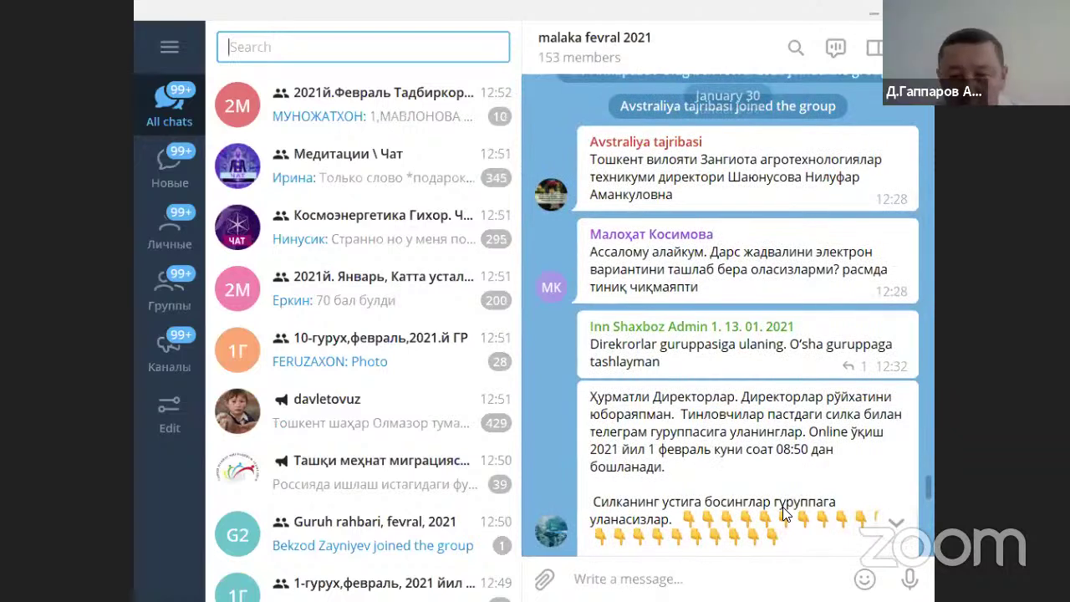
pyautogui.scroll(-3, 911, 455)
pyautogui.scroll(3, 911, 455)
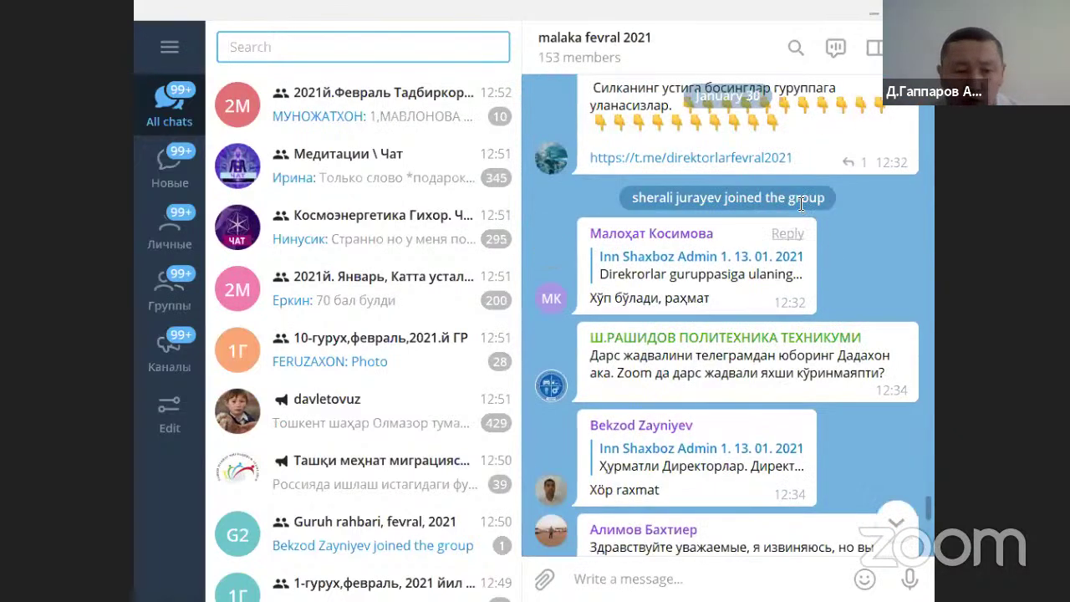
pyautogui.click(771, 156)
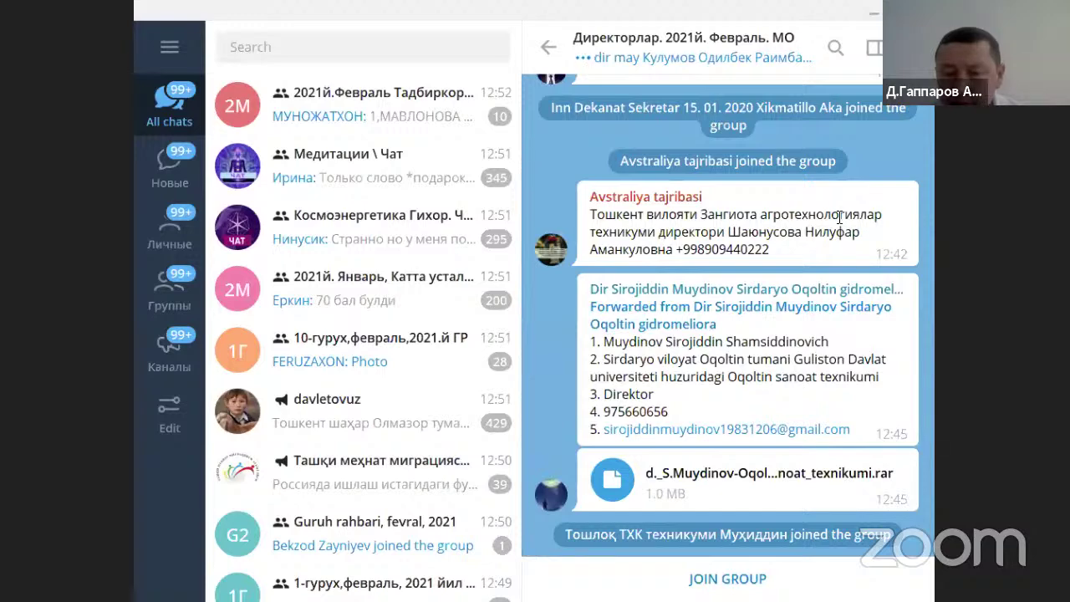
pyautogui.scroll(4, 840, 218)
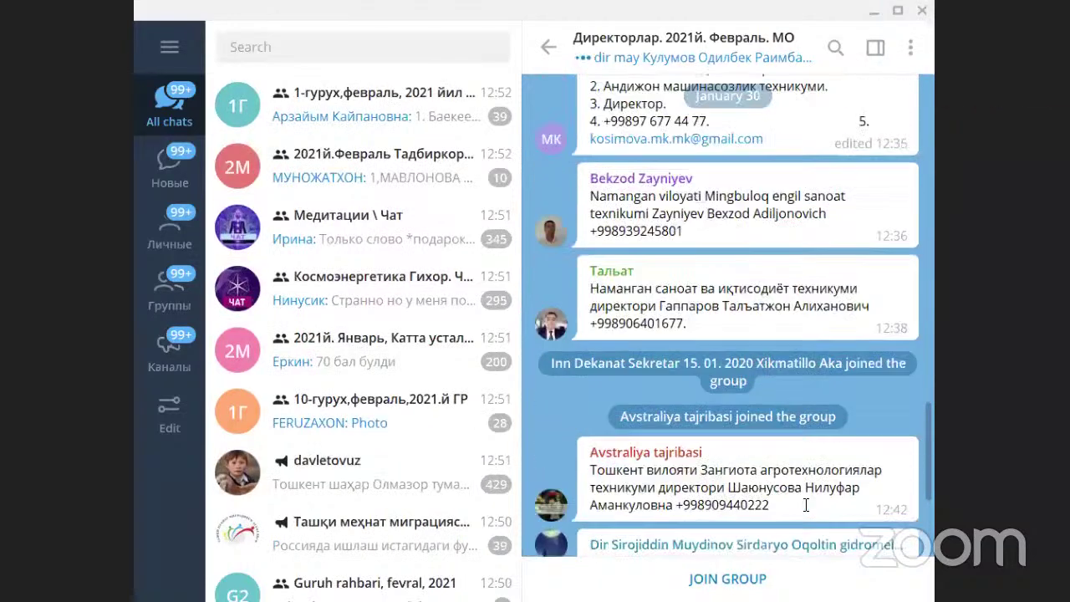
pyautogui.scroll(1, 805, 504)
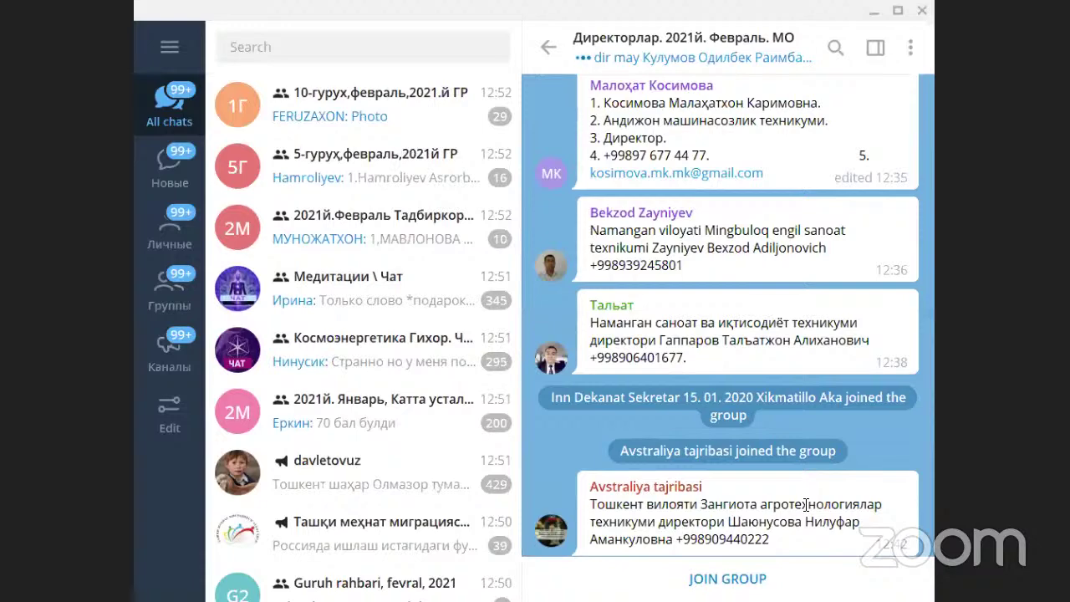
pyautogui.scroll(2, 829, 335)
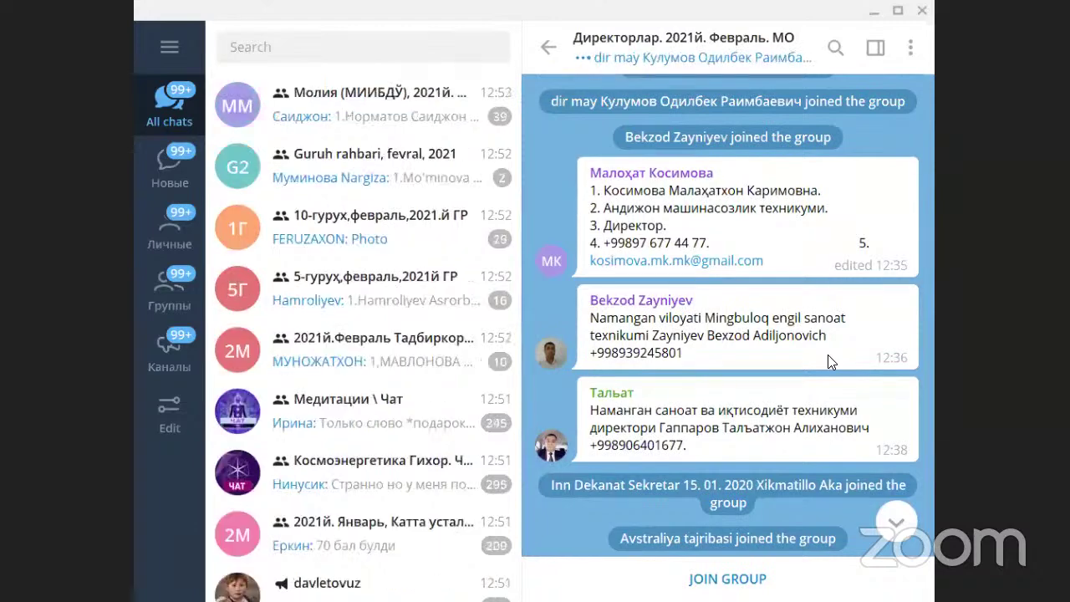
pyautogui.scroll(3, 846, 351)
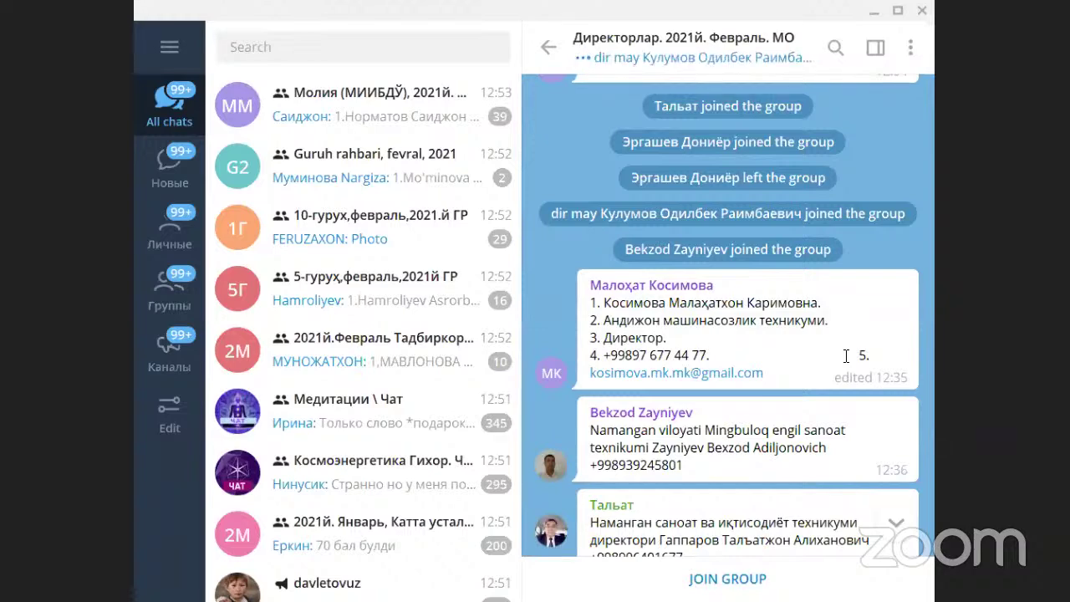
pyautogui.scroll(4, 846, 356)
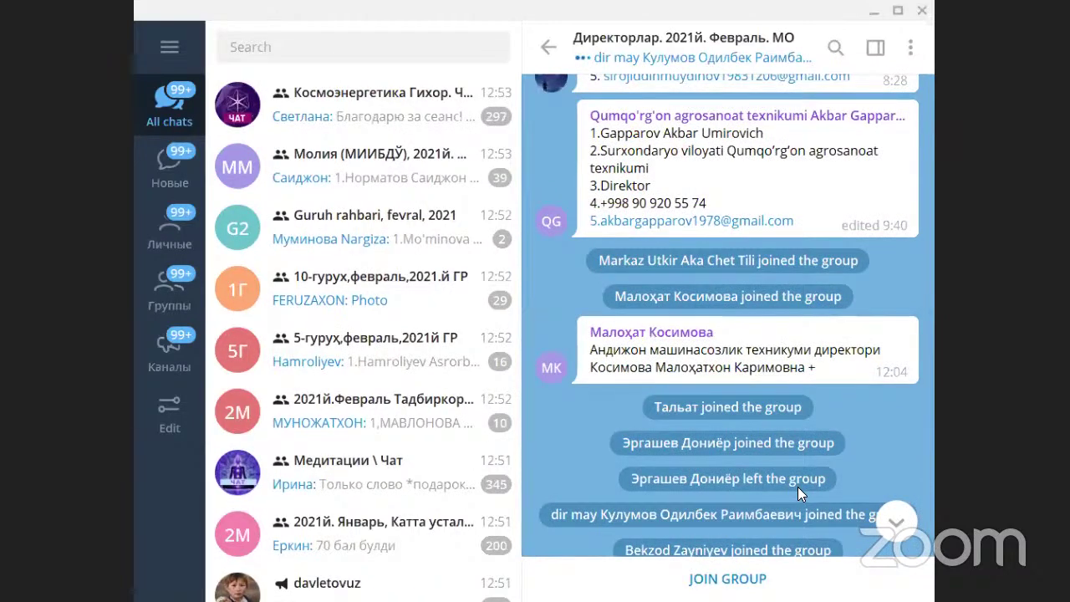
pyautogui.scroll(3, 814, 432)
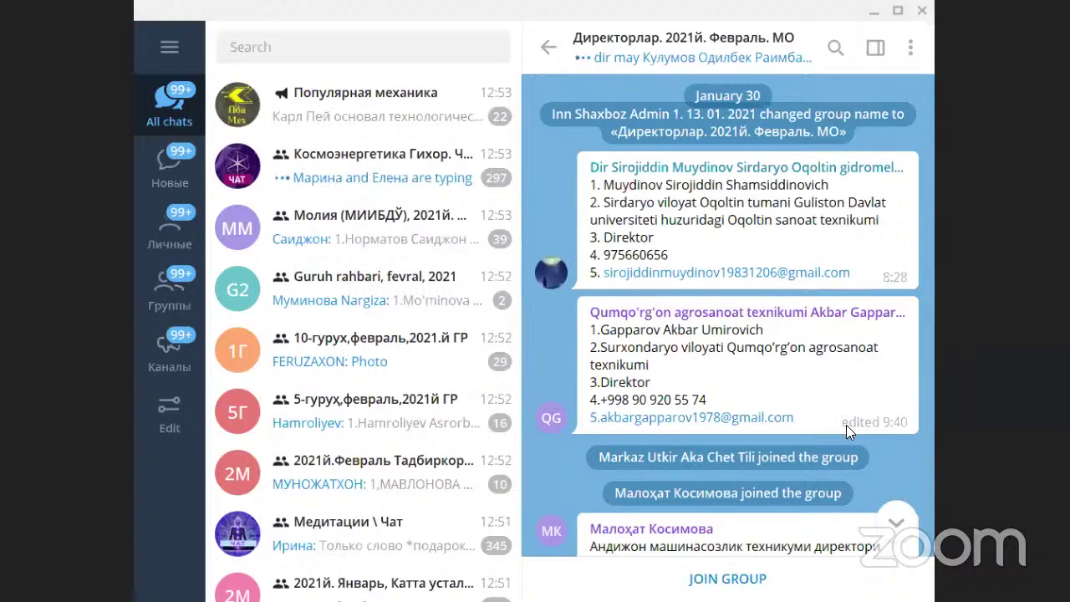
pyautogui.scroll(2, 850, 435)
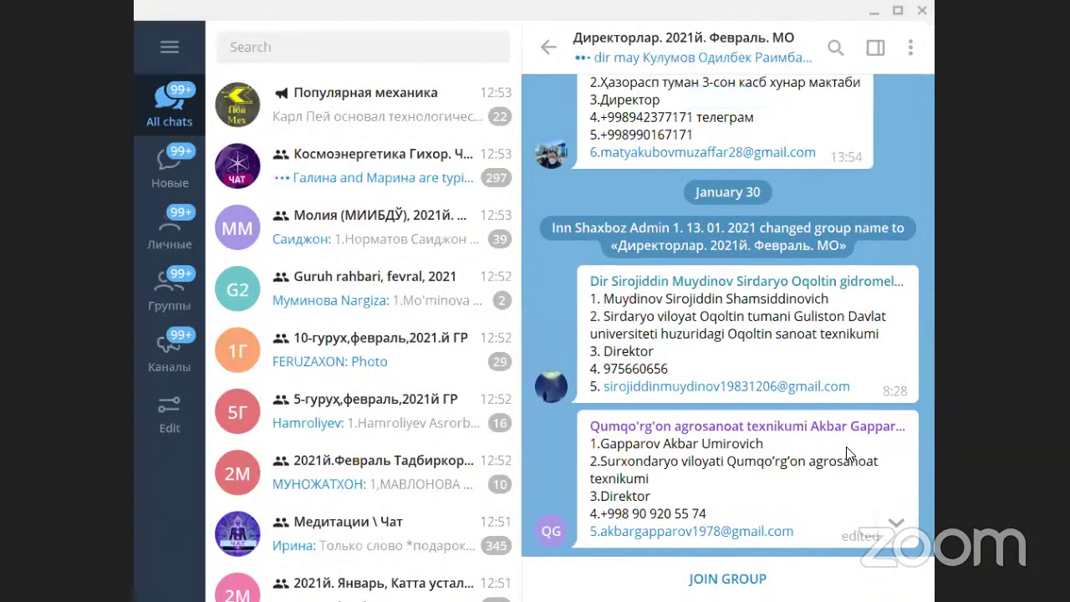
pyautogui.scroll(4, 850, 452)
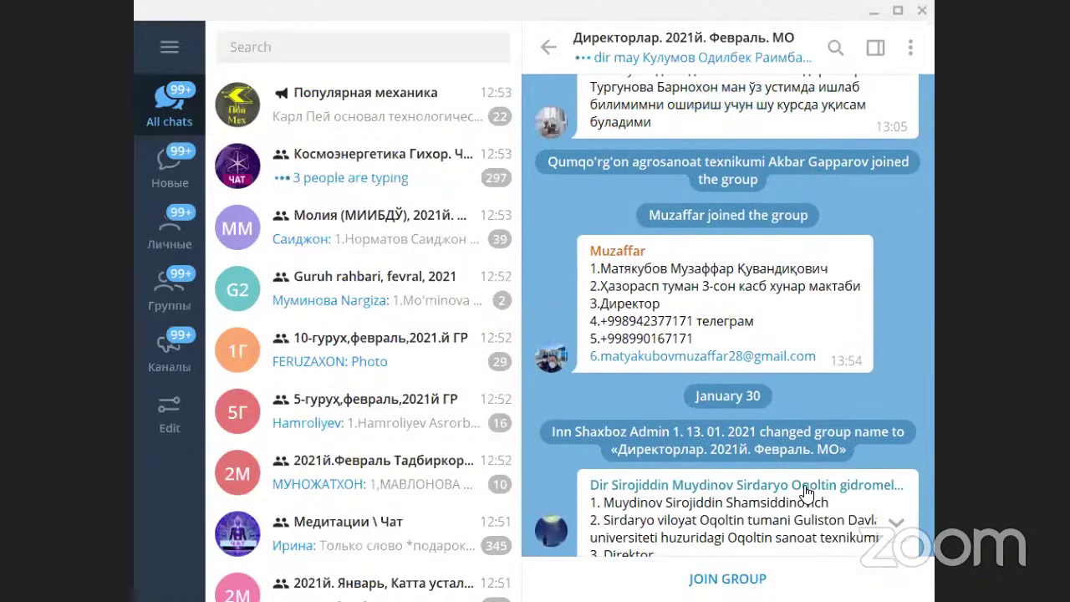
pyautogui.scroll(5, 807, 493)
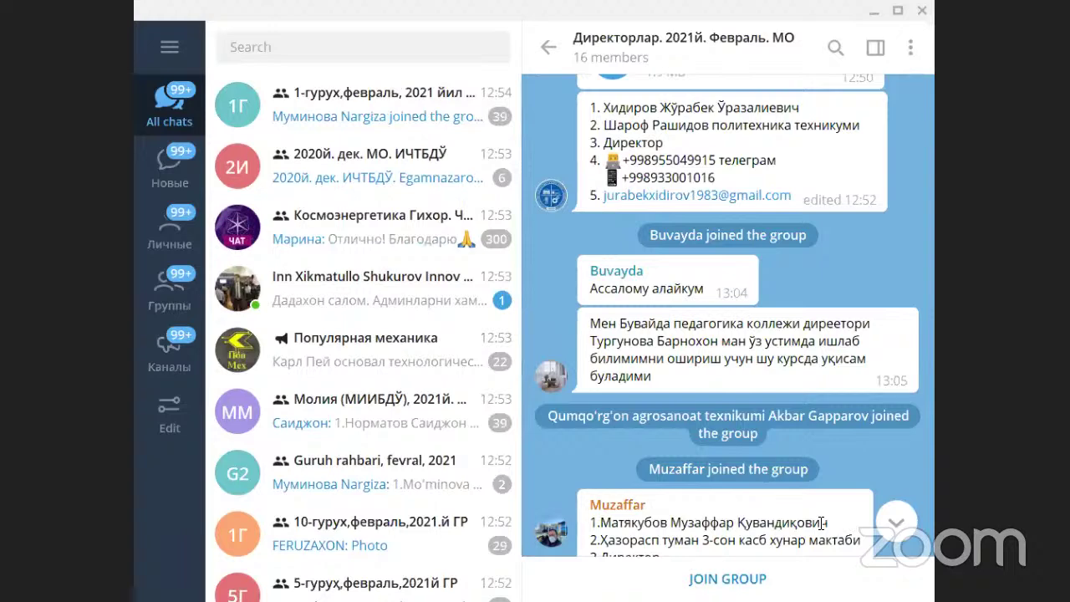
pyautogui.scroll(3, 836, 418)
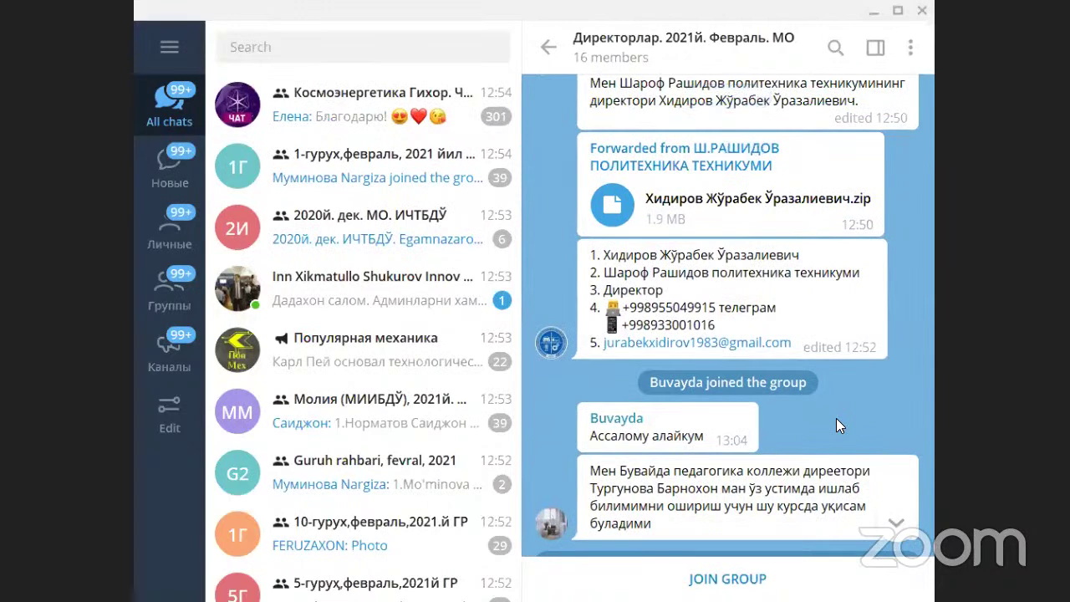
pyautogui.scroll(6, 861, 258)
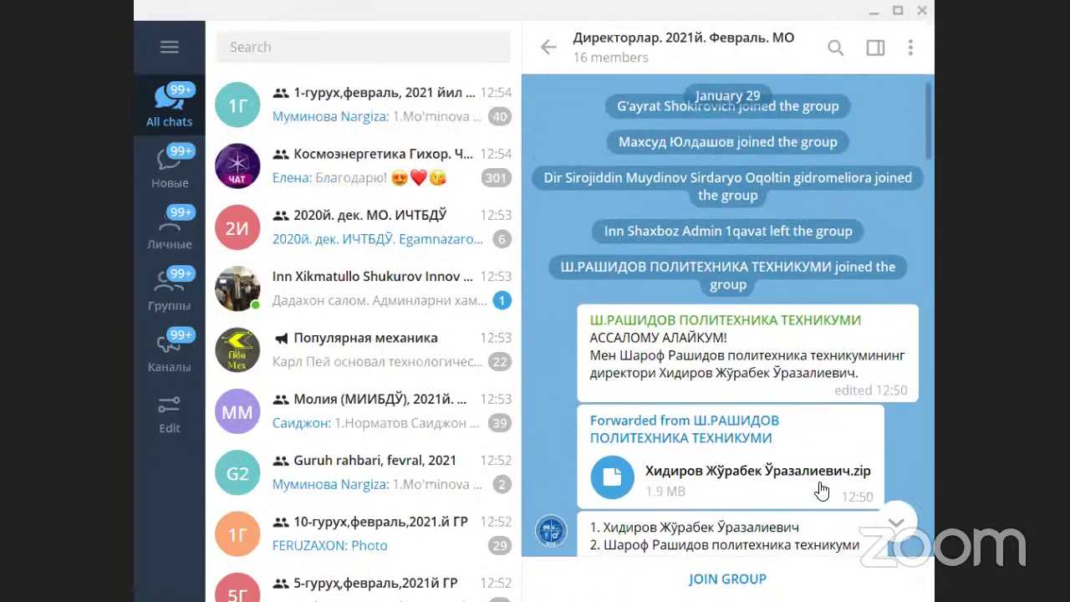
pyautogui.scroll(1, 794, 543)
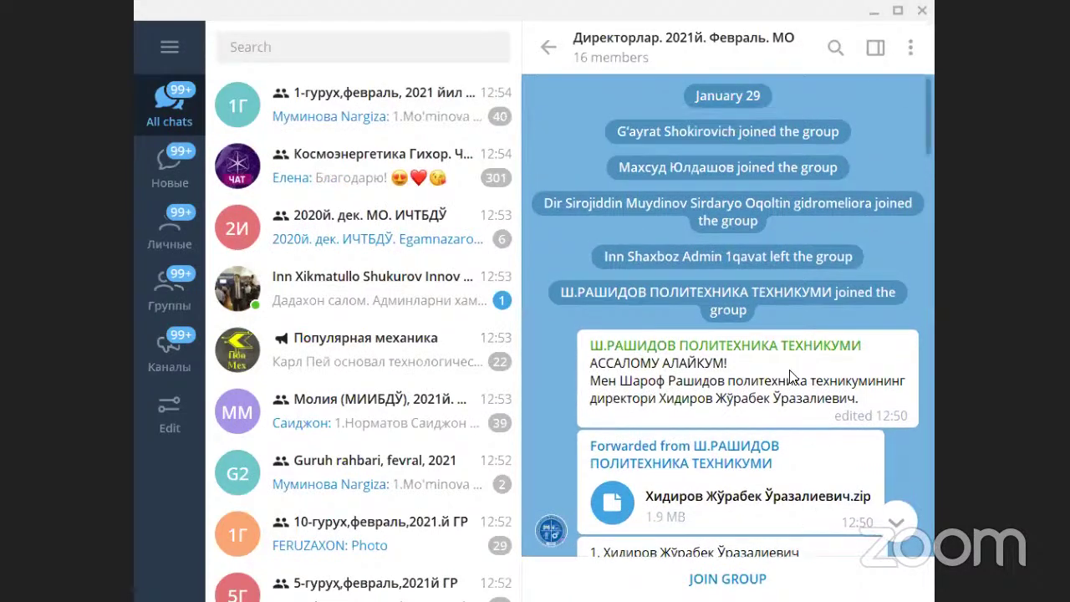
pyautogui.scroll(-15, 793, 378)
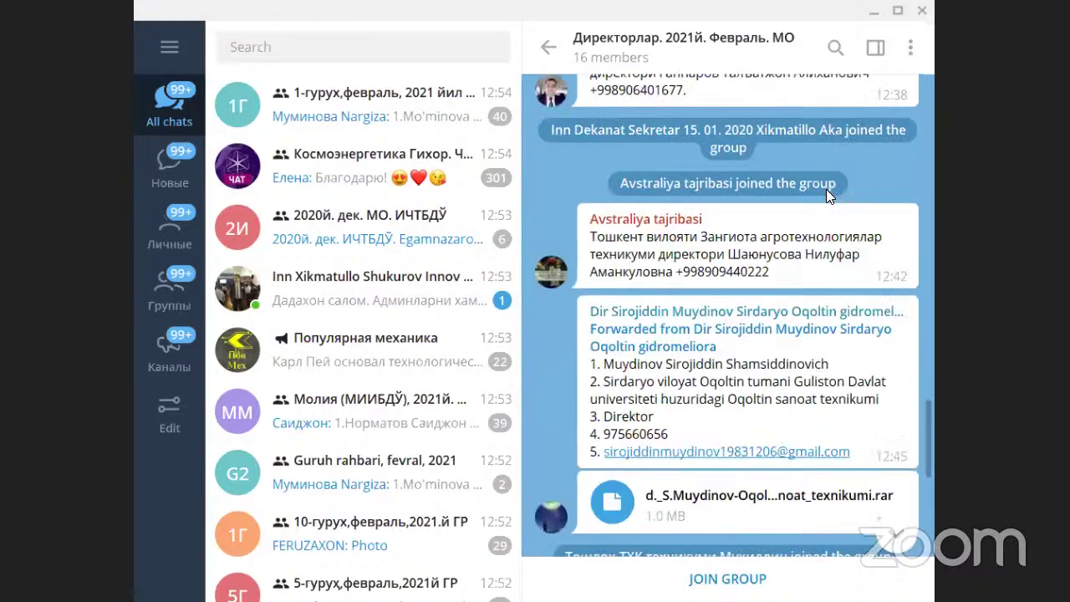
pyautogui.scroll(-5, 826, 191)
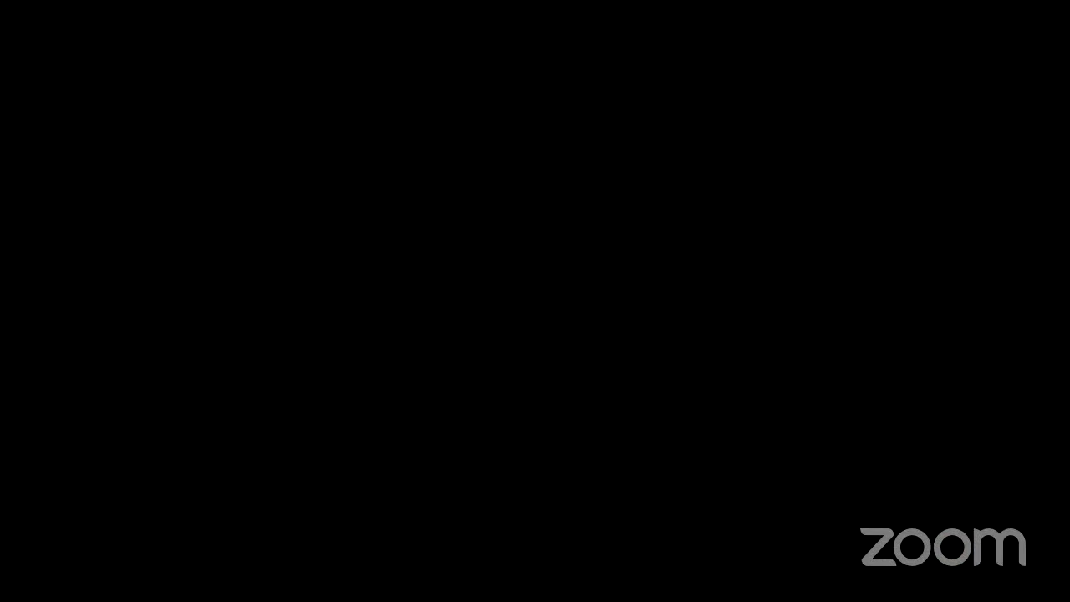
# - Search chats with 'аумк', open malaka fevral 2021, and scroll to the 9:48 post of group links
pyautogui.write('аумк')
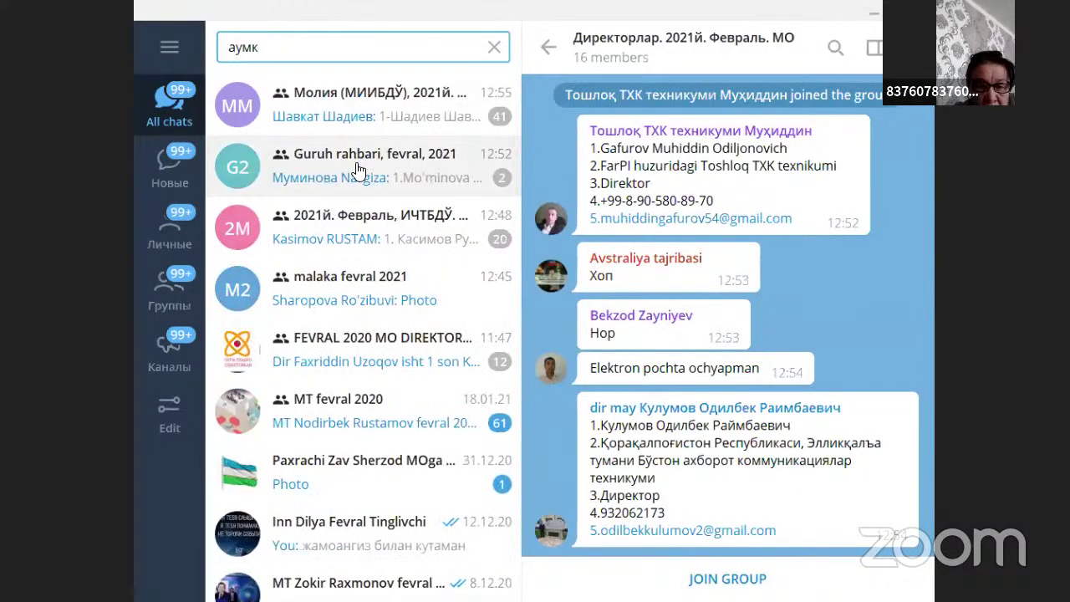
pyautogui.click(352, 277)
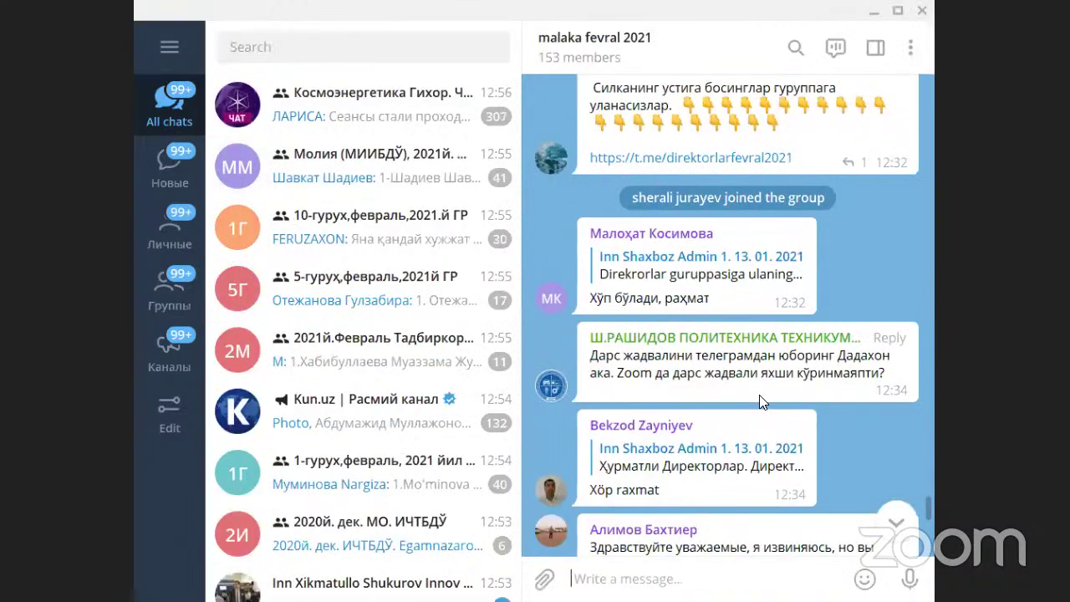
pyautogui.scroll(3, 838, 422)
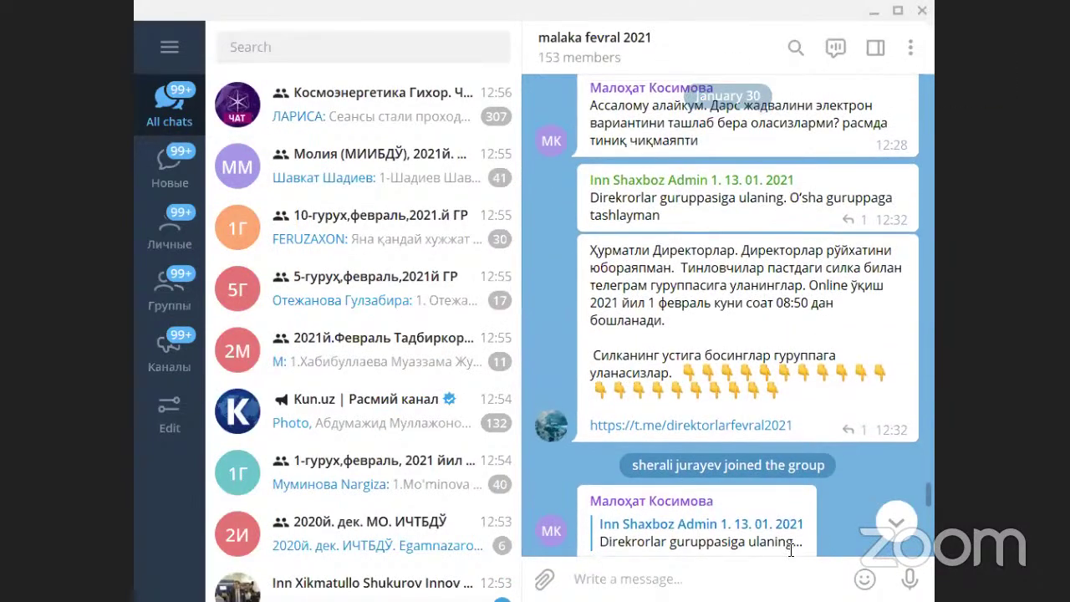
pyautogui.scroll(10, 791, 550)
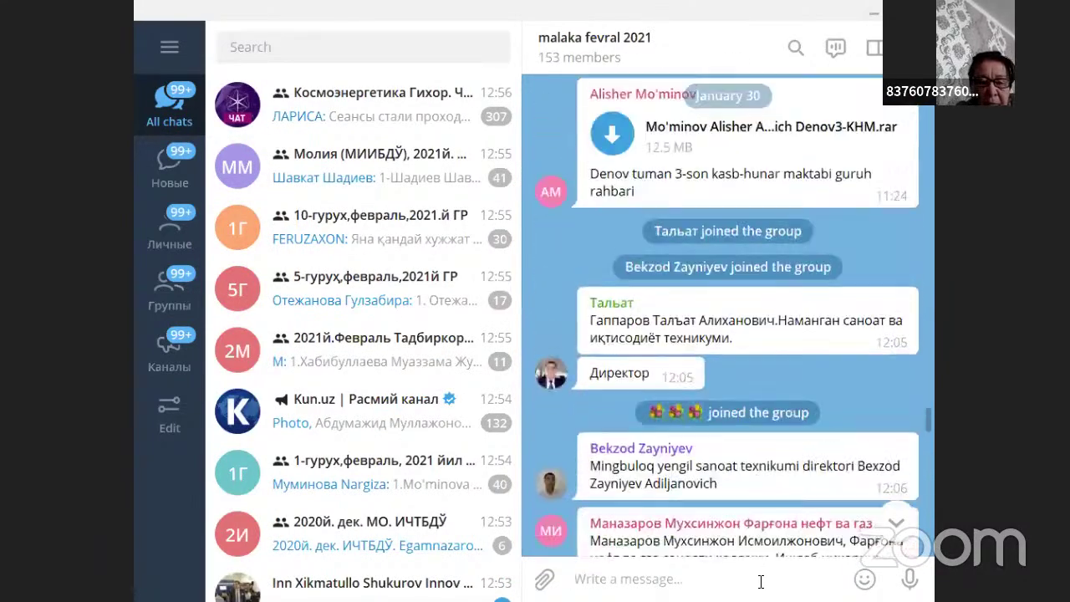
pyautogui.scroll(-15, 813, 248)
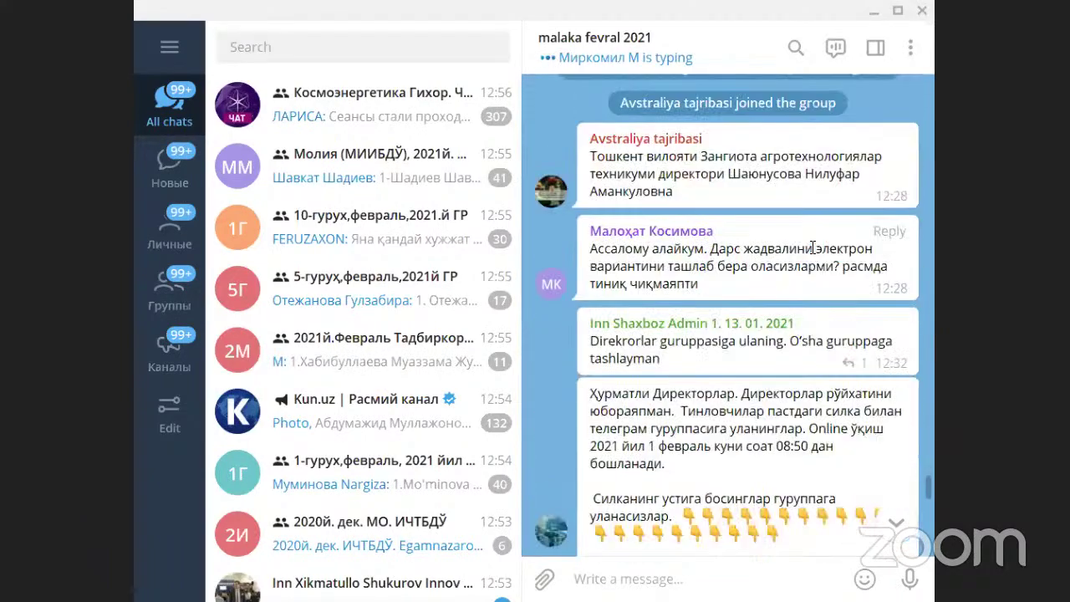
pyautogui.scroll(-5, 804, 552)
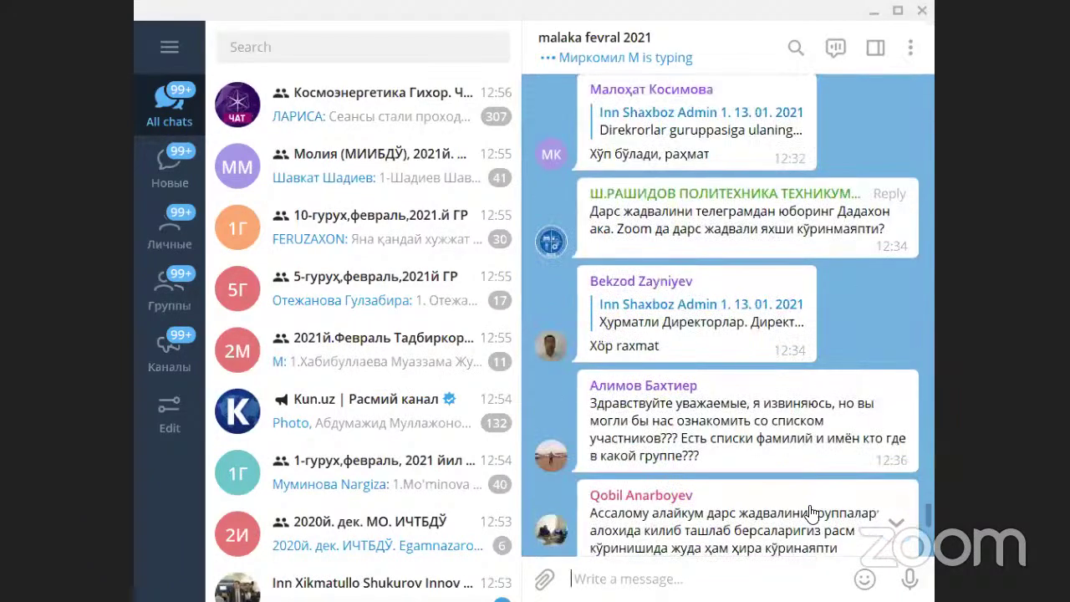
pyautogui.scroll(10, 809, 511)
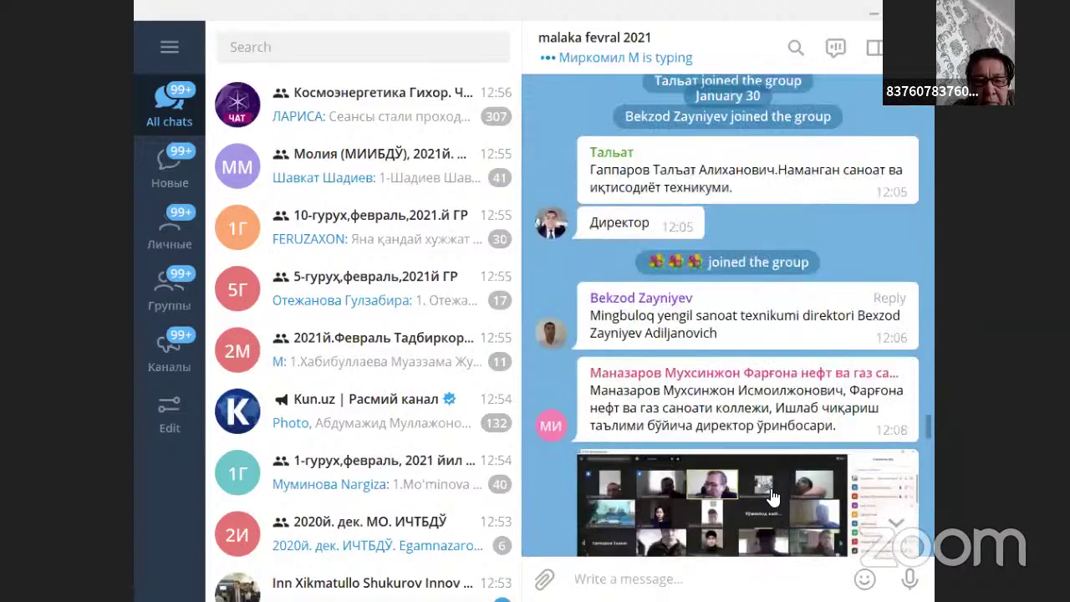
pyautogui.scroll(10, 773, 496)
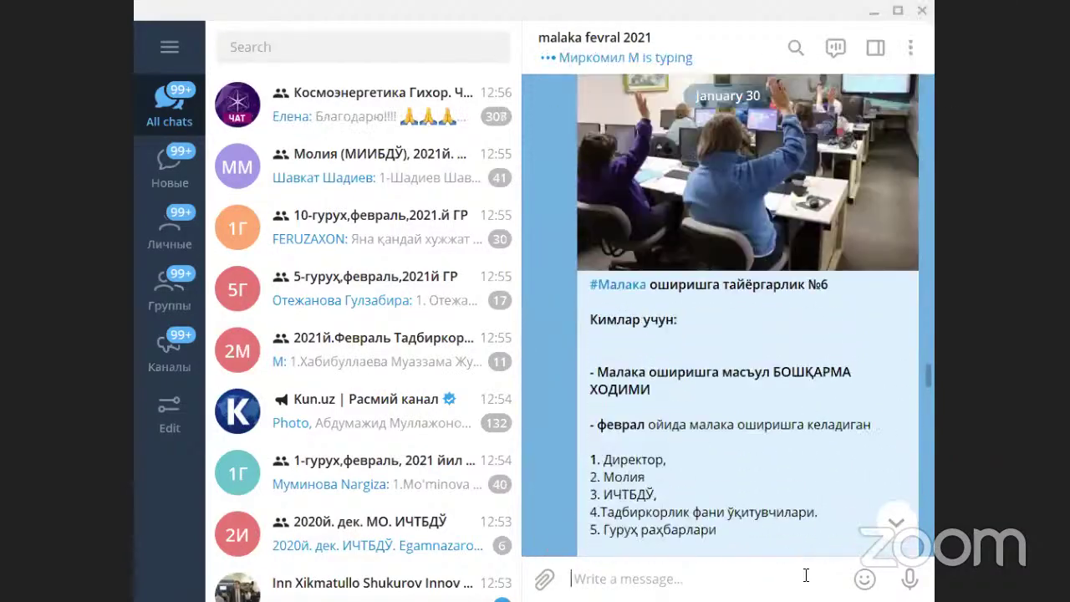
pyautogui.scroll(10, 806, 576)
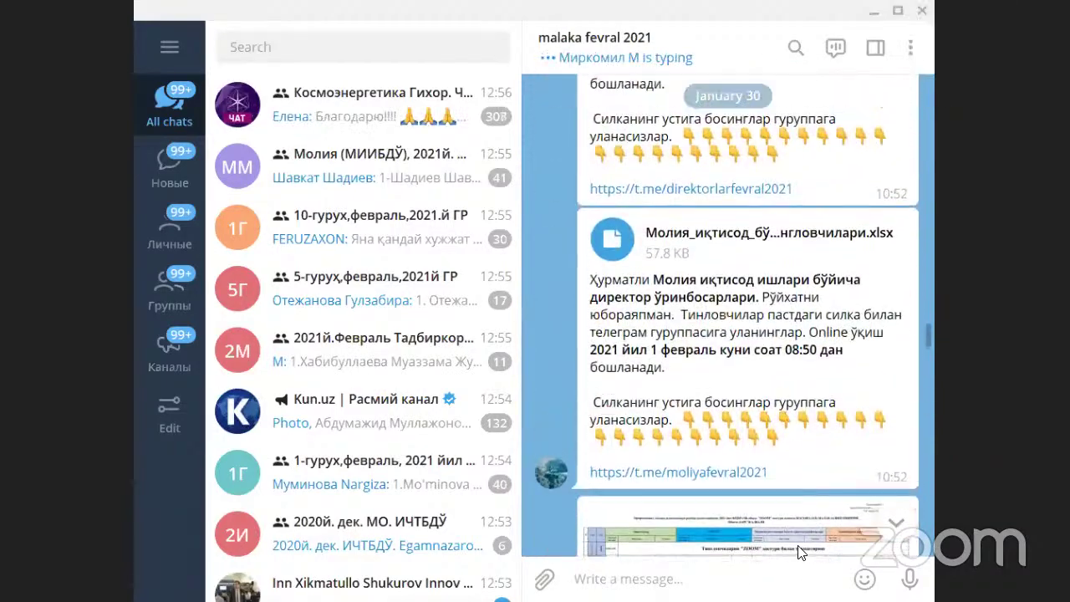
pyautogui.scroll(8, 802, 535)
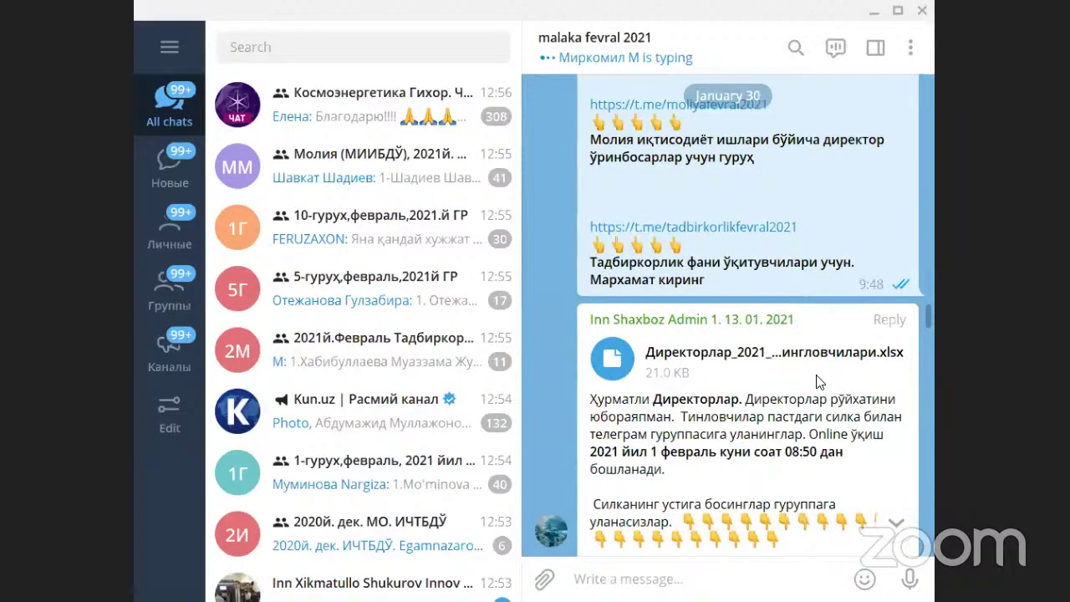
pyautogui.scroll(2, 819, 382)
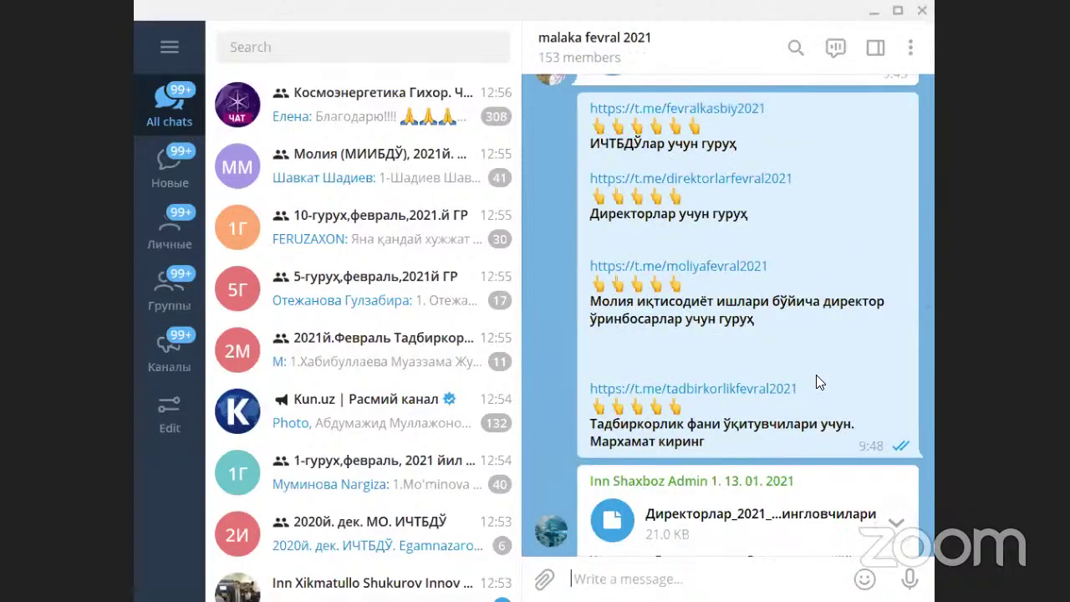
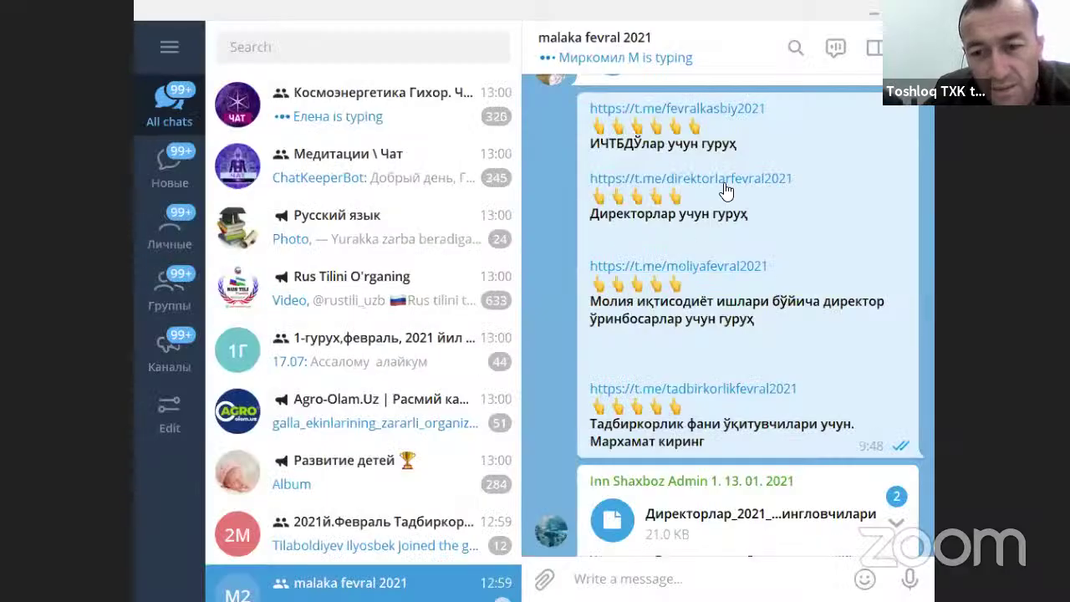
# - Open the Директорлар. 2021й. Февраль. МО group preview from its t.me link and scroll through members' details
pyautogui.click(724, 180)
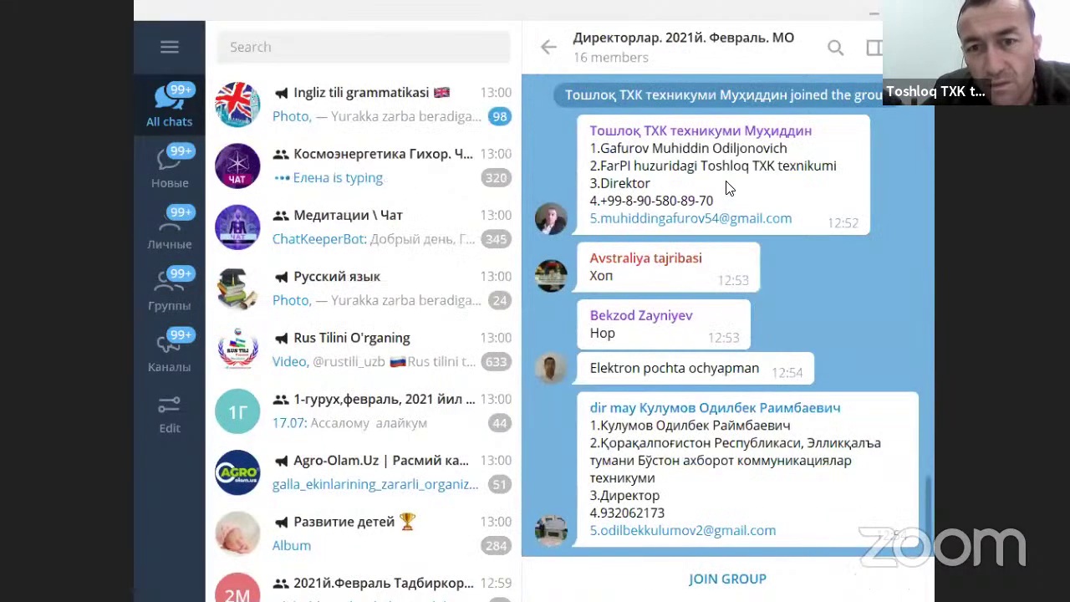
pyautogui.scroll(6, 845, 505)
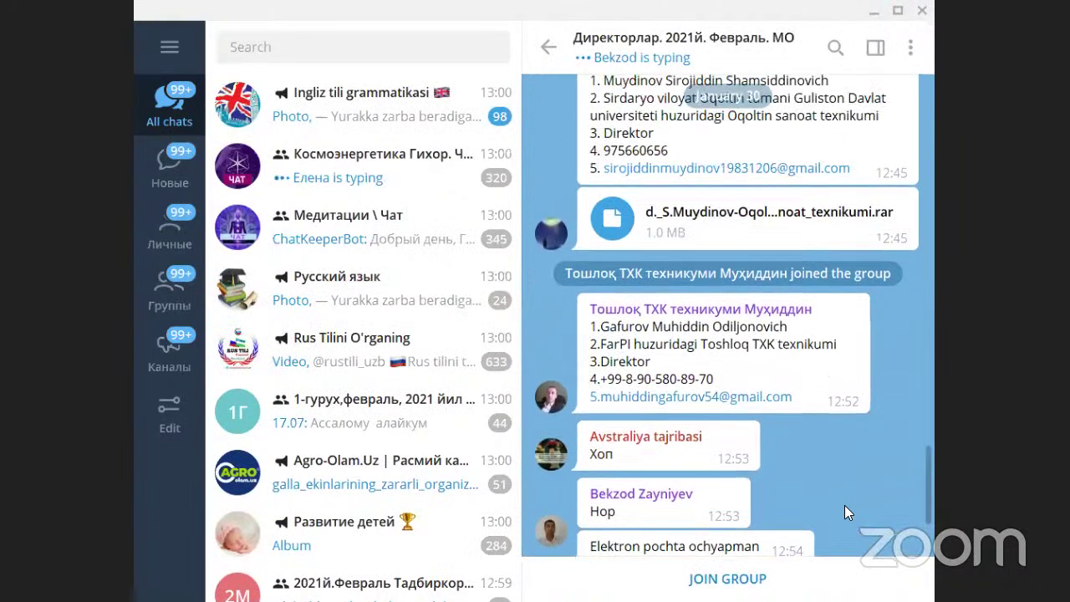
pyautogui.scroll(-6, 896, 177)
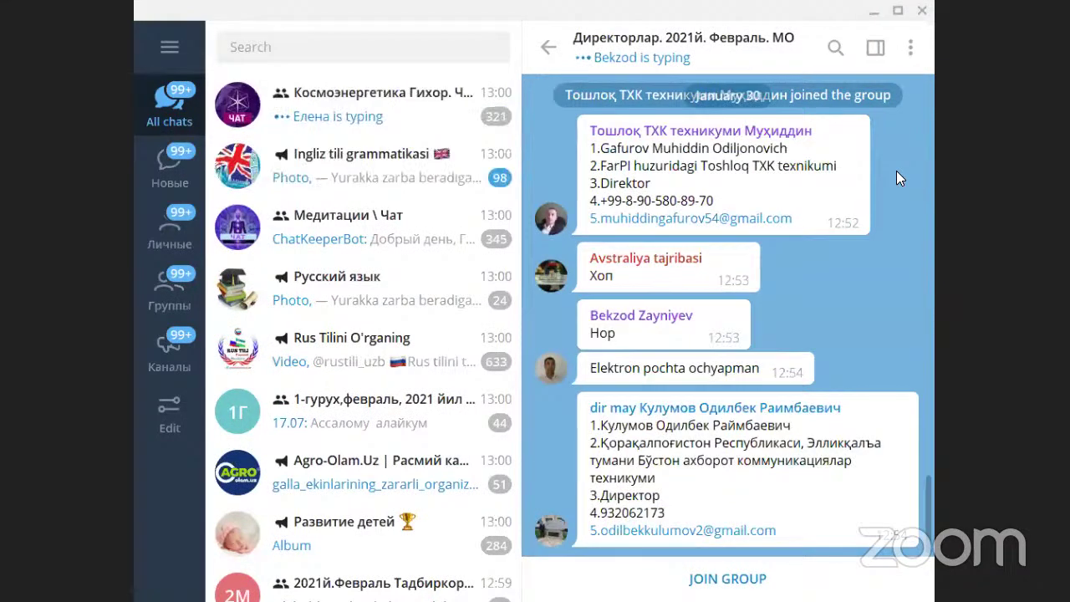
pyautogui.scroll(5, 816, 522)
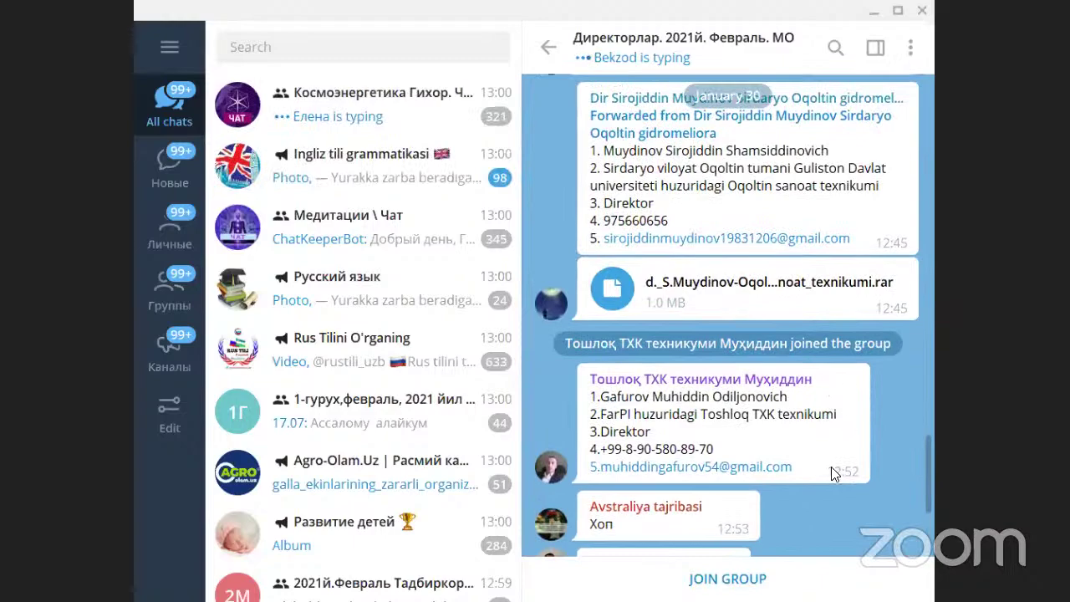
pyautogui.scroll(5, 831, 467)
pyautogui.scroll(3, 805, 489)
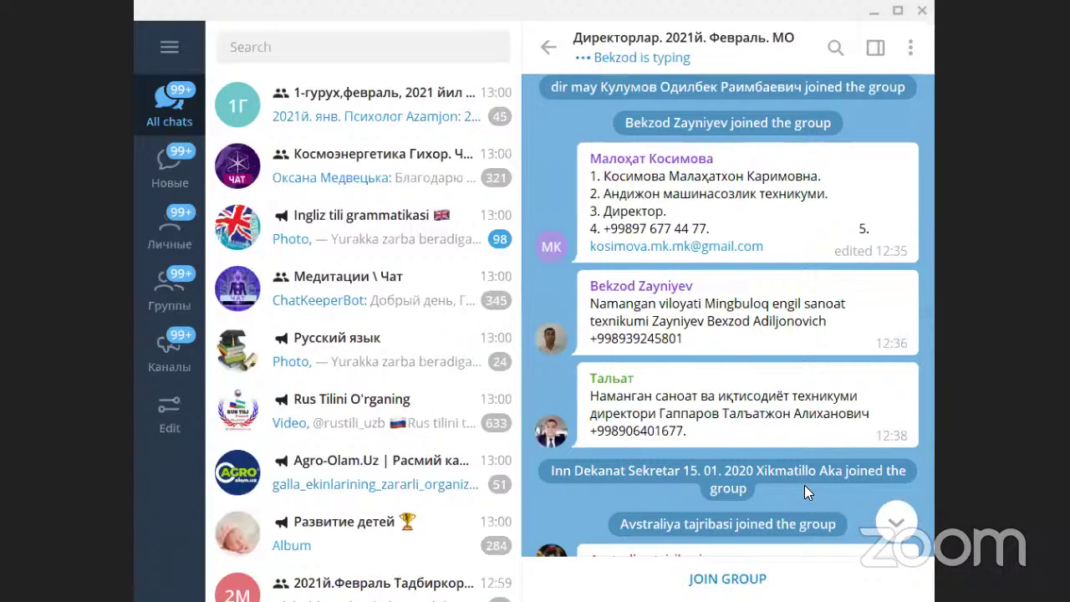
pyautogui.scroll(-10, 804, 485)
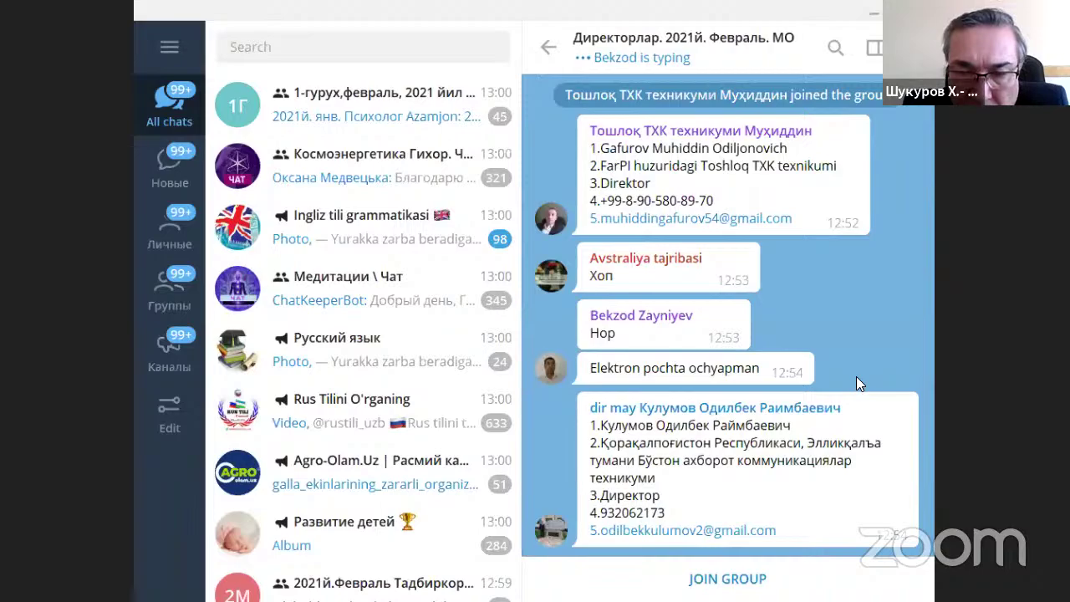
pyautogui.scroll(10, 811, 336)
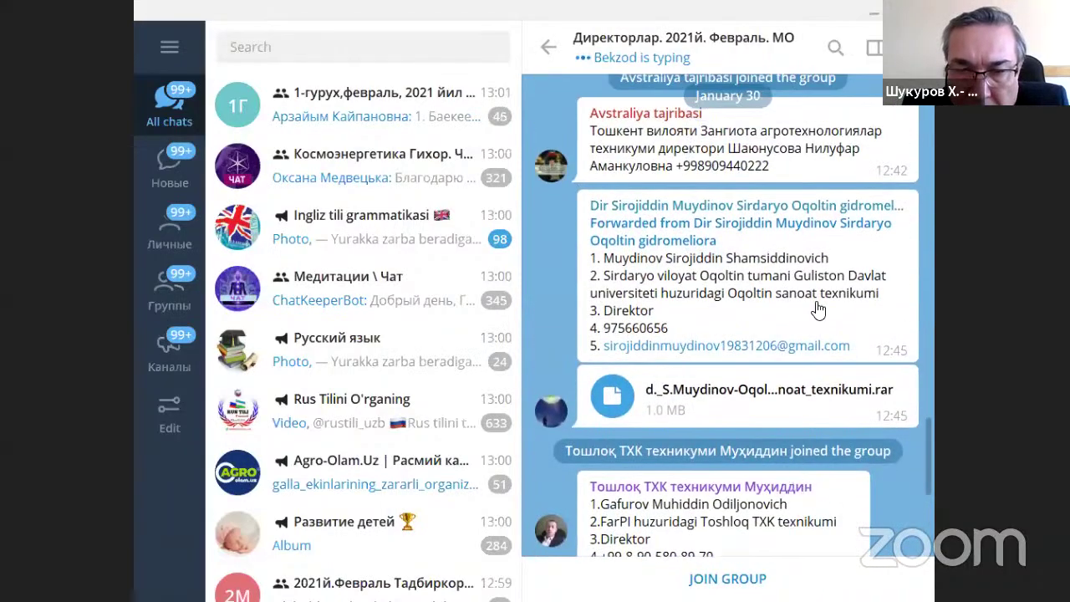
pyautogui.scroll(15, 798, 483)
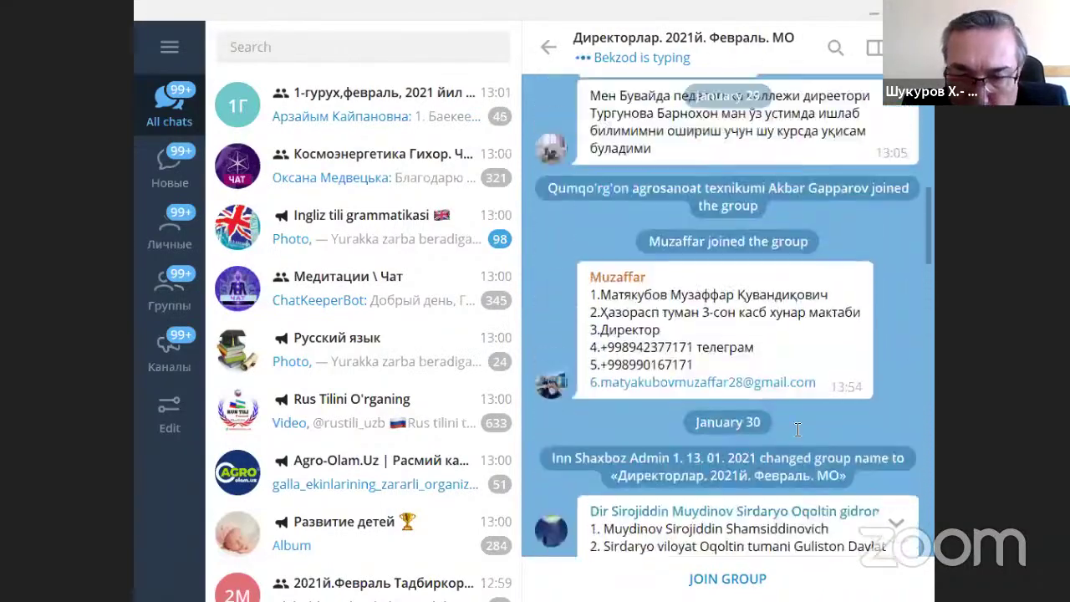
pyautogui.scroll(5, 833, 256)
pyautogui.scroll(-15, 799, 241)
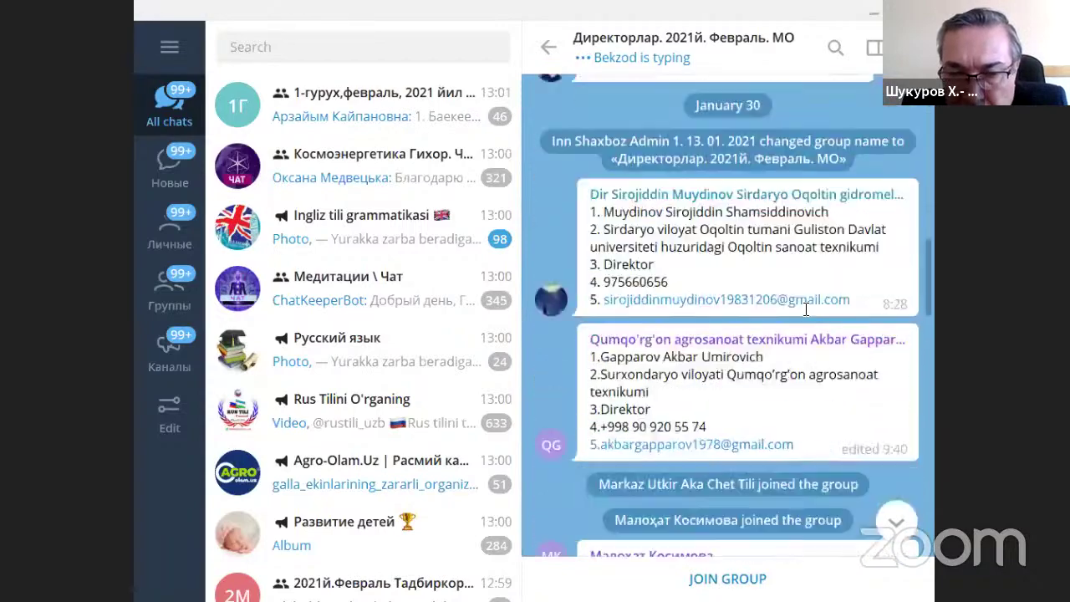
pyautogui.scroll(-12, 805, 316)
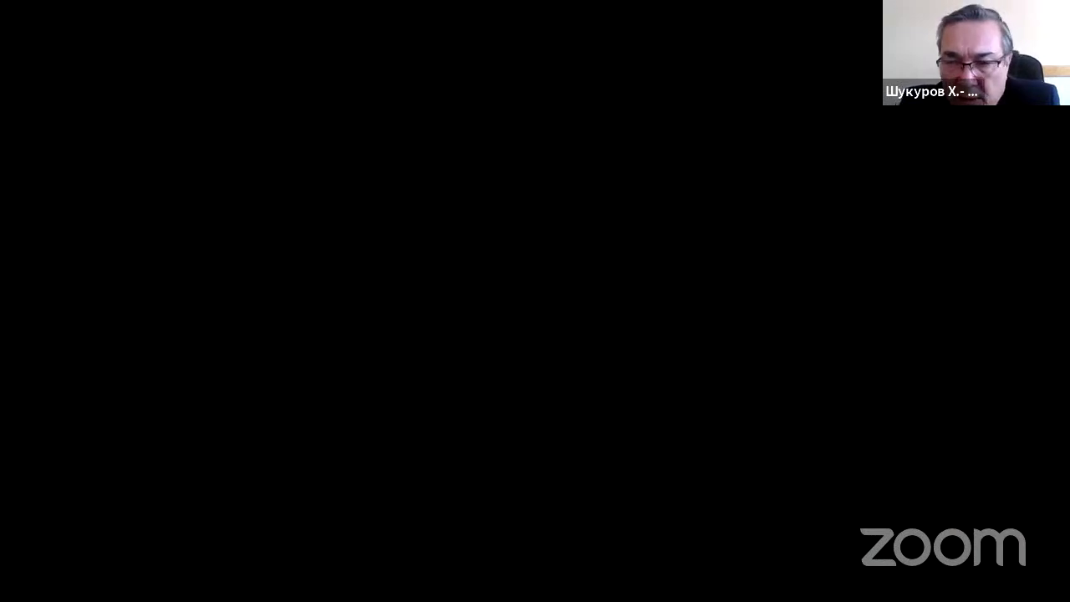
# - Search chats for 'world' and open the Worldskillsga tayyorgarlik group
pyautogui.press('BackSpace')
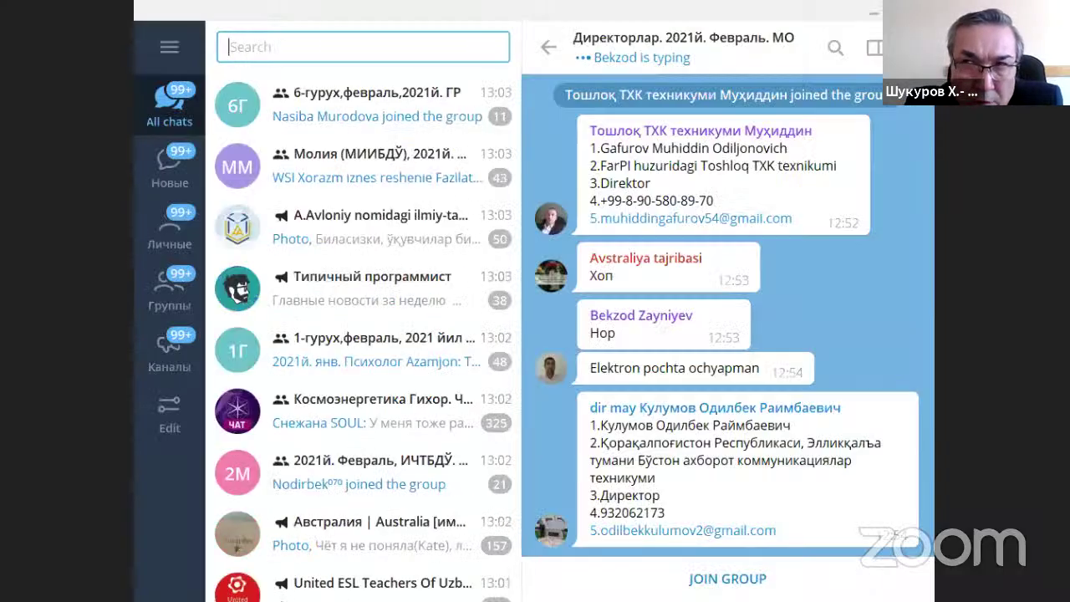
pyautogui.write('wor')
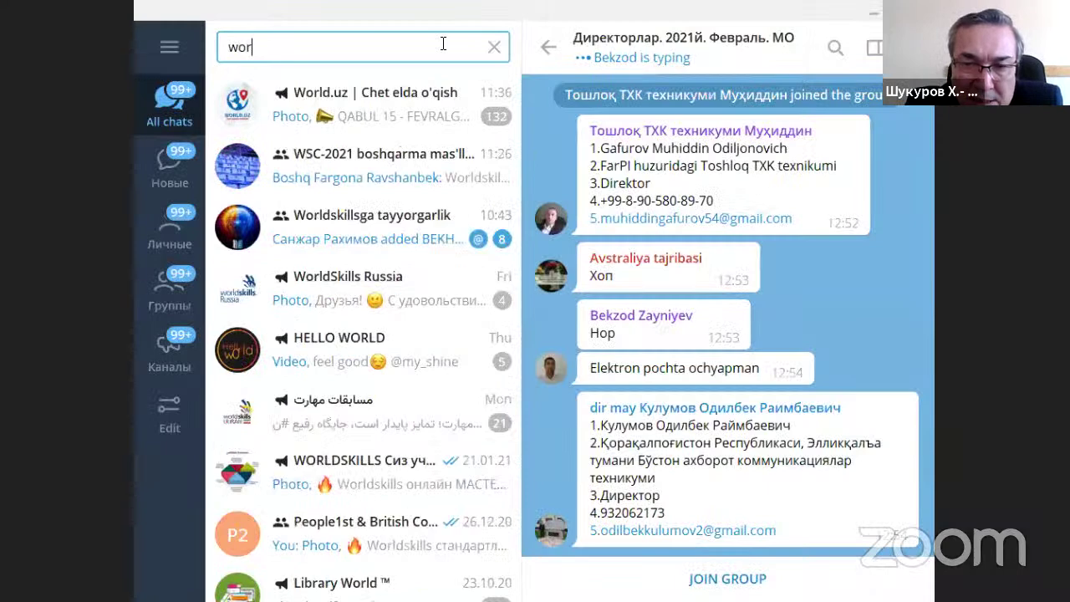
pyautogui.write('ld')
pyautogui.click(426, 219)
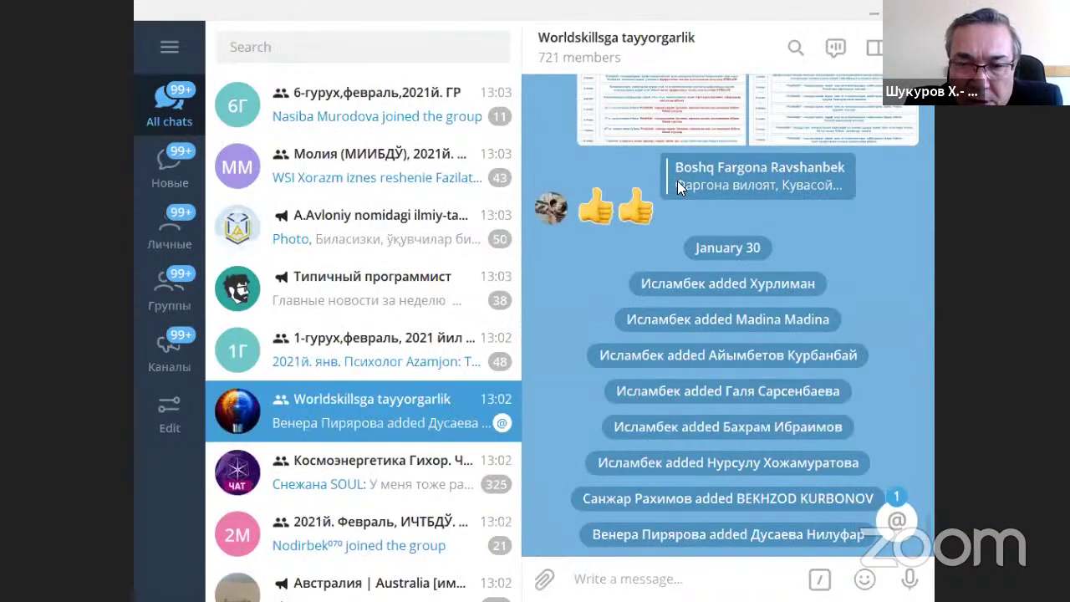
# - Delete the three join notices, also removing everything from the first joining user
pyautogui.rightClick(667, 289)
pyautogui.click(712, 372)
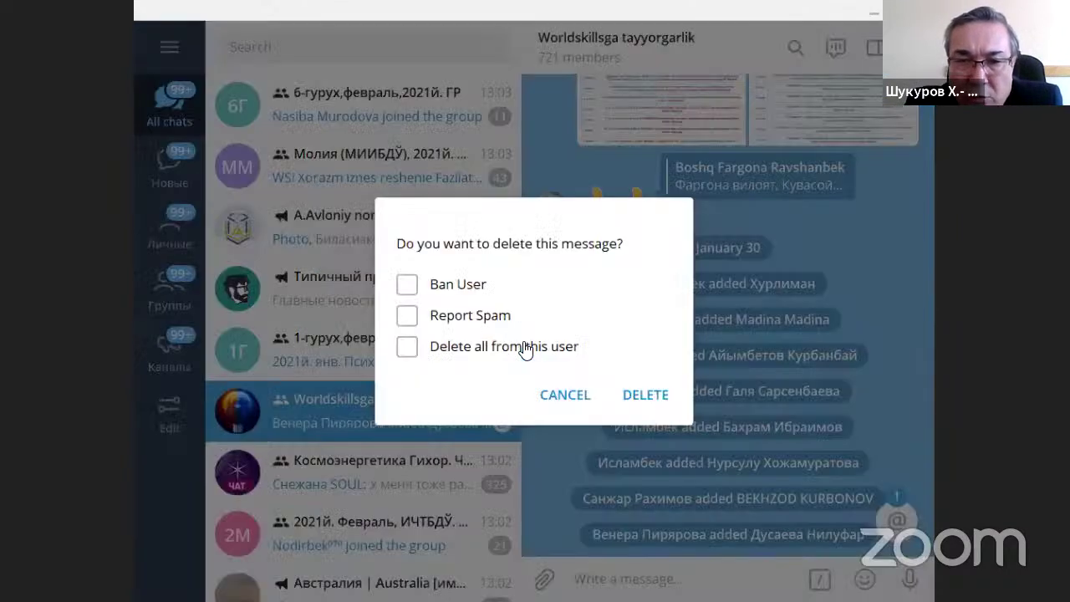
pyautogui.click(525, 350)
pyautogui.click(642, 393)
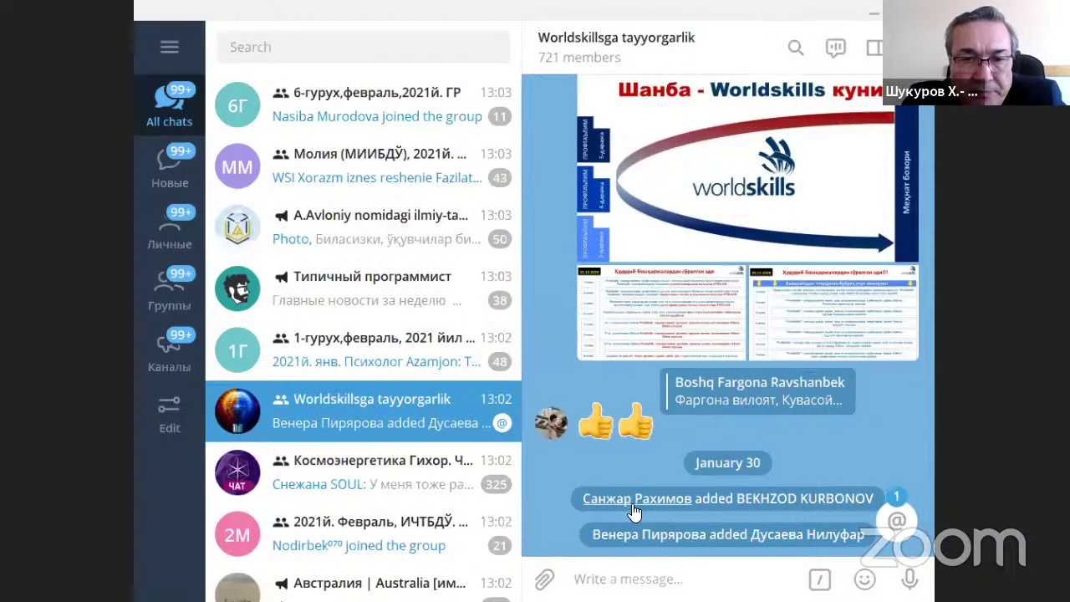
pyautogui.rightClick(634, 511)
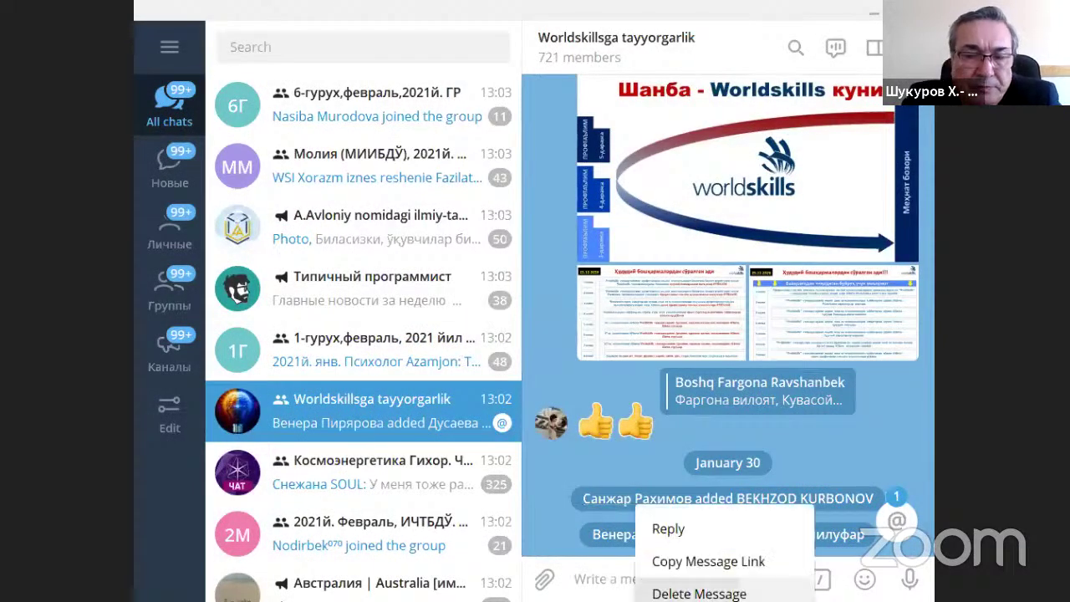
pyautogui.click(700, 590)
pyautogui.click(645, 395)
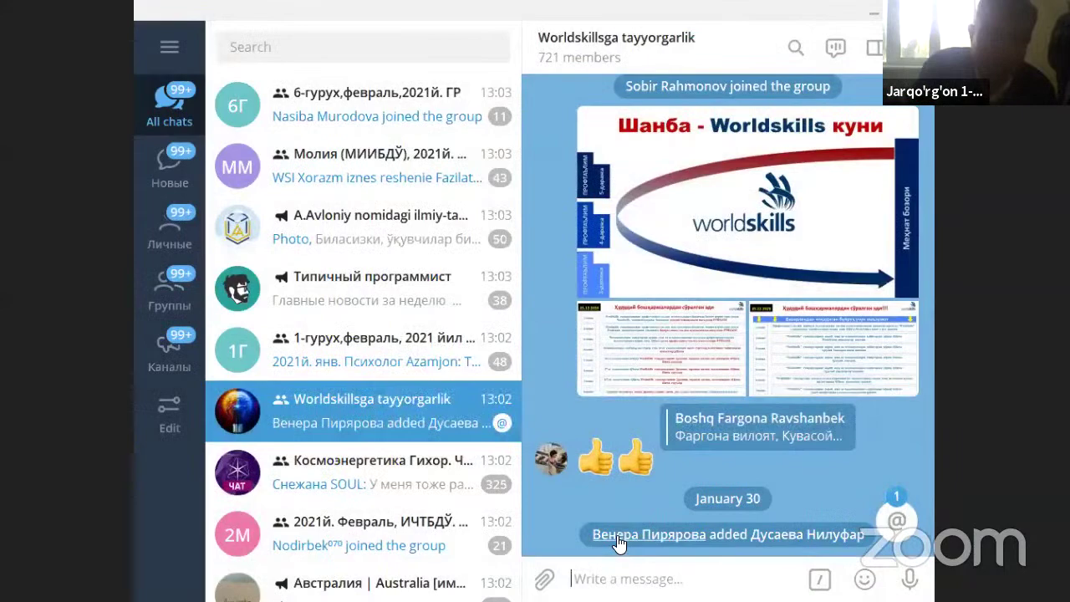
pyautogui.rightClick(622, 540)
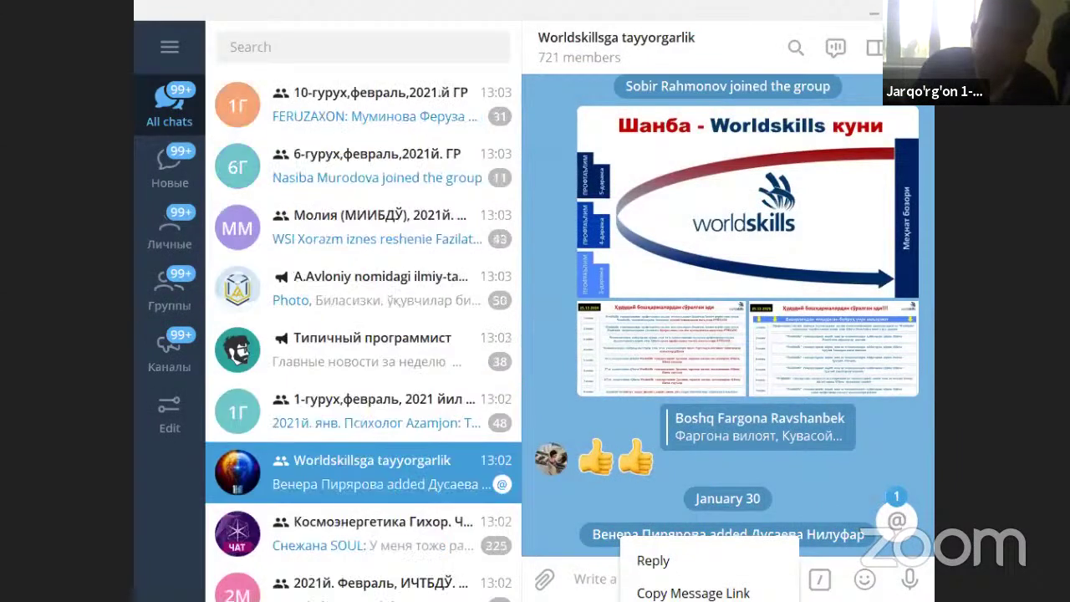
pyautogui.click(694, 599)
pyautogui.click(645, 395)
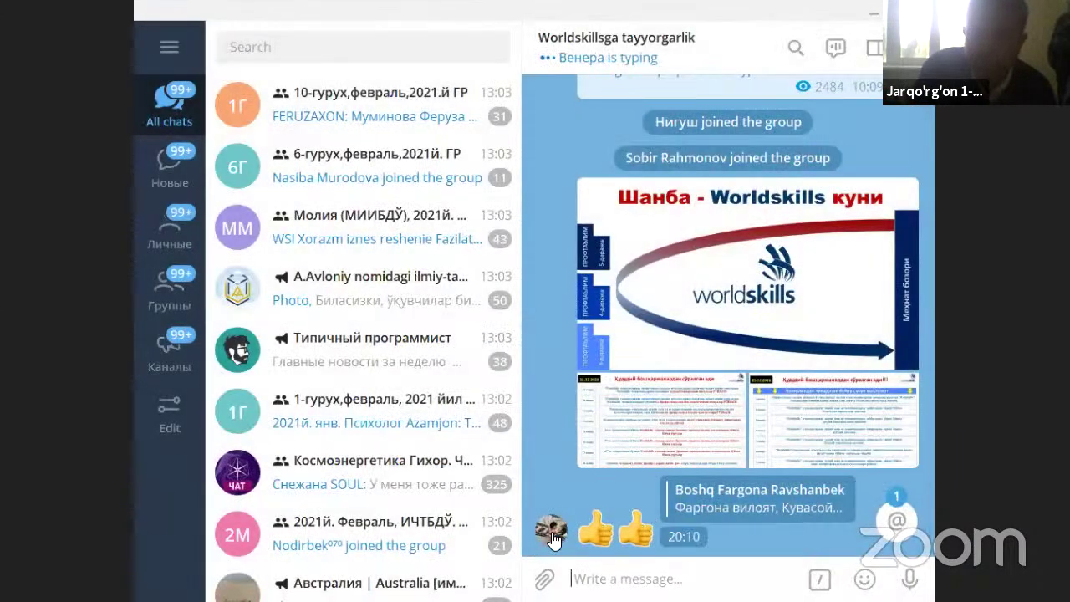
# - Delete the thumbs-up and 12345 messages, then bring up the group's info
pyautogui.rightClick(556, 531)
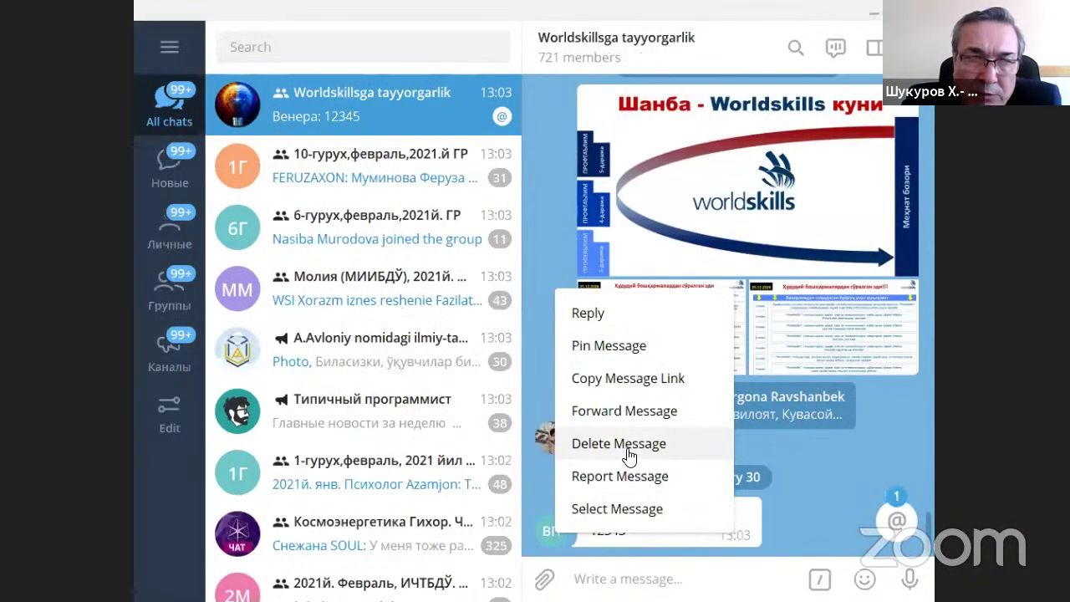
pyautogui.click(625, 450)
pyautogui.click(647, 396)
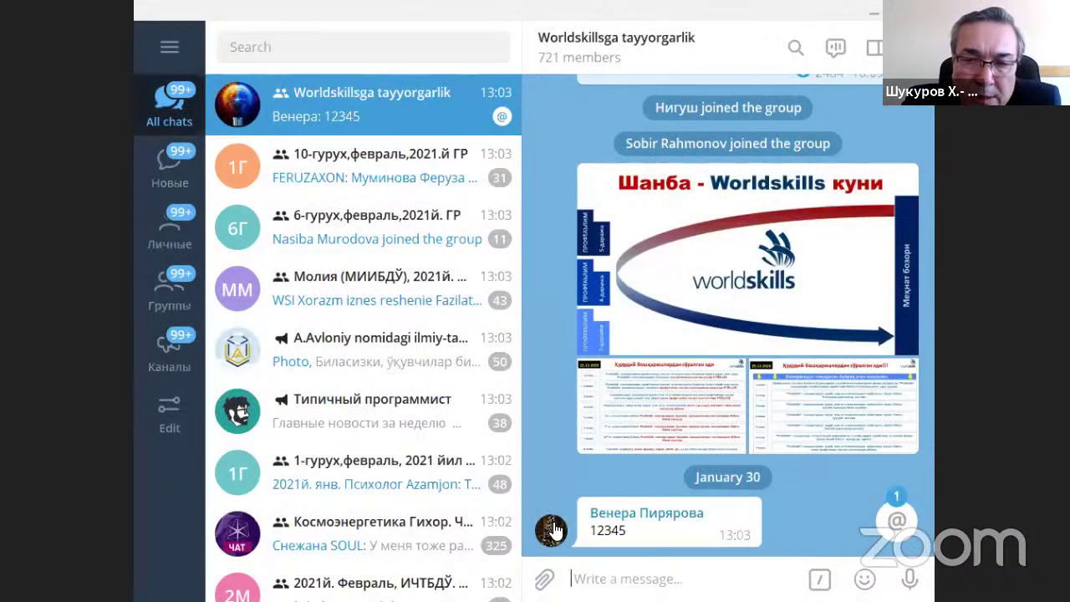
pyautogui.rightClick(555, 530)
pyautogui.click(652, 431)
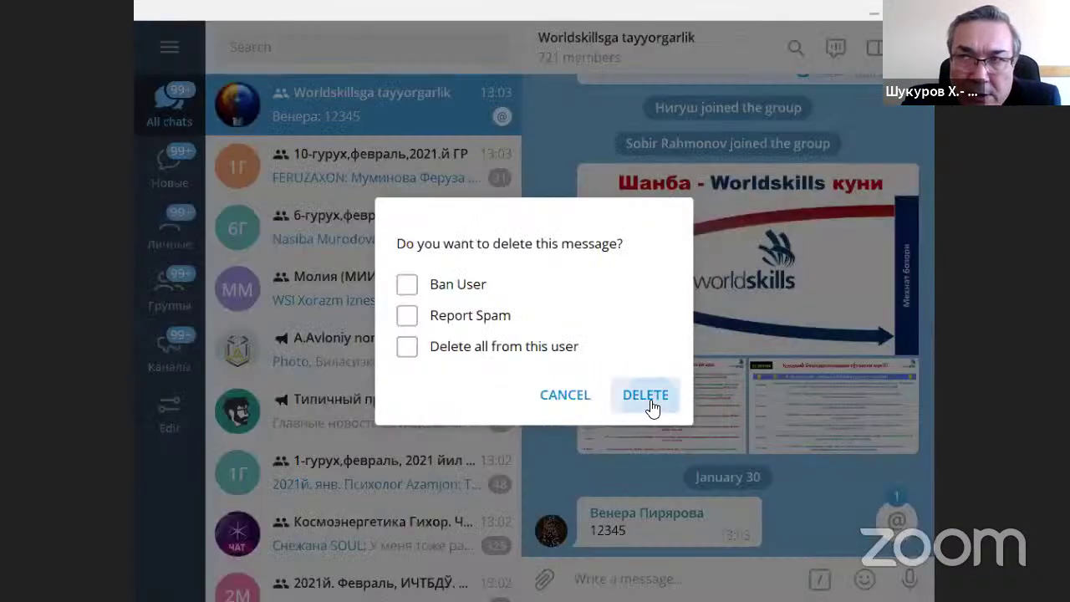
pyautogui.click(650, 396)
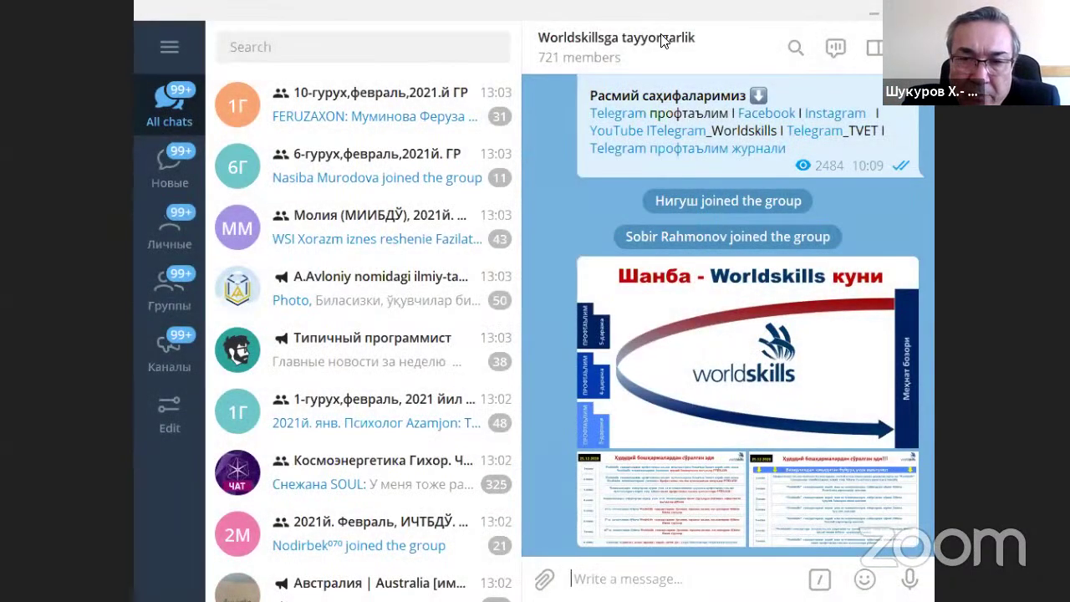
pyautogui.click(569, 40)
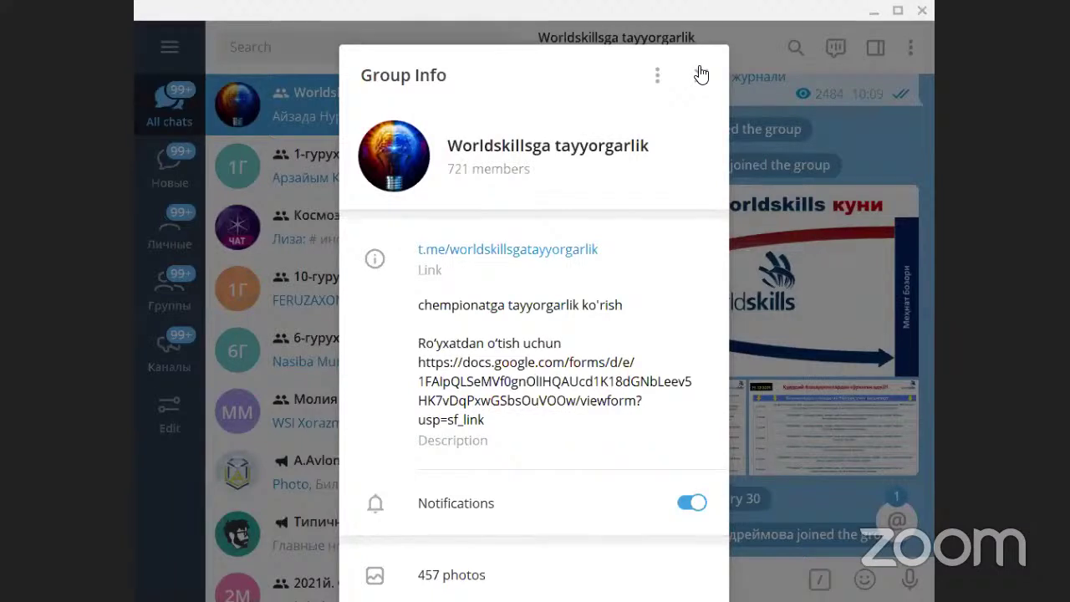
# - Close the Worldskillsga tayyorgarlik group info and search the chat list for 'zy'
pyautogui.click(700, 74)
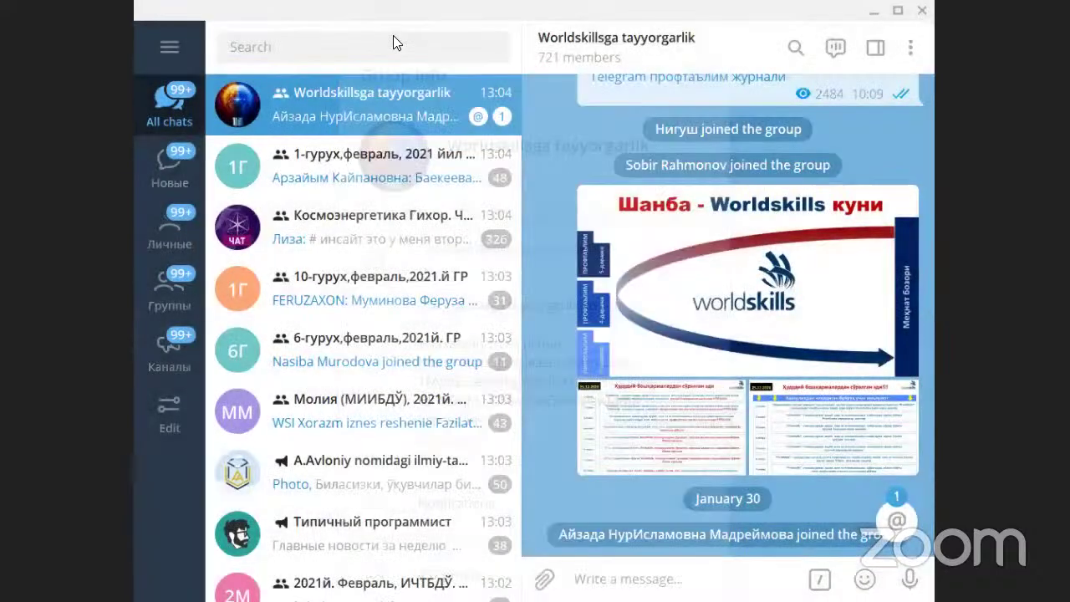
pyautogui.click(393, 38)
pyautogui.write('zy')
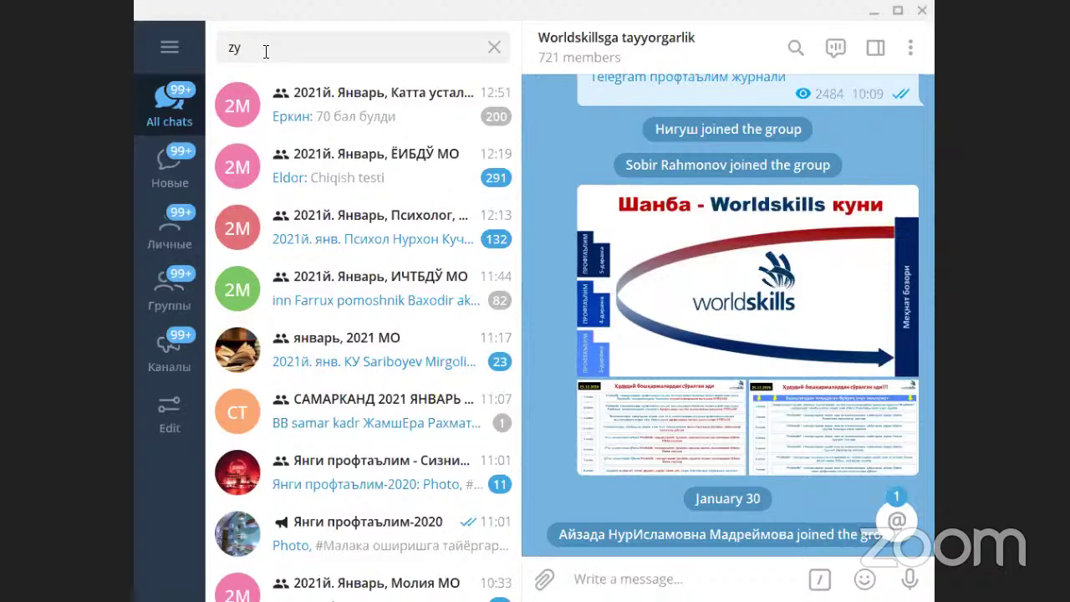
# - Search chats for 'янг' and open the first Янги профтаълим group with 2,717 members
pyautogui.click(266, 51)
pyautogui.press('BackSpace')
pyautogui.press('BackSpace')
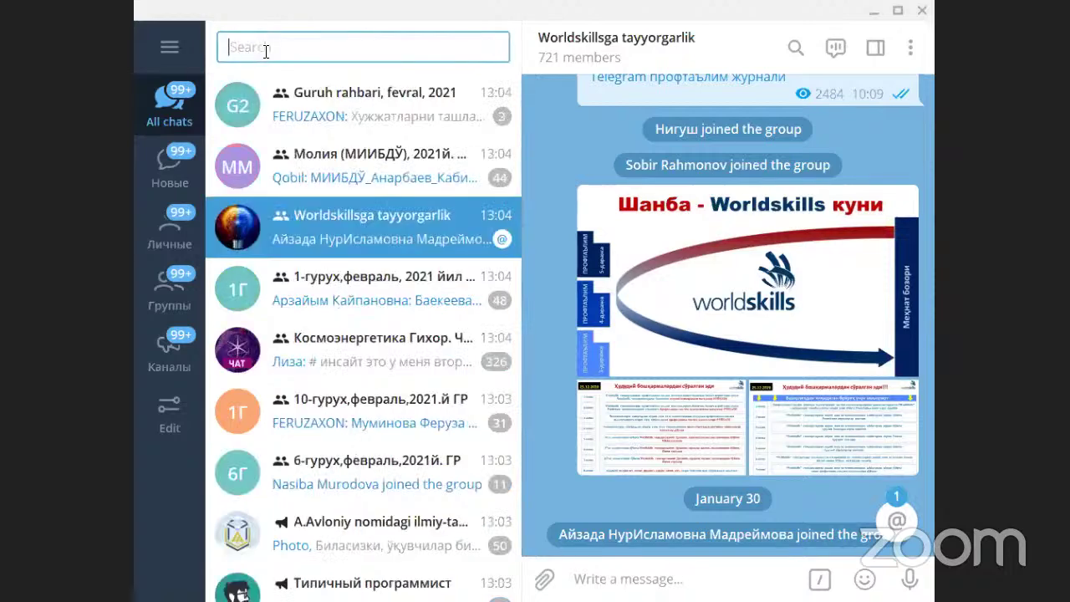
pyautogui.write('ян')
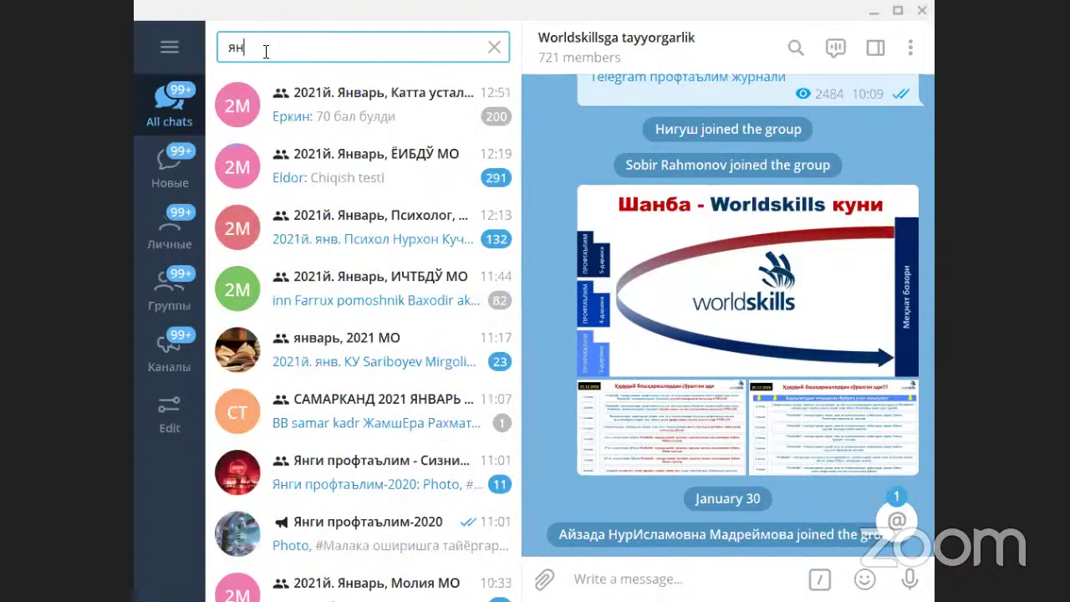
pyautogui.write('г')
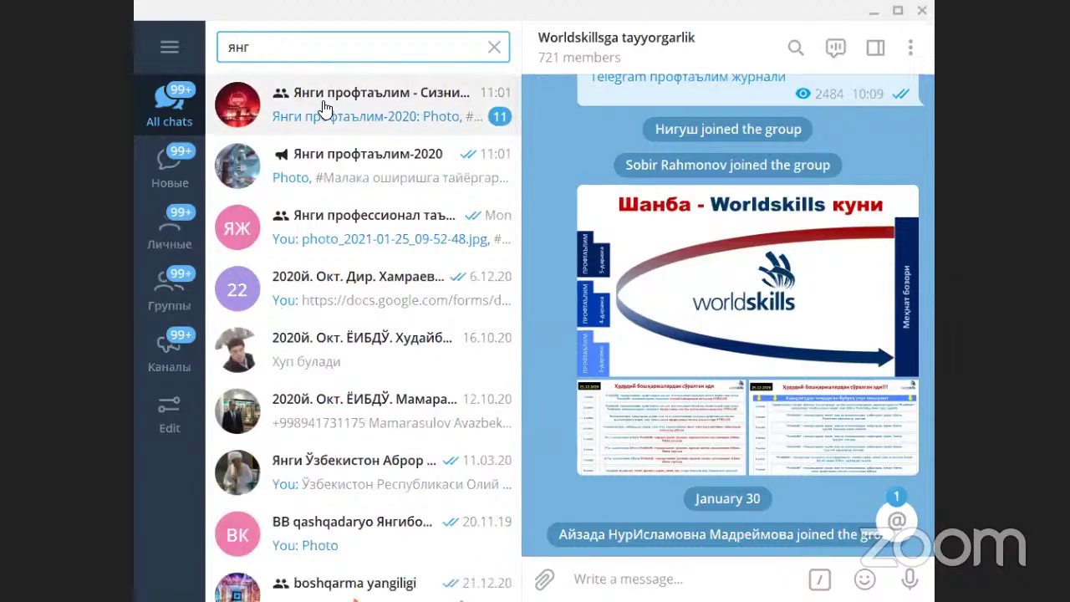
pyautogui.click(324, 109)
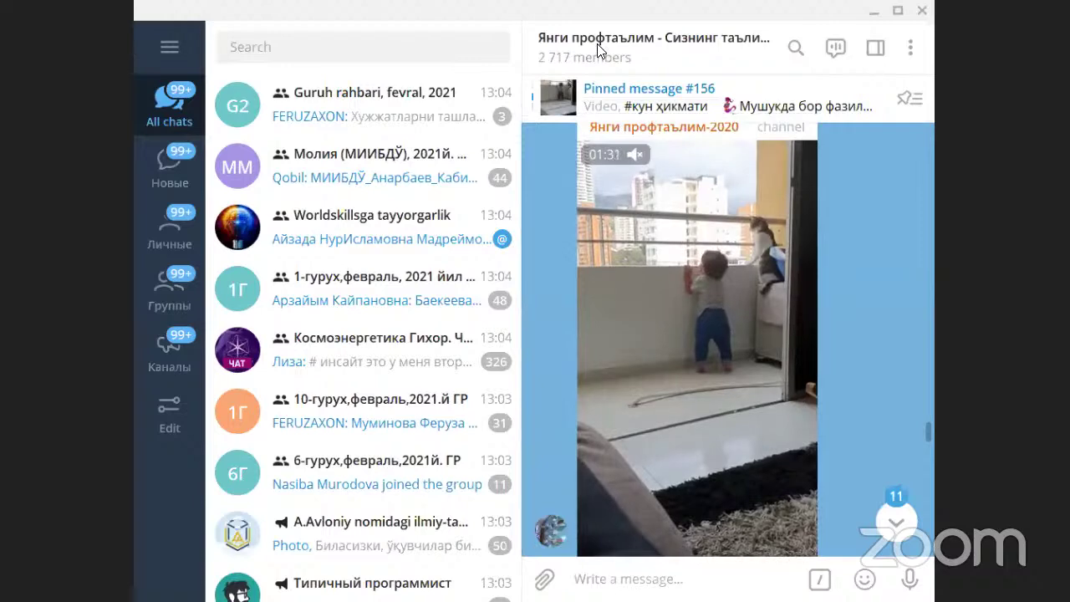
# - Show Янги профтаълим's Group Info with its t.me/yangiproftalim link and description
pyautogui.click(598, 46)
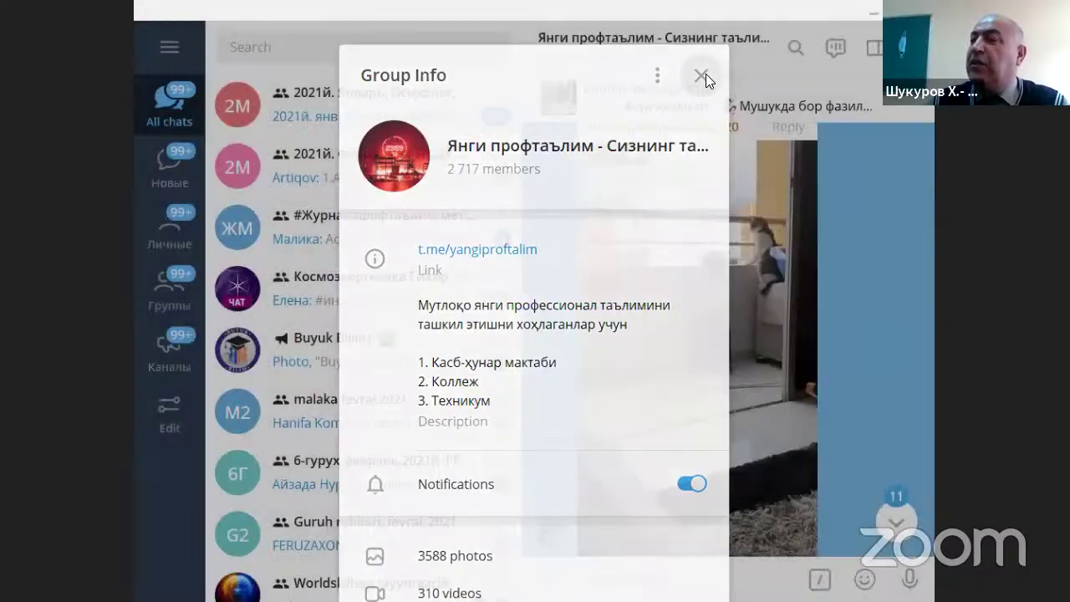
# - Close the Янги профтаълим Group Info to return to its chat
pyautogui.click(703, 76)
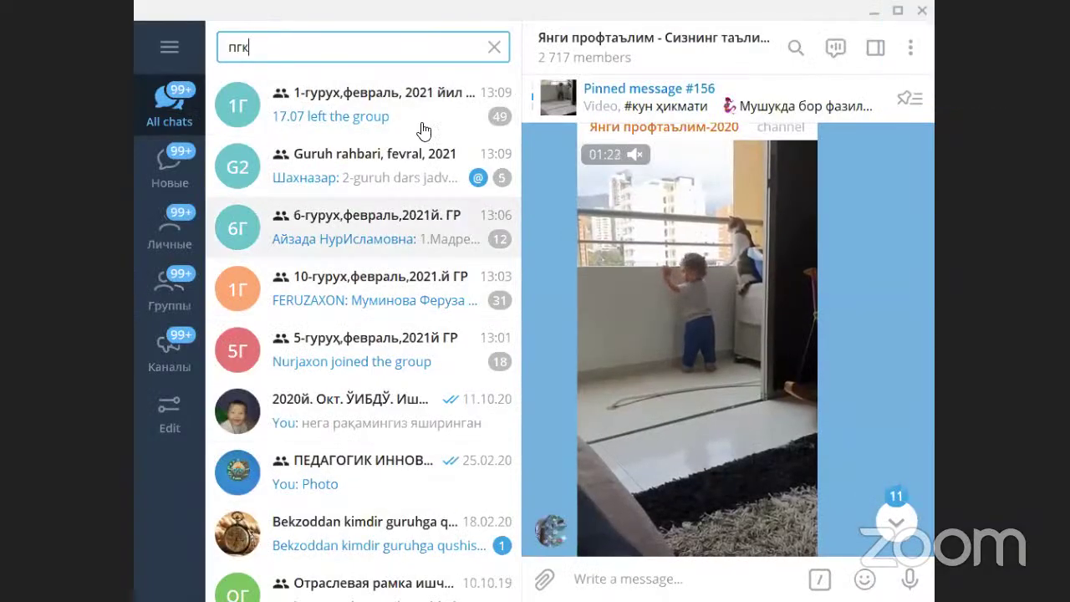
pyautogui.click(468, 167)
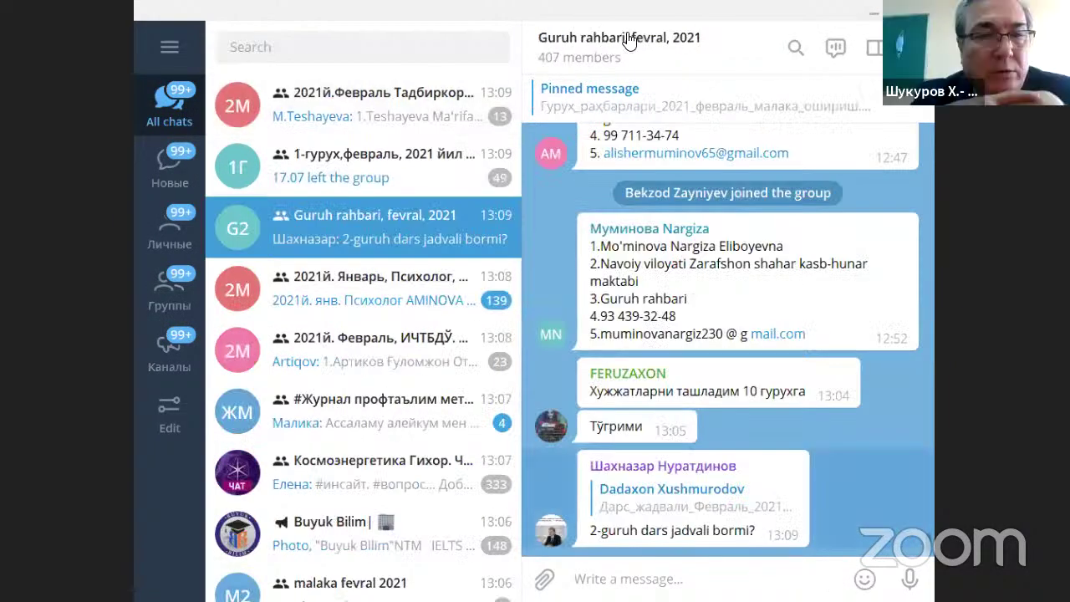
pyautogui.click(645, 39)
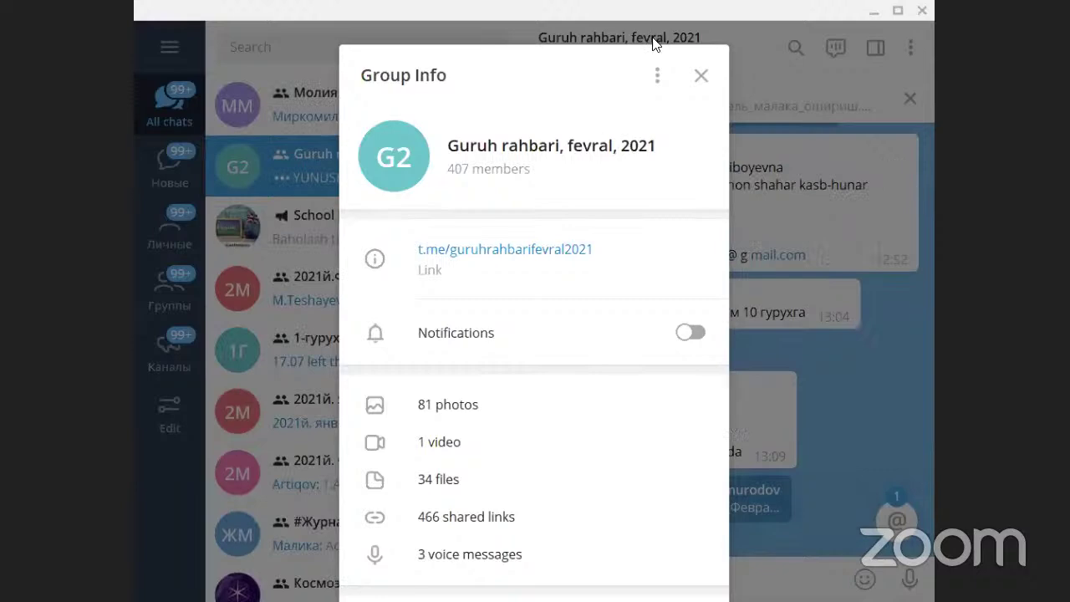
pyautogui.click(700, 77)
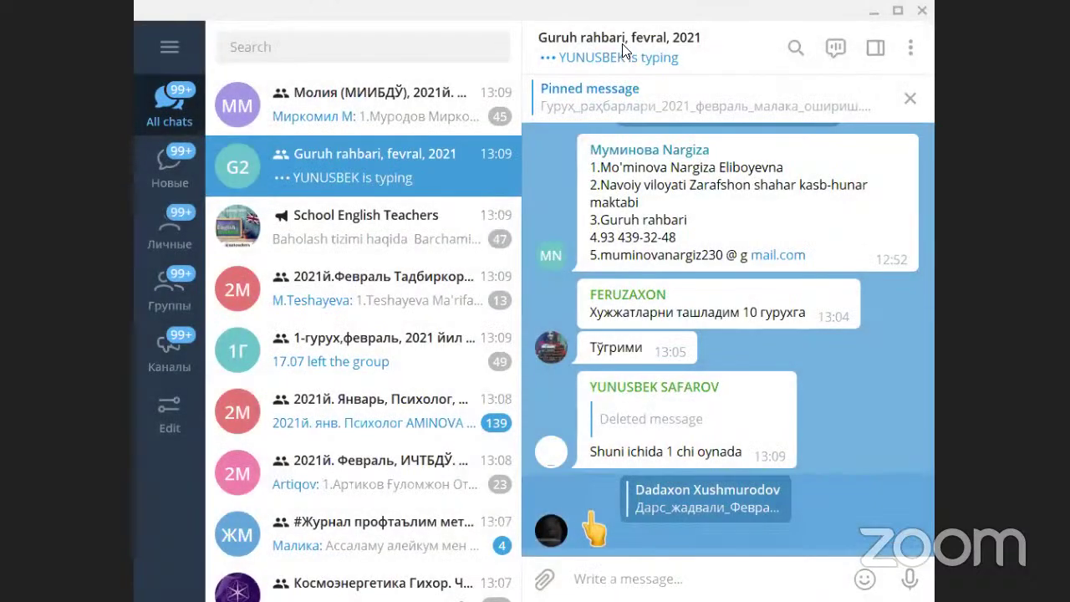
pyautogui.click(622, 47)
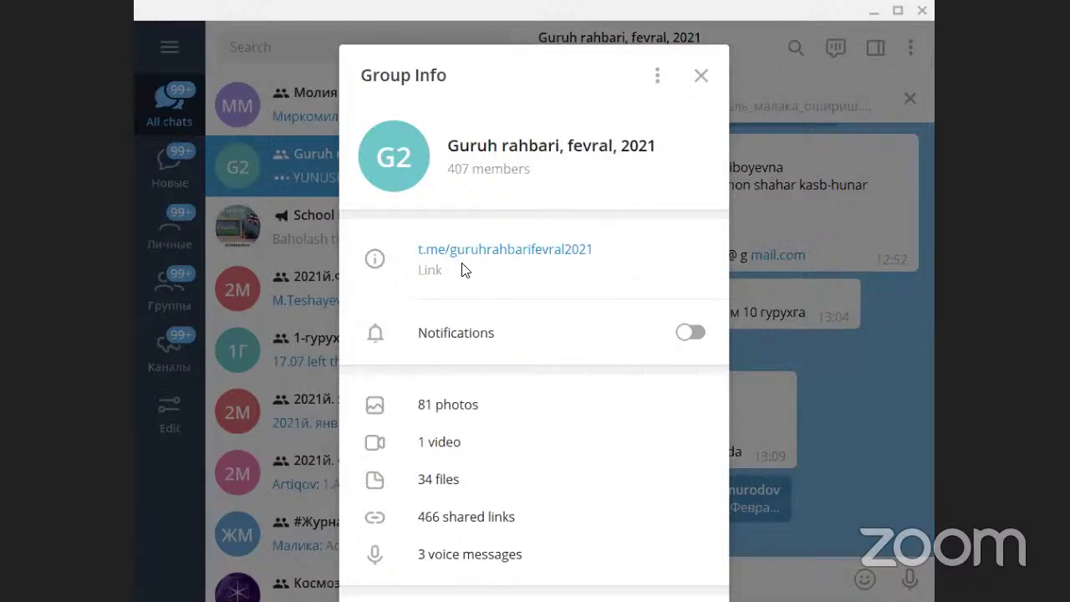
pyautogui.click(701, 77)
# - Scroll up to the January 30 messages listing t.me links for groups 1–10
pyautogui.scroll(10, 836, 377)
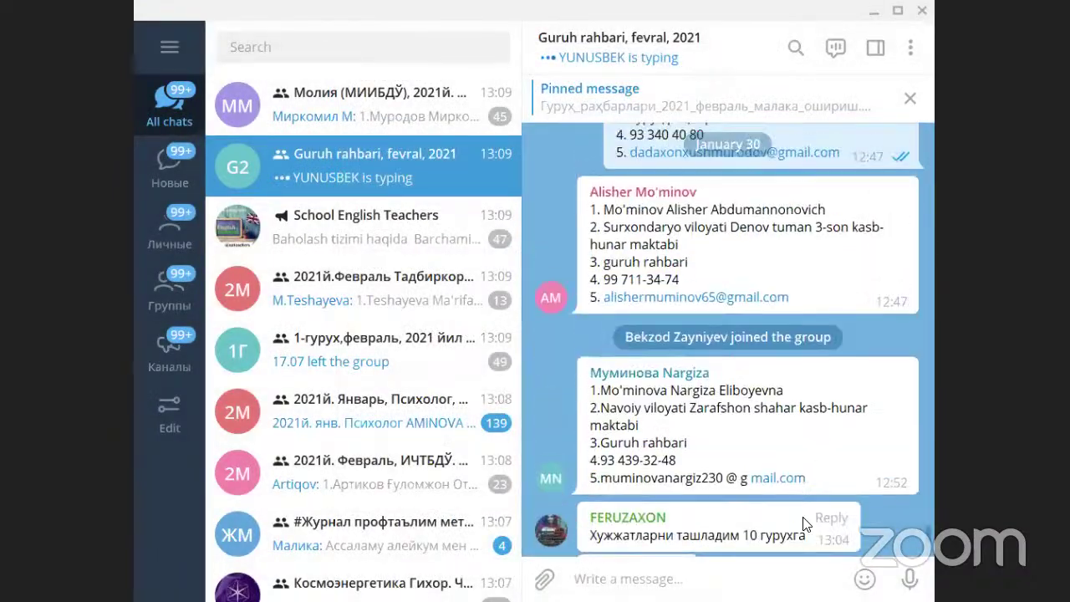
pyautogui.scroll(10, 806, 547)
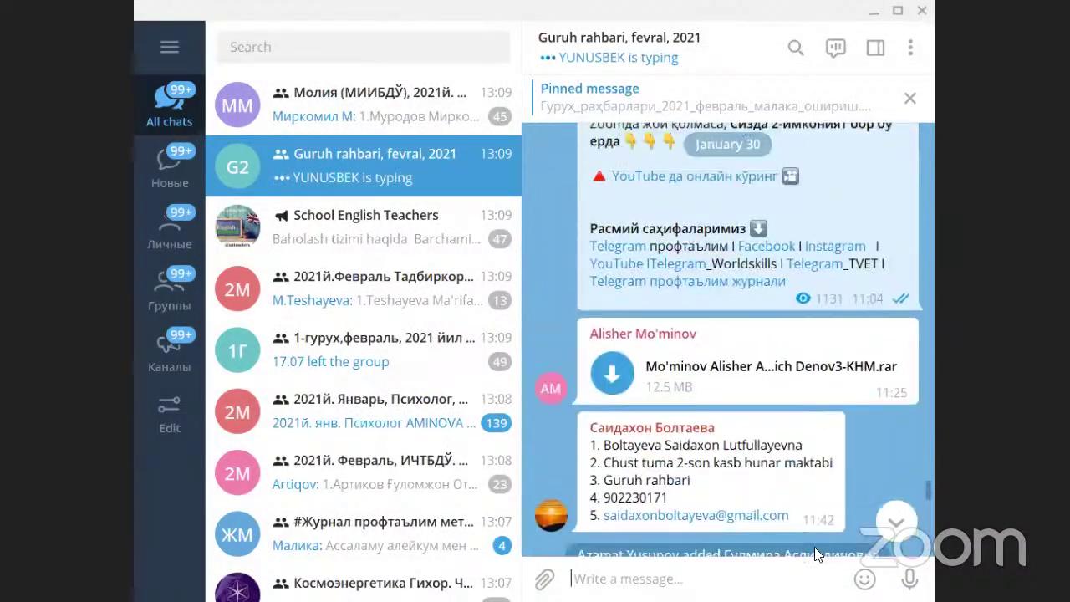
pyautogui.scroll(10, 783, 532)
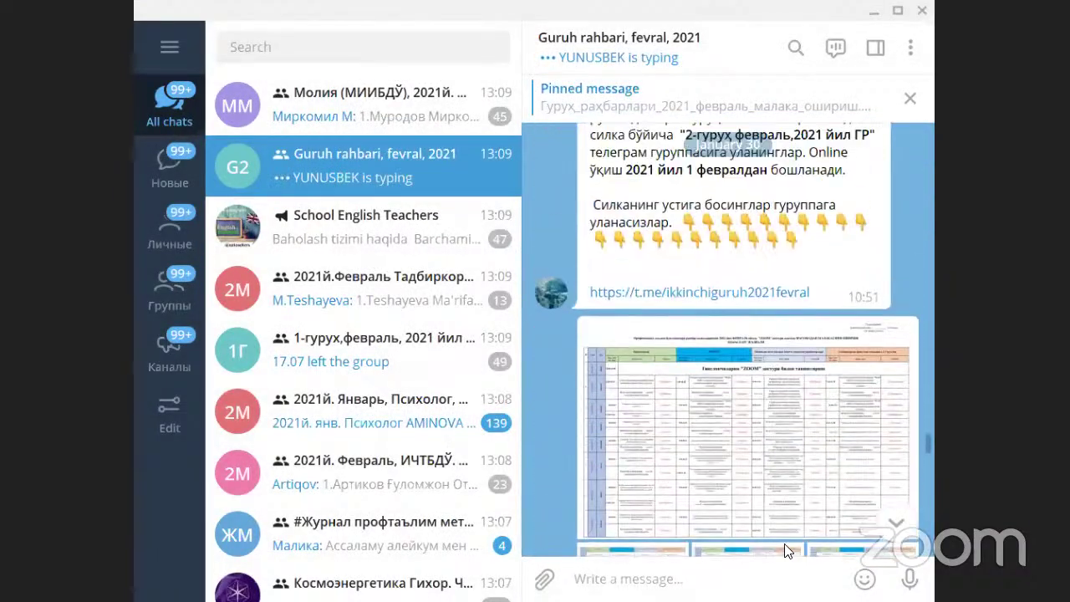
pyautogui.scroll(10, 828, 401)
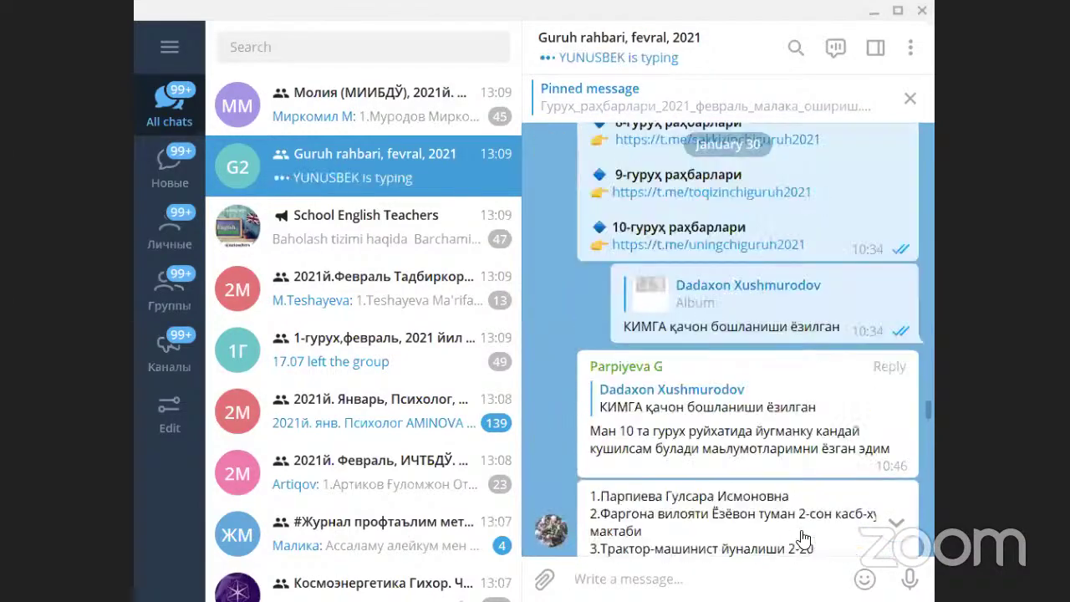
pyautogui.scroll(4, 843, 376)
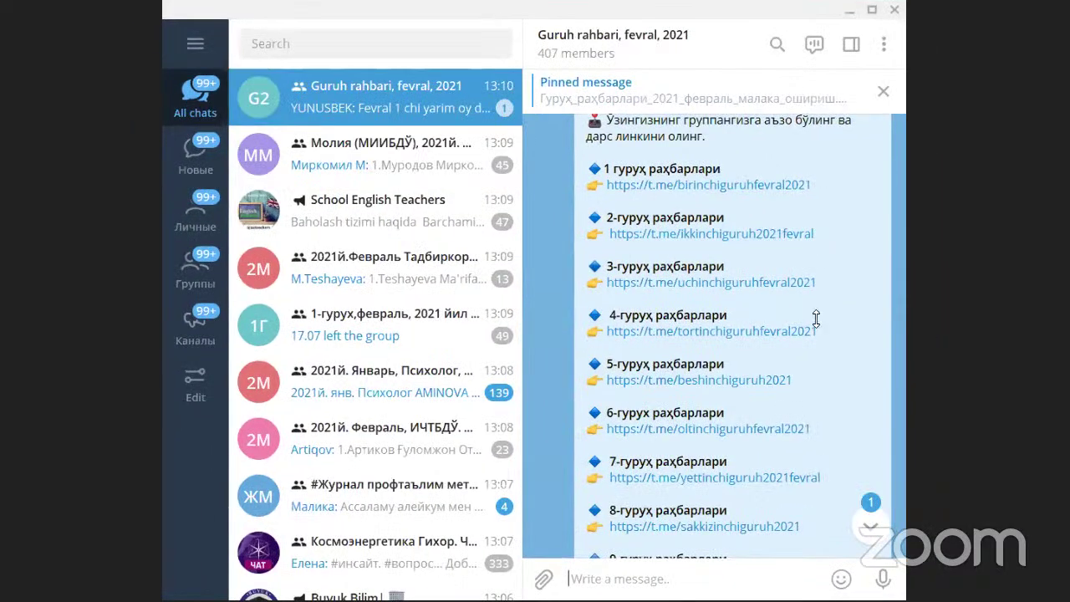
pyautogui.scroll(2, 813, 376)
pyautogui.scroll(-4, 813, 376)
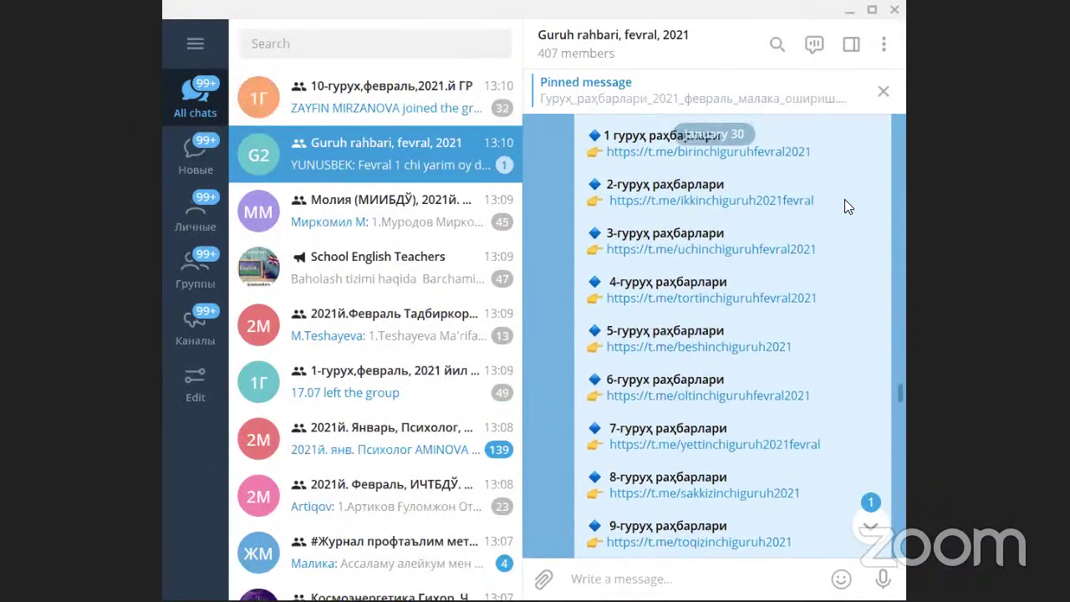
pyautogui.scroll(-2, 840, 390)
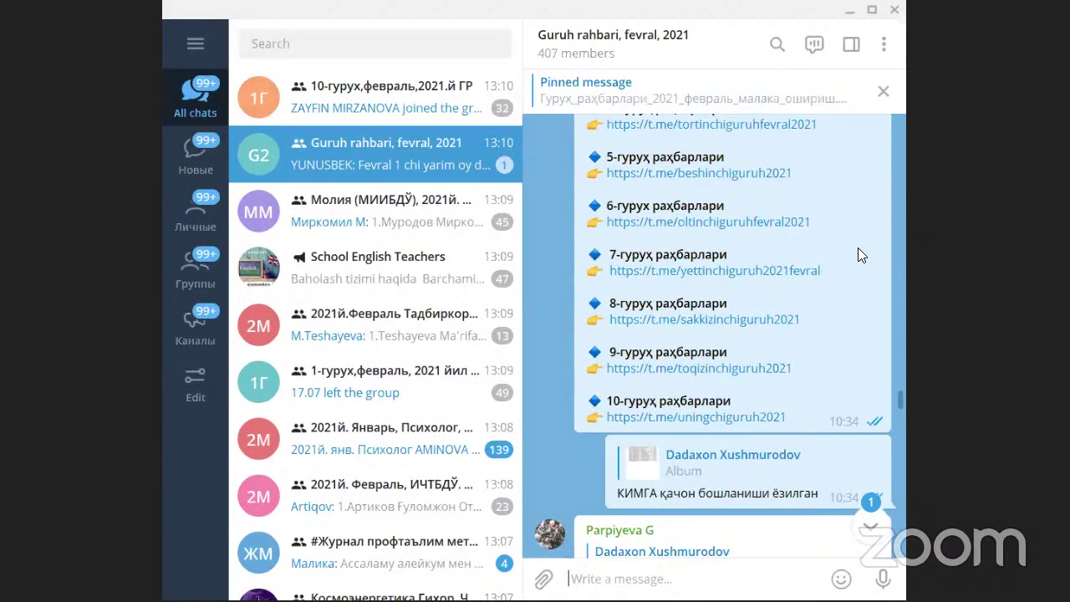
pyautogui.scroll(3, 822, 296)
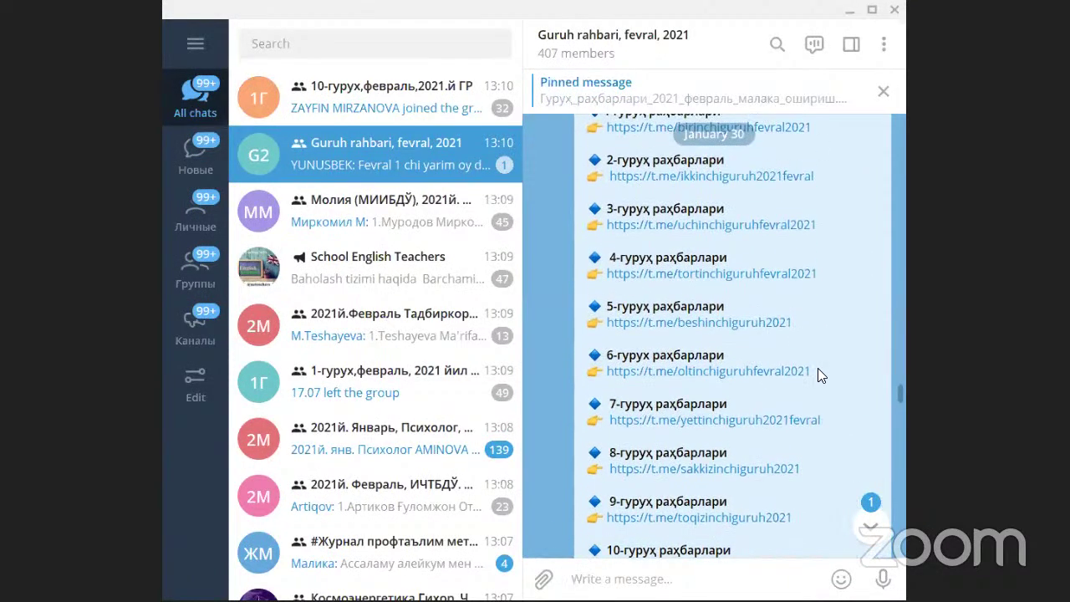
pyautogui.scroll(-1, 839, 318)
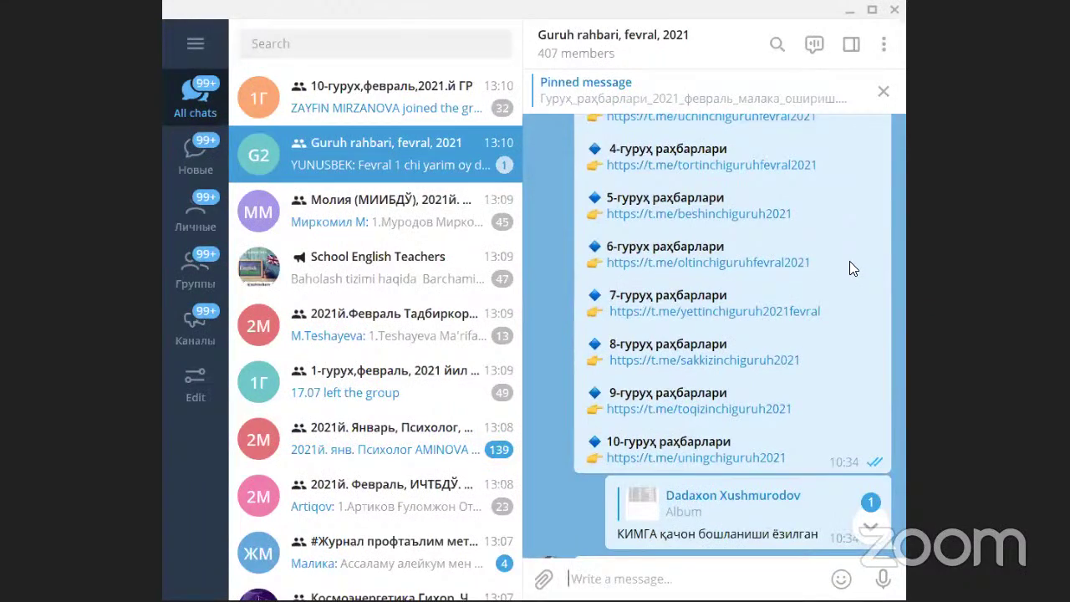
pyautogui.scroll(3, 839, 260)
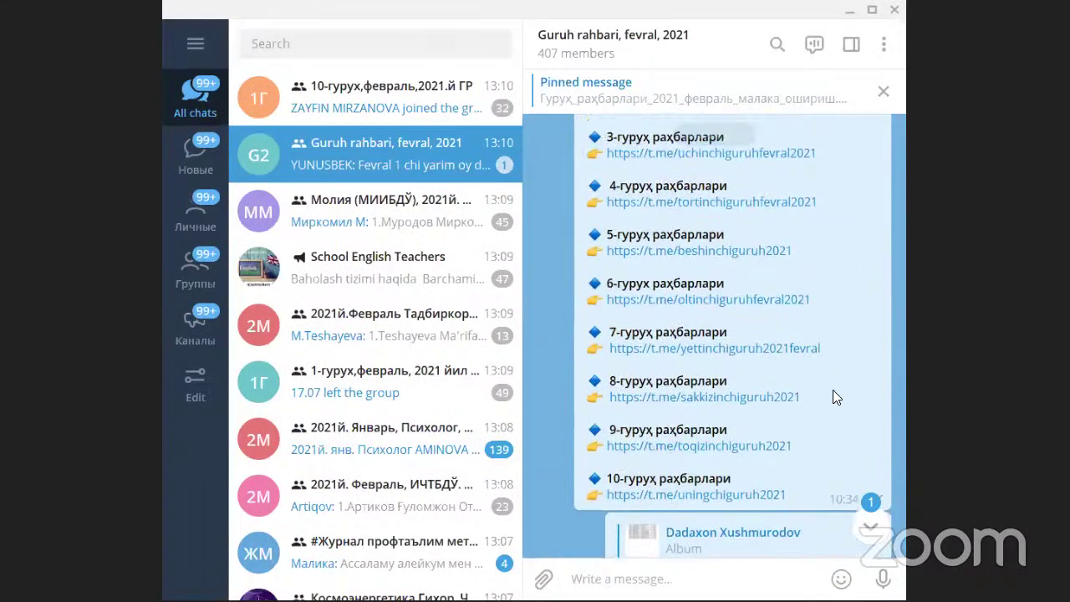
pyautogui.scroll(3, 832, 359)
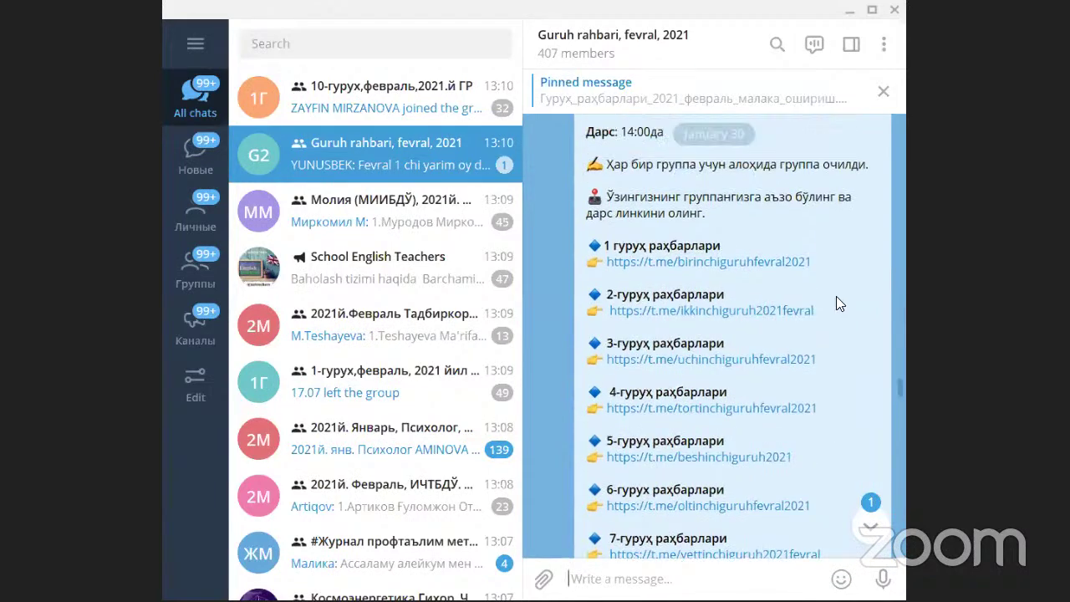
pyautogui.scroll(-3, 823, 280)
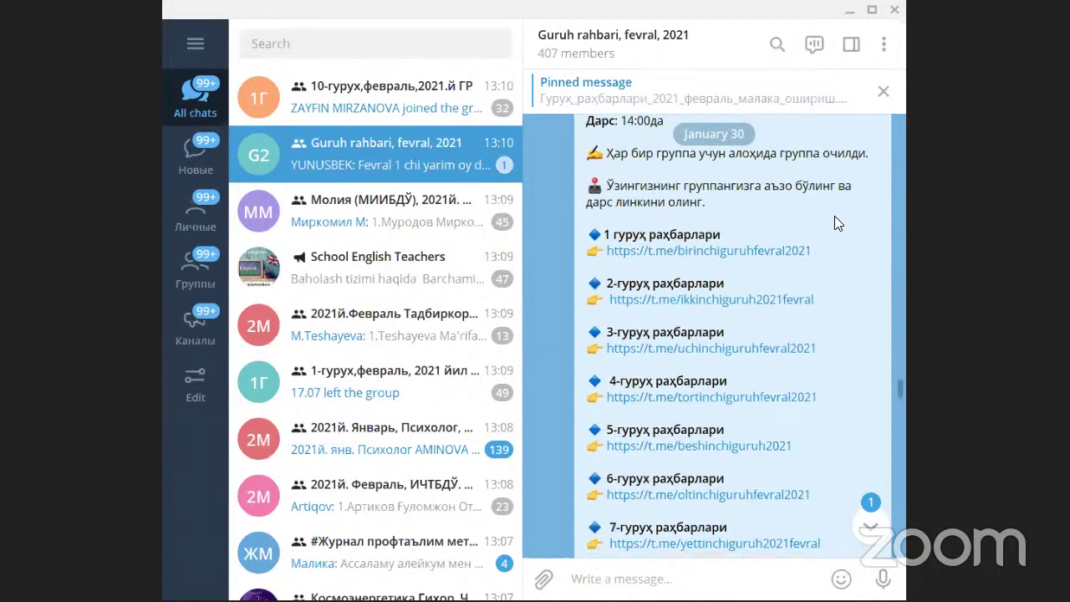
pyautogui.scroll(8, 786, 492)
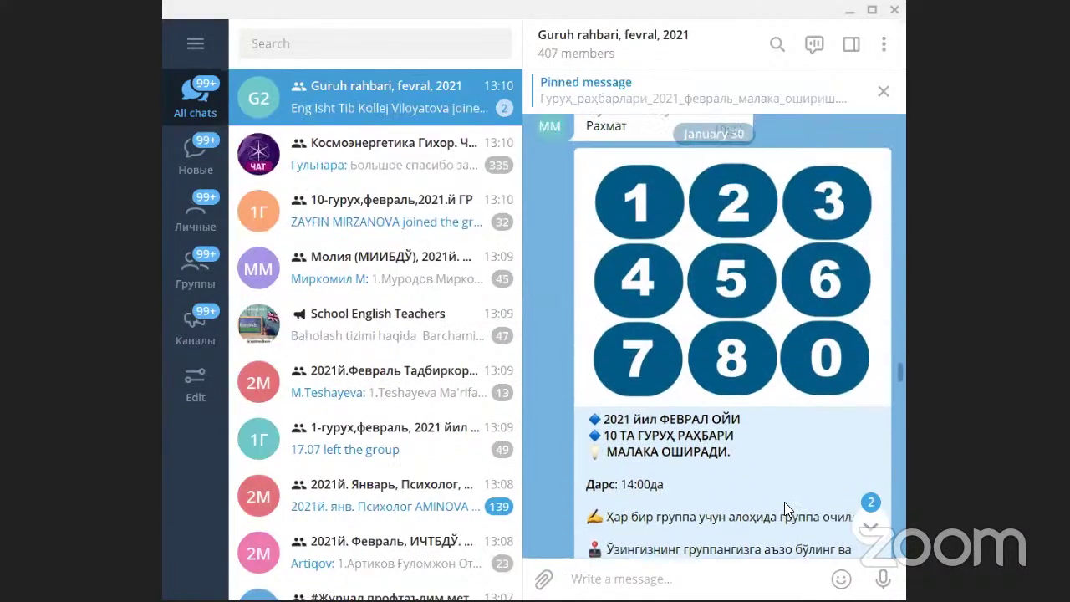
pyautogui.scroll(1, 811, 371)
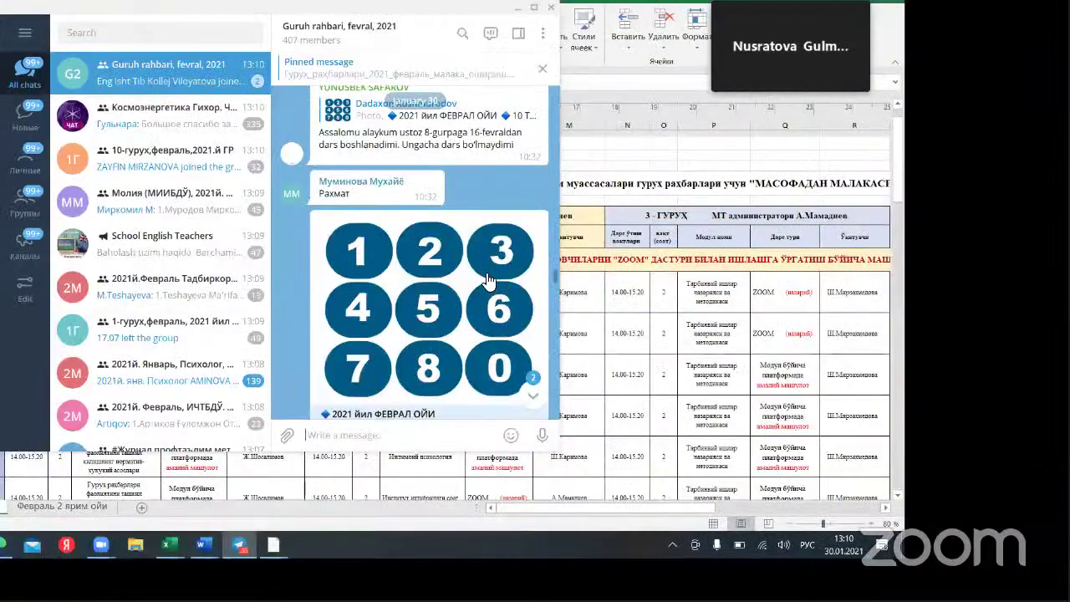
# - View the numbered group picture full size, close it, and scroll up to the scans album
pyautogui.click(489, 282)
pyautogui.press('Escape')
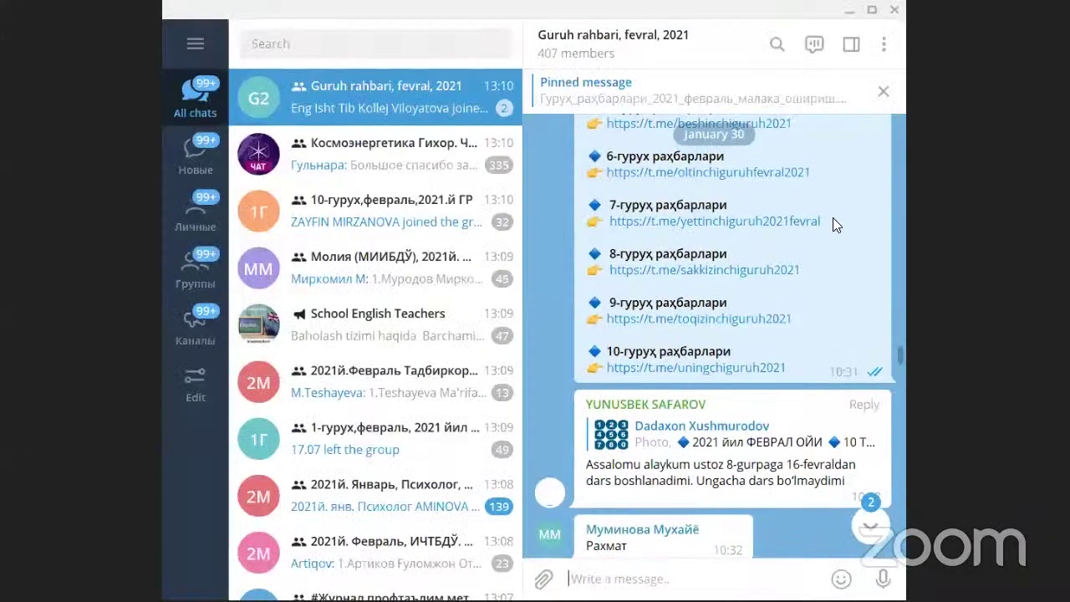
pyautogui.scroll(7, 781, 486)
pyautogui.scroll(10, 781, 478)
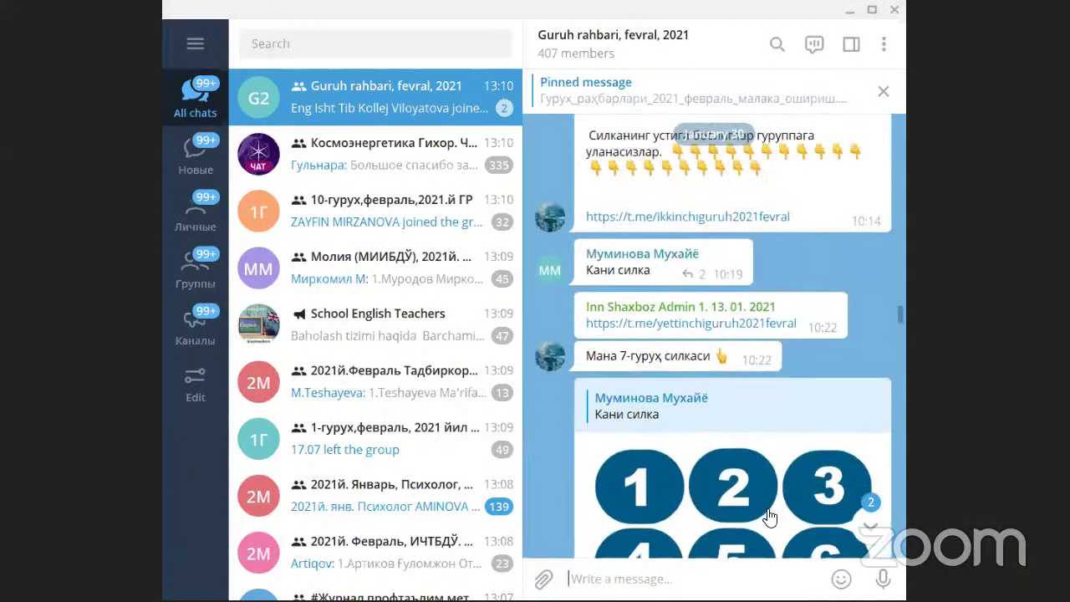
pyautogui.scroll(6, 795, 494)
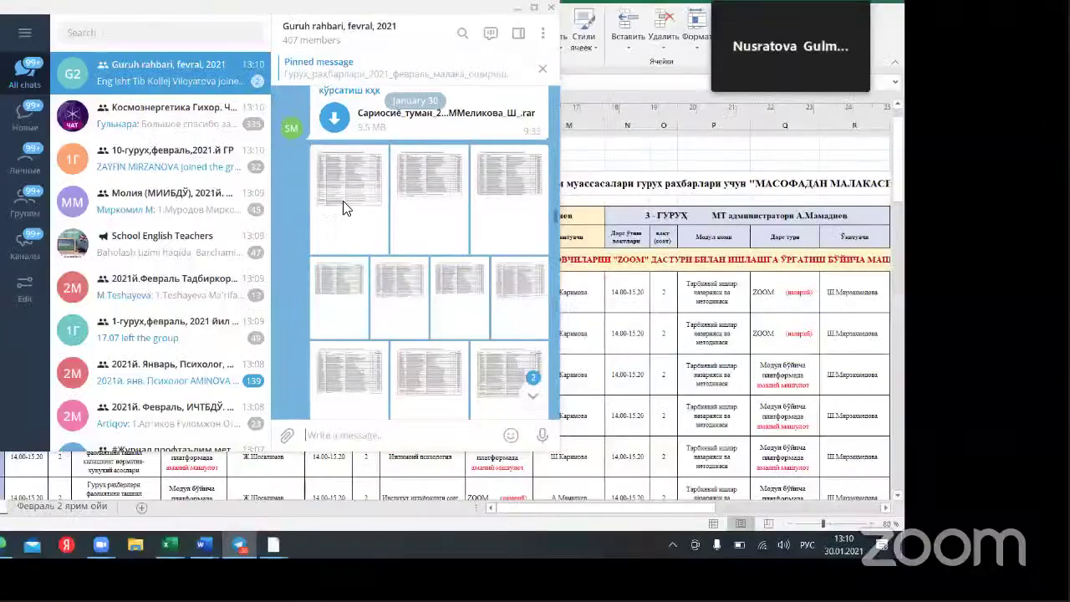
# - View the participant table scan full size, then close it back to the chat
pyautogui.click(619, 273)
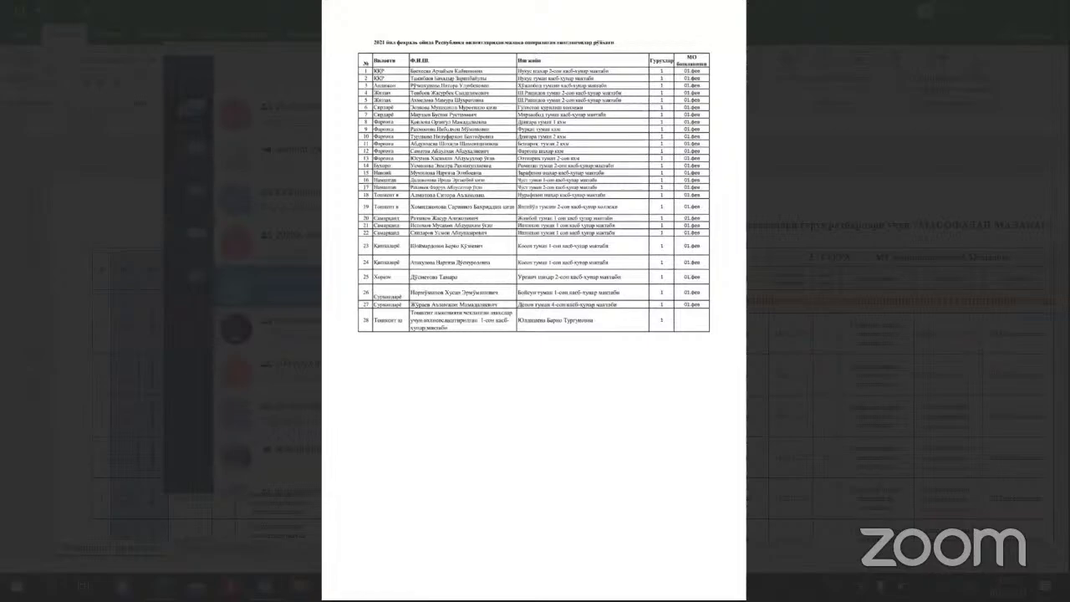
pyautogui.click(824, 203)
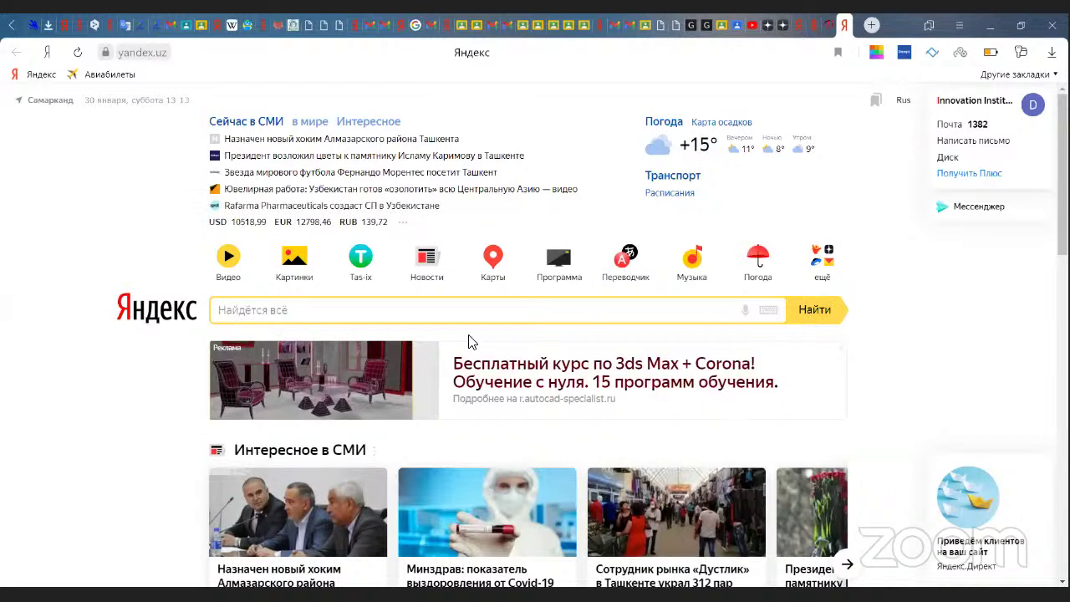
# - Search Yandex for 'gmail.com', correcting text mistyped in the wrong keyboard layout
pyautogui.click(490, 320)
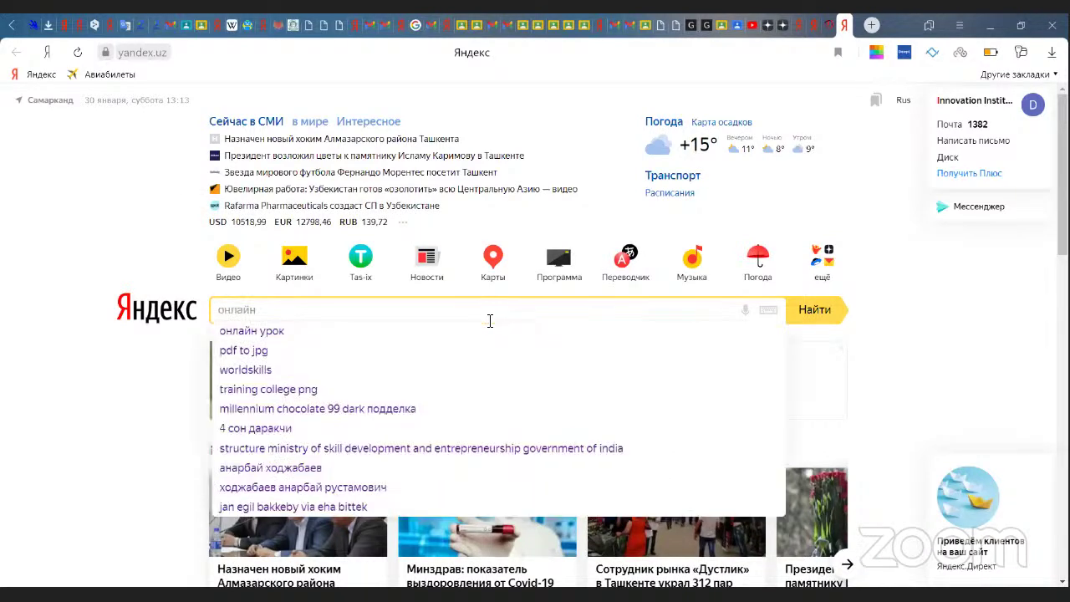
pyautogui.write('пьфшдю')
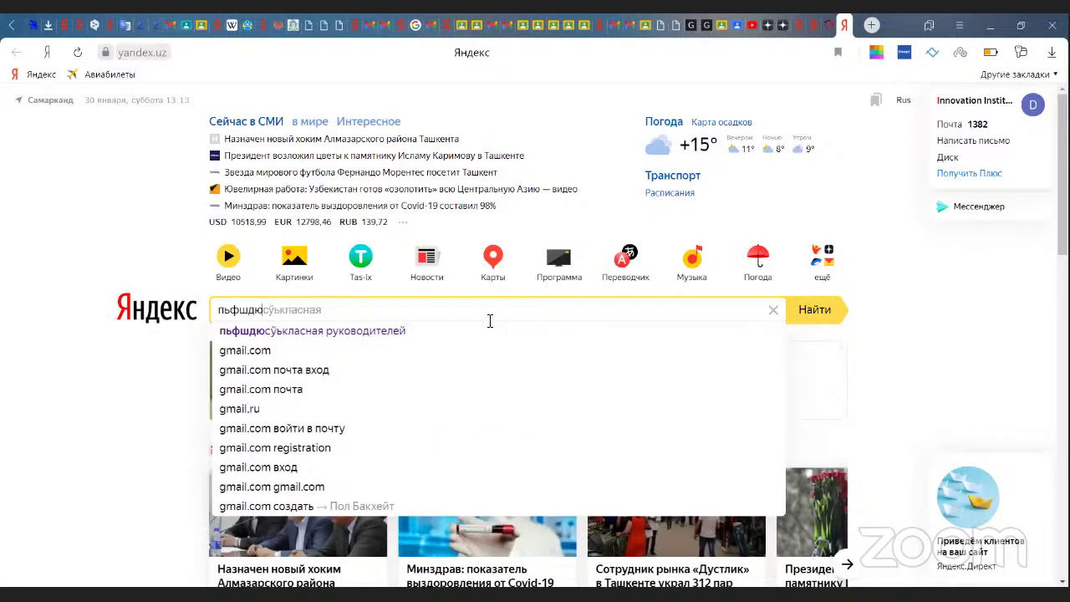
pyautogui.write('сщь')
pyautogui.press('BackSpace')
pyautogui.press('BackSpace')
pyautogui.press('BackSpace')
pyautogui.press('BackSpace')
pyautogui.press('BackSpace')
pyautogui.press('BackSpace')
pyautogui.press('BackSpace')
pyautogui.press('BackSpace')
pyautogui.press('BackSpace')
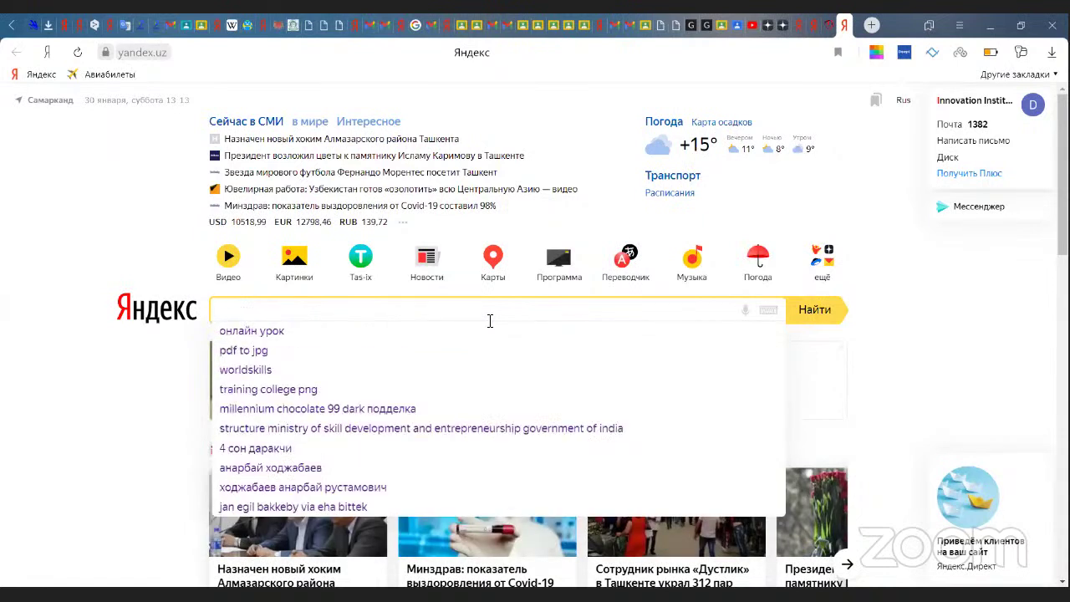
pyautogui.write('gmail')
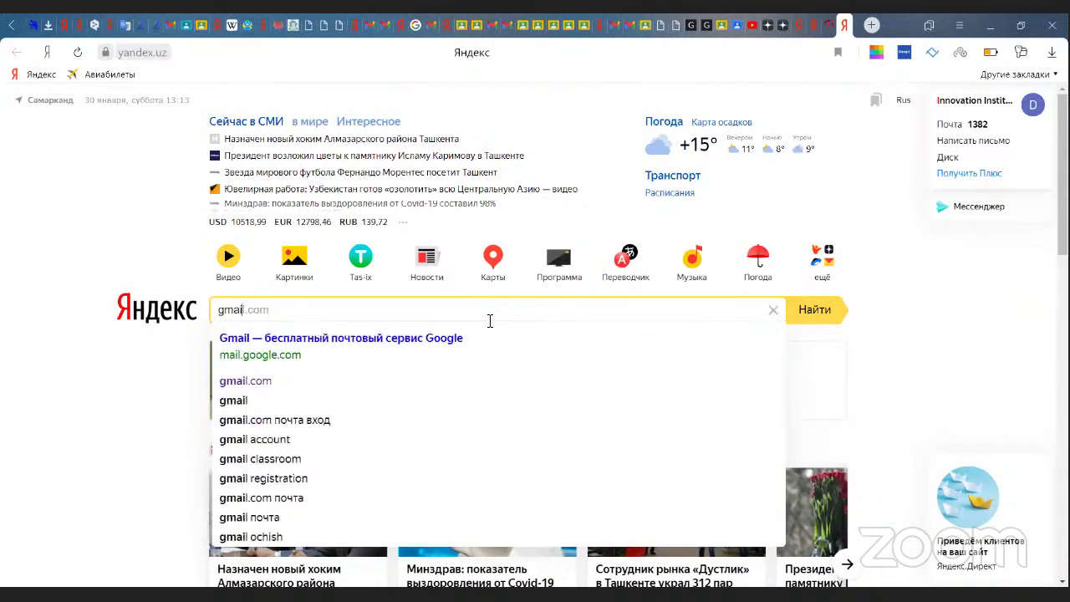
pyautogui.write('.com')
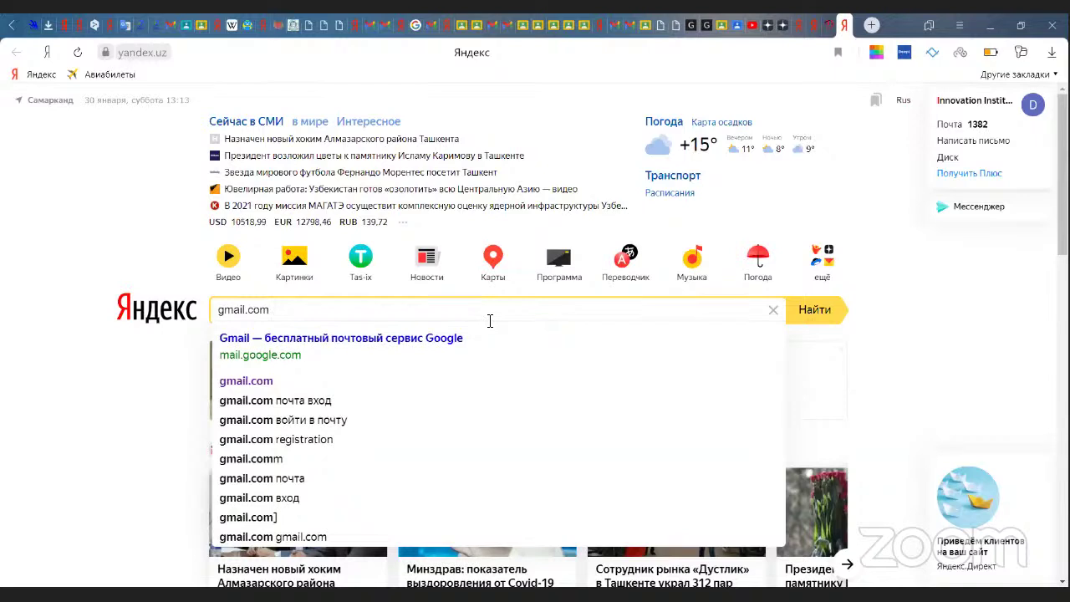
pyautogui.click(824, 310)
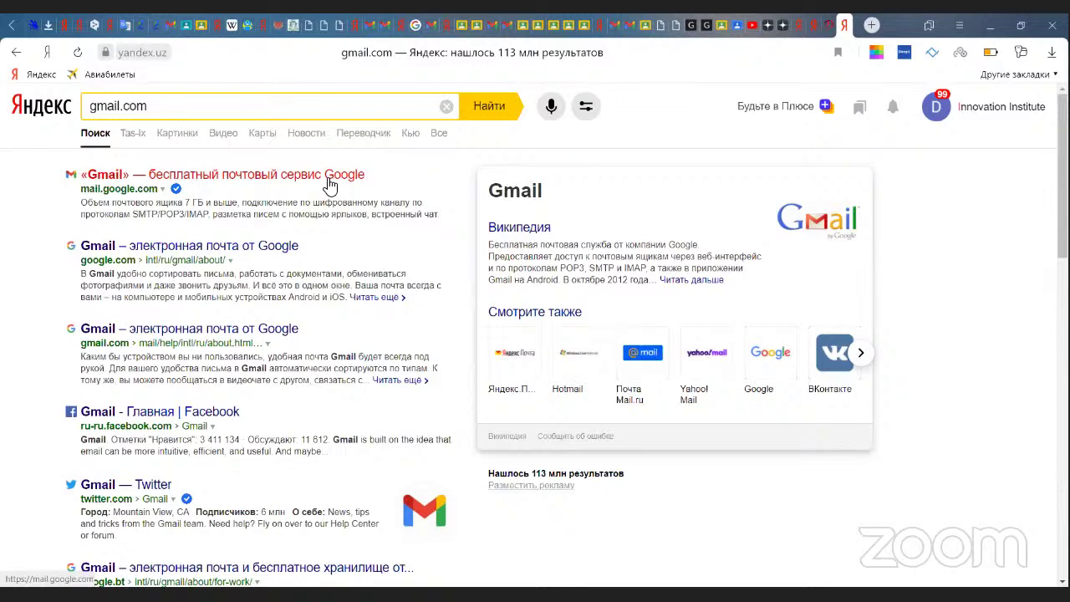
# - Open the mail.google.com Gmail result to load the inbox
pyautogui.click(262, 176)
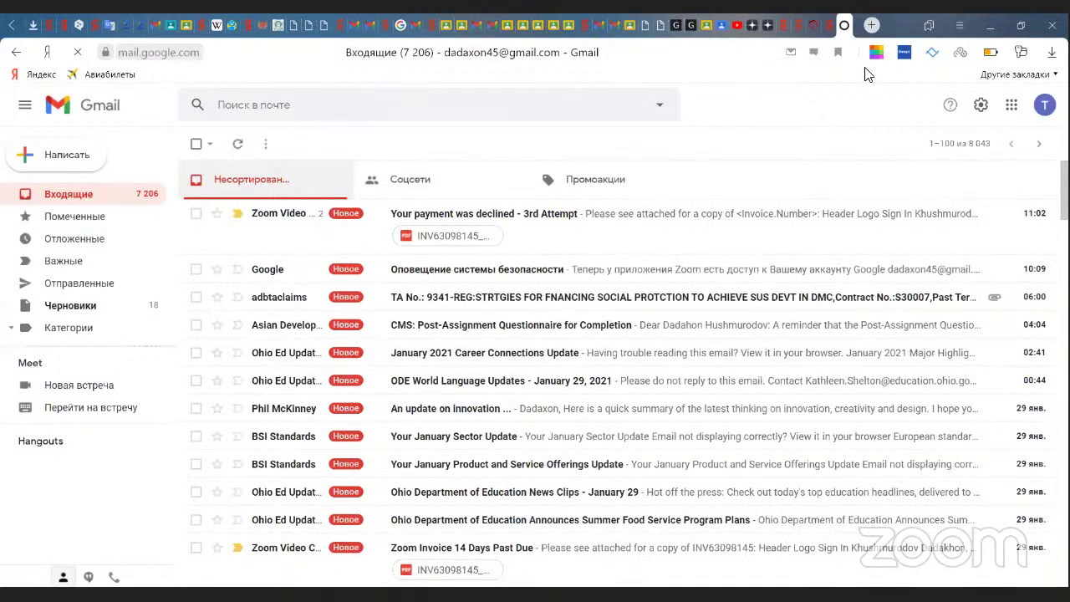
# - Sign out of all Google accounts in Gmail, then choose to sign in with a different account
pyautogui.click(1045, 106)
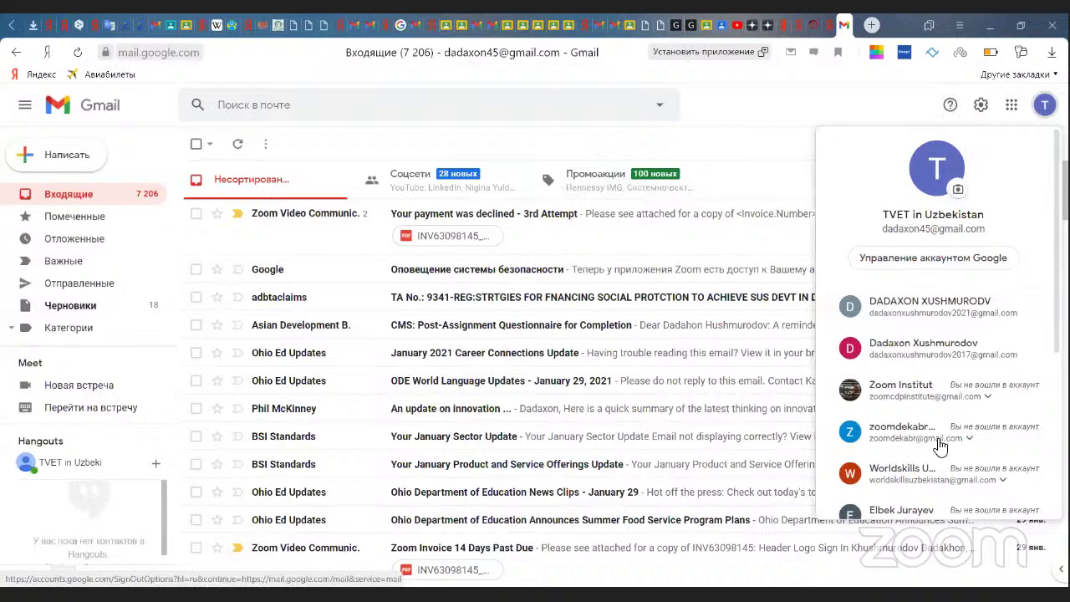
pyautogui.scroll(-4, 951, 447)
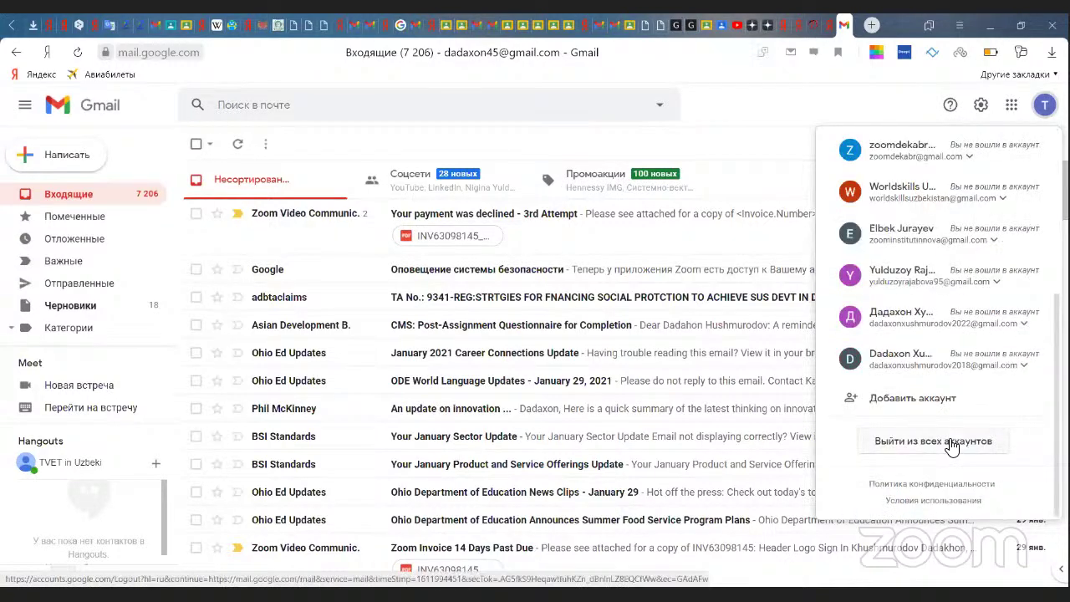
pyautogui.click(951, 448)
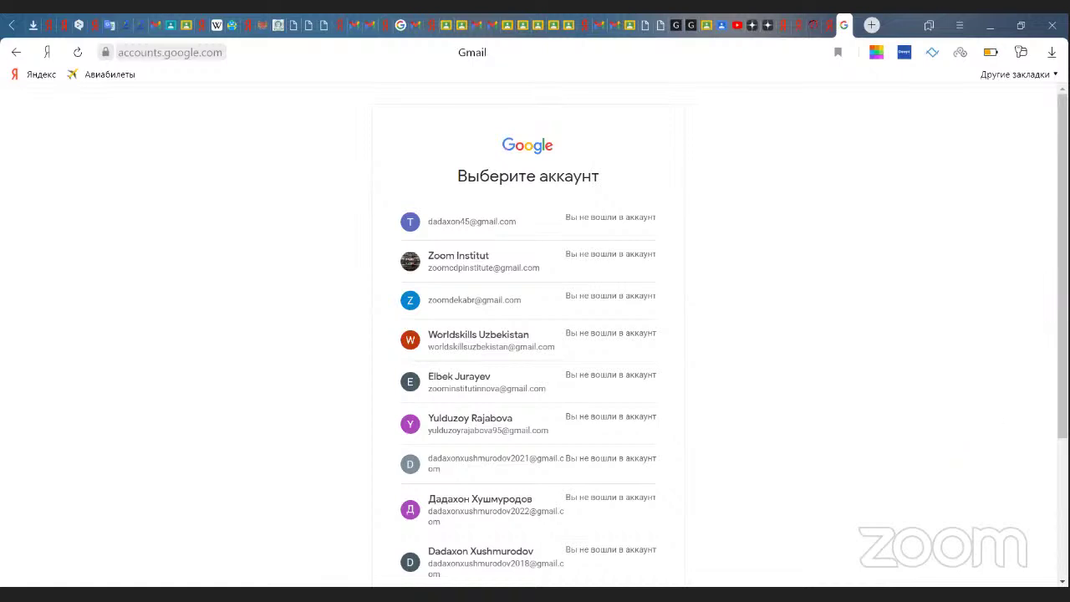
pyautogui.scroll(-2, 528, 334)
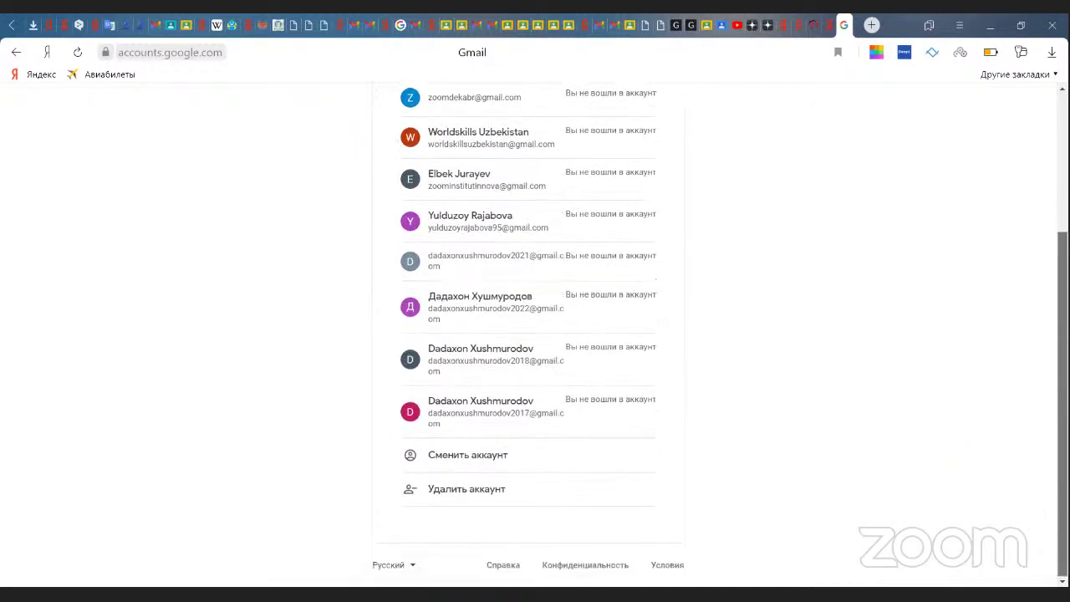
pyautogui.scroll(3, 527, 334)
pyautogui.scroll(-2, 528, 335)
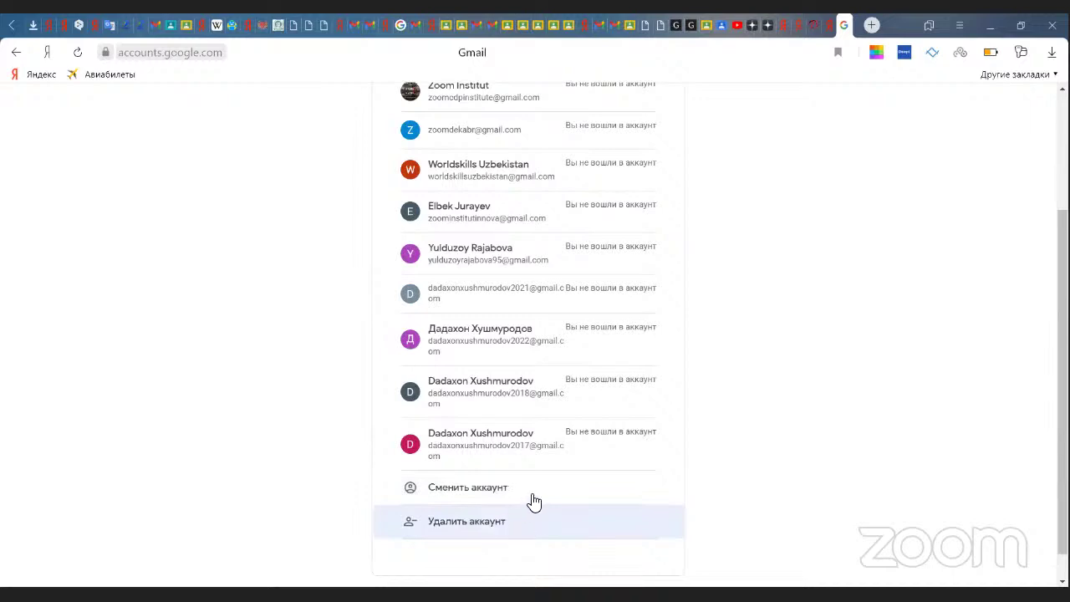
pyautogui.click(534, 499)
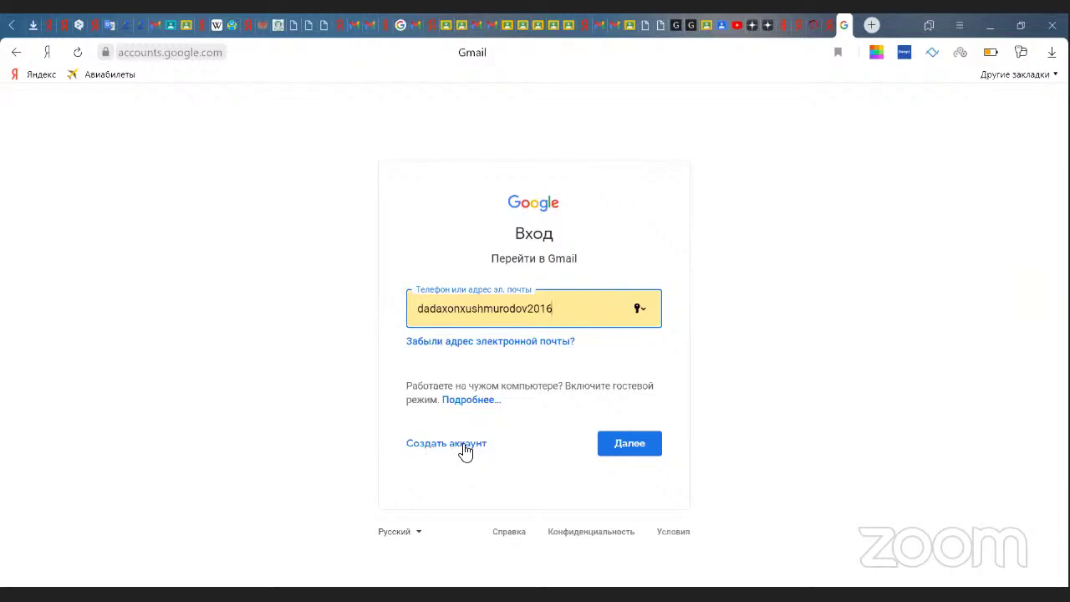
# - Start a Google account for personal use and enter the first and last name
pyautogui.click(465, 443)
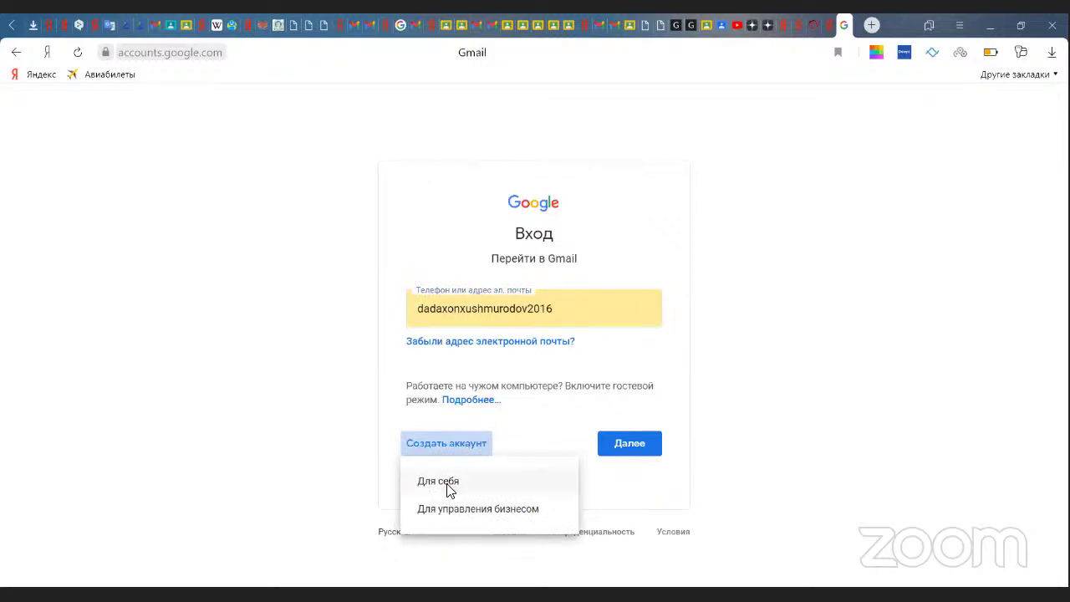
pyautogui.click(449, 490)
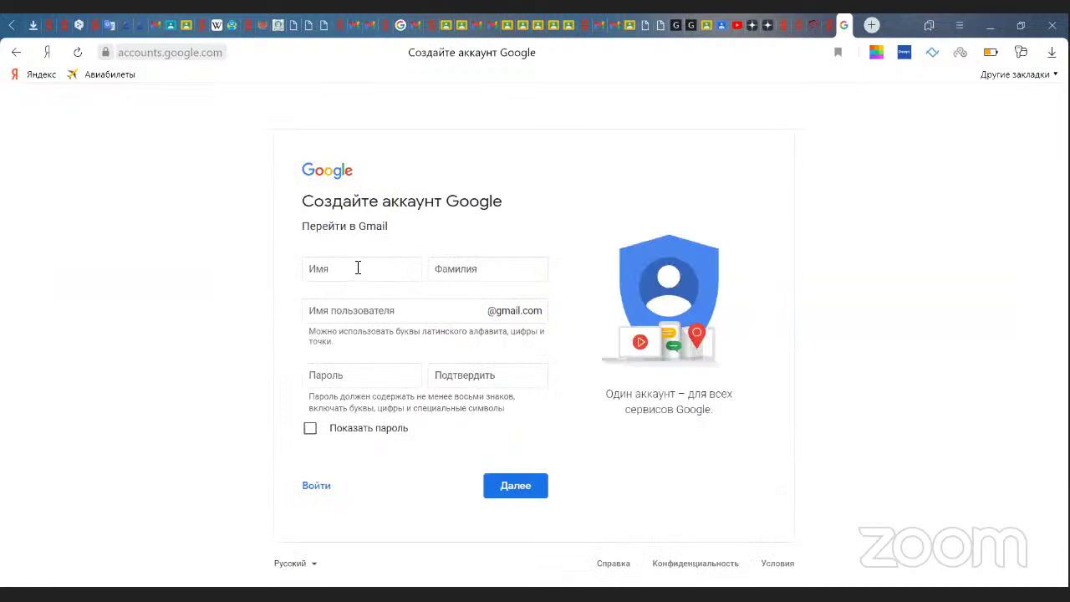
pyautogui.click(358, 268)
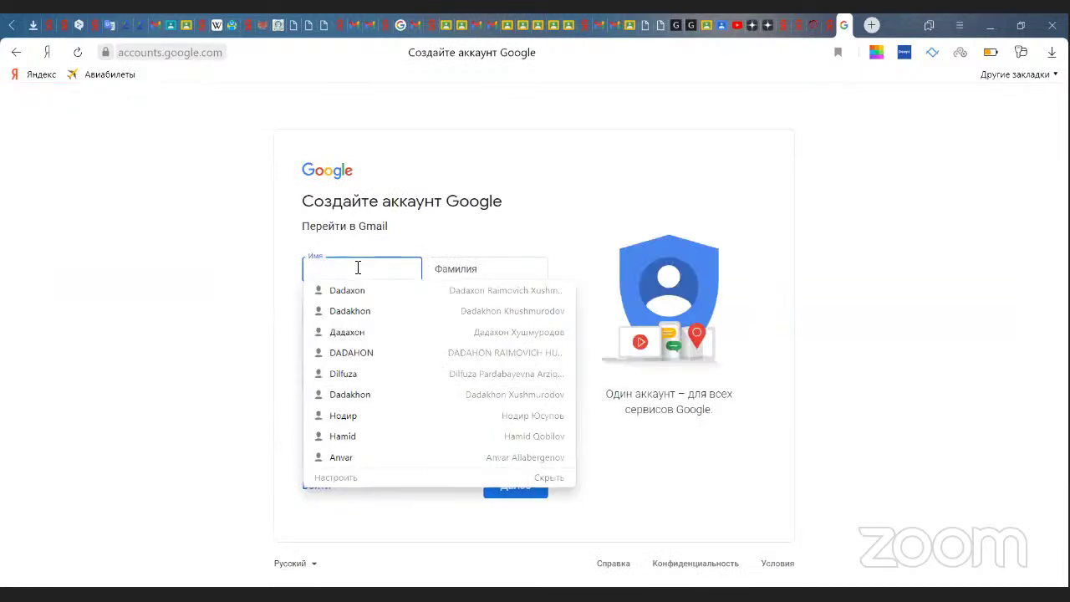
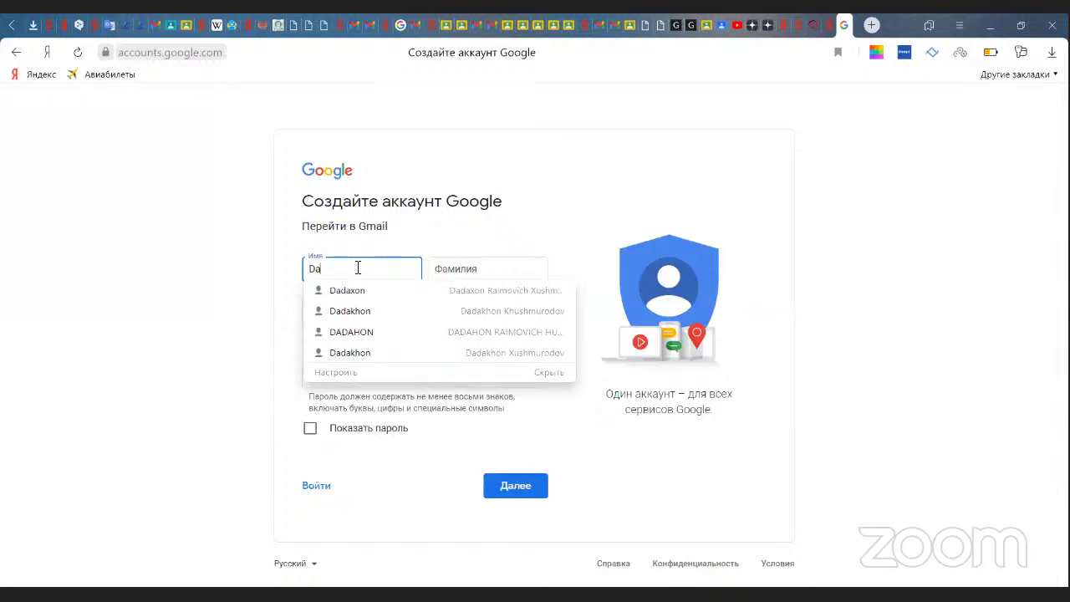
pyautogui.click(488, 268)
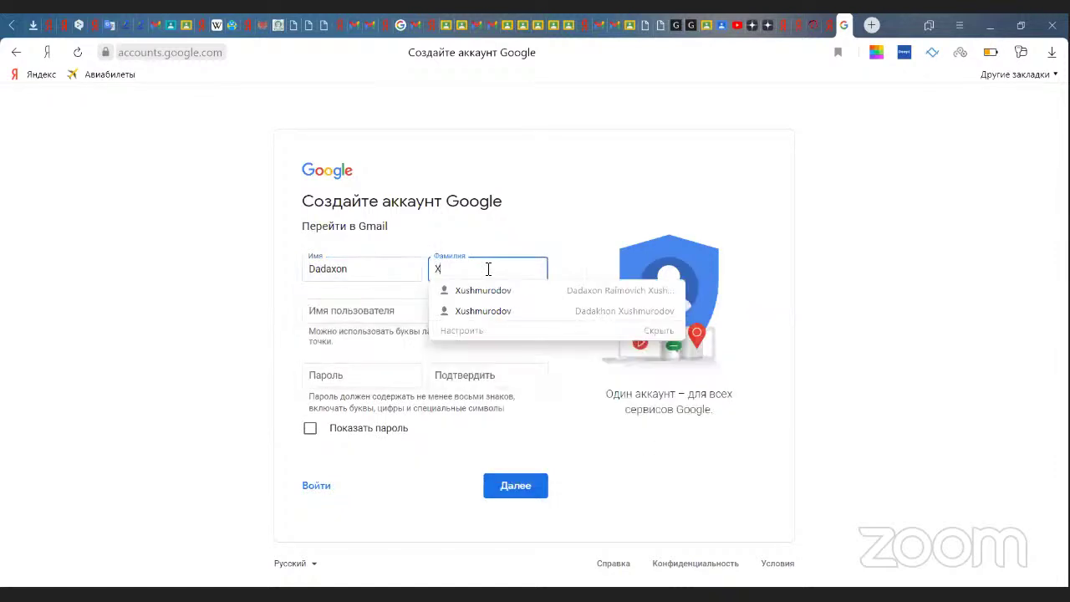
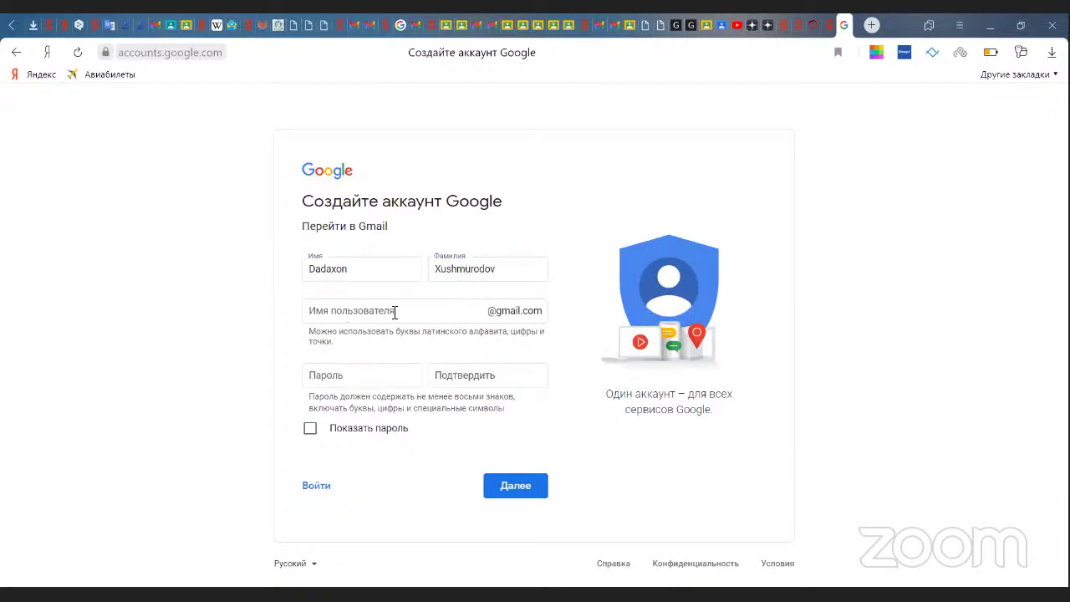
# - Enter the chosen username for the new Gmail address
pyautogui.click(395, 312)
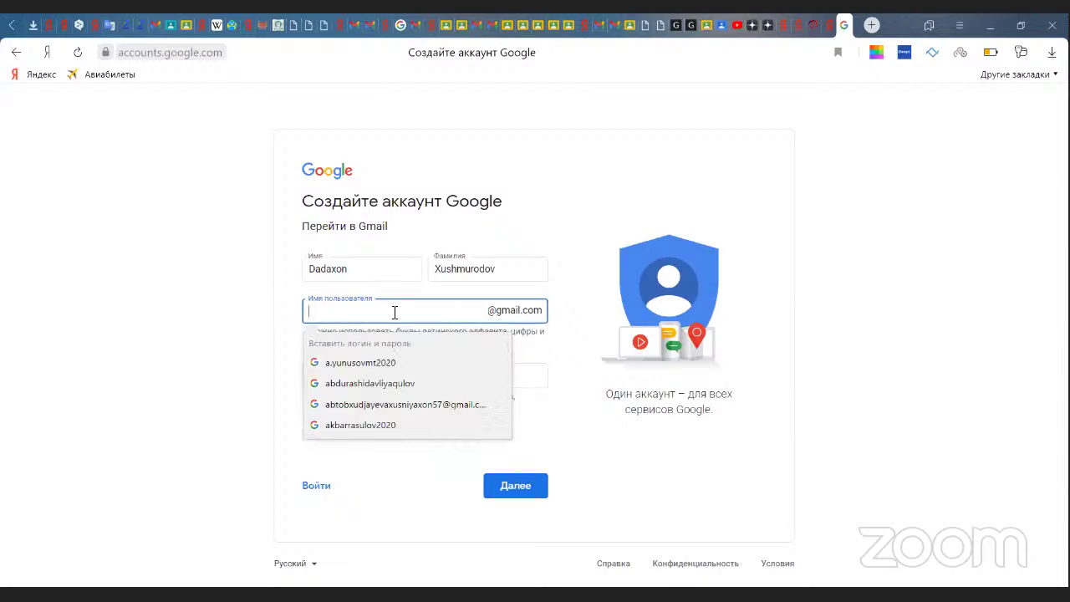
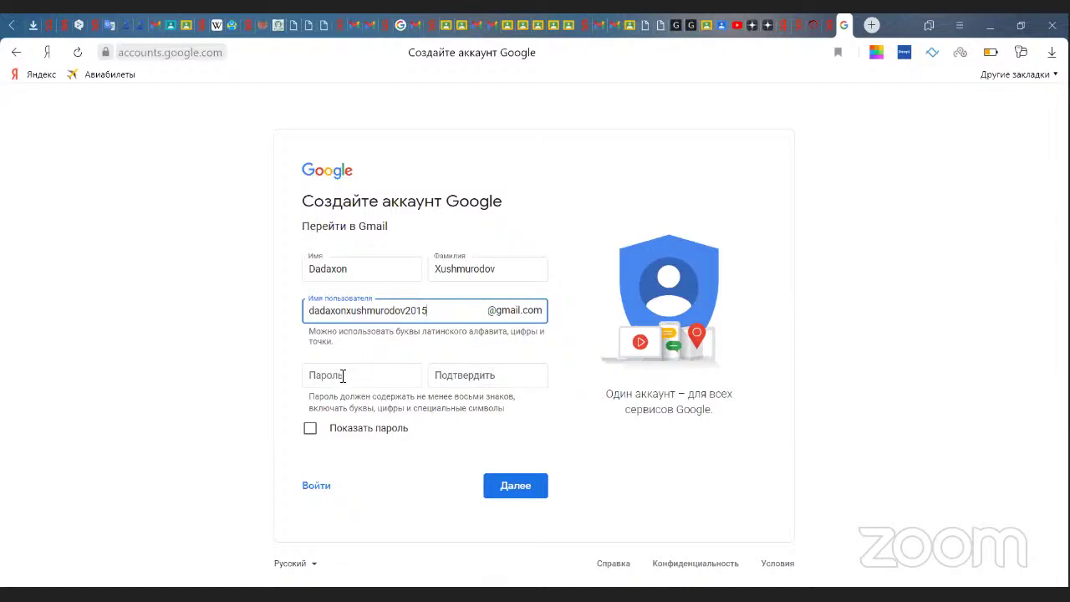
# - Show the password, enter and confirm the new account's password, and submit the details
pyautogui.click(311, 430)
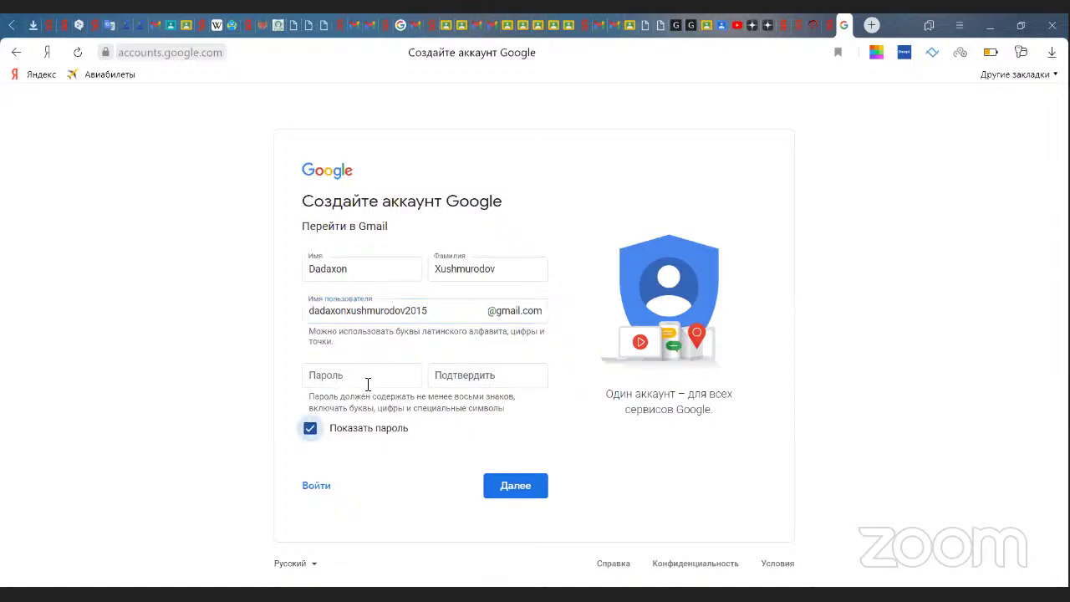
pyautogui.click(351, 375)
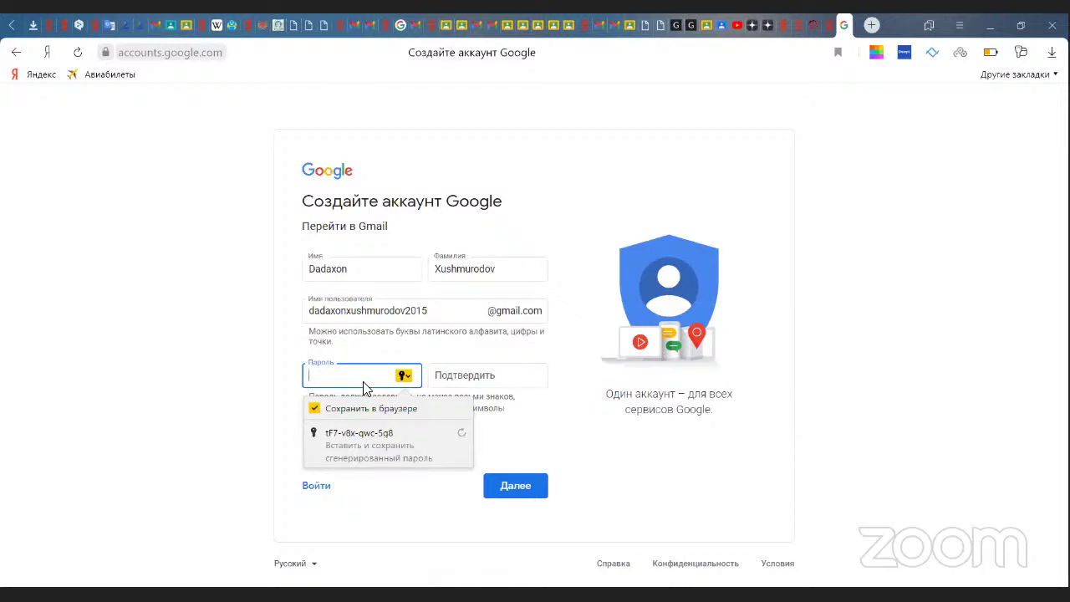
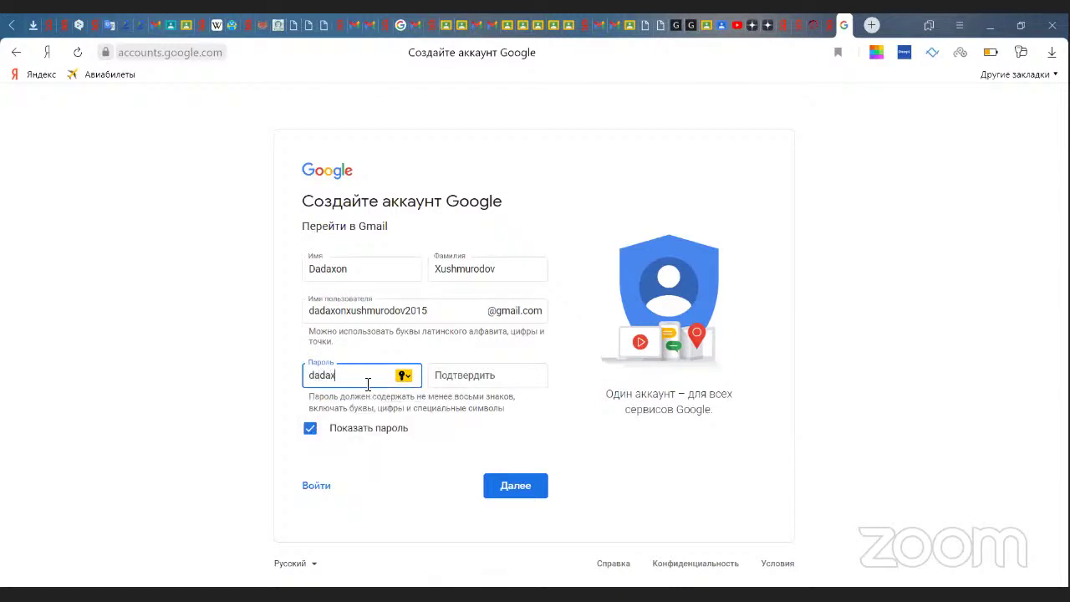
pyautogui.click(490, 377)
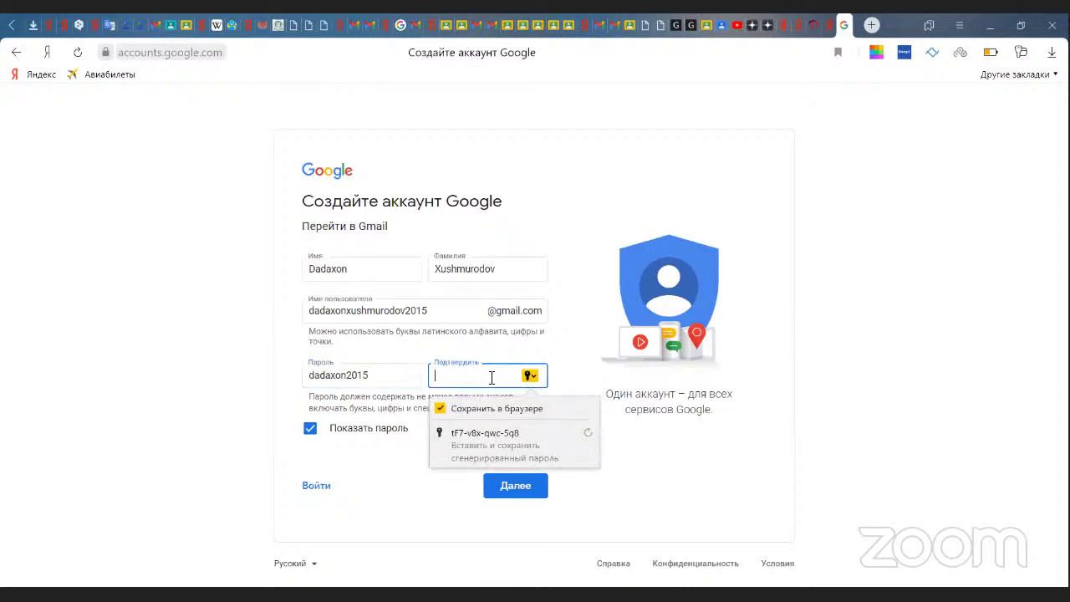
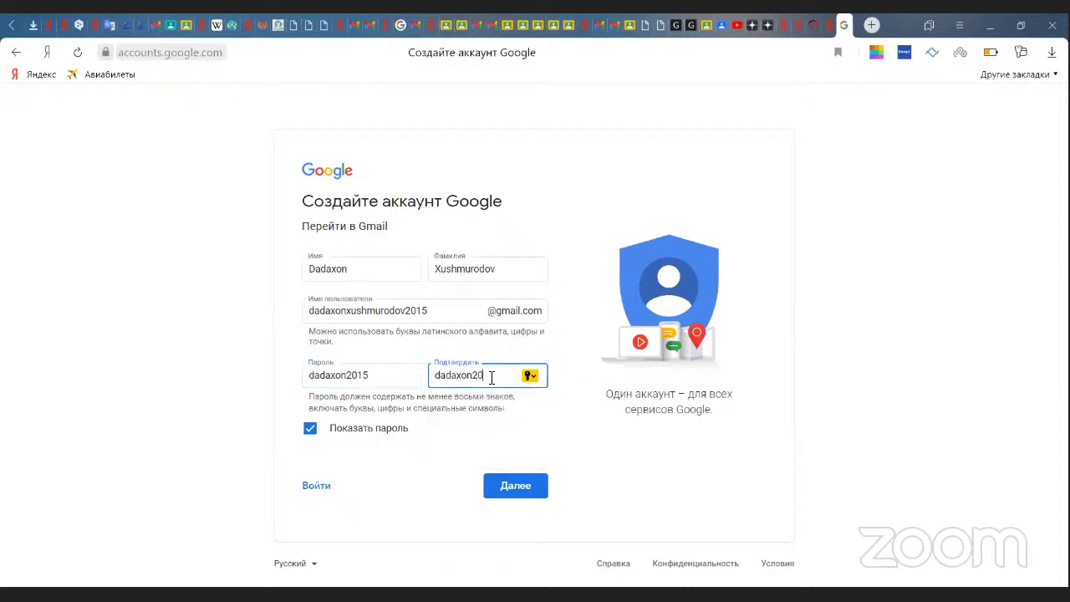
pyautogui.click(538, 485)
pyautogui.click(519, 492)
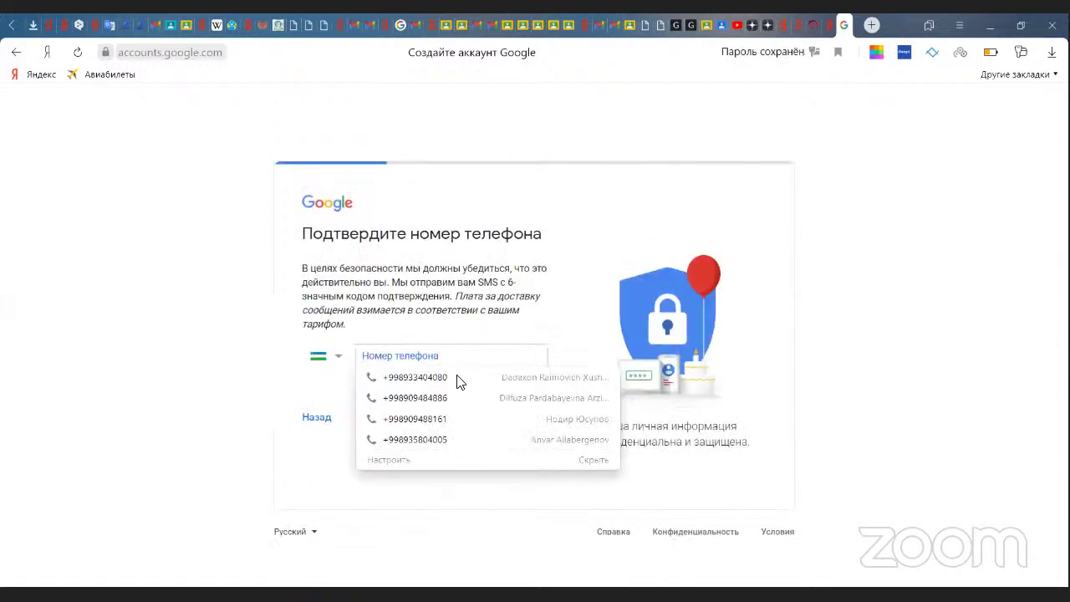
# - Fill in the suggested mobile number and submit it for verification
pyautogui.click(459, 382)
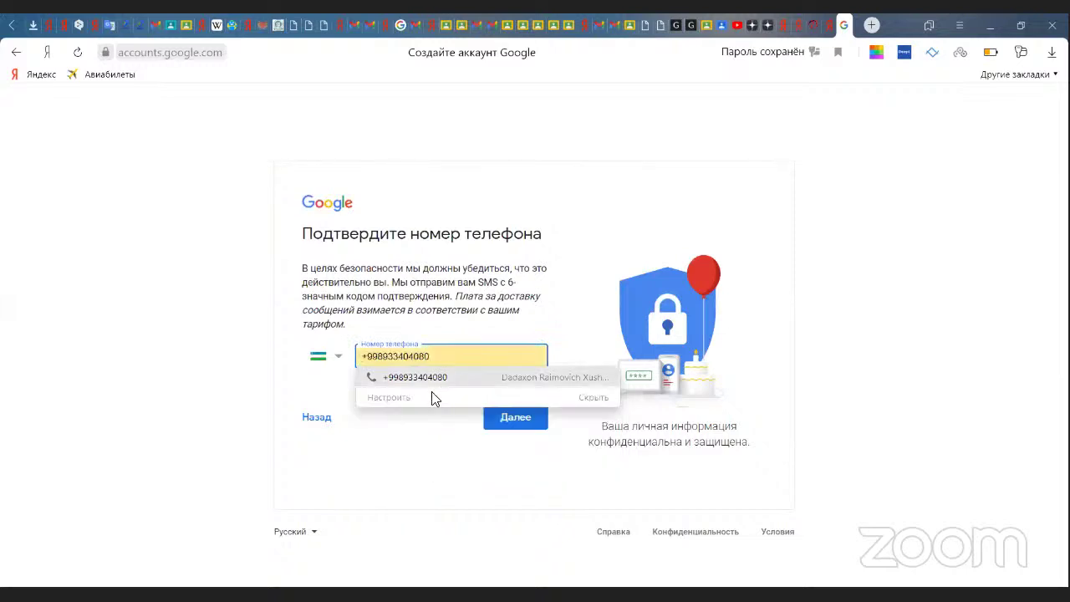
pyautogui.click(422, 420)
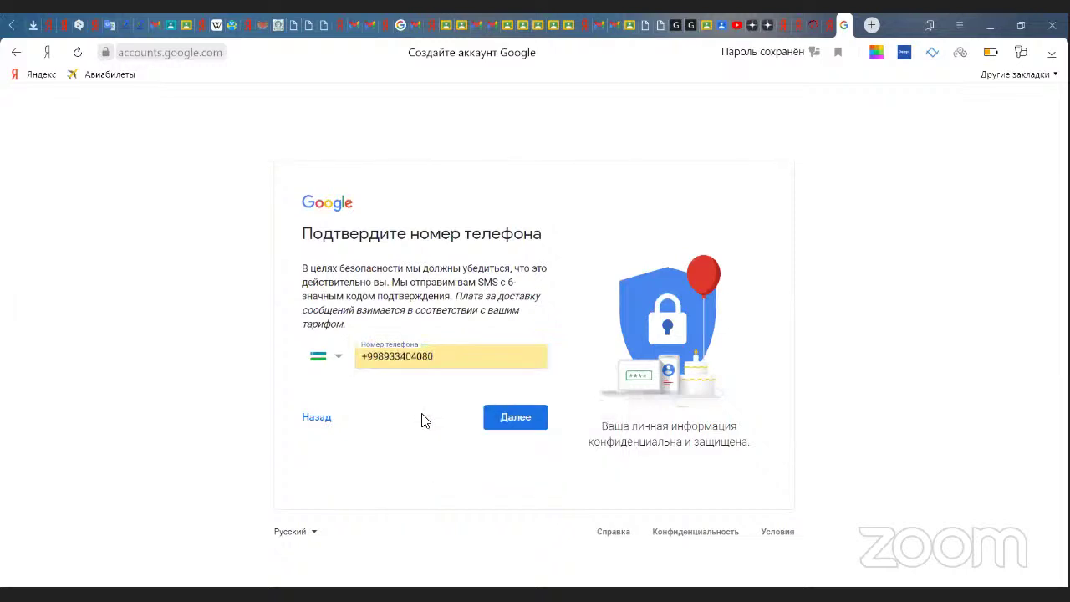
pyautogui.click(434, 361)
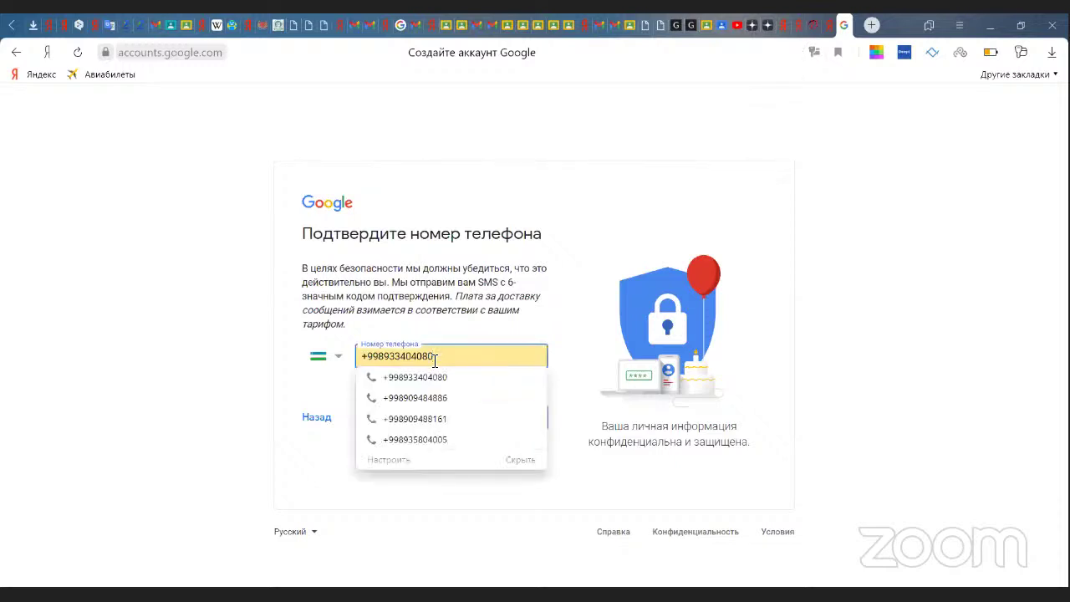
pyautogui.click(397, 479)
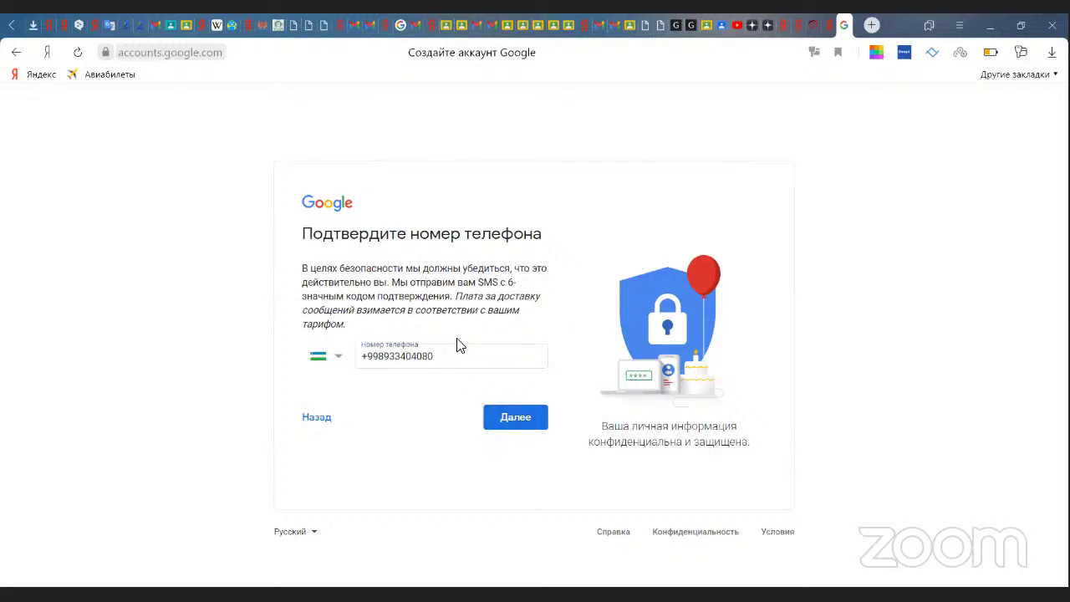
pyautogui.click(521, 421)
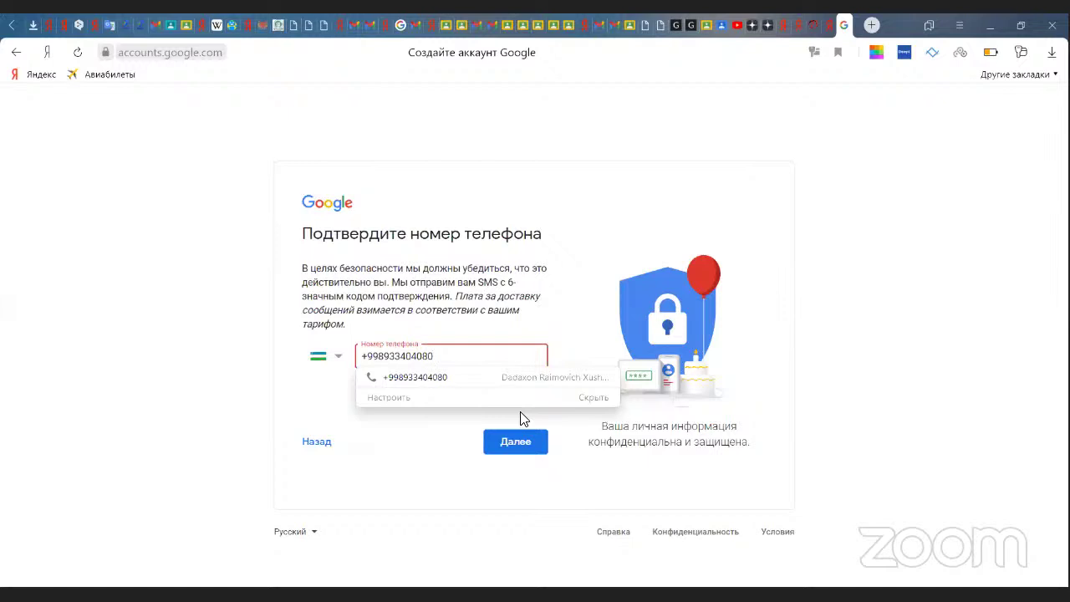
# - Replace the rejected number with a different mobile number, removing the duplicated 9
pyautogui.press('BackSpace')
pyautogui.press('BackSpace')
pyautogui.press('BackSpace')
pyautogui.press('BackSpace')
pyautogui.press('BackSpace')
pyautogui.press('BackSpace')
pyautogui.press('BackSpace')
pyautogui.press('BackSpace')
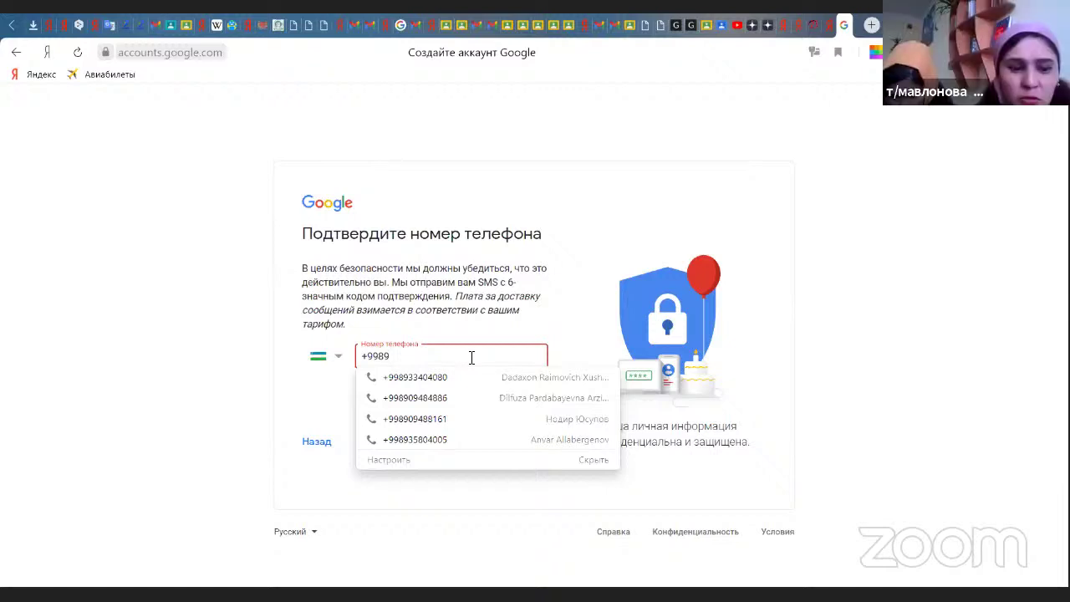
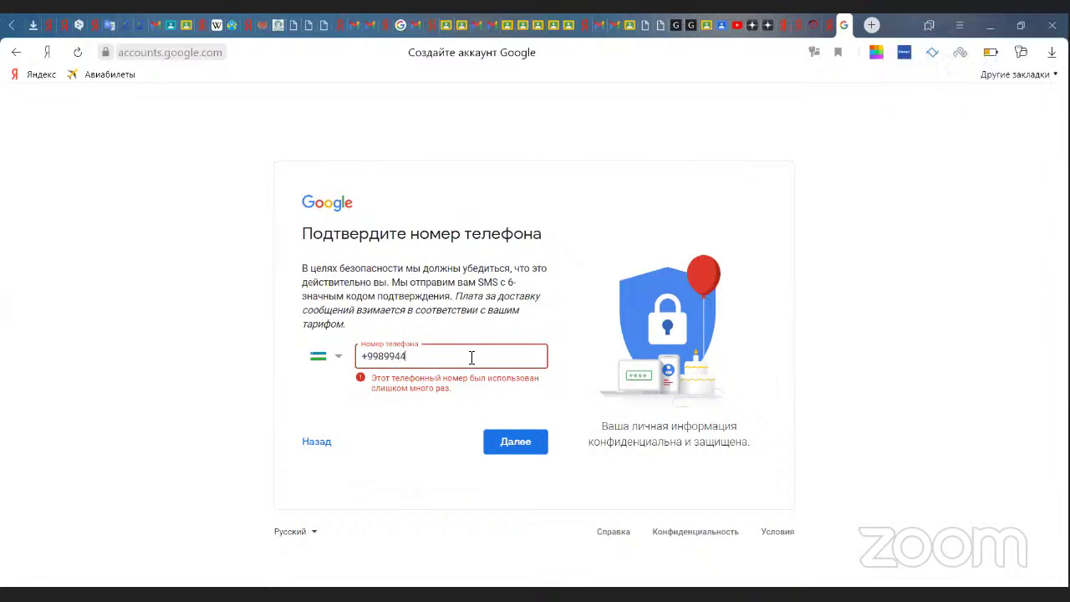
pyautogui.click(388, 354)
pyautogui.press('BackSpace')
# - Submit the corrected number, then enter and confirm the six-digit SMS code
pyautogui.click(518, 446)
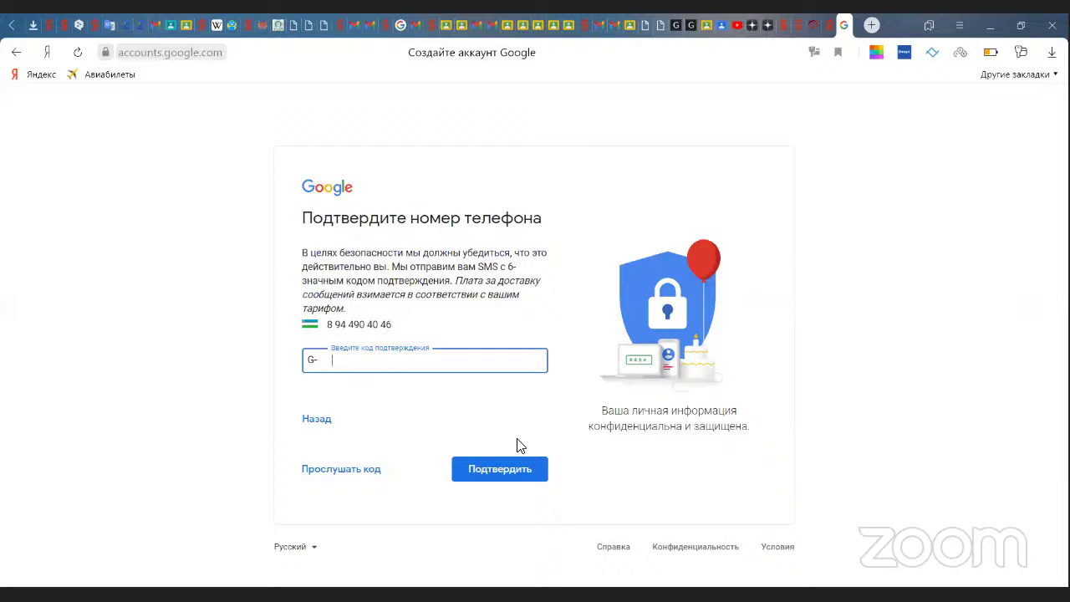
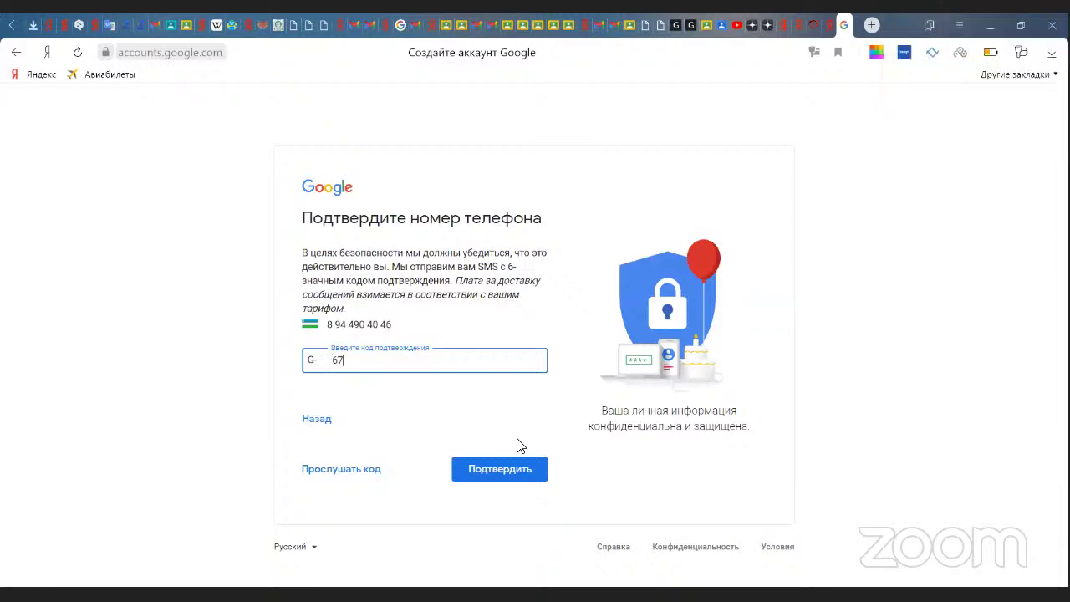
pyautogui.click(509, 472)
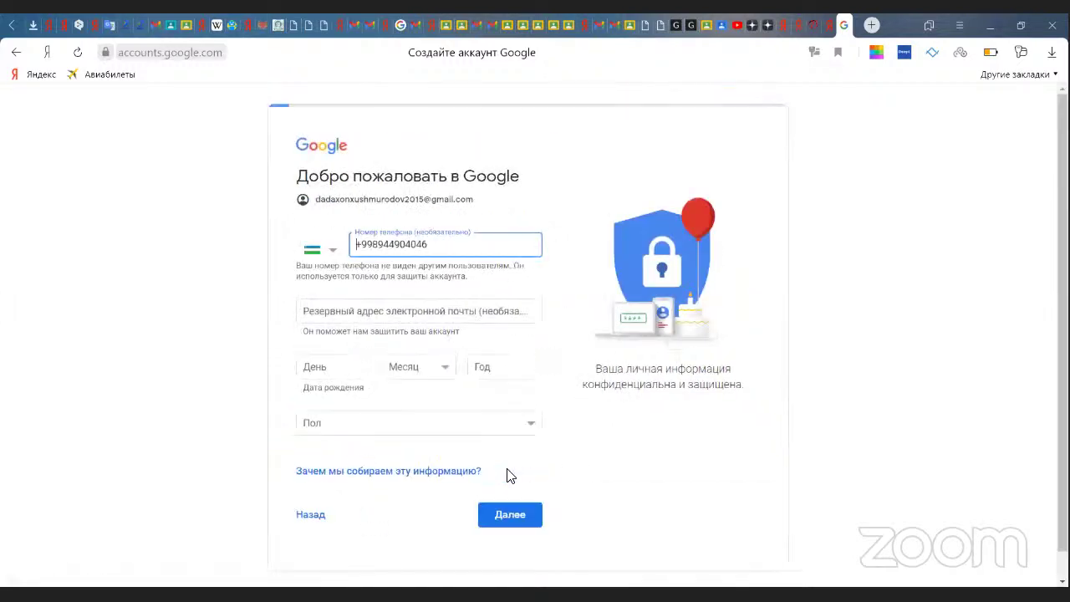
# - Enter the birth day, month Май and year, set gender to Не указан, and continue
pyautogui.click(330, 365)
pyautogui.write('4')
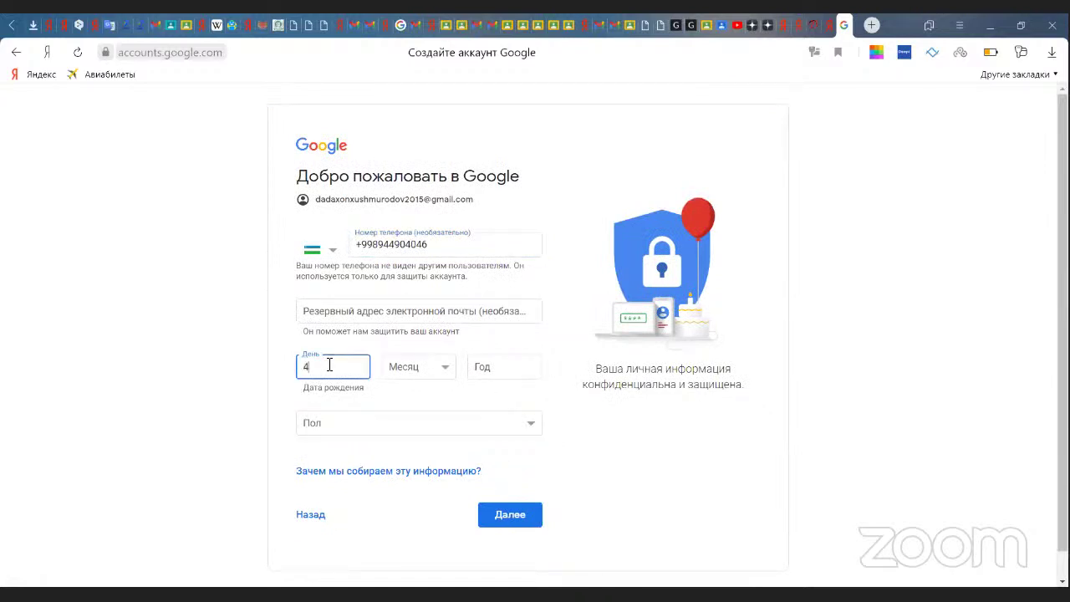
pyautogui.click(447, 377)
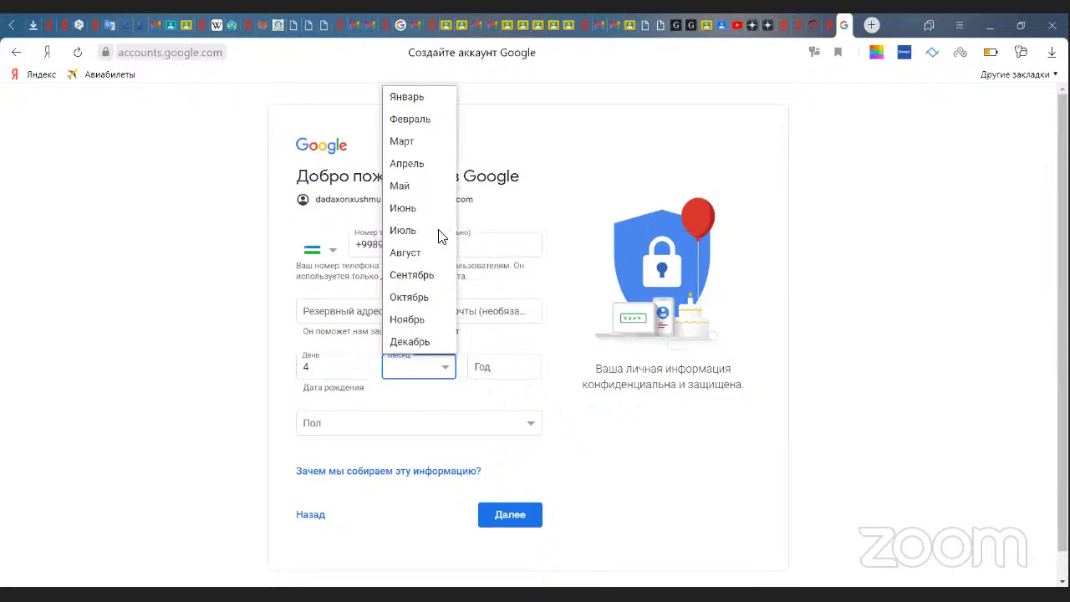
pyautogui.click(445, 184)
pyautogui.click(494, 370)
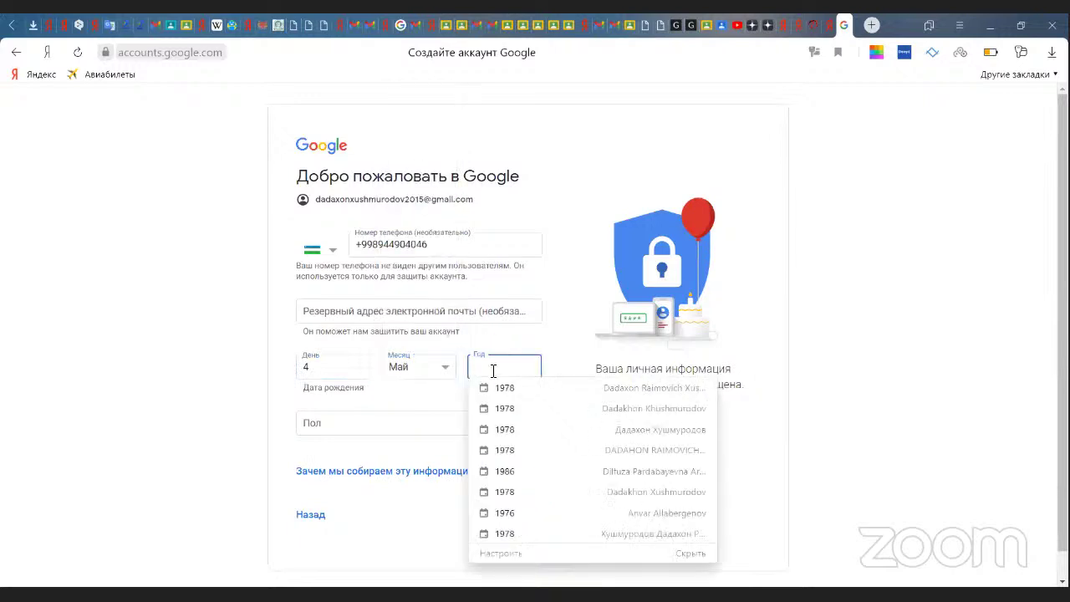
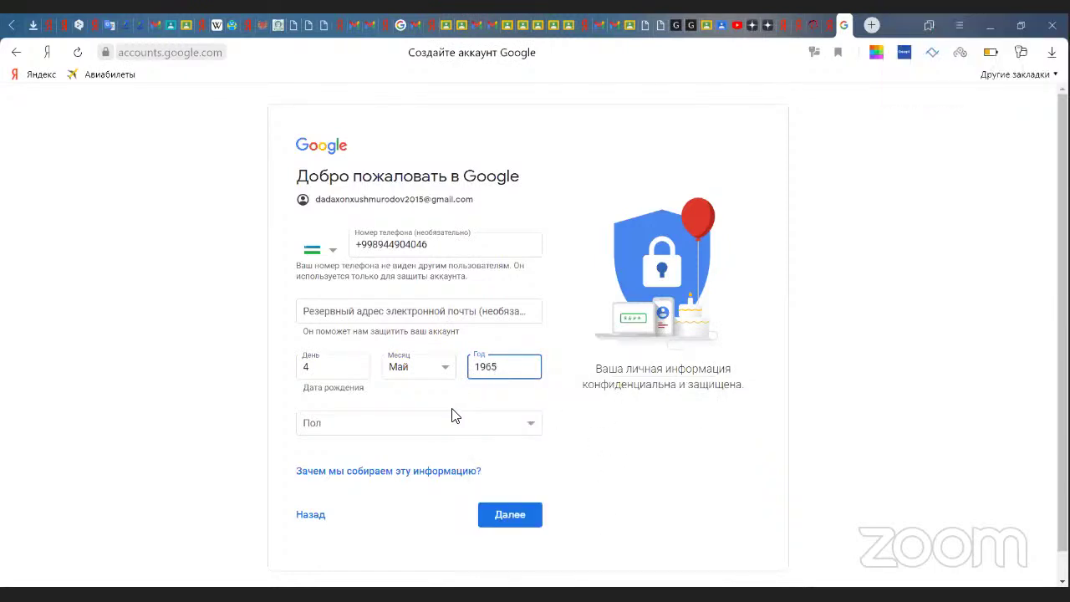
pyautogui.click(451, 423)
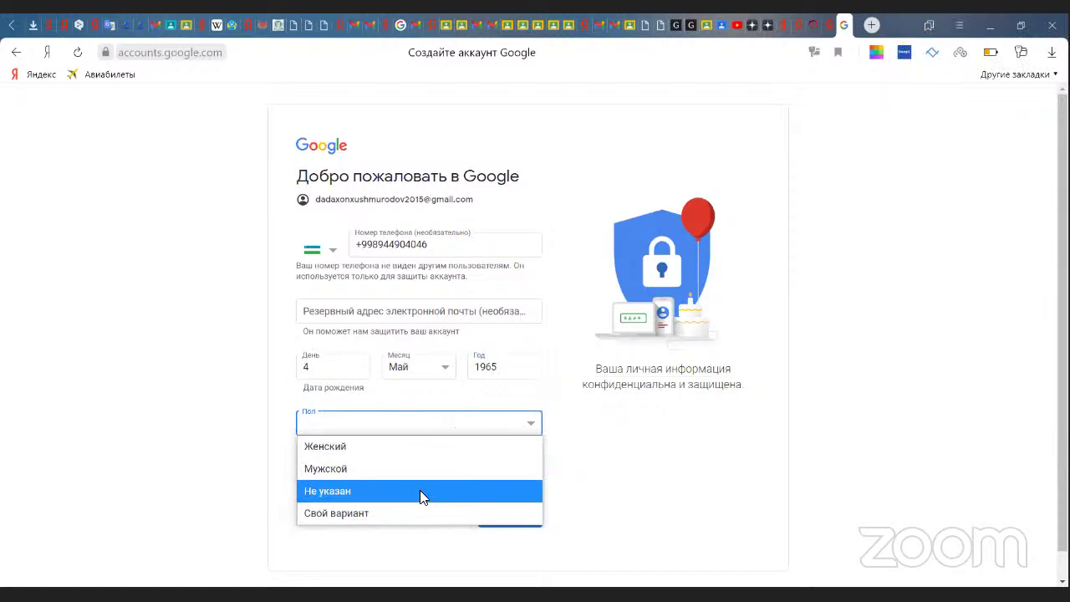
pyautogui.click(420, 495)
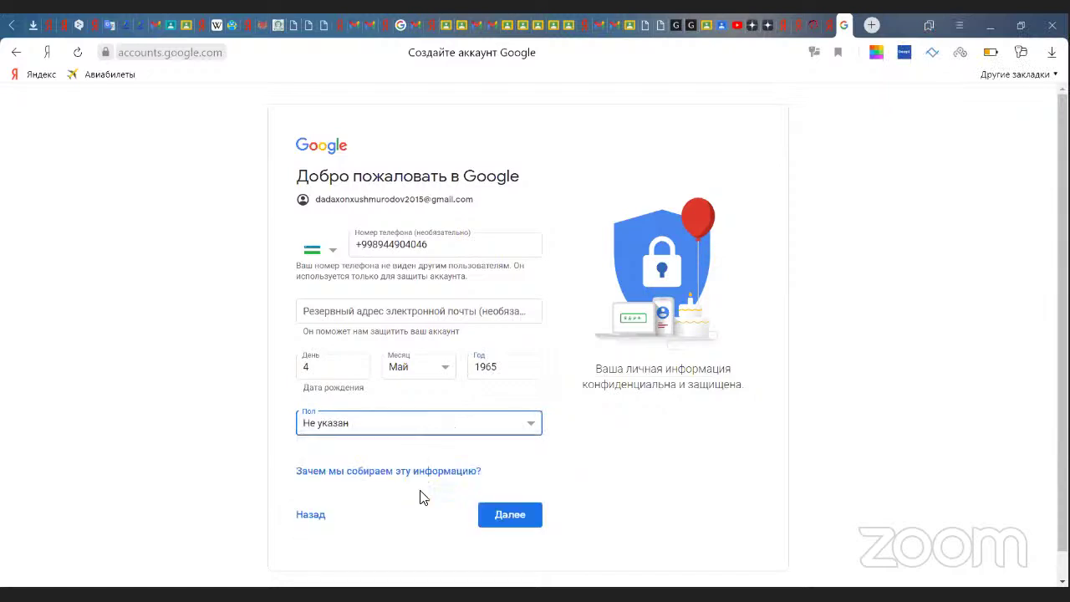
pyautogui.click(508, 515)
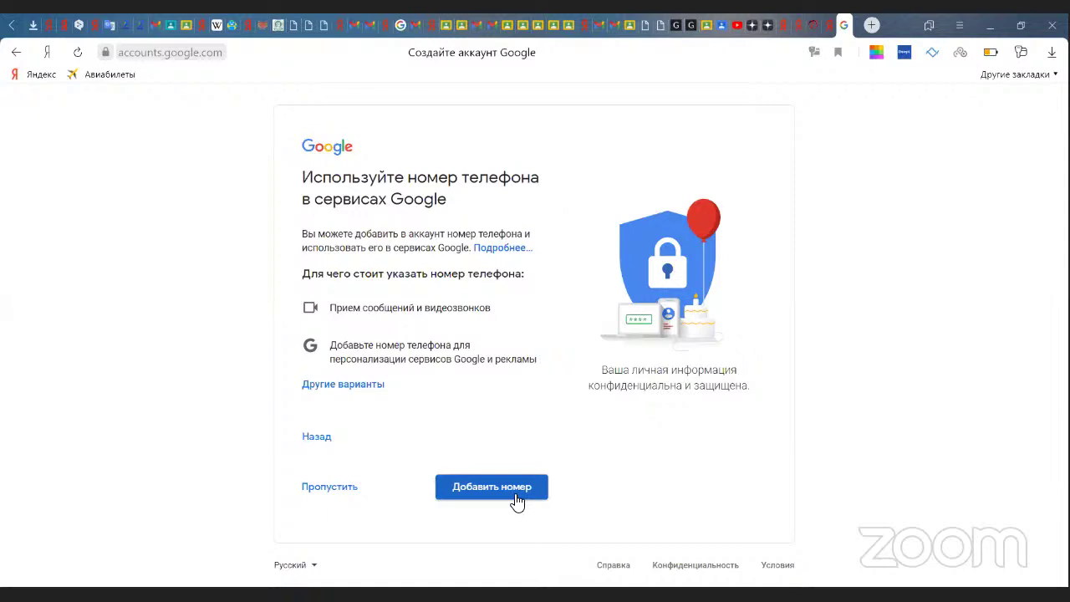
# - Add the phone number to the account and accept the privacy policy and terms with Принимаю
pyautogui.click(516, 493)
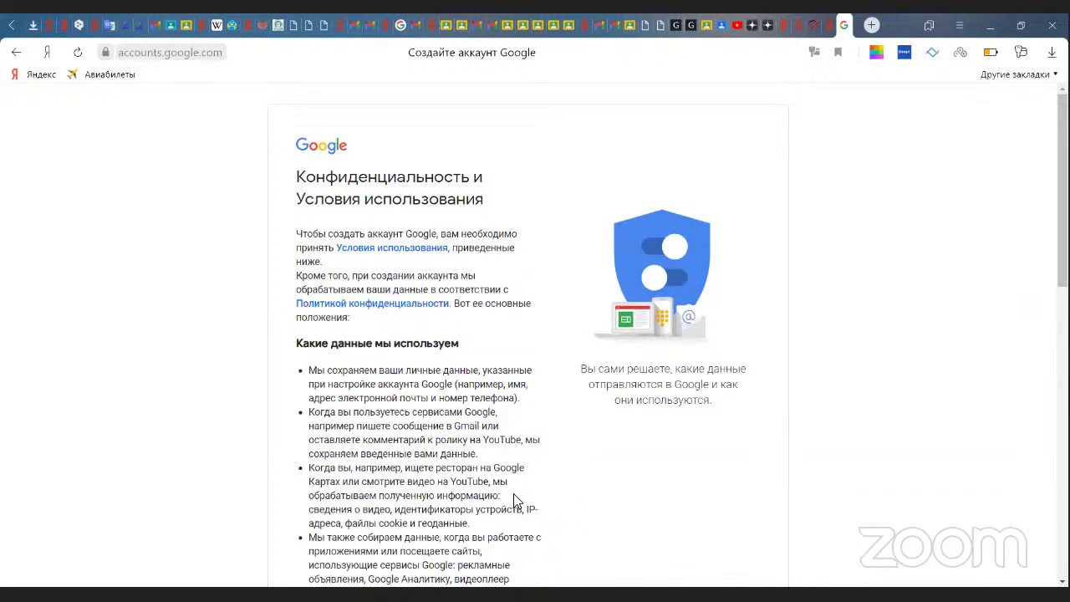
pyautogui.scroll(-3, 514, 497)
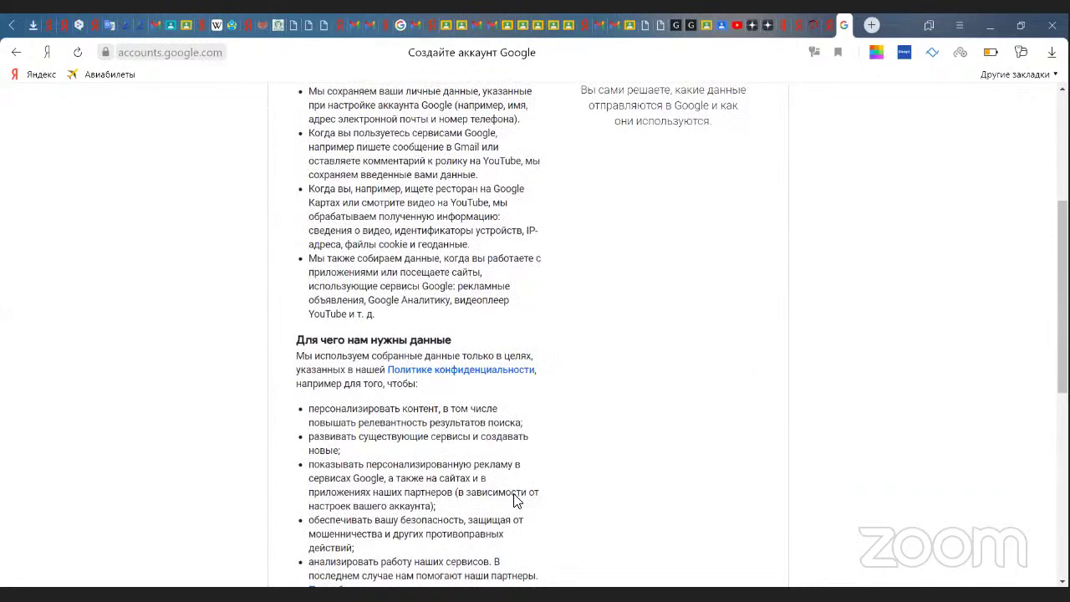
pyautogui.scroll(-2, 514, 499)
pyautogui.scroll(-3, 516, 513)
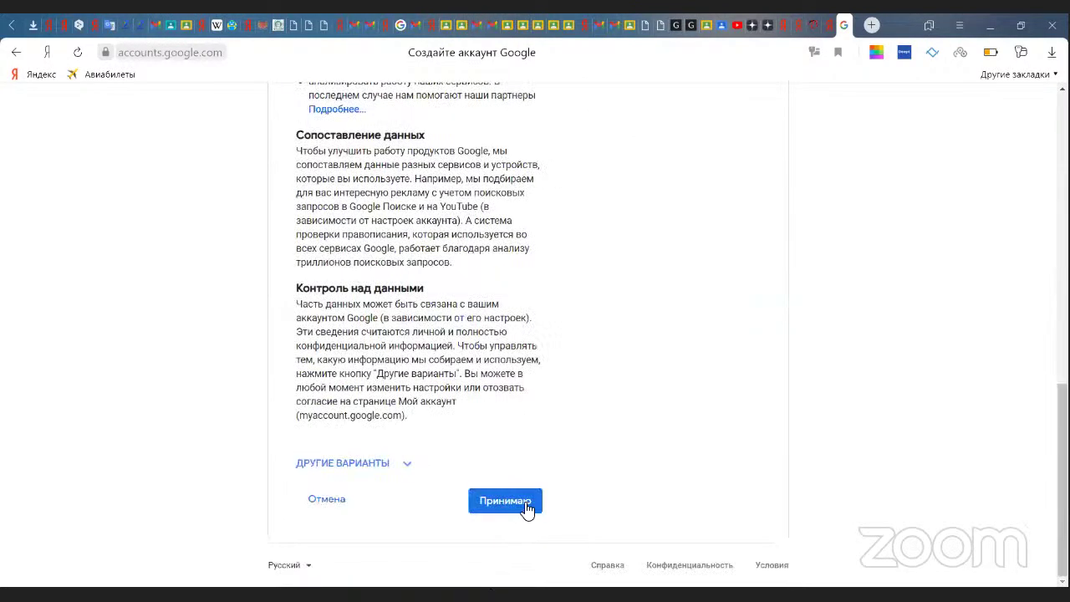
pyautogui.click(526, 508)
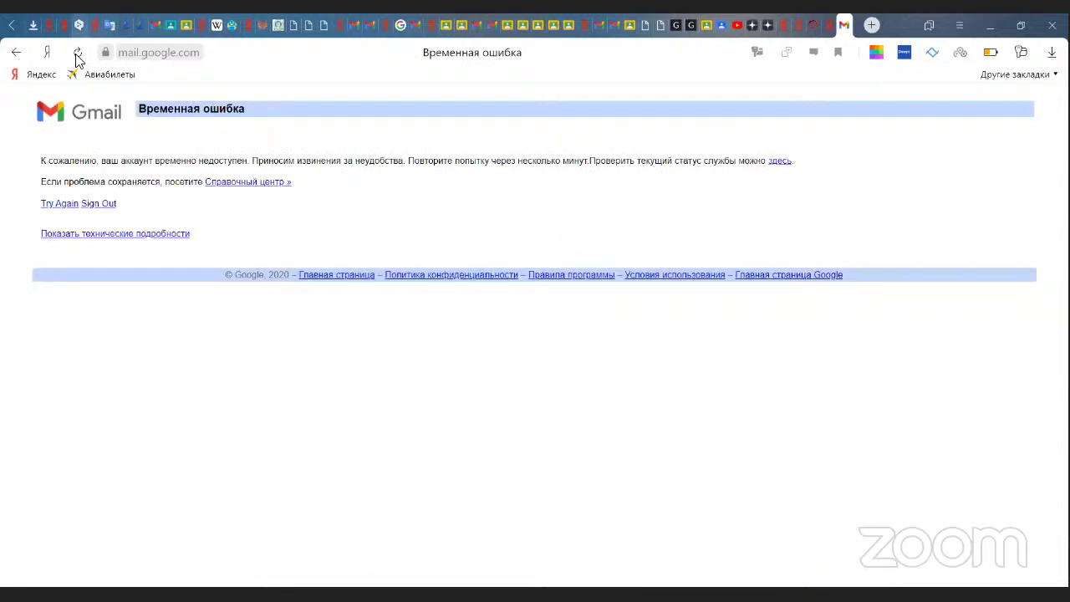
# - Reload the Временная ошибка page until the new account's Gmail inbox loads
pyautogui.click(77, 52)
pyautogui.click(216, 53)
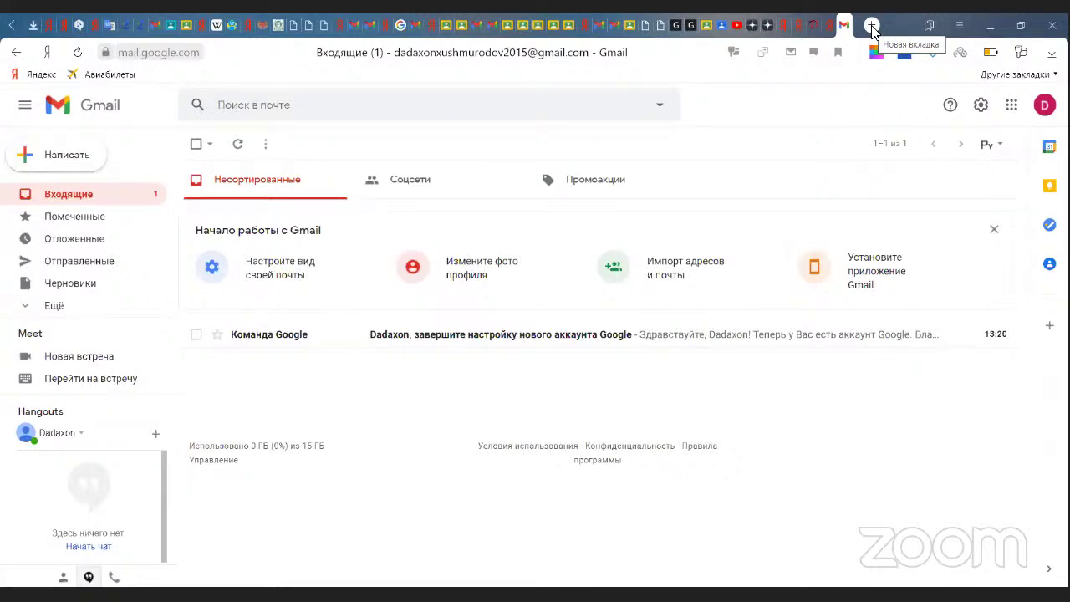
# - Open a new browser tab and enter classroom.google.com in the address bar
pyautogui.click(872, 27)
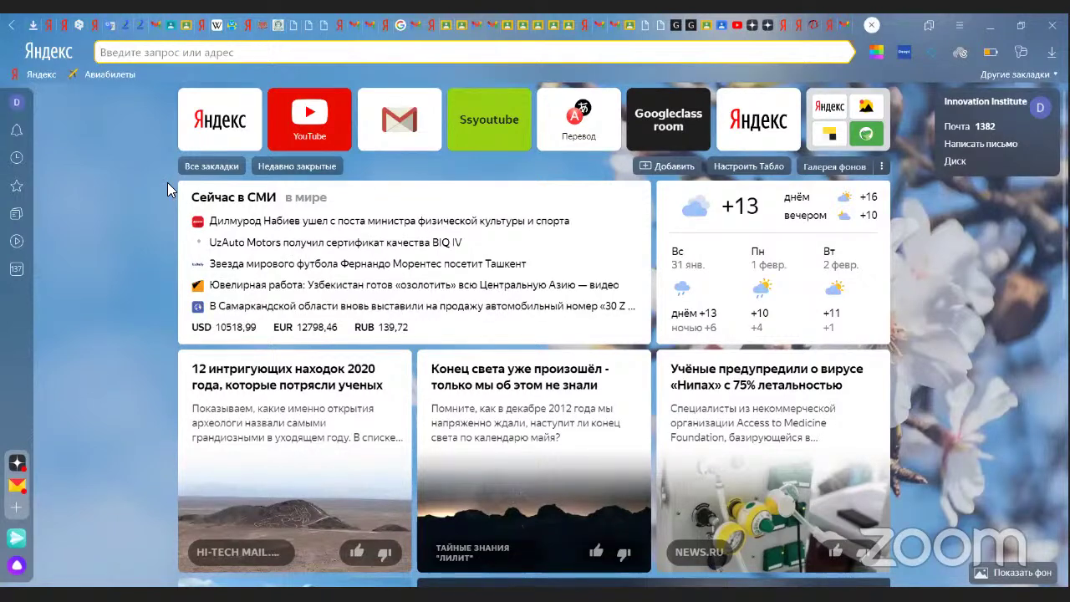
pyautogui.click(134, 51)
pyautogui.write('cl')
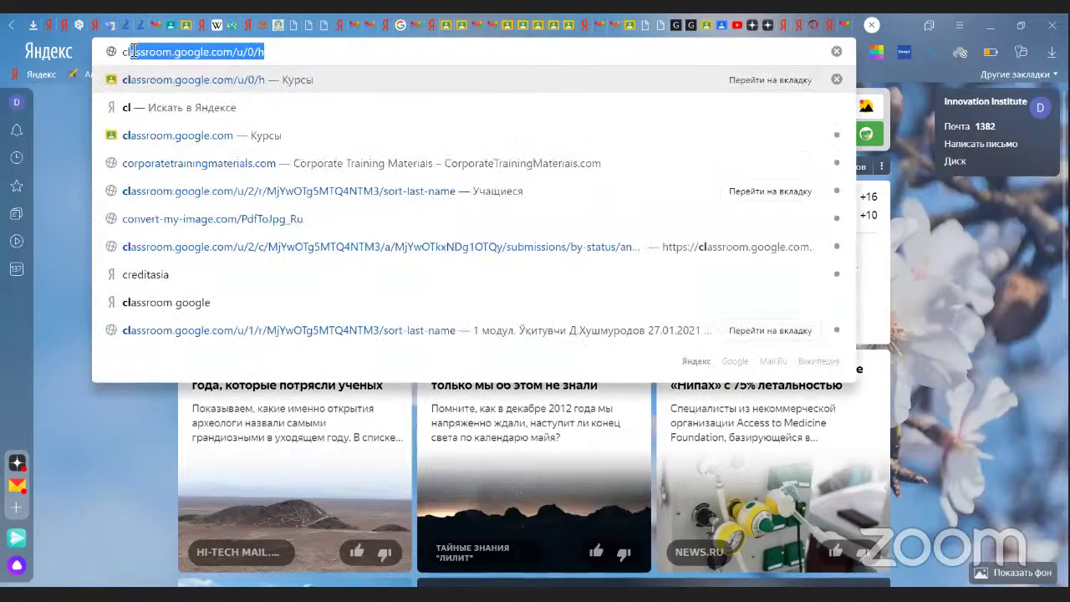
pyautogui.write('assroom')
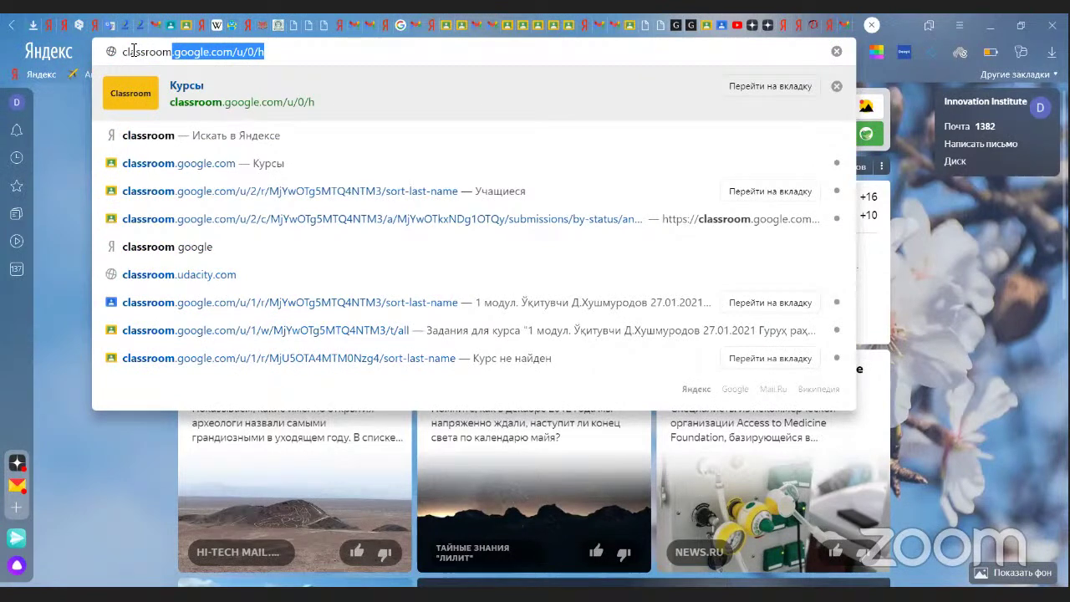
pyautogui.write('.g')
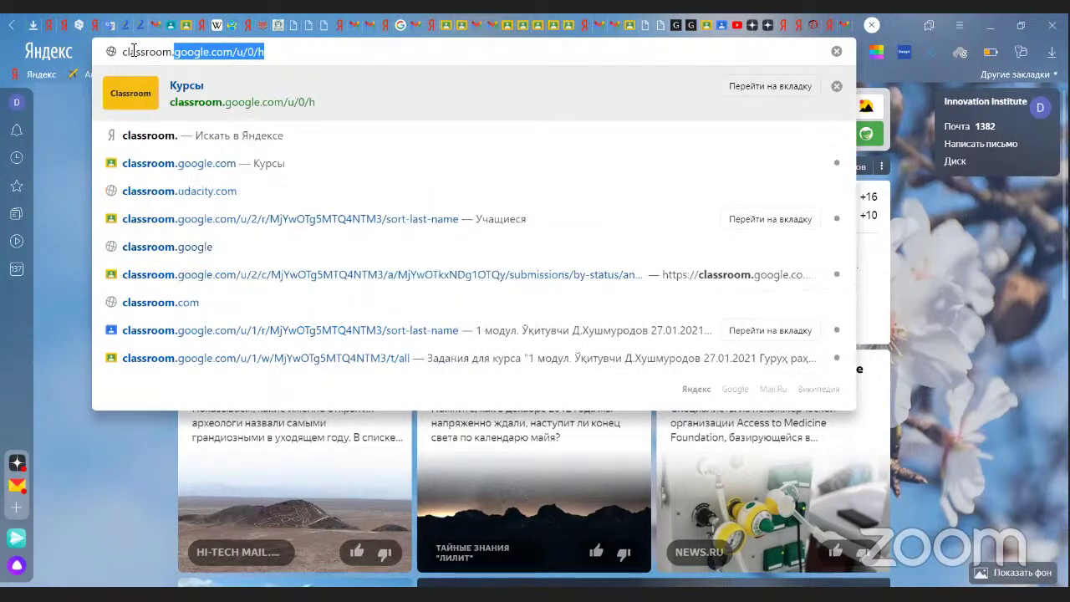
pyautogui.write('oog')
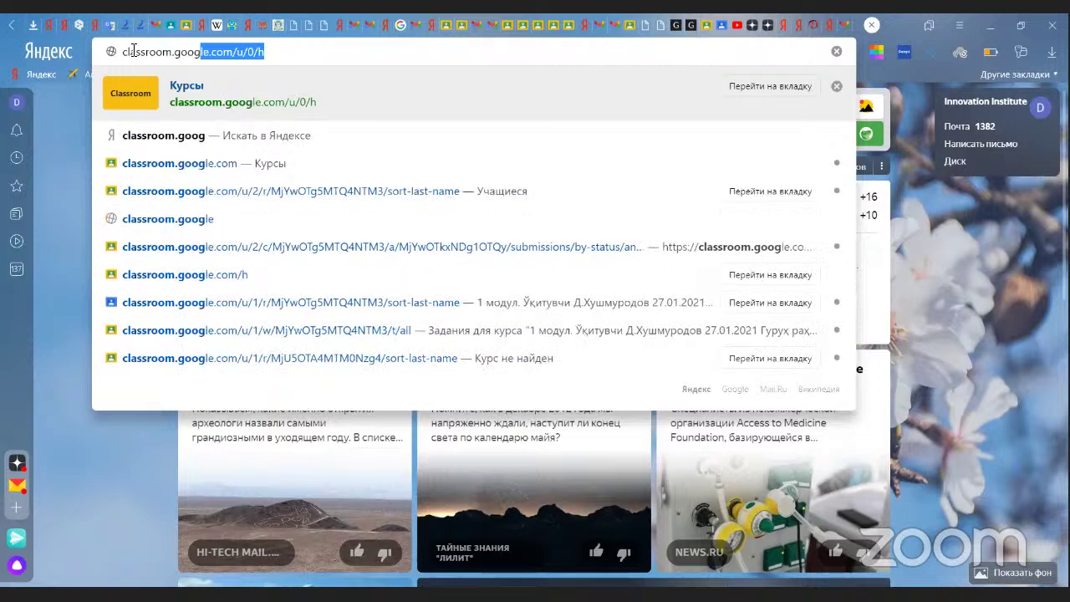
pyautogui.write('l')
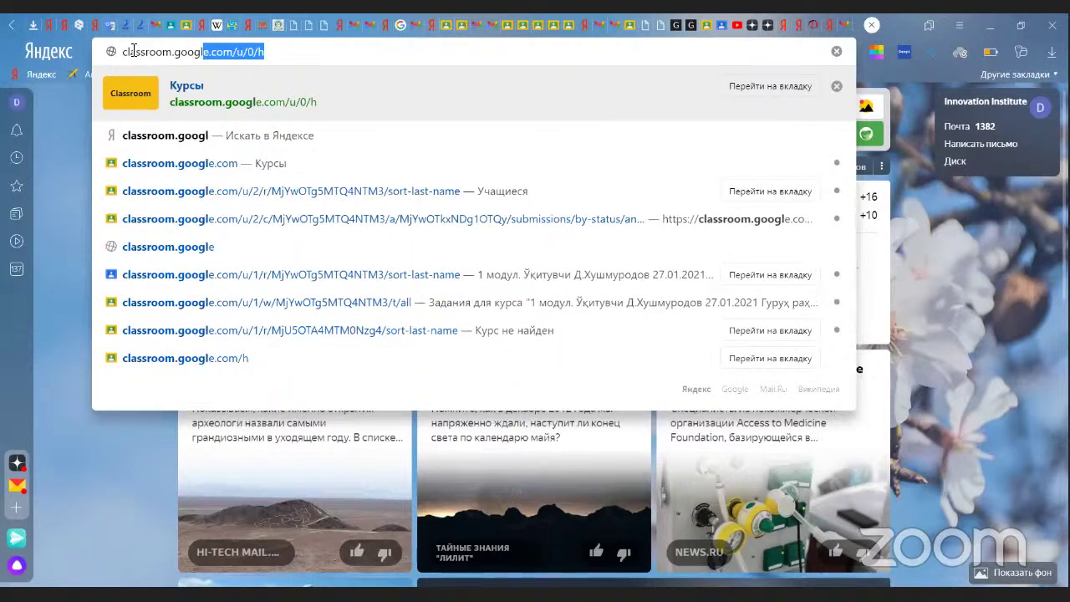
pyautogui.write('e.')
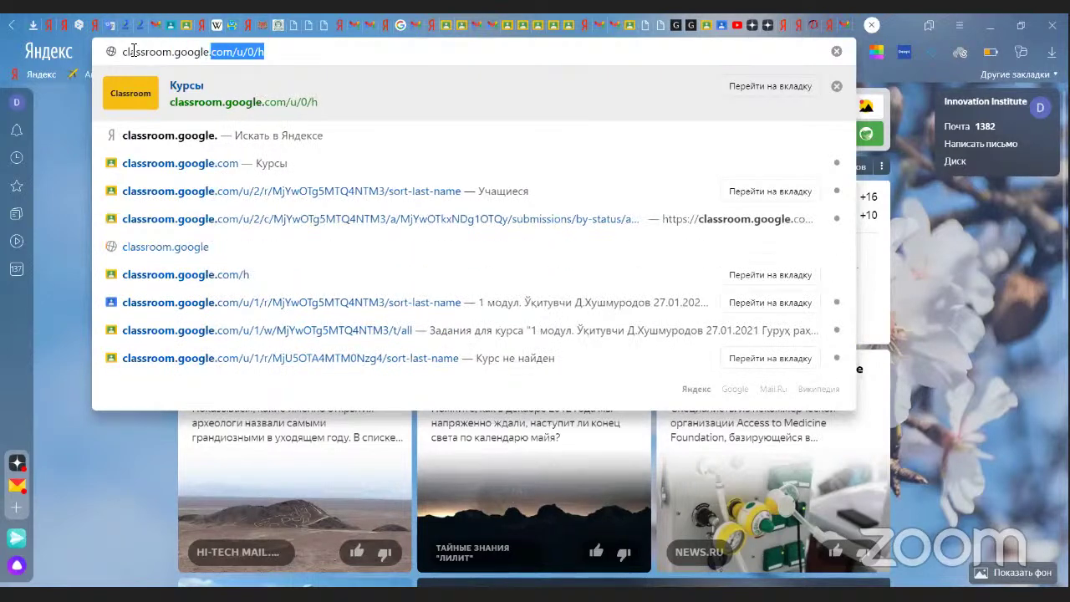
pyautogui.write('com')
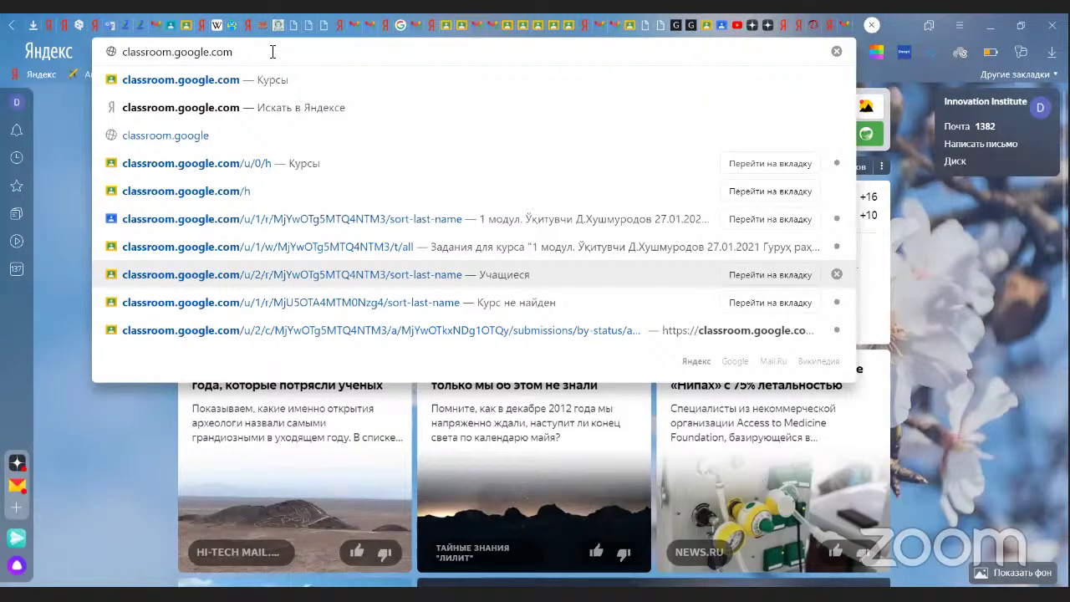
# - Drop the autocompleted suffix and go to classroom.google.com
pyautogui.click(159, 55)
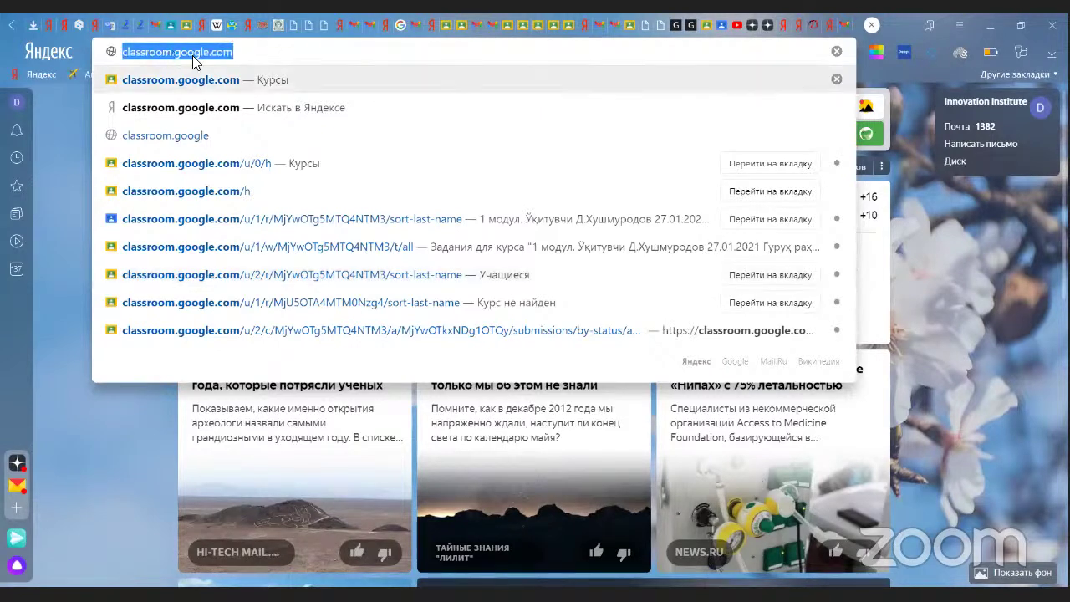
pyautogui.click(255, 55)
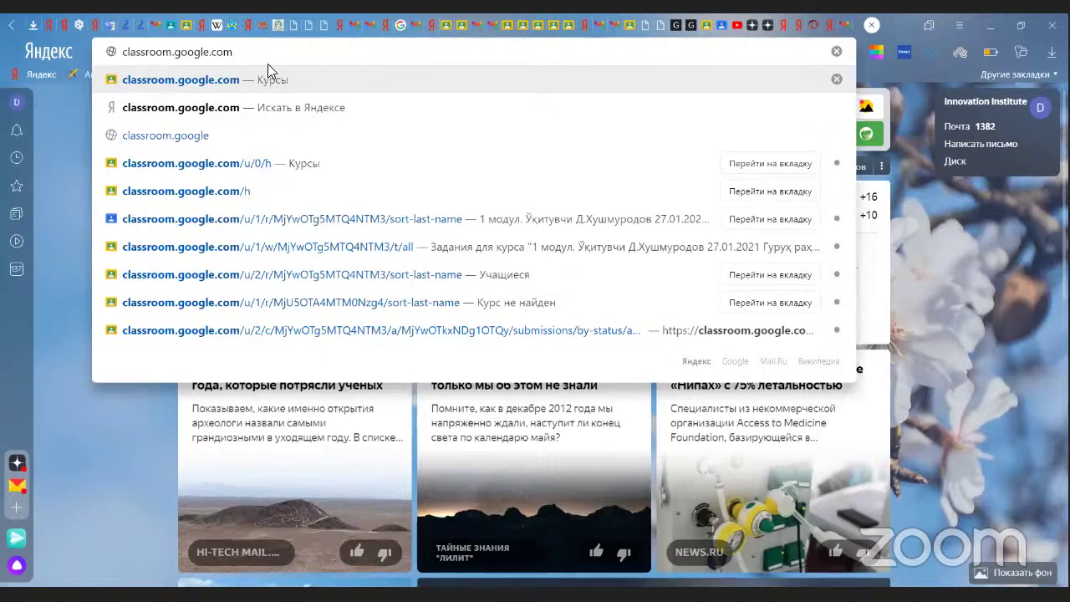
pyautogui.press('Return')
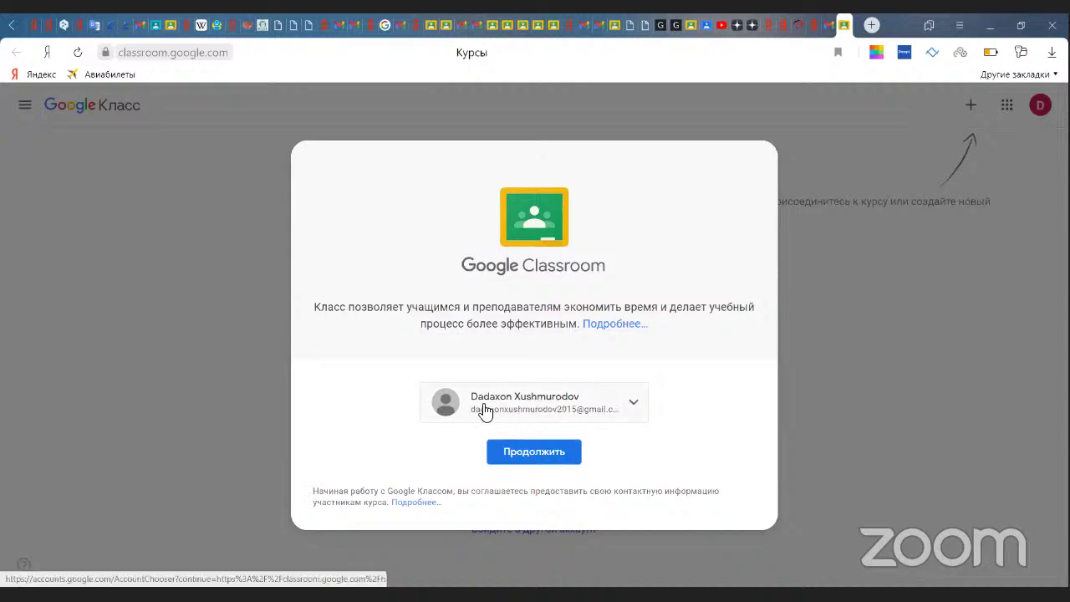
# - Continue past the Classroom welcome dialog to the new account's empty Курсы page
pyautogui.click(517, 457)
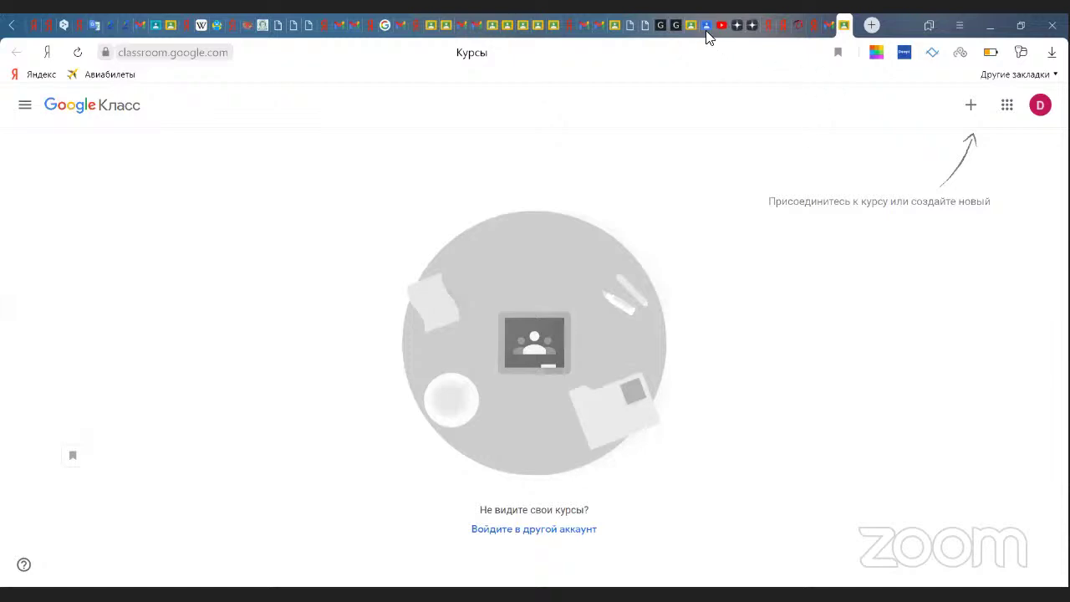
# - From the Курс не найден tab, pick a different saved account in the account chooser
pyautogui.moveTo(708, 34)
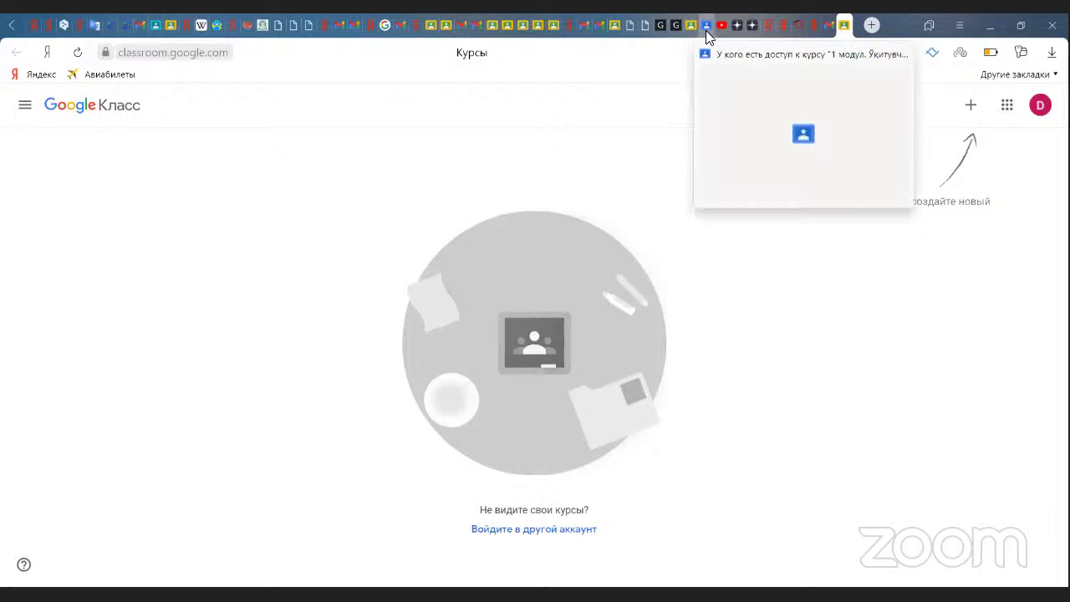
pyautogui.click(724, 49)
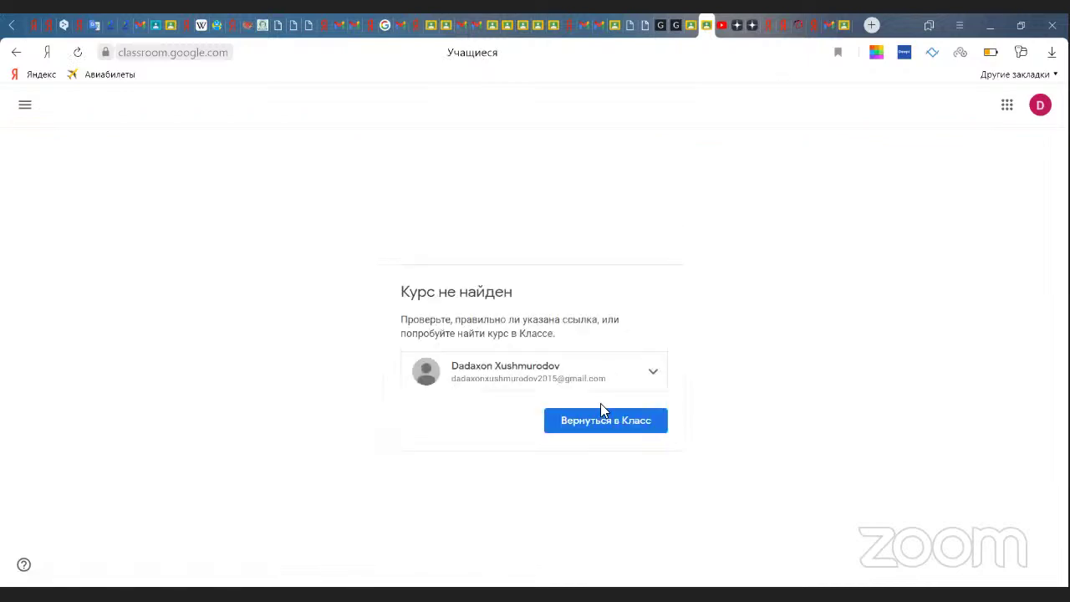
pyautogui.click(658, 375)
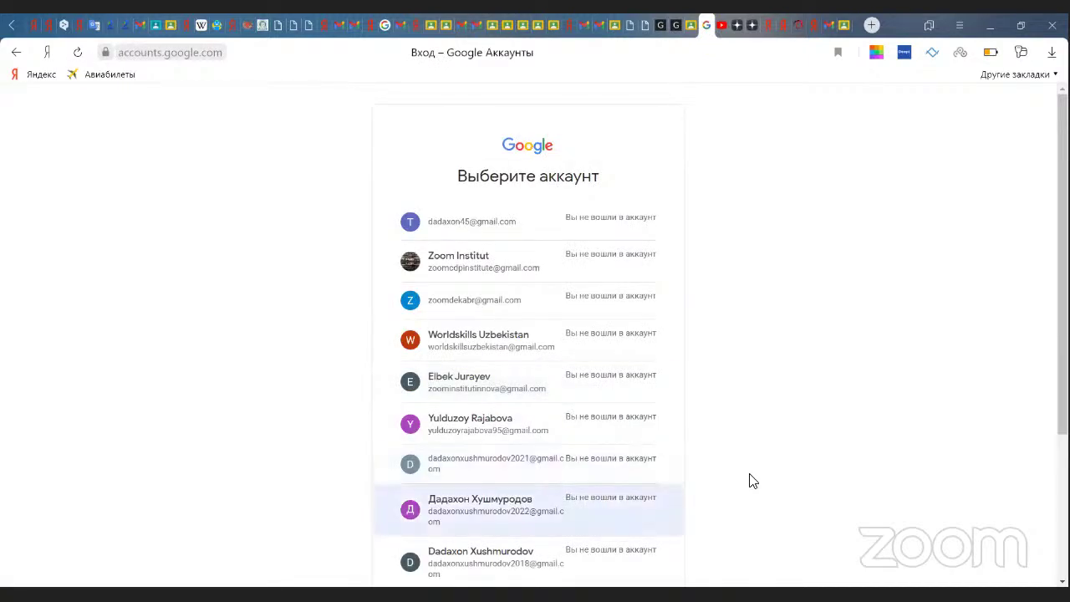
pyautogui.scroll(-3, 750, 481)
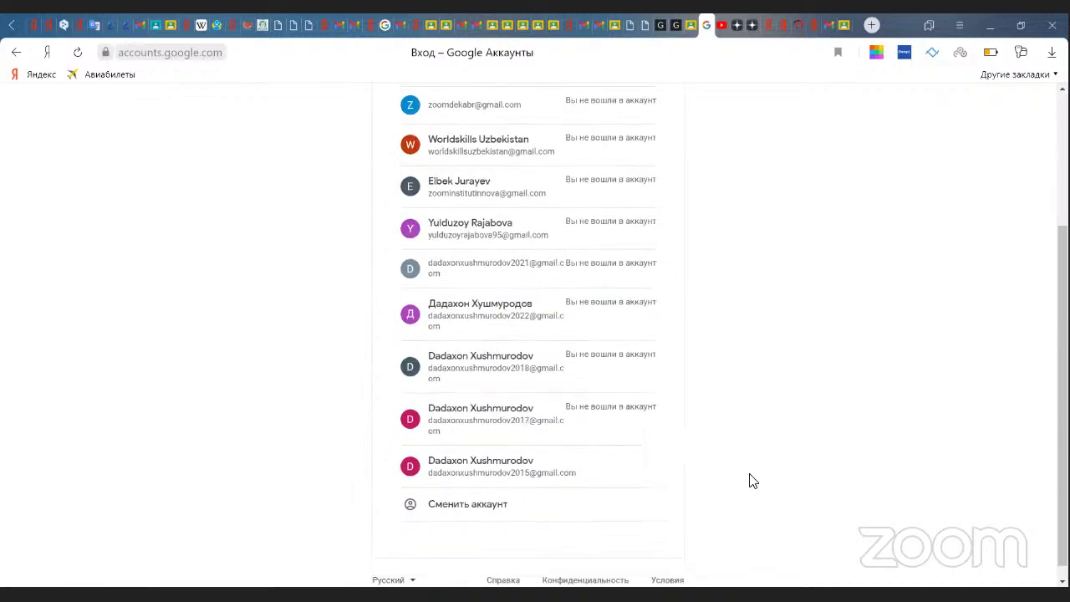
pyautogui.click(586, 420)
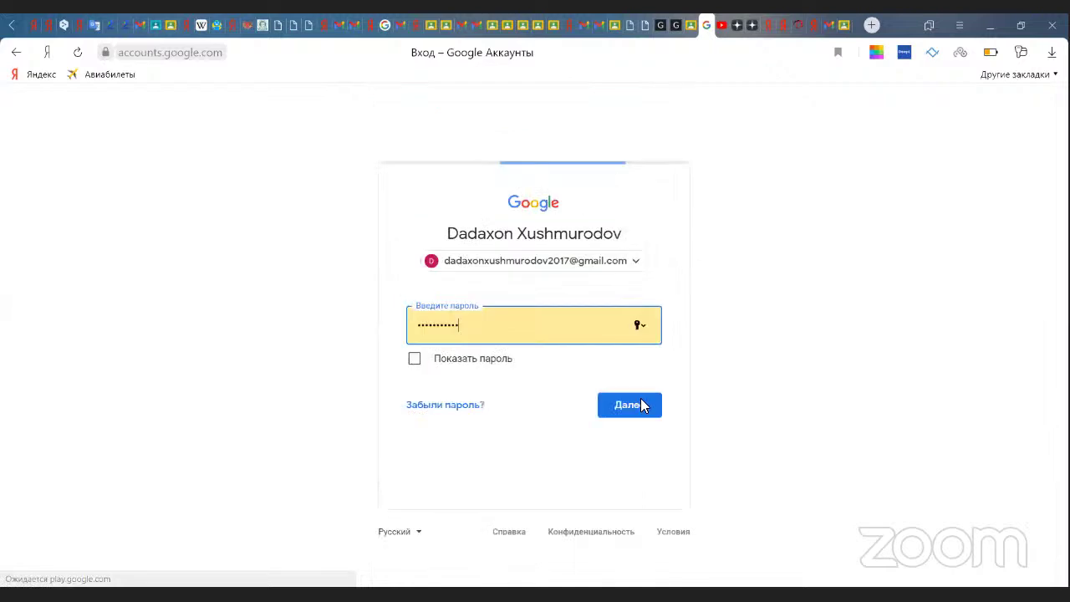
# - Sign in as the teacher account to reach the Курсы page listing the 1 модул. course
pyautogui.click(641, 401)
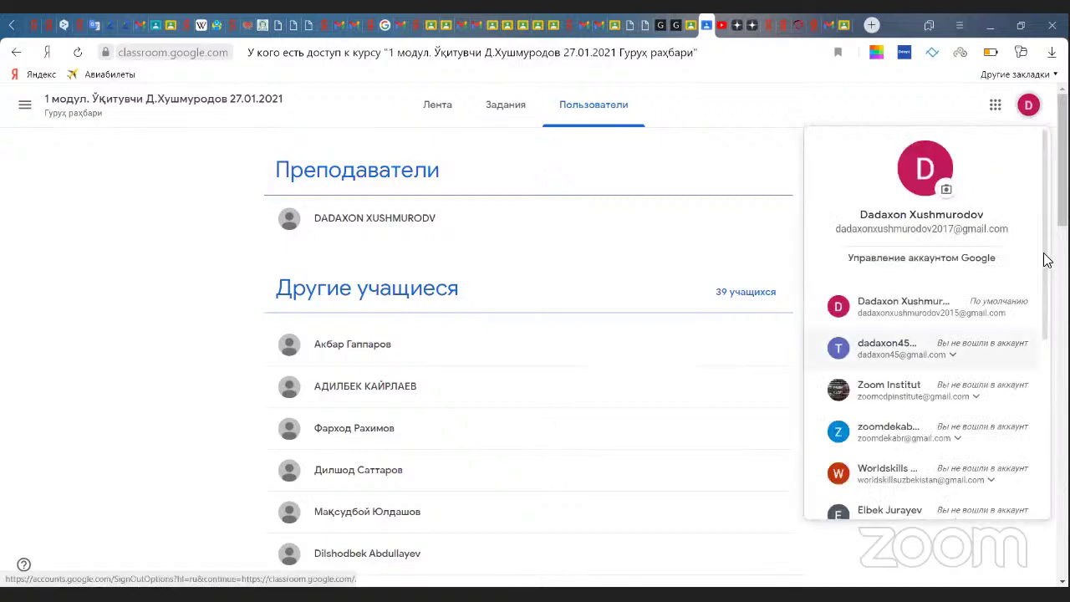
pyautogui.scroll(-2, 1047, 260)
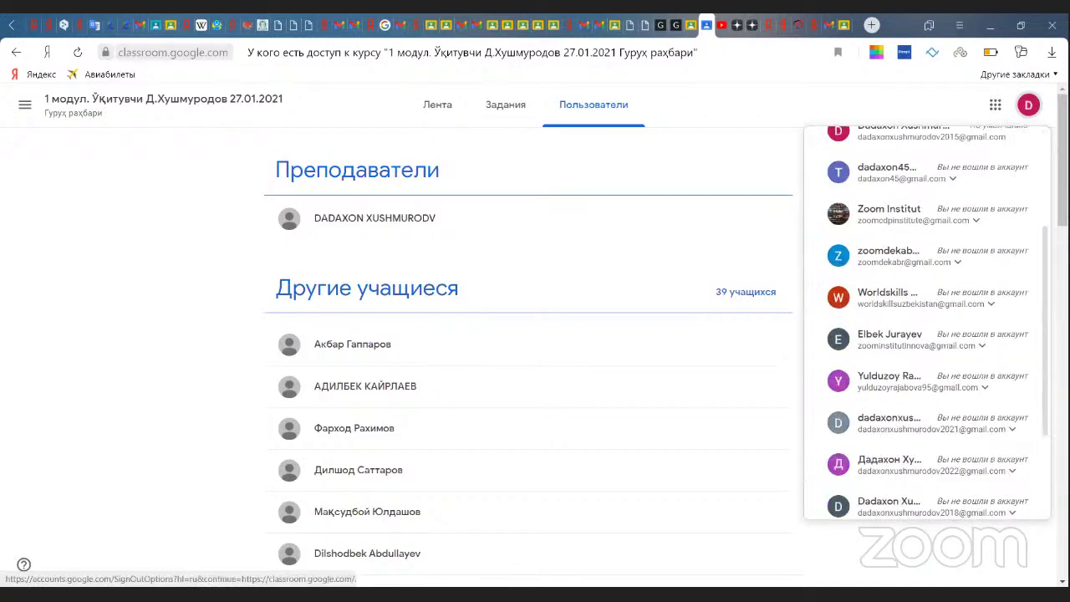
pyautogui.scroll(-2, 891, 330)
pyautogui.click(891, 334)
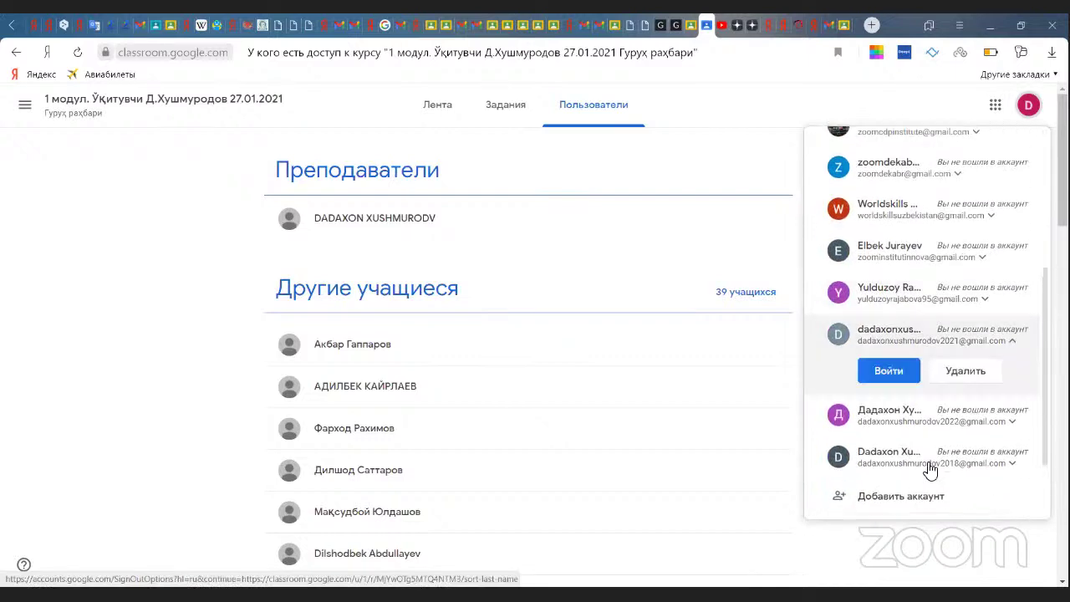
pyautogui.click(887, 373)
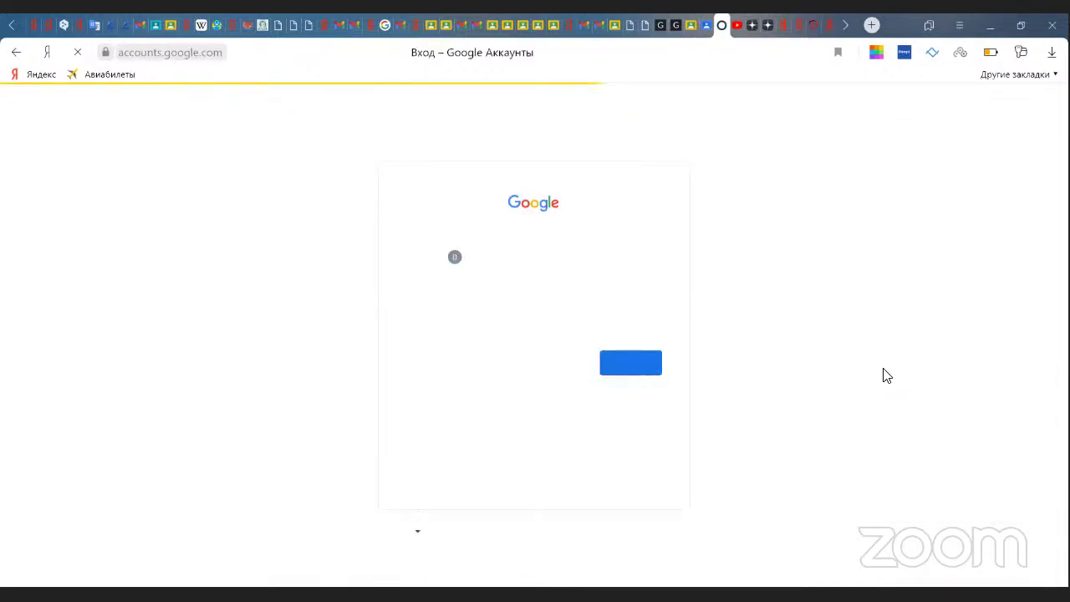
pyautogui.click(641, 365)
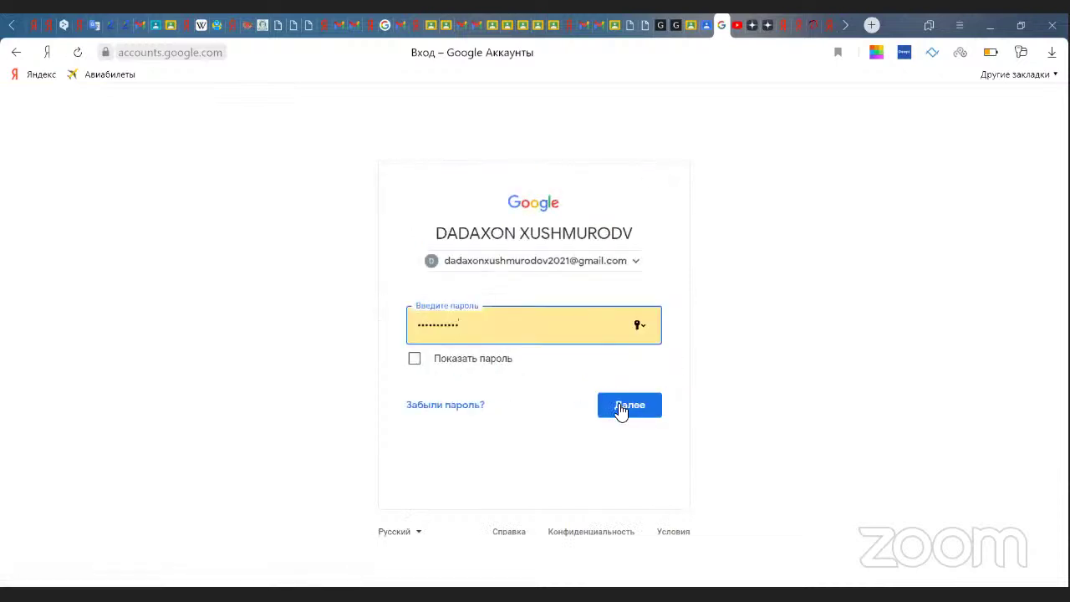
pyautogui.click(621, 408)
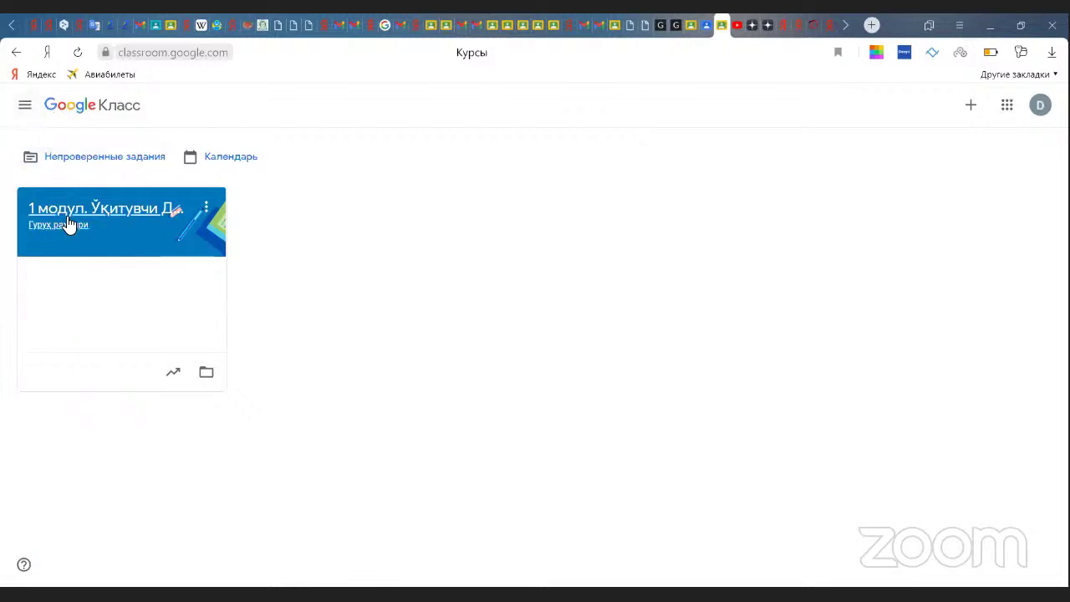
# - Invite the new account's Gmail address as a student from the module-1 course's Пользователи page
pyautogui.click(111, 221)
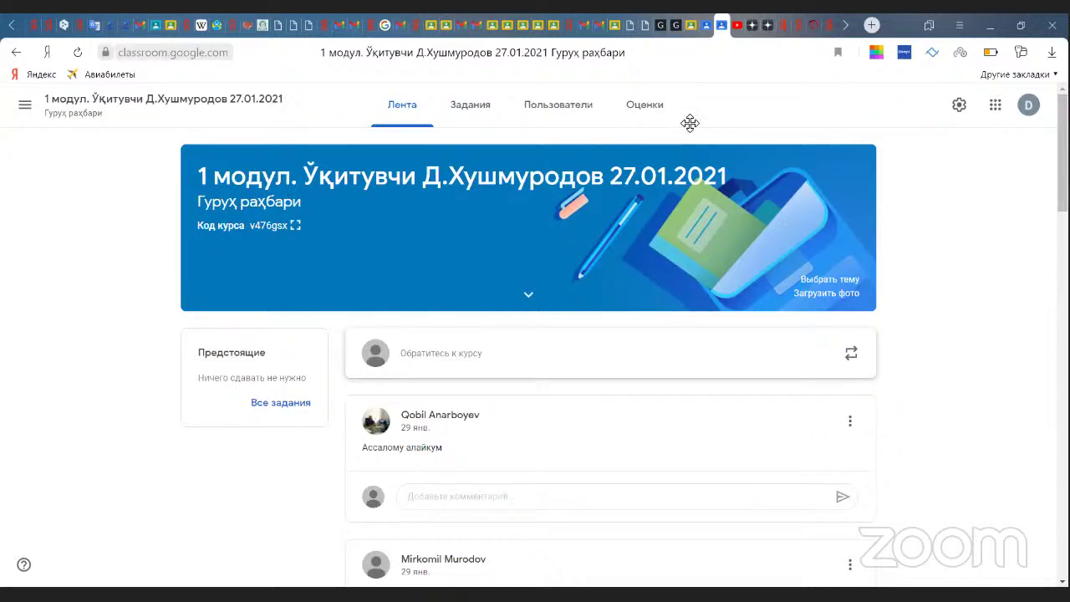
pyautogui.click(539, 100)
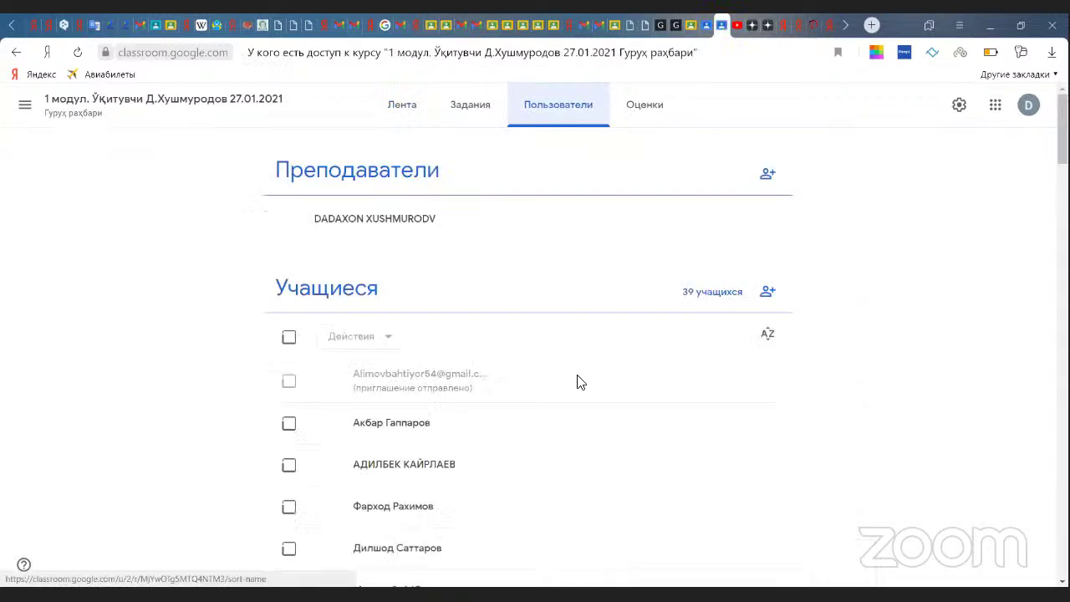
pyautogui.click(767, 291)
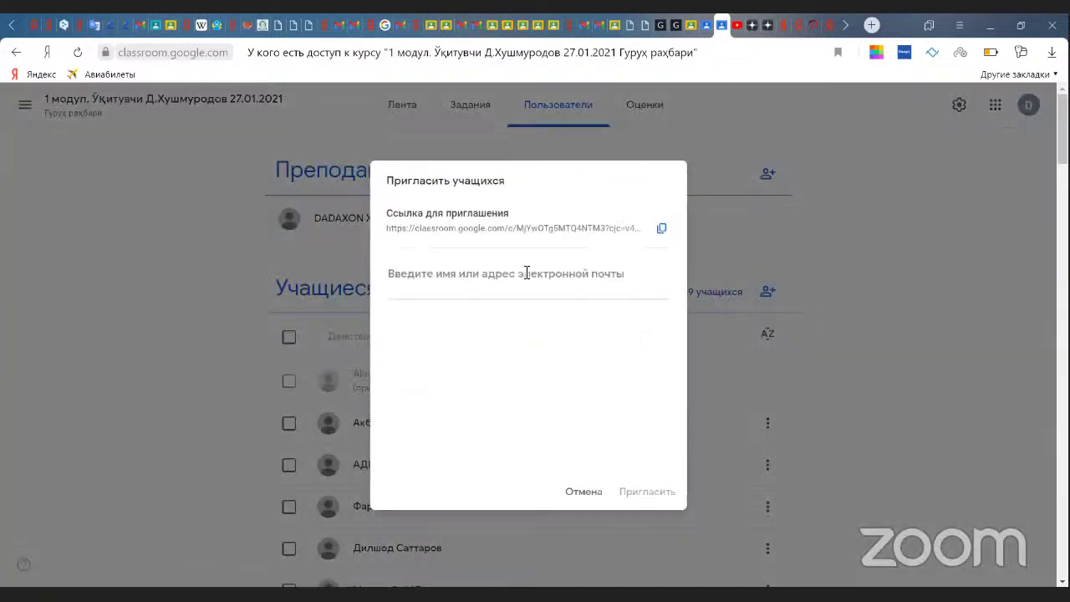
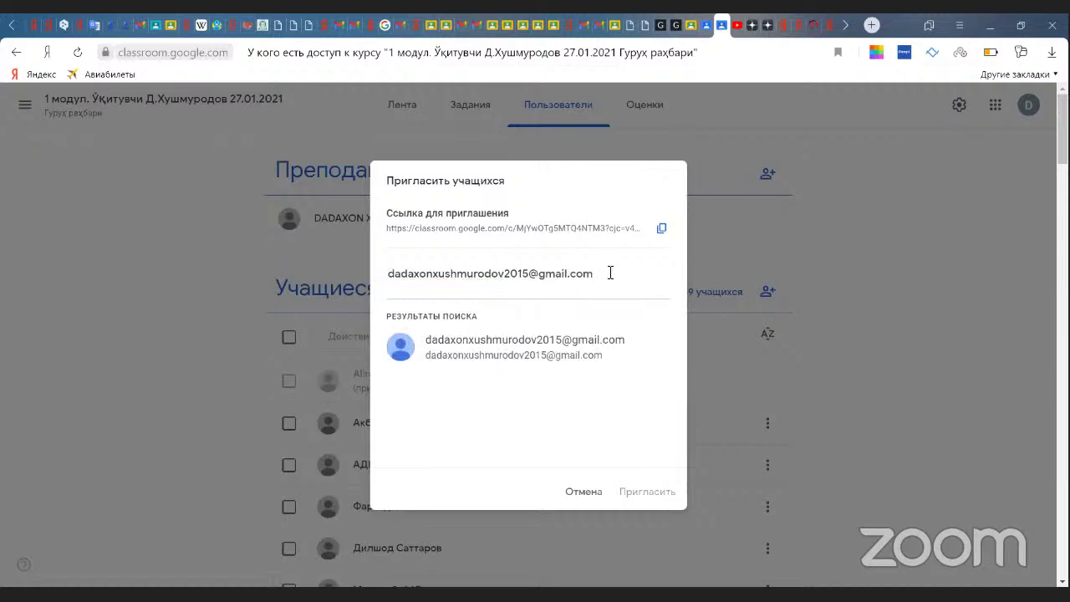
pyautogui.click(555, 351)
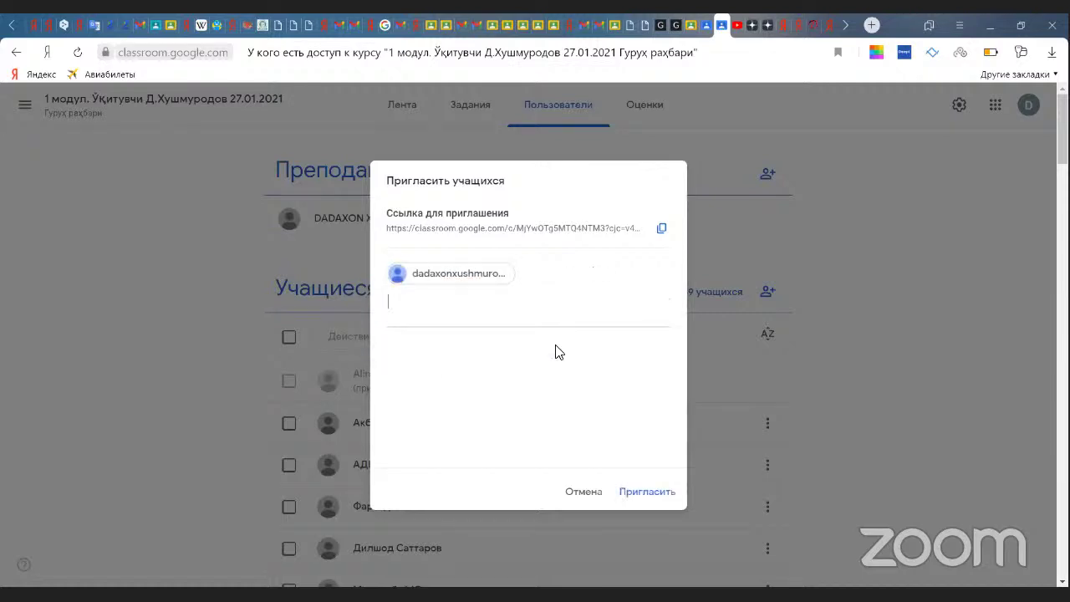
pyautogui.click(640, 493)
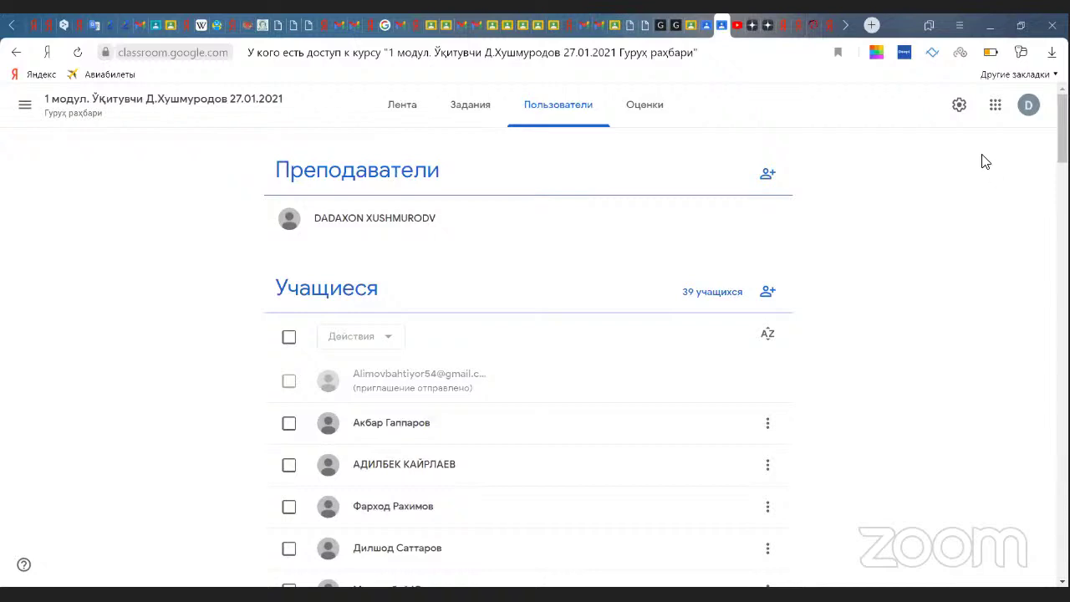
# - In the new account's Gmail inbox, confirm the signed-in account and open the Class invitation email
pyautogui.click(844, 26)
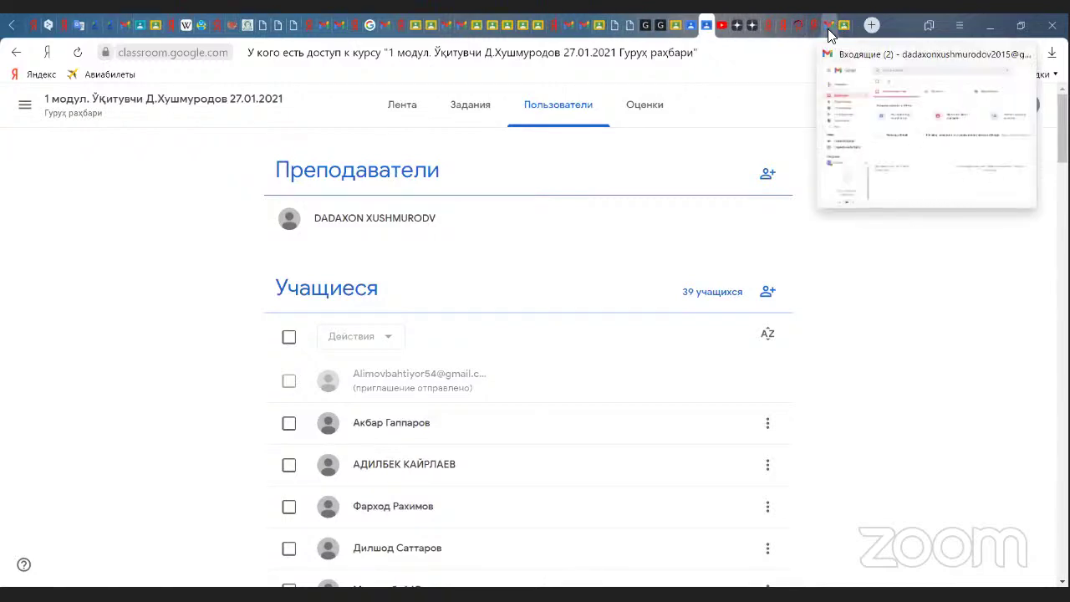
pyautogui.click(828, 28)
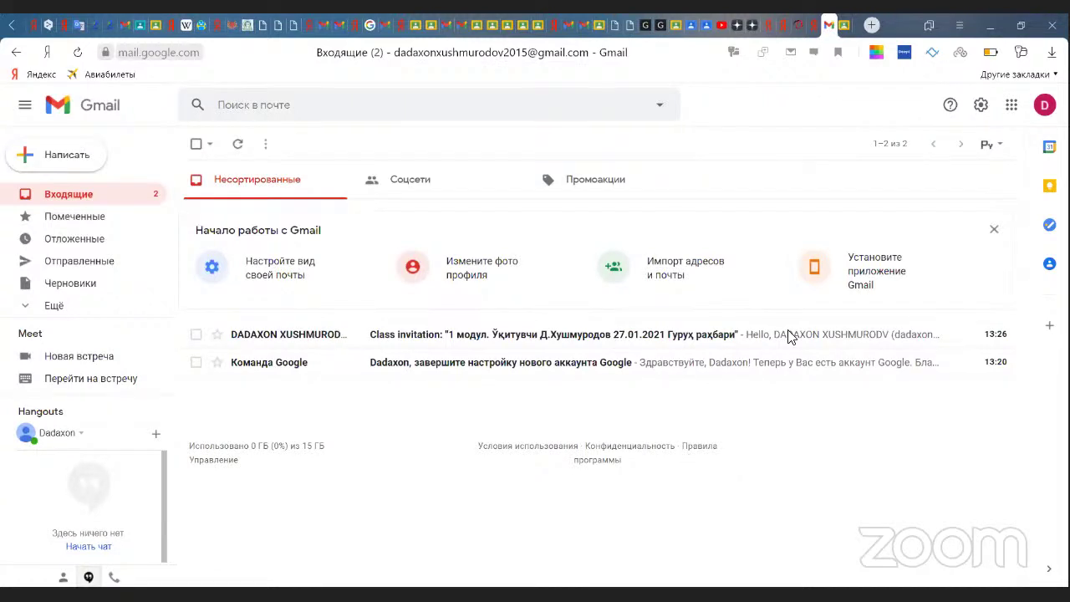
pyautogui.click(1045, 104)
pyautogui.click(1045, 106)
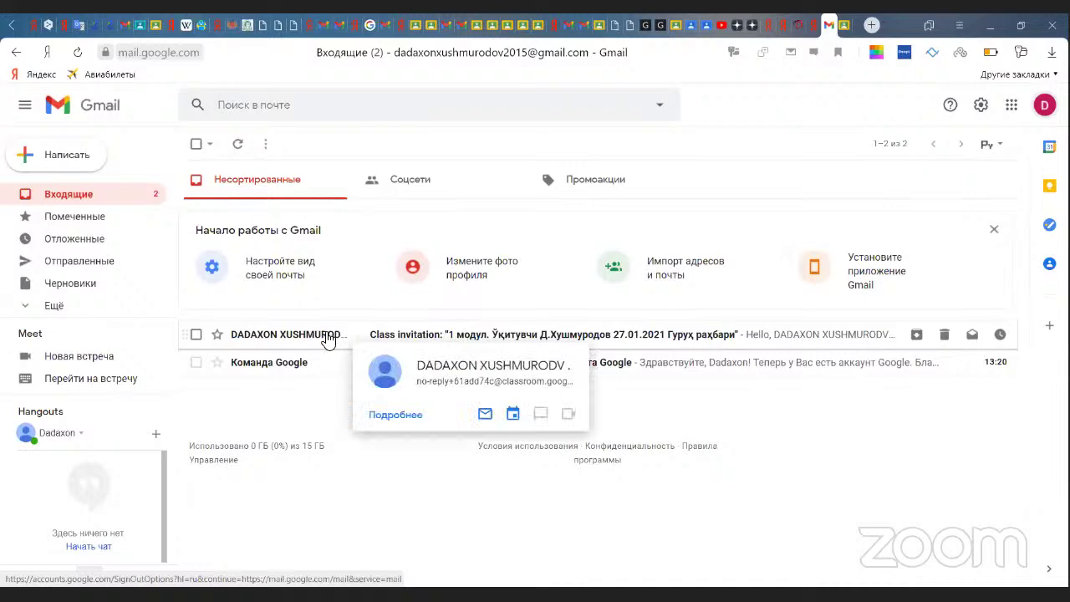
pyautogui.click(326, 338)
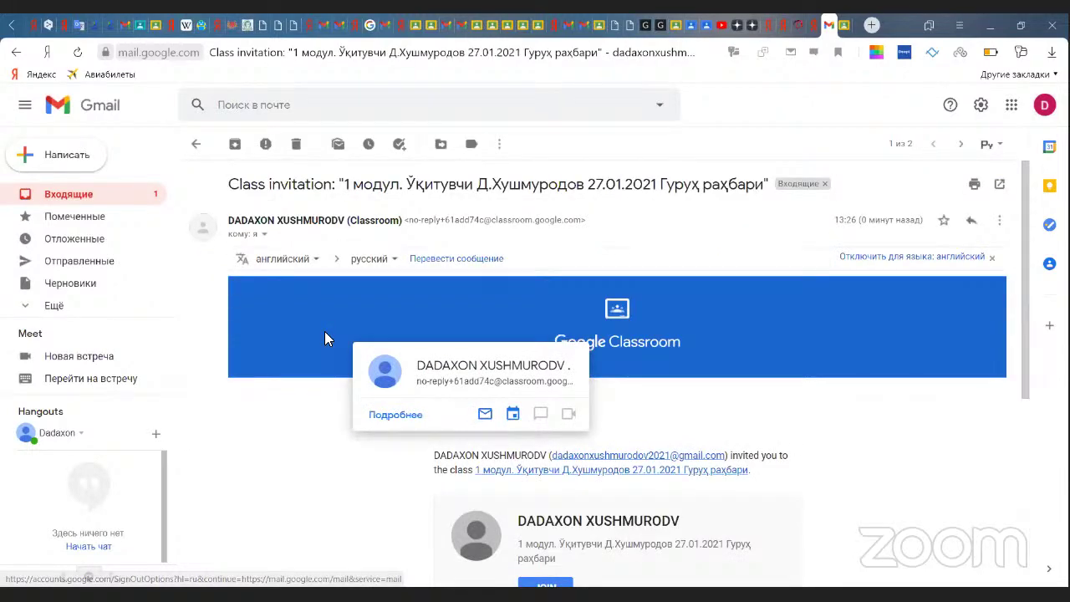
pyautogui.scroll(-2, 308, 343)
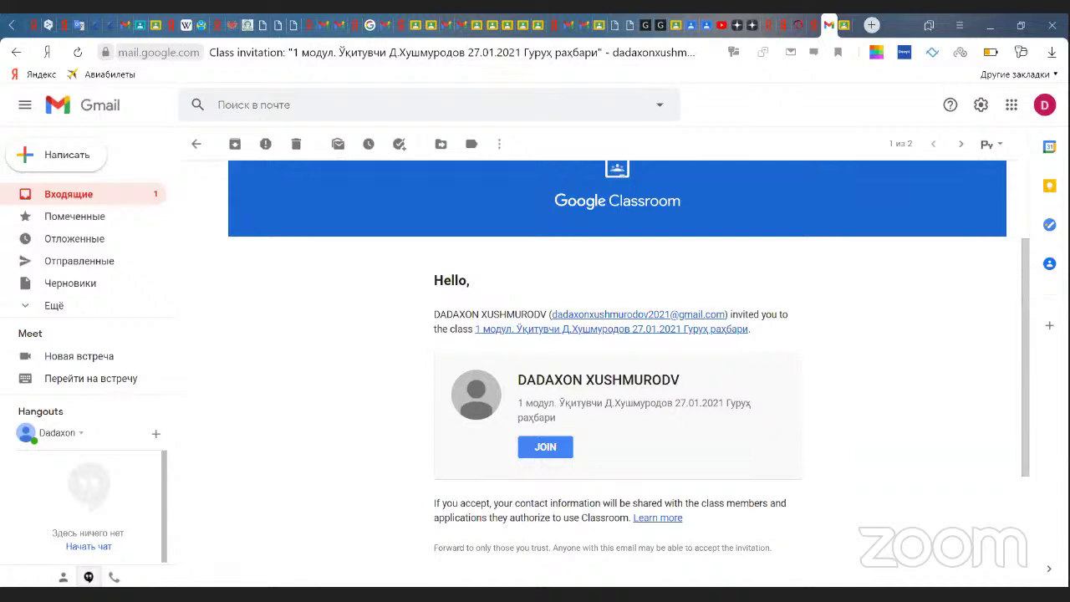
# - Follow the email's JOIN link and confirm ПРИСОЕДИНИТЬСЯ to enter the module-1 course stream
pyautogui.click(546, 449)
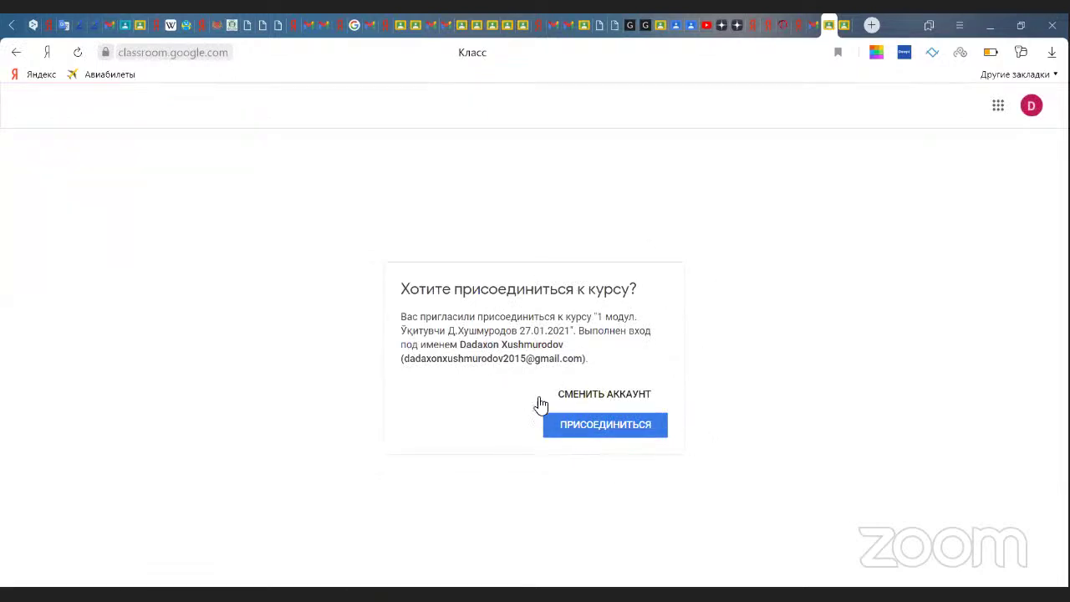
pyautogui.click(613, 433)
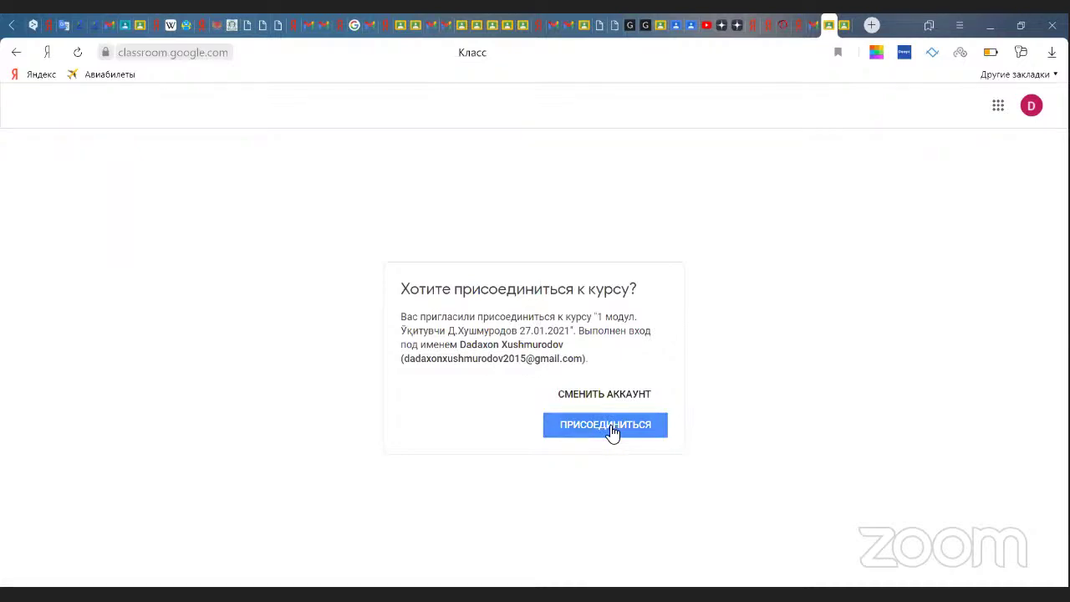
pyautogui.click(613, 432)
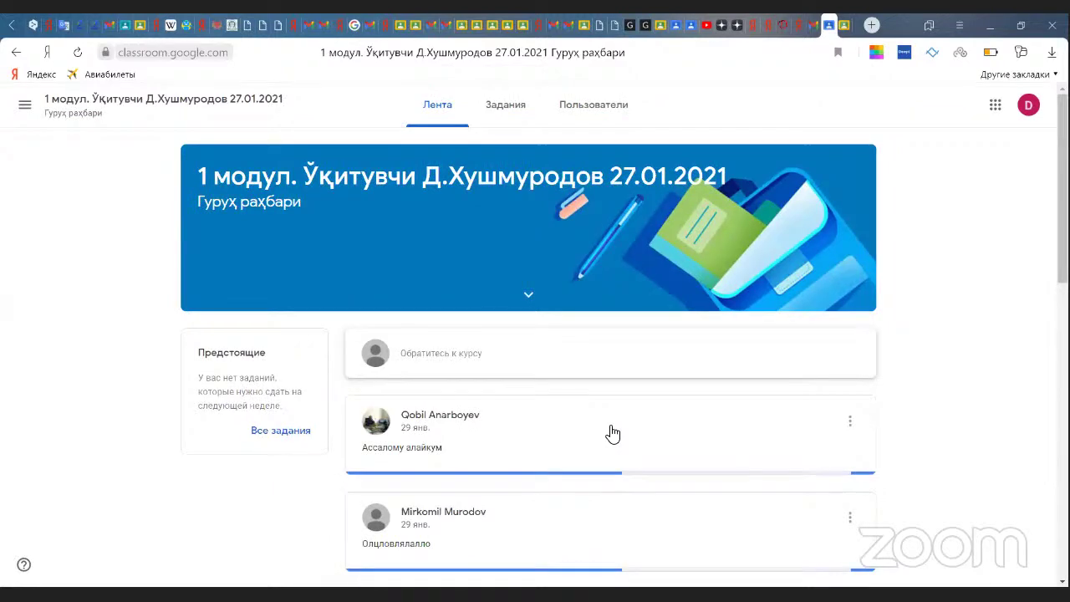
# - Open the Задания list, dismiss the topic filters tip, and expand the 1 модул. Маъруза матн. material
pyautogui.click(699, 376)
pyautogui.click(703, 371)
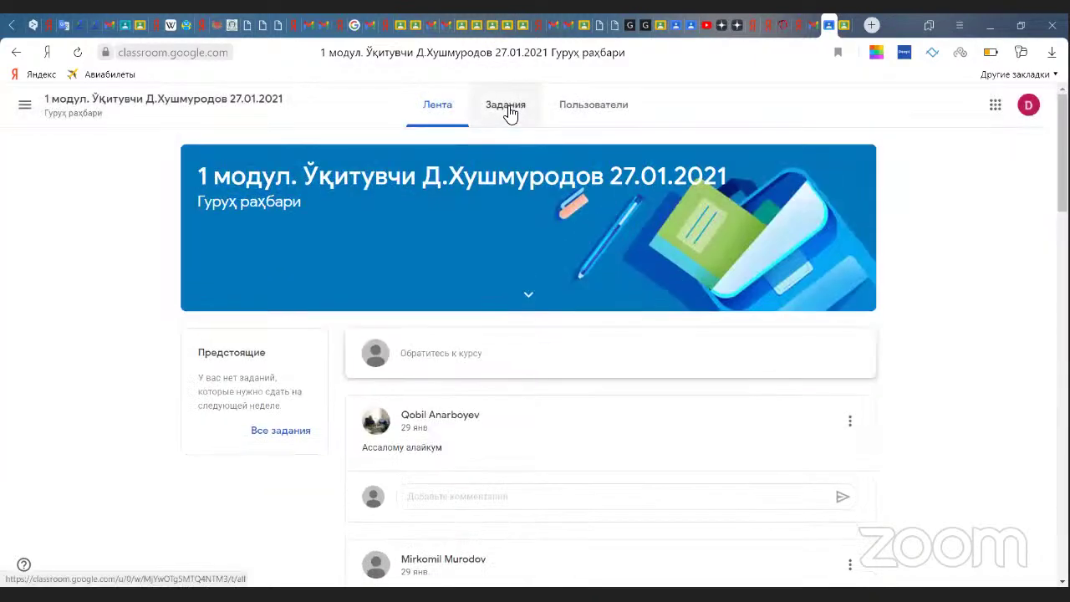
pyautogui.click(507, 106)
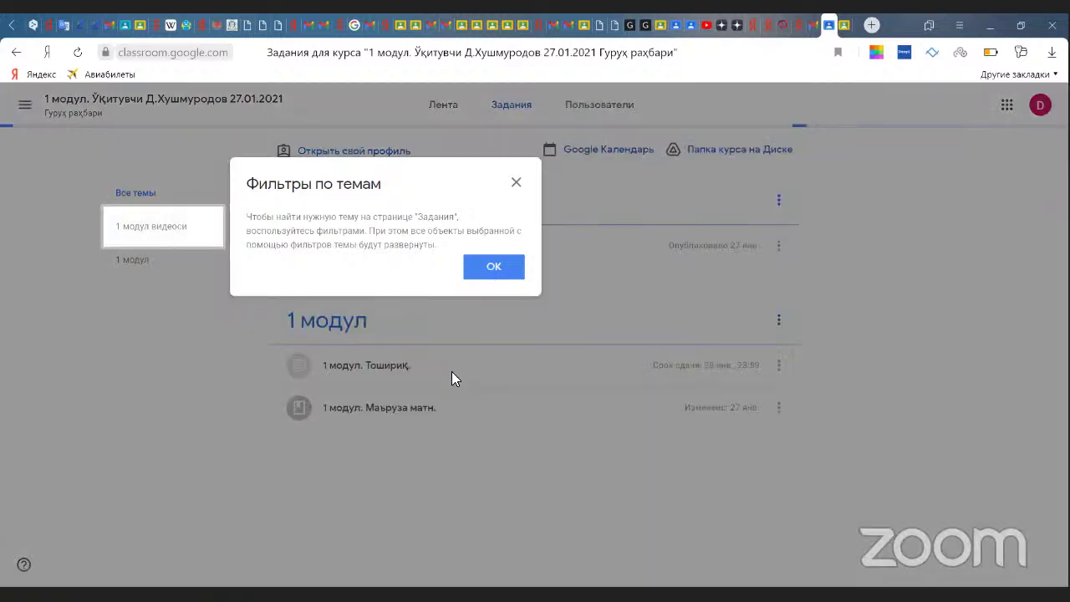
pyautogui.click(464, 444)
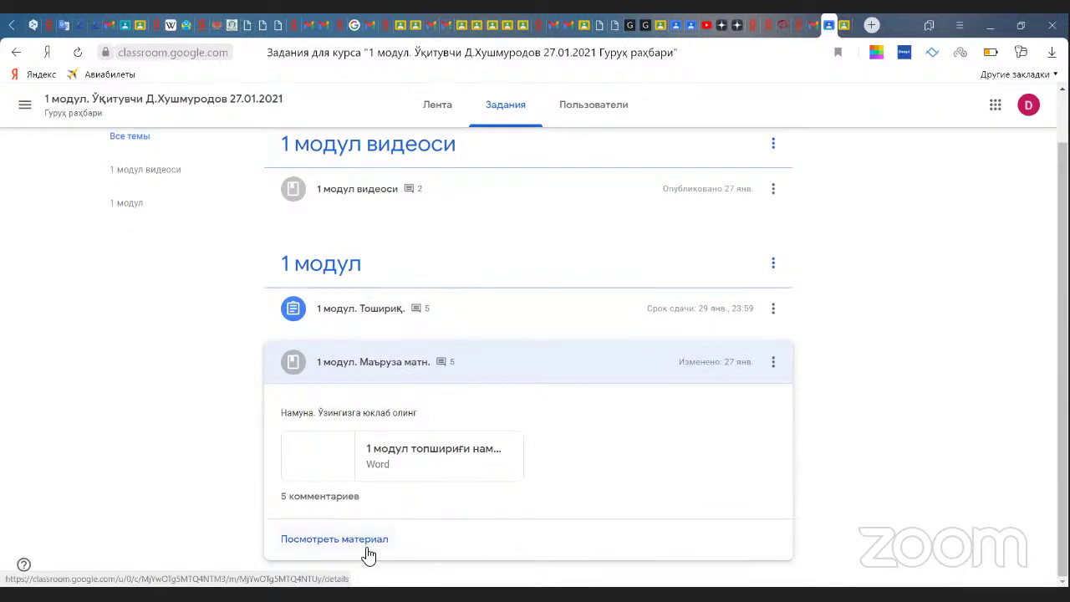
pyautogui.click(381, 541)
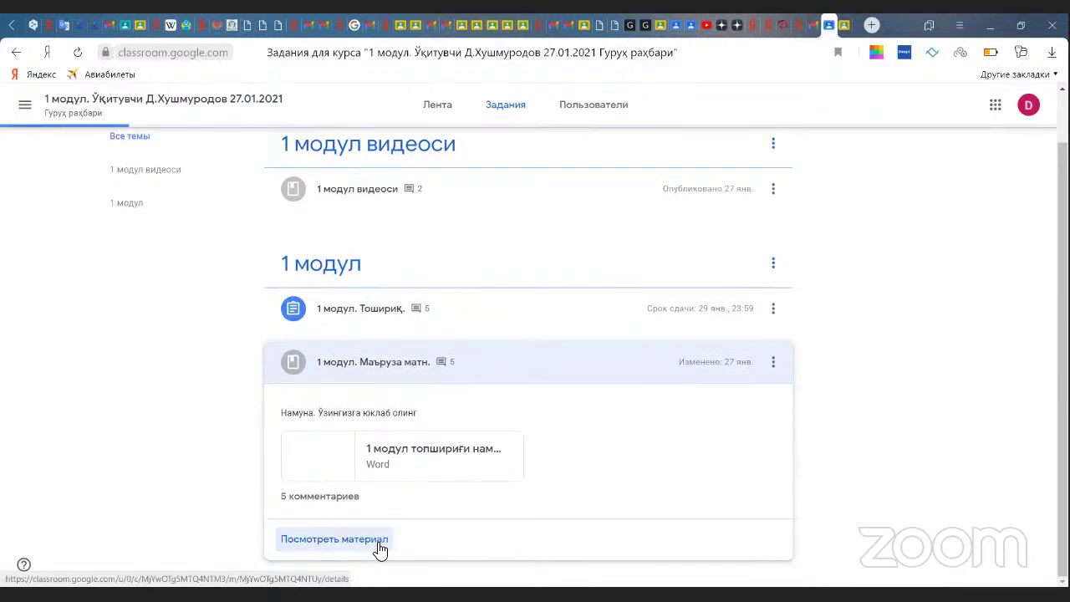
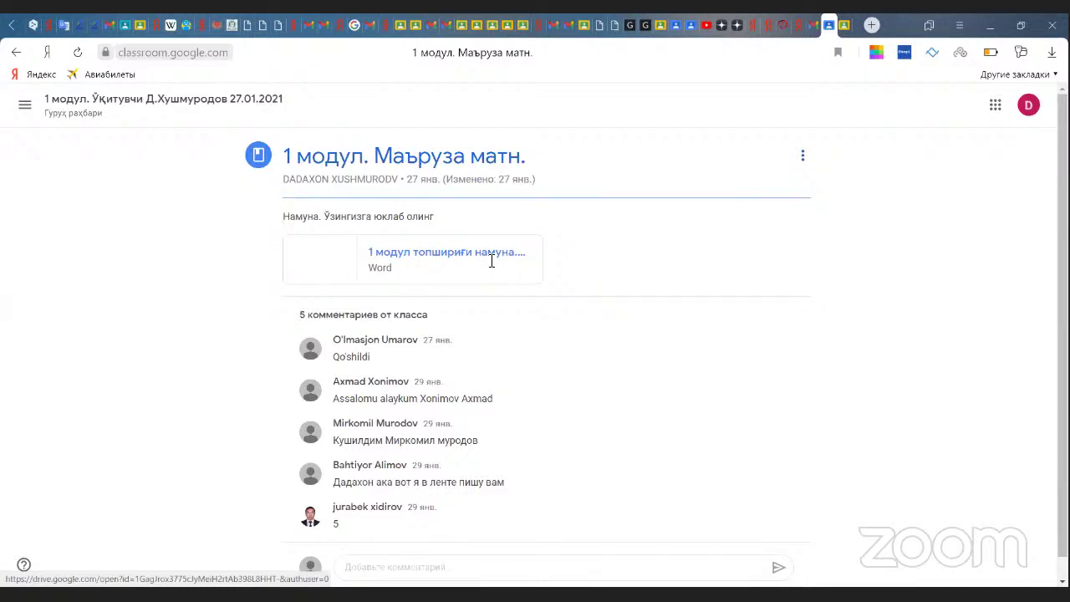
# - Print the '1 модул топшириғи намуна' sample from its preview, then return to the lecture post
pyautogui.click(492, 261)
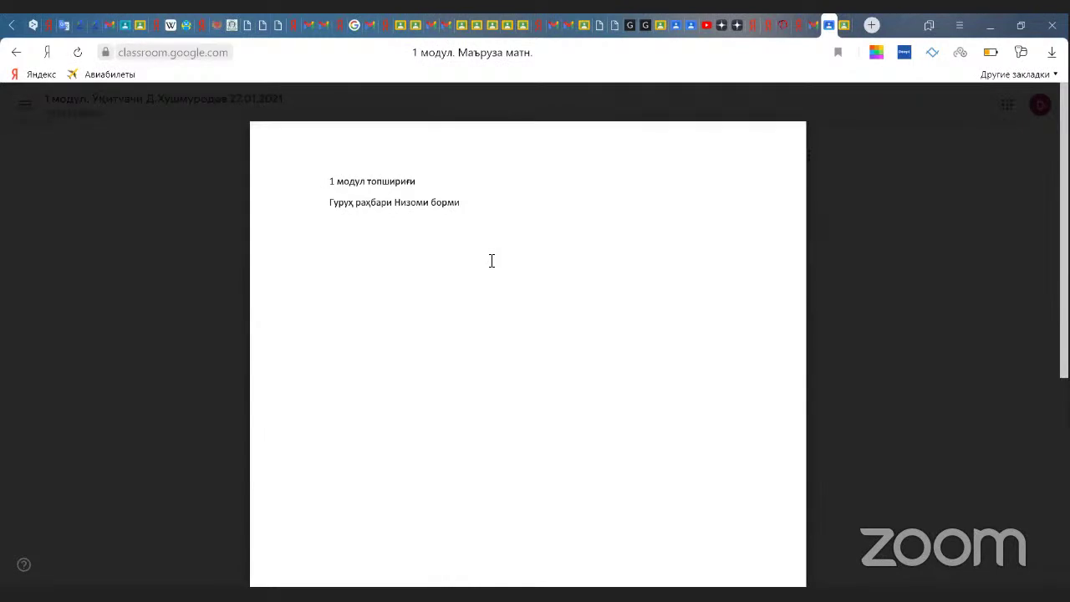
pyautogui.moveTo(526, 127)
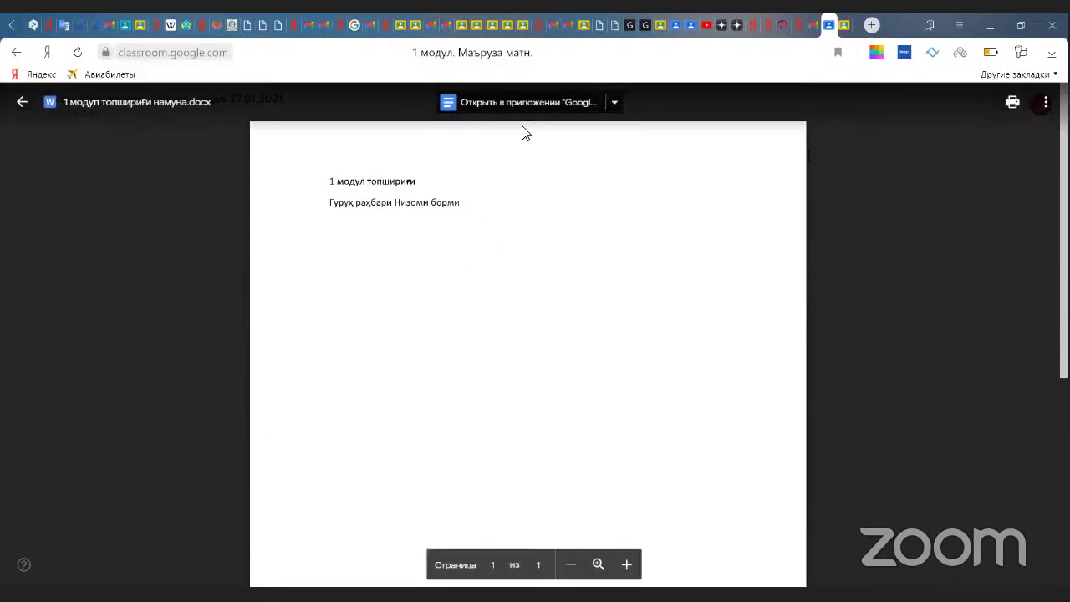
pyautogui.click(1012, 103)
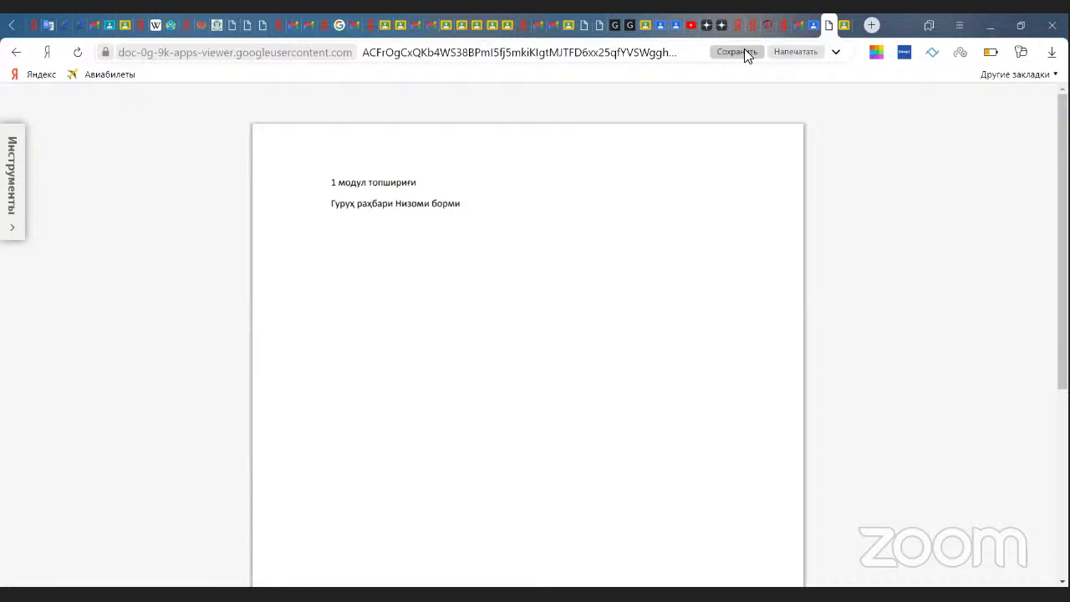
pyautogui.click(810, 29)
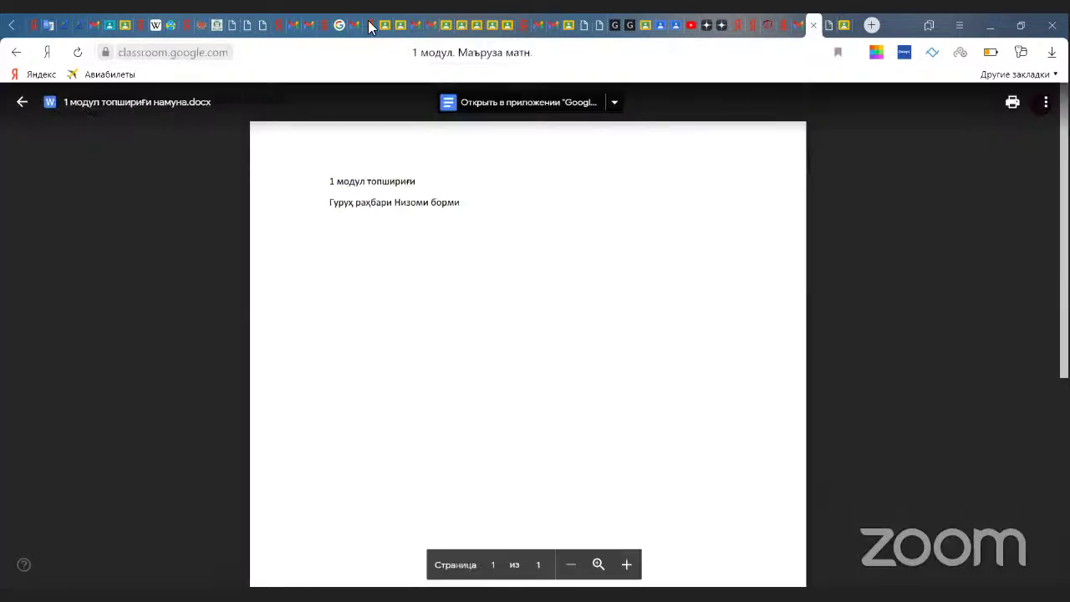
pyautogui.click(22, 102)
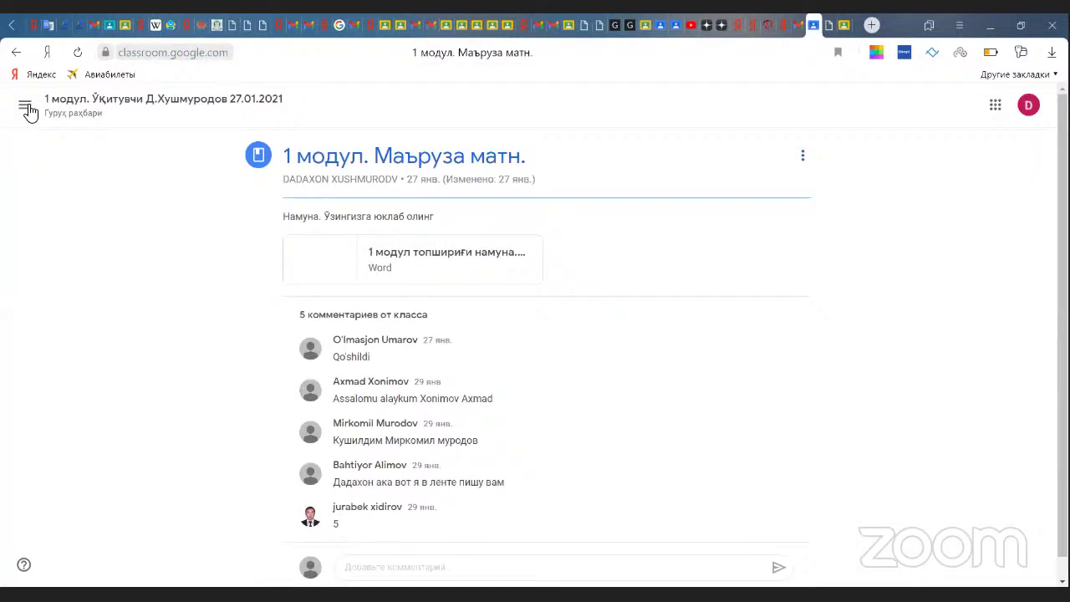
# - From the class's Задания list, open the full page of the '1 модул. Тошириқ.' assignment
pyautogui.click(84, 114)
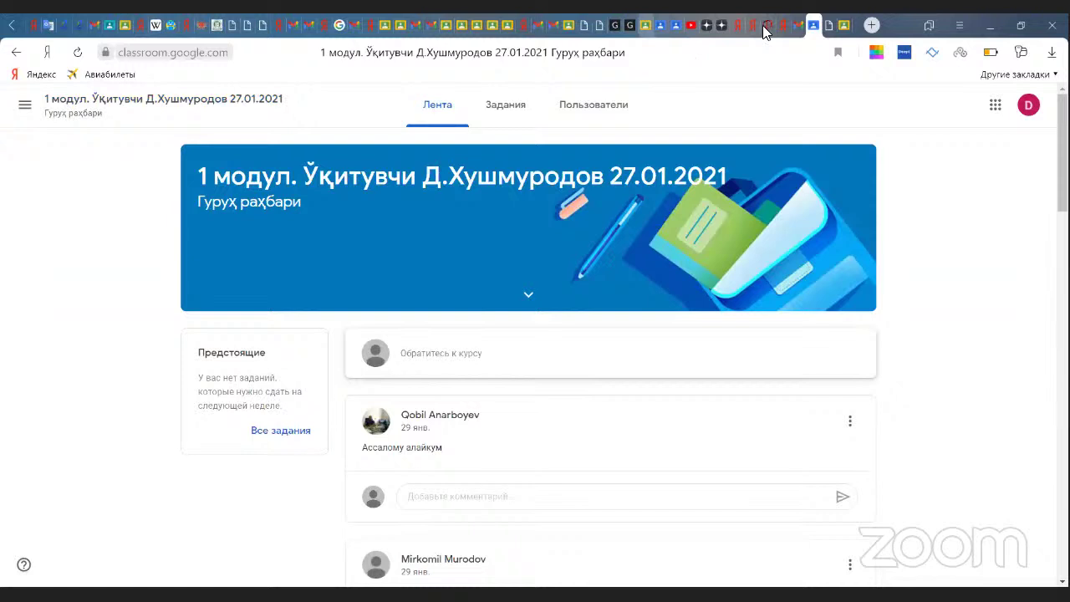
pyautogui.click(511, 110)
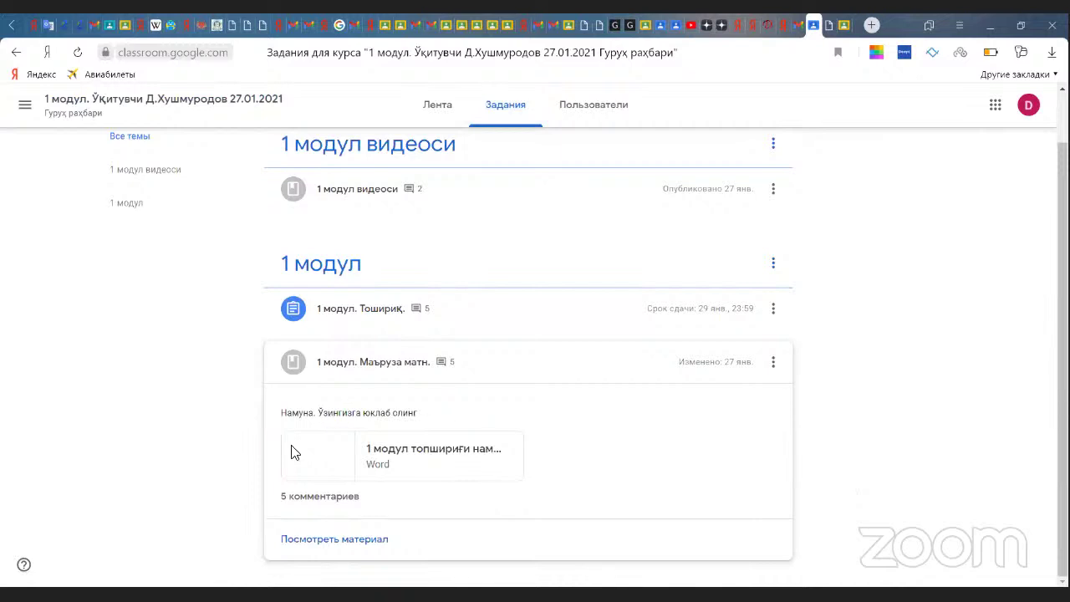
pyautogui.click(395, 322)
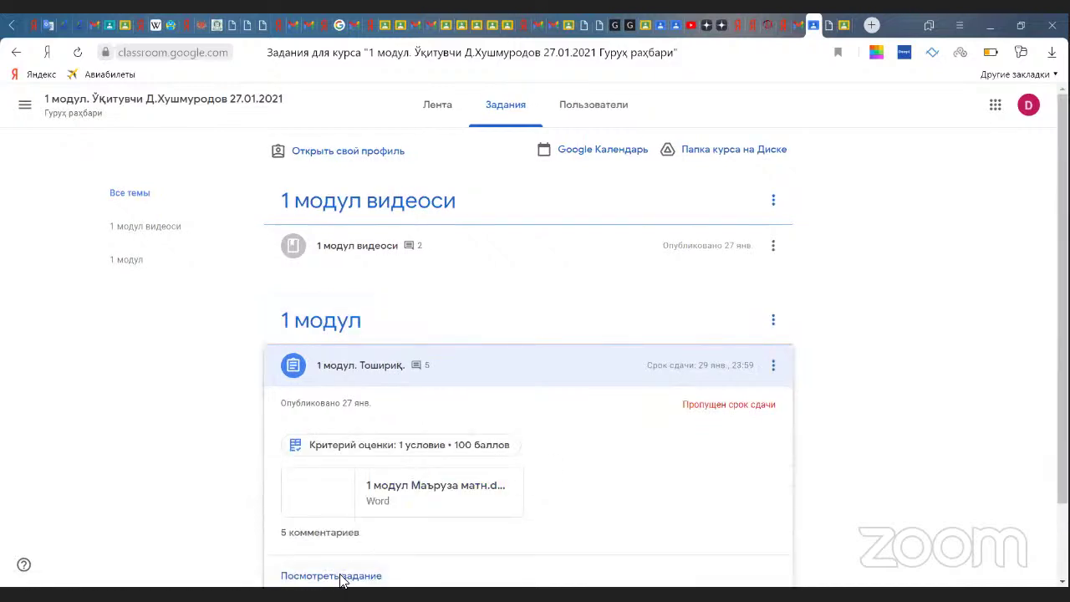
pyautogui.click(335, 575)
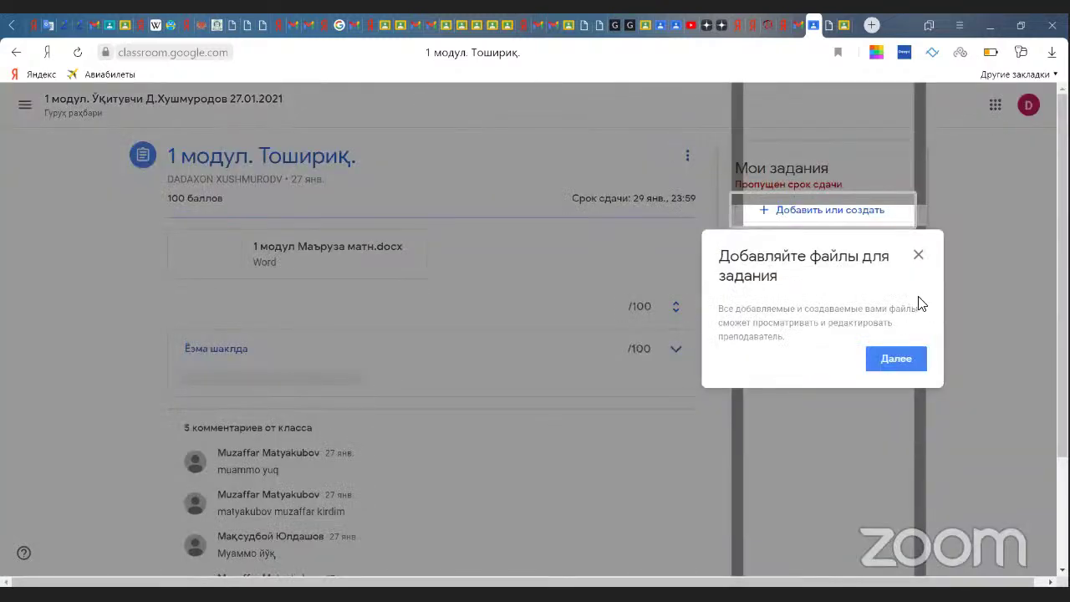
pyautogui.press('Tab')
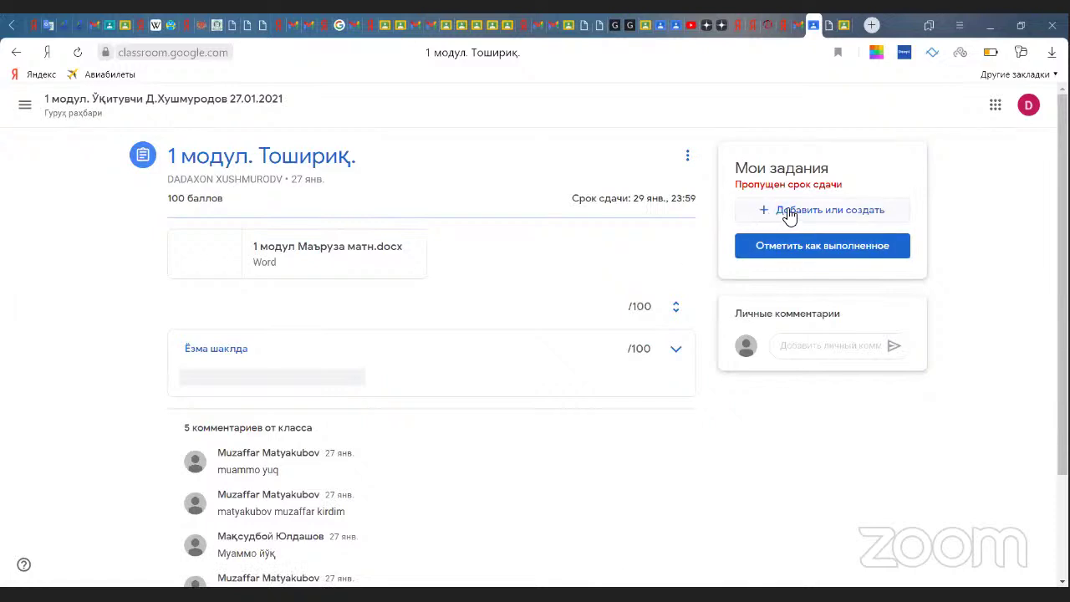
# - Upload '1 модул Маъруза матн.docx' from the desktop as your work and dismiss the hand-in reminder
pyautogui.click(789, 212)
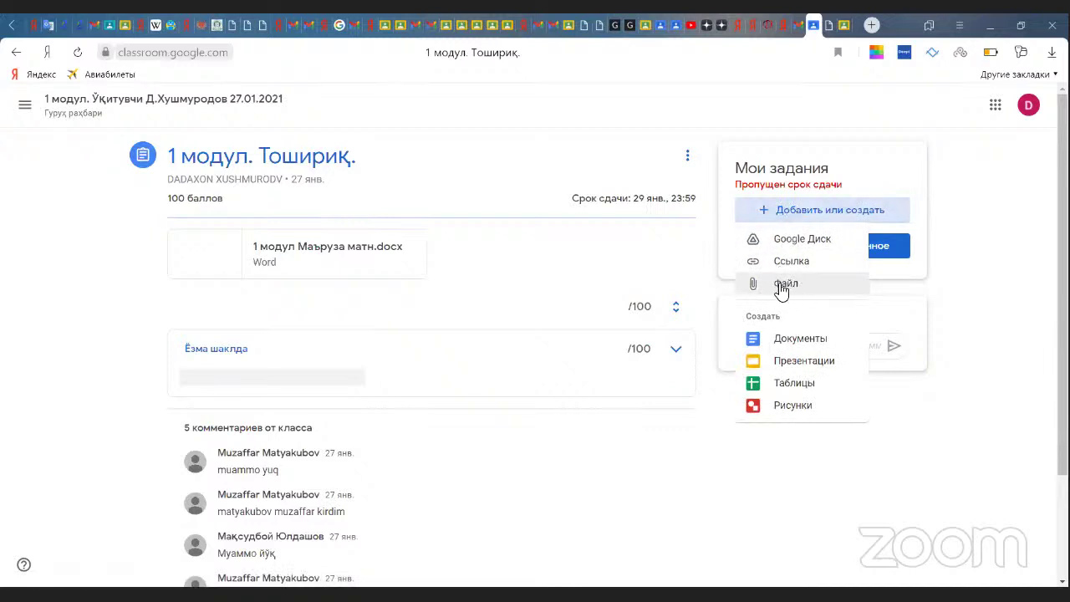
pyautogui.click(787, 284)
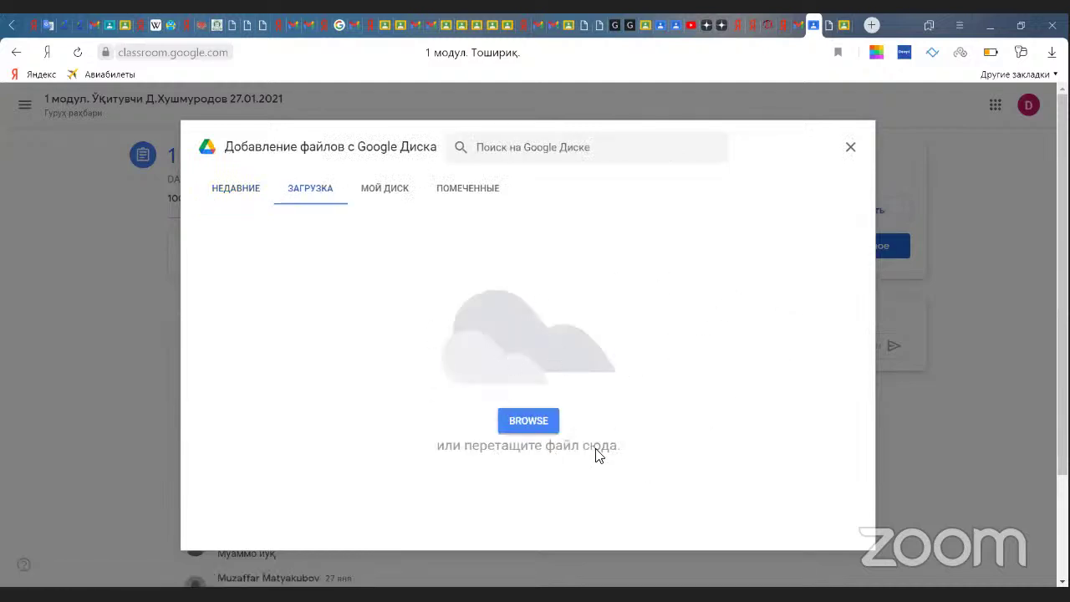
pyautogui.click(524, 419)
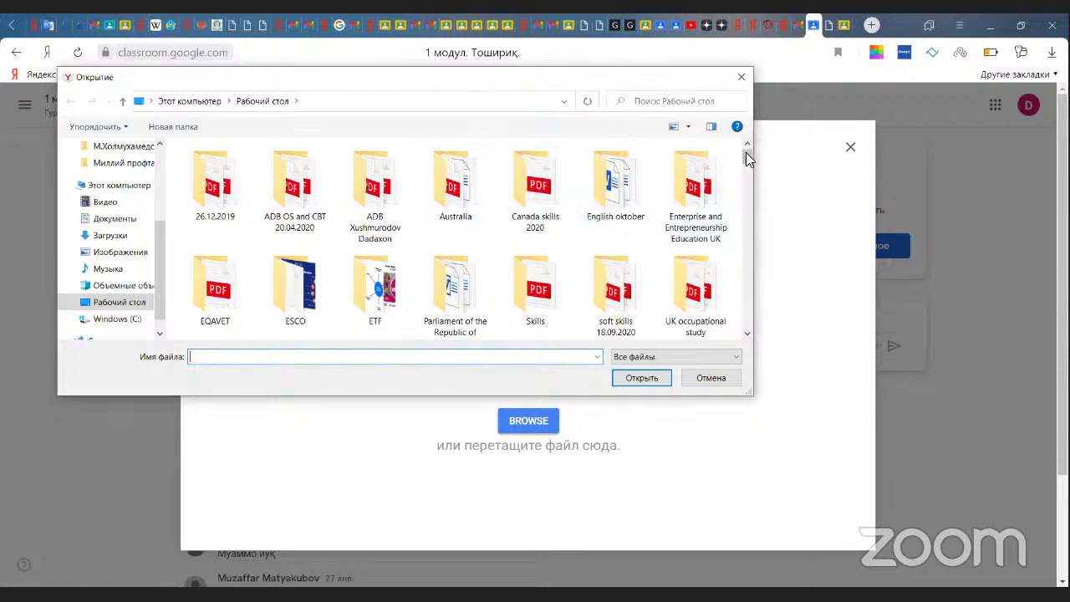
pyautogui.moveTo(746, 159); pyautogui.dragTo(748, 192)
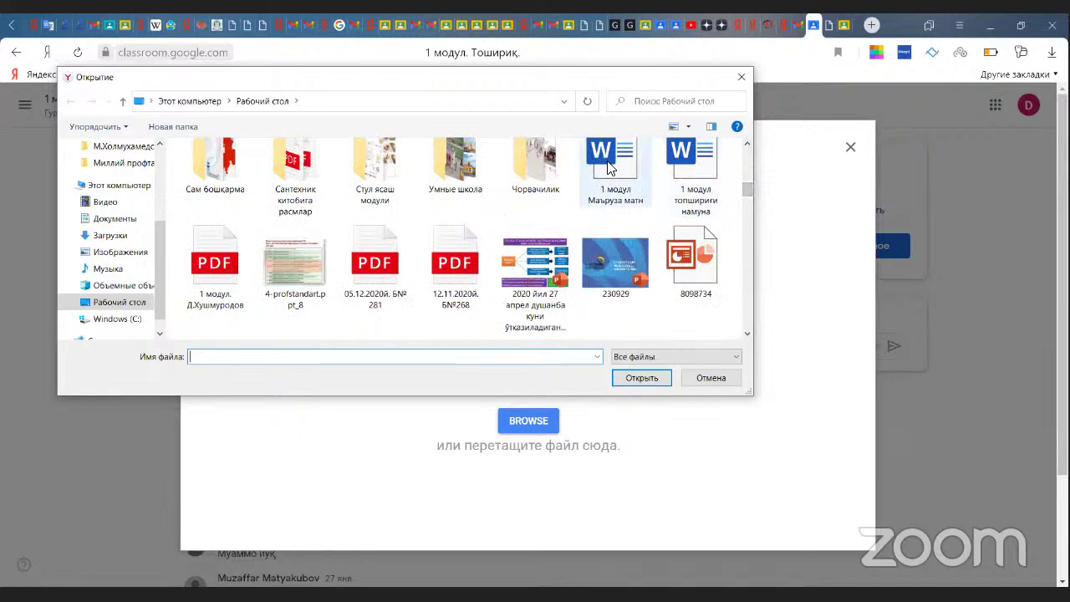
pyautogui.click(615, 167)
pyautogui.click(631, 377)
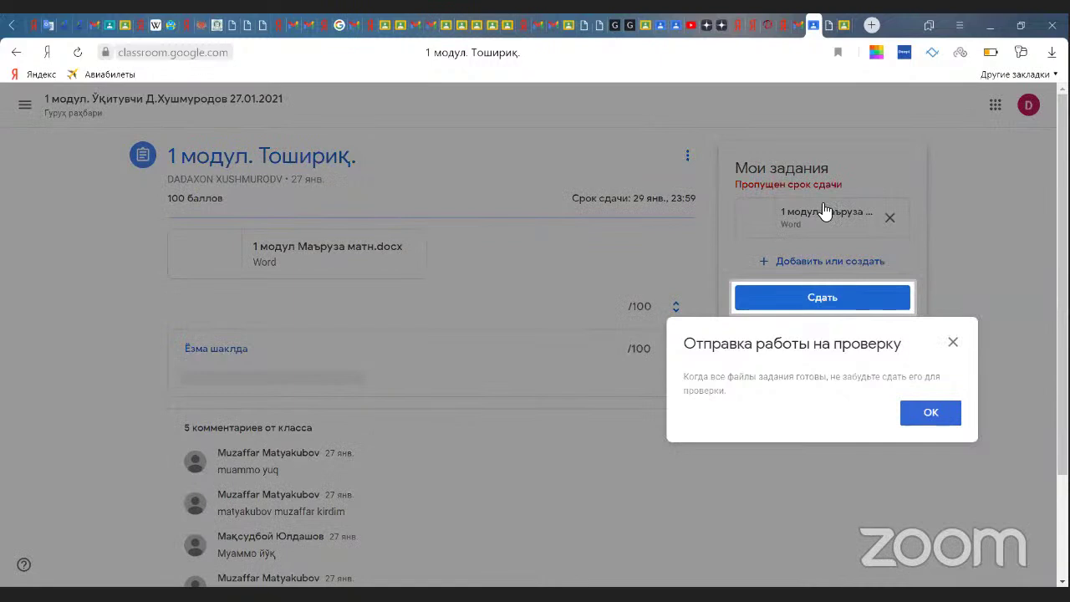
pyautogui.click(824, 211)
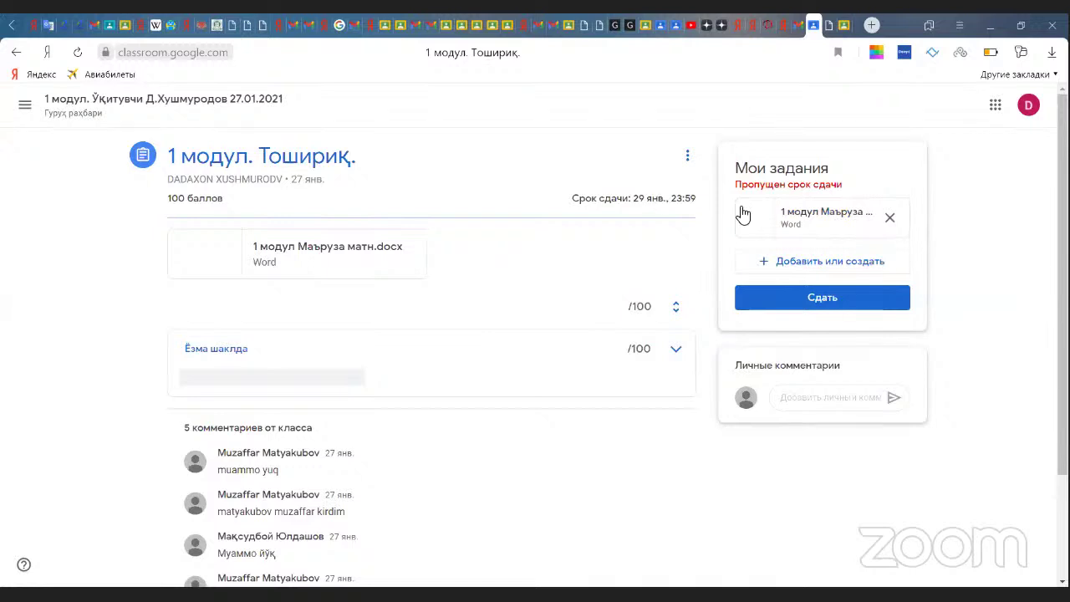
# - Turn in the assignment with the attached Word file, confirming in the Сдать dialog
pyautogui.click(801, 297)
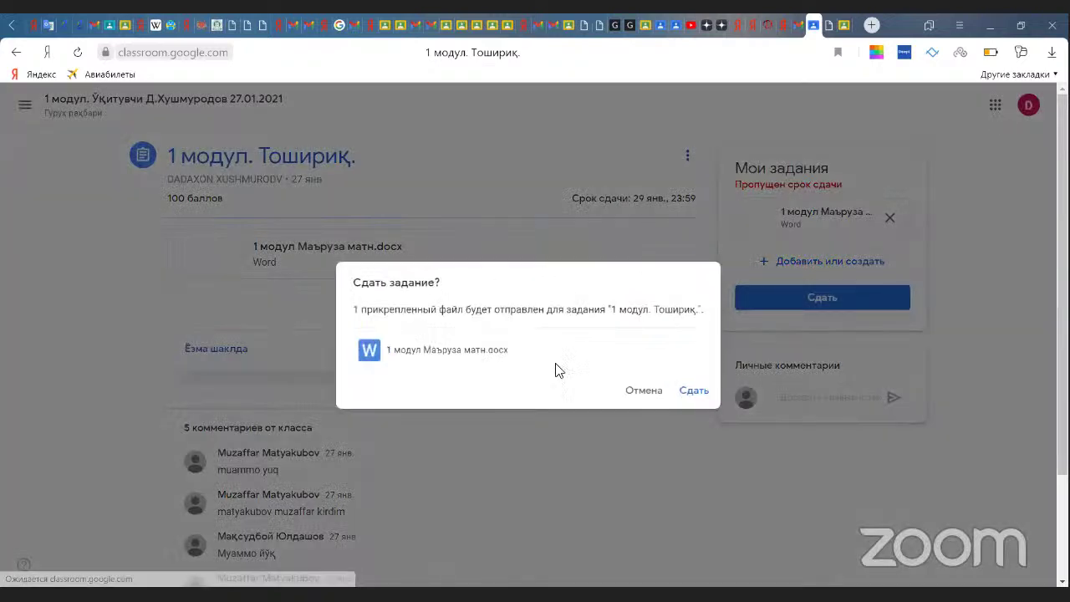
pyautogui.click(693, 391)
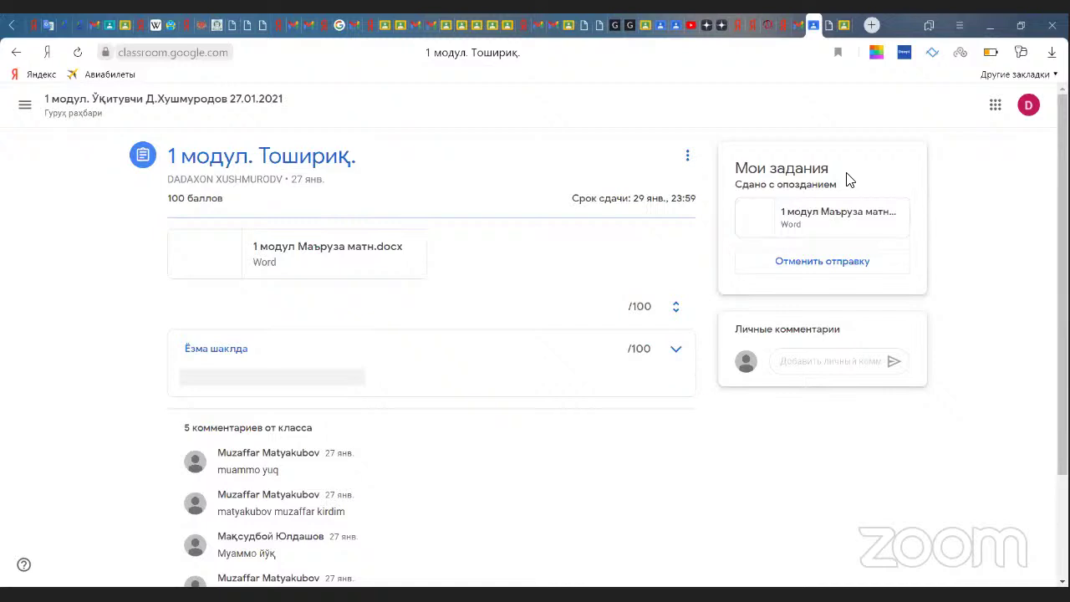
# - Send the teacher the private comment 'Ustoz men yubordim'
pyautogui.click(804, 362)
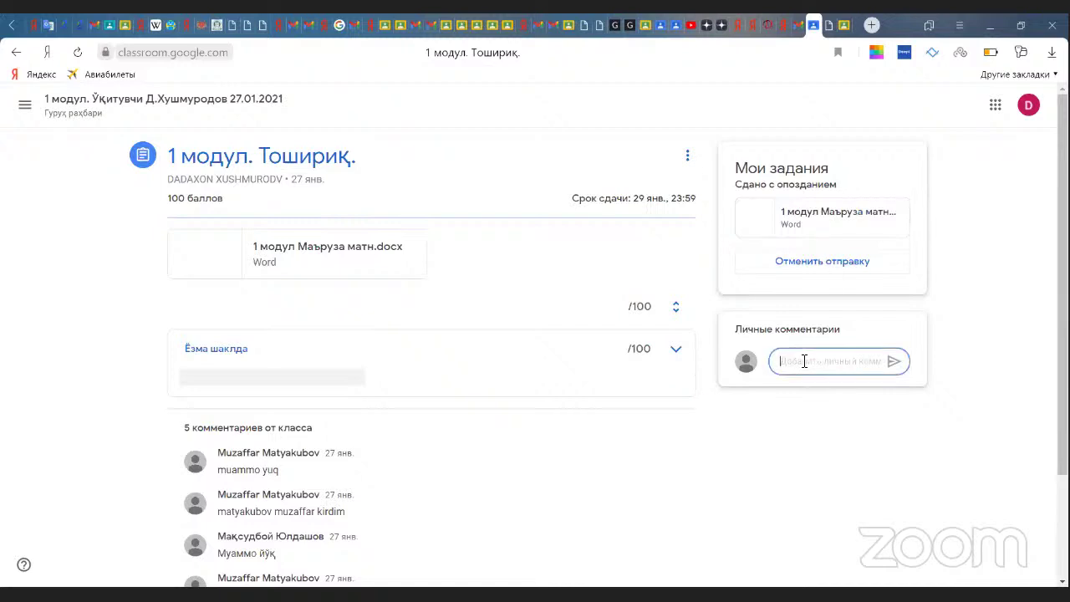
pyautogui.write('Ed')
pyautogui.press('BackSpace')
pyautogui.write('Ustoz men yubord')
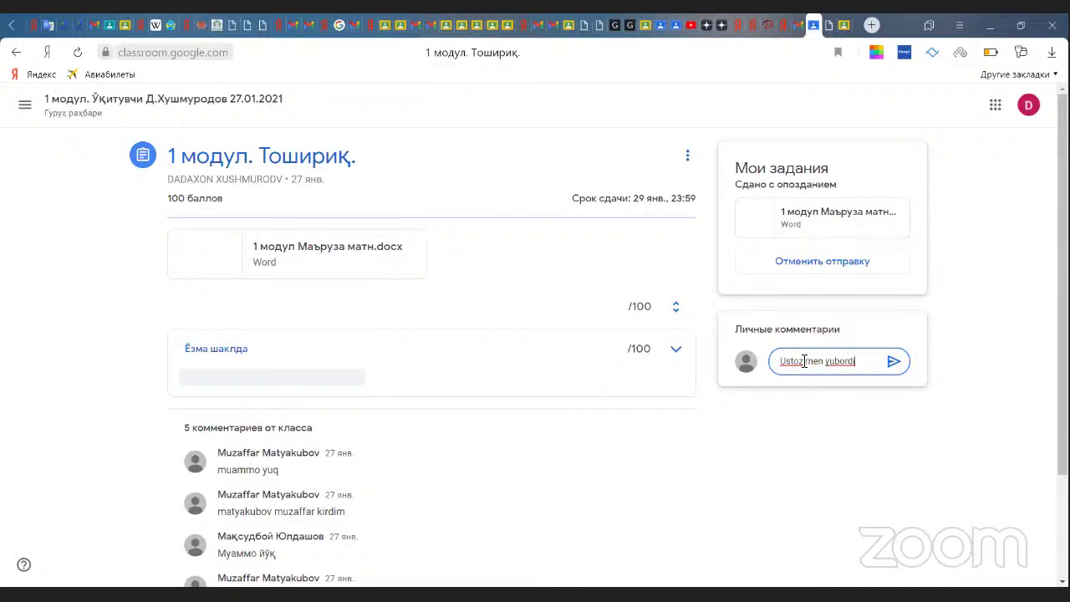
pyautogui.write('im')
pyautogui.click(895, 363)
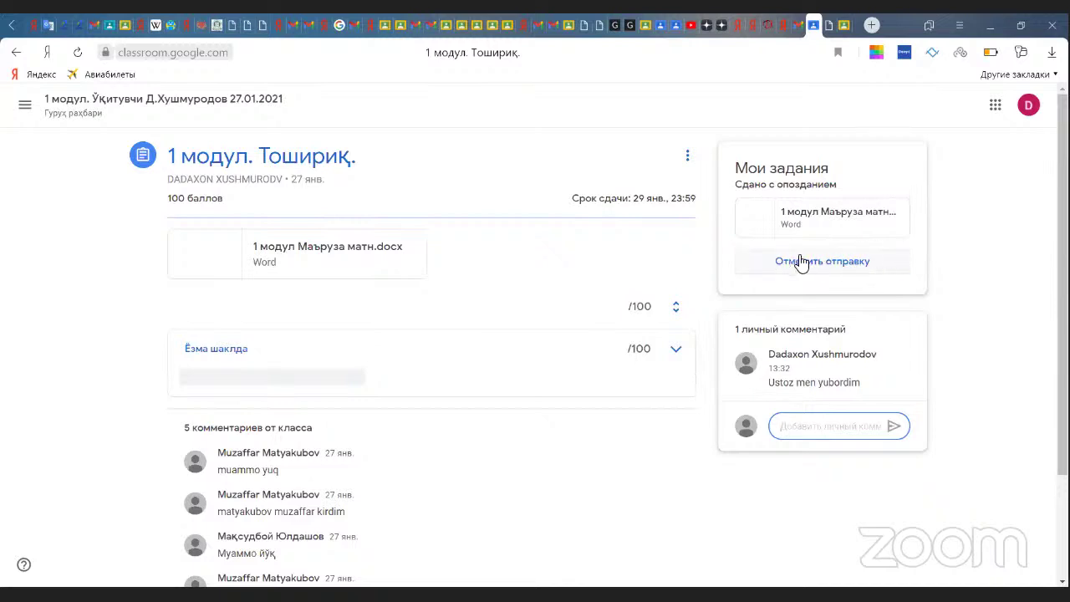
# - Unsubmit the assignment and remove the previously attached Word file
pyautogui.click(837, 261)
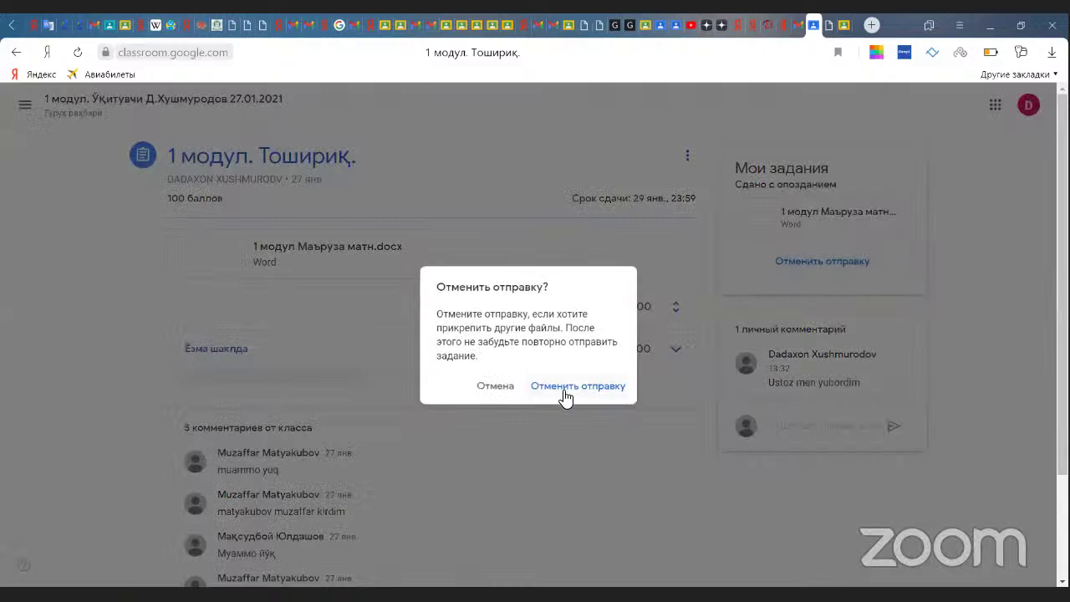
pyautogui.click(562, 387)
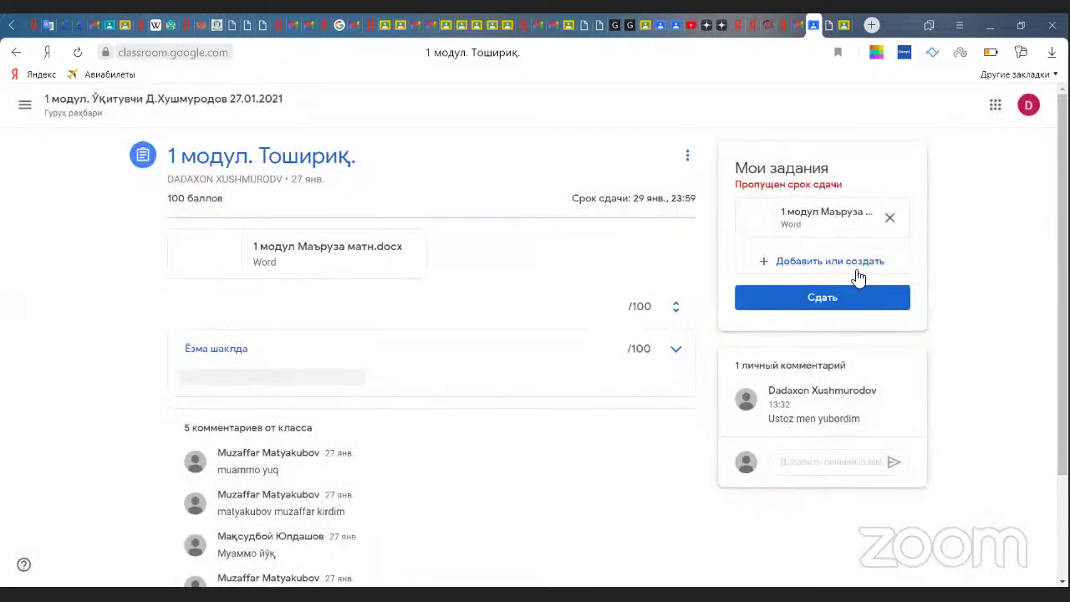
pyautogui.click(889, 218)
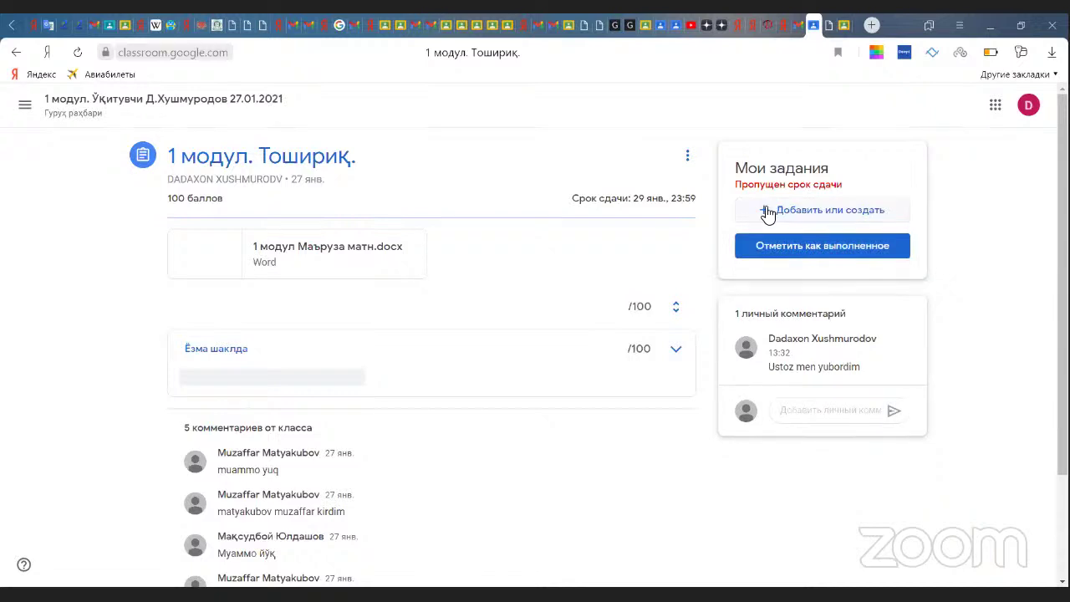
# - Upload the '1 модул топшириғи намуна' Word file from the desktop as the new work
pyautogui.click(768, 214)
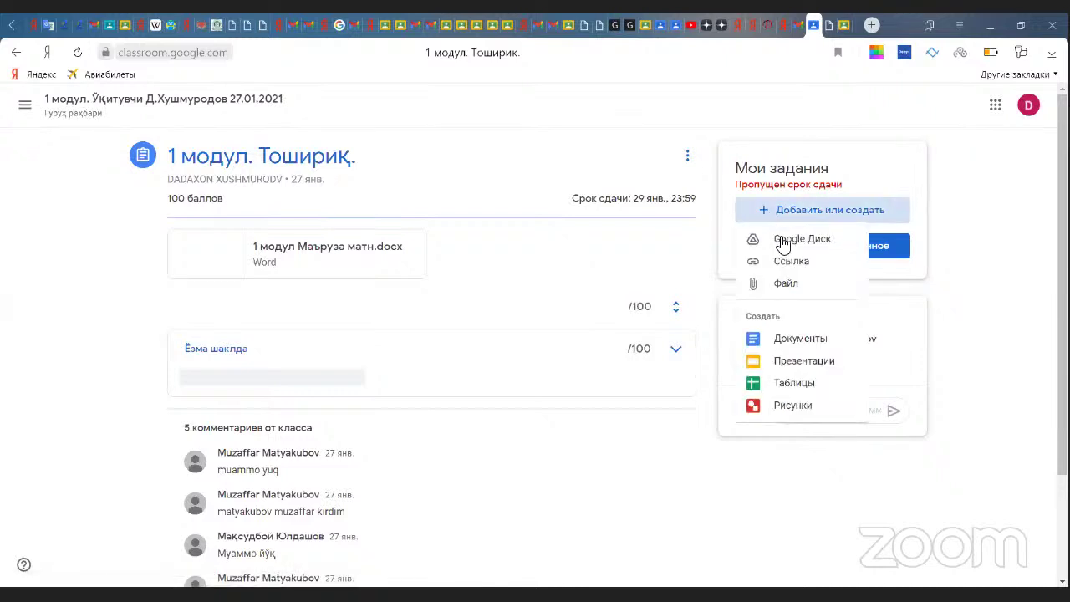
pyautogui.click(792, 285)
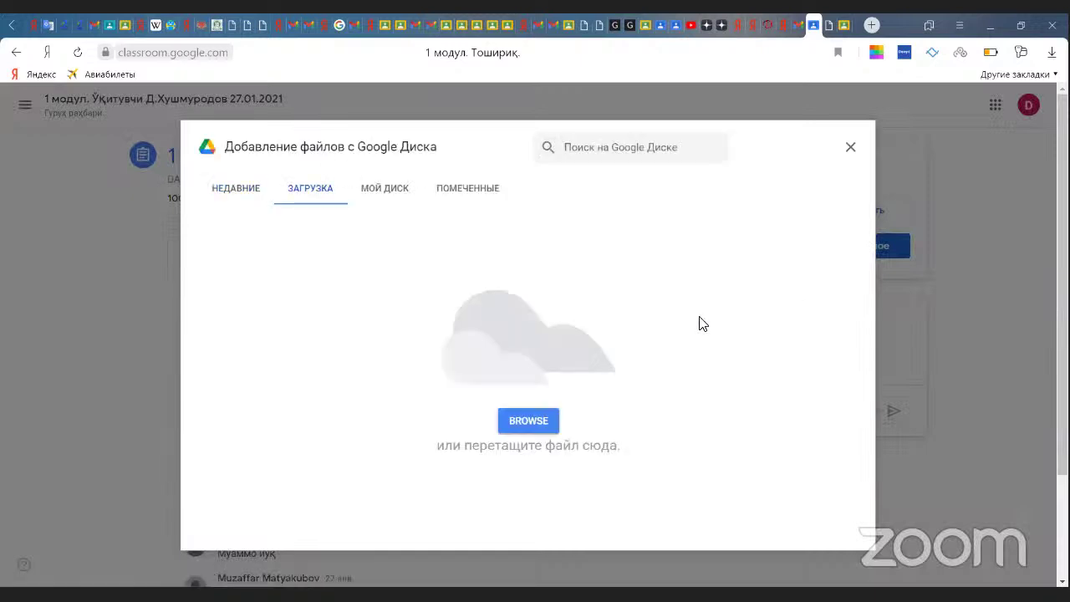
pyautogui.click(528, 422)
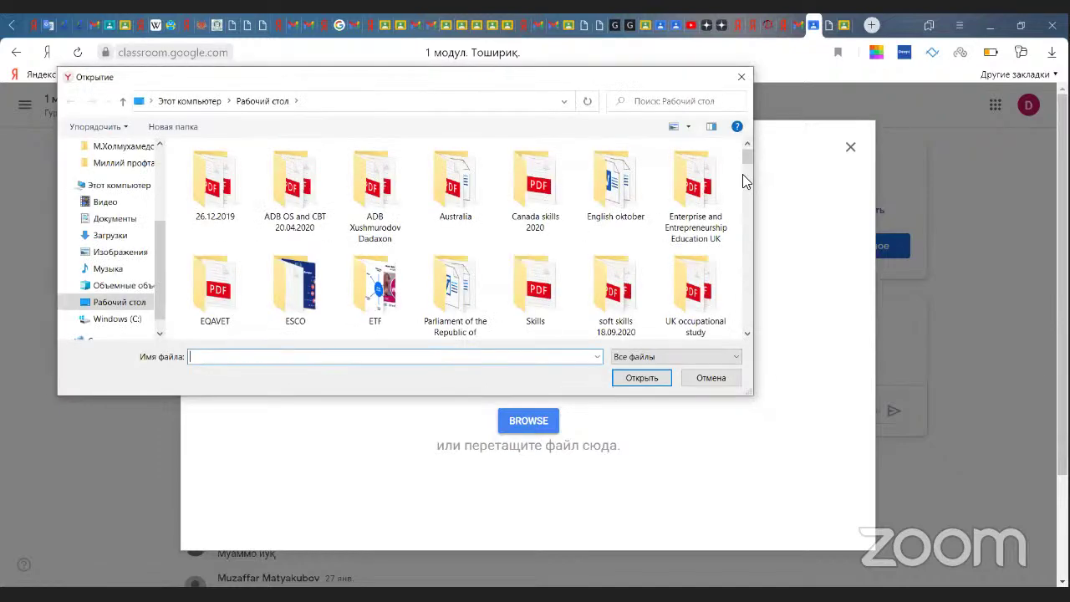
pyautogui.click(749, 197)
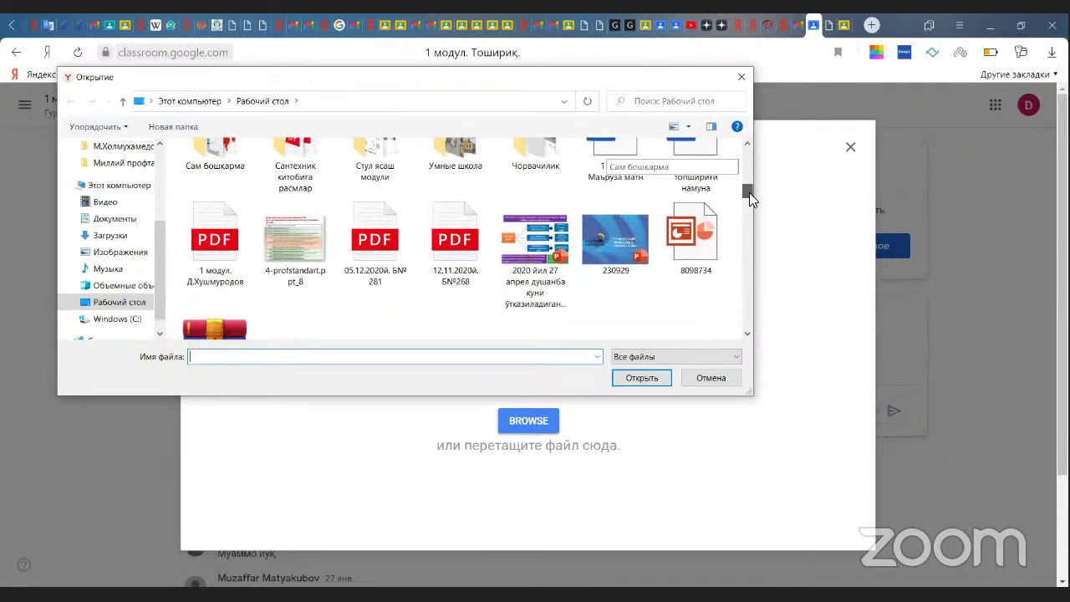
pyautogui.click(298, 237)
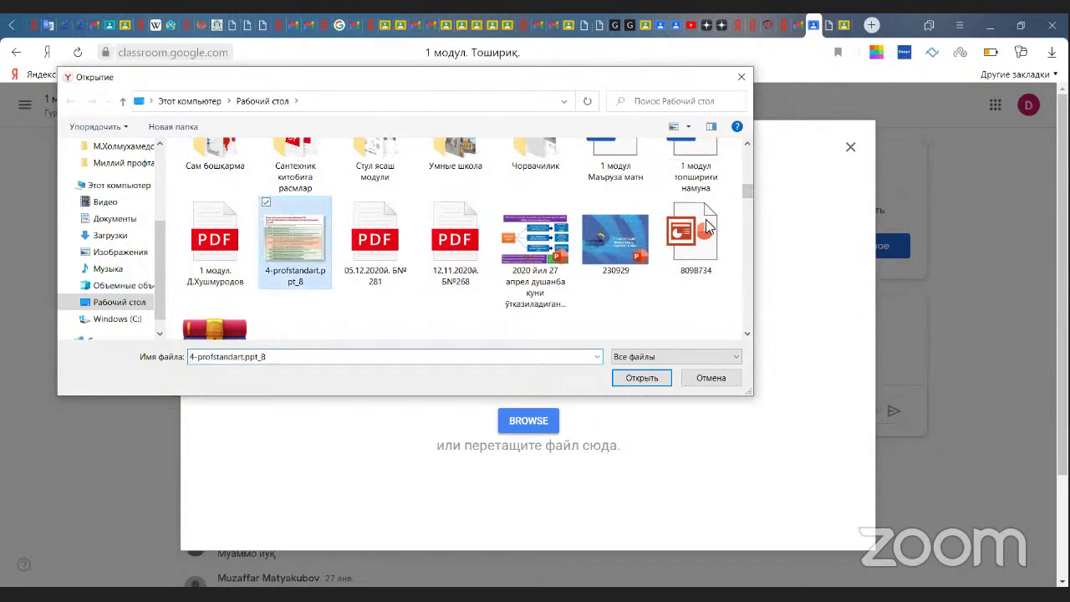
pyautogui.click(703, 178)
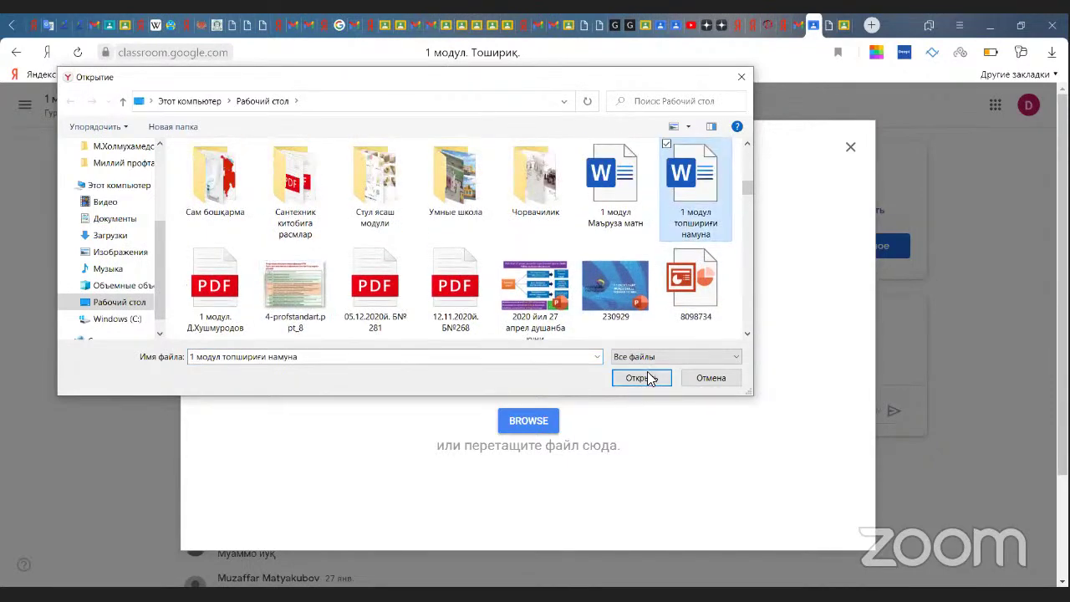
pyautogui.click(645, 379)
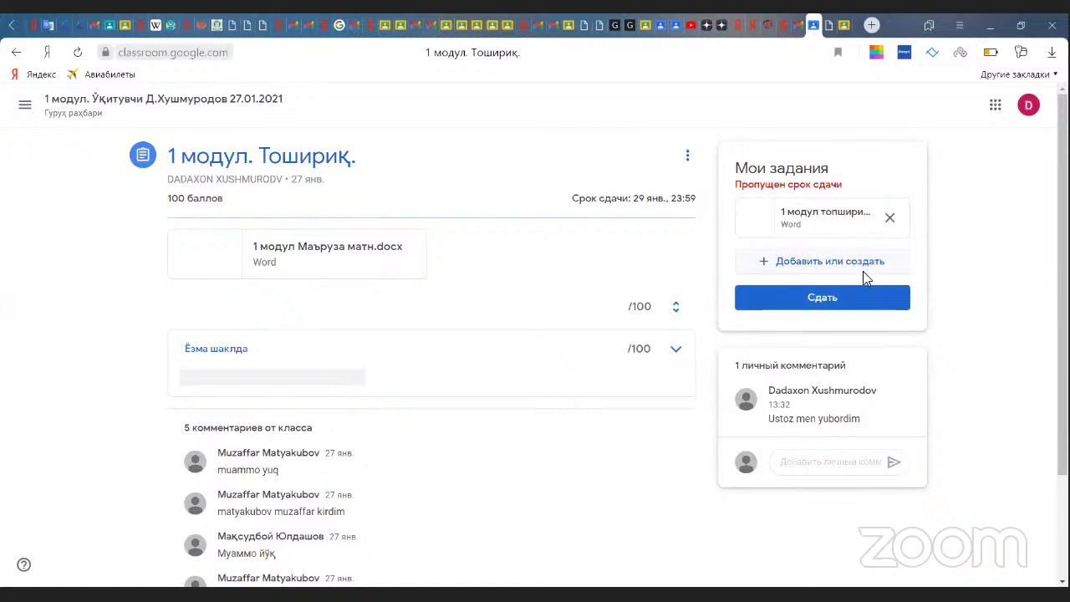
# - Turn in the assignment again with '1 модул топшириги намуна' attached, confirming in the dialog
pyautogui.click(826, 297)
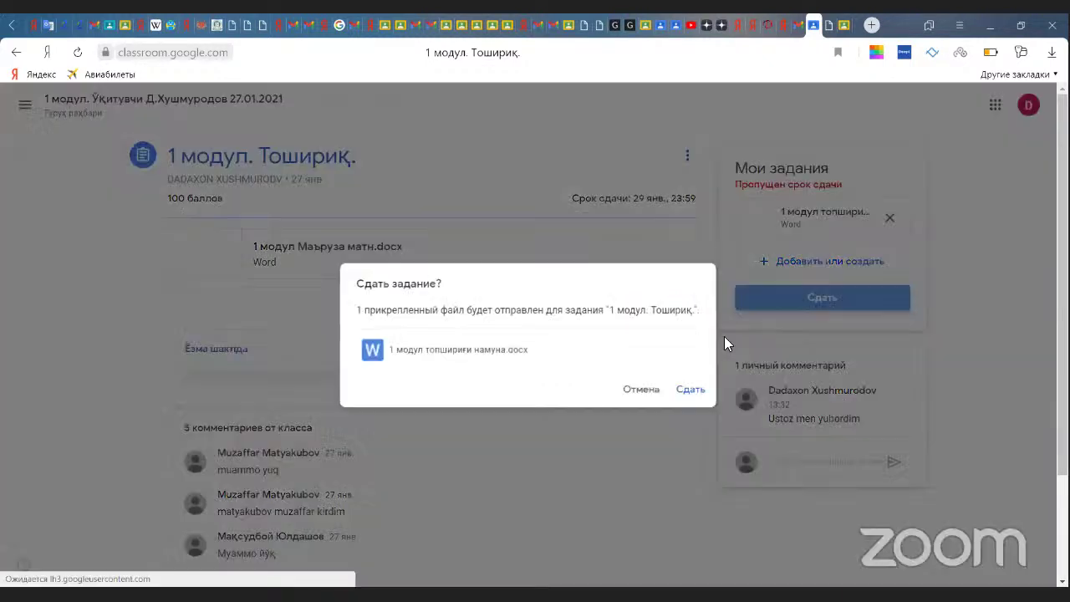
pyautogui.click(686, 391)
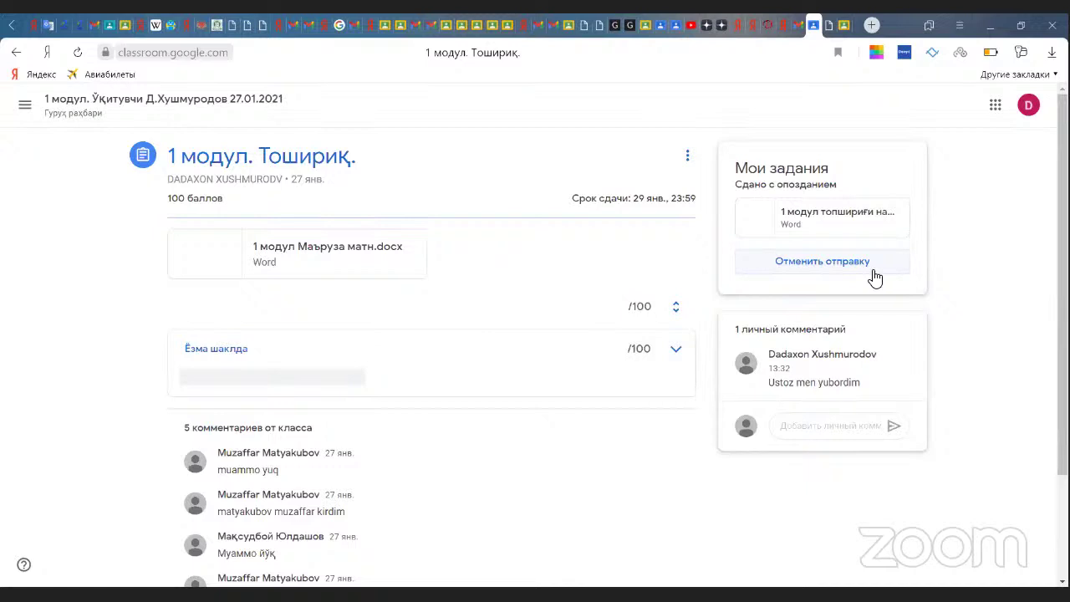
# - Go via the class stream and navigation panel to the Курсы page listing the enrolled class
pyautogui.click(76, 111)
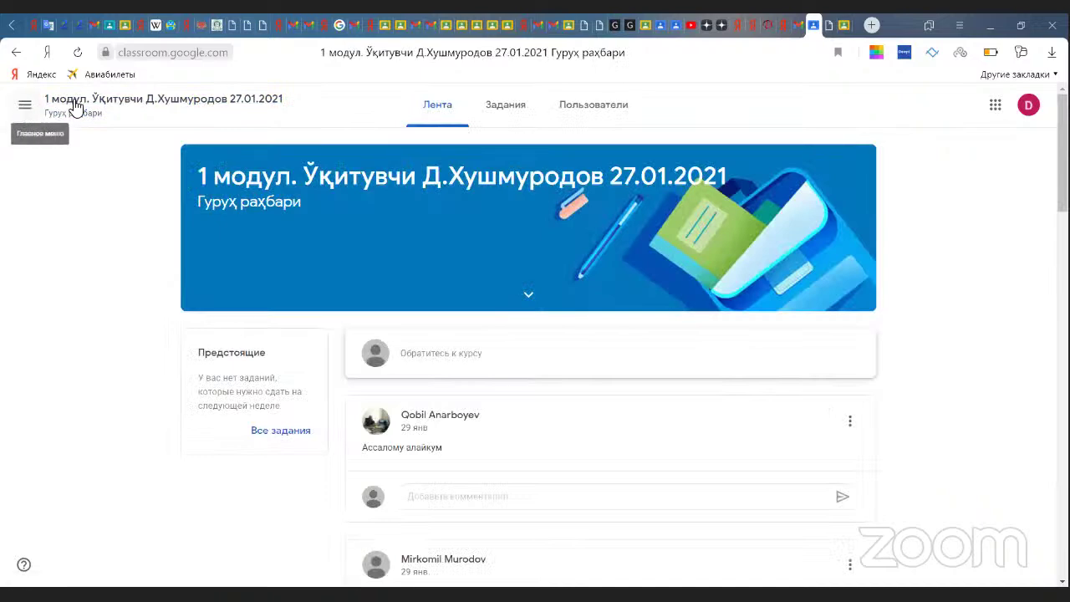
pyautogui.click(26, 104)
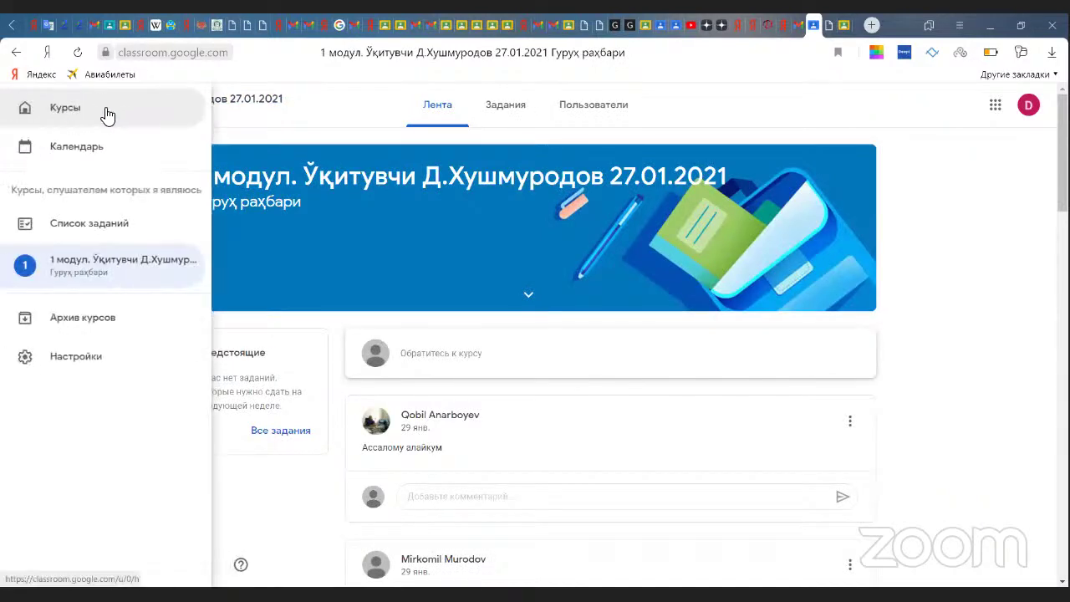
pyautogui.click(301, 127)
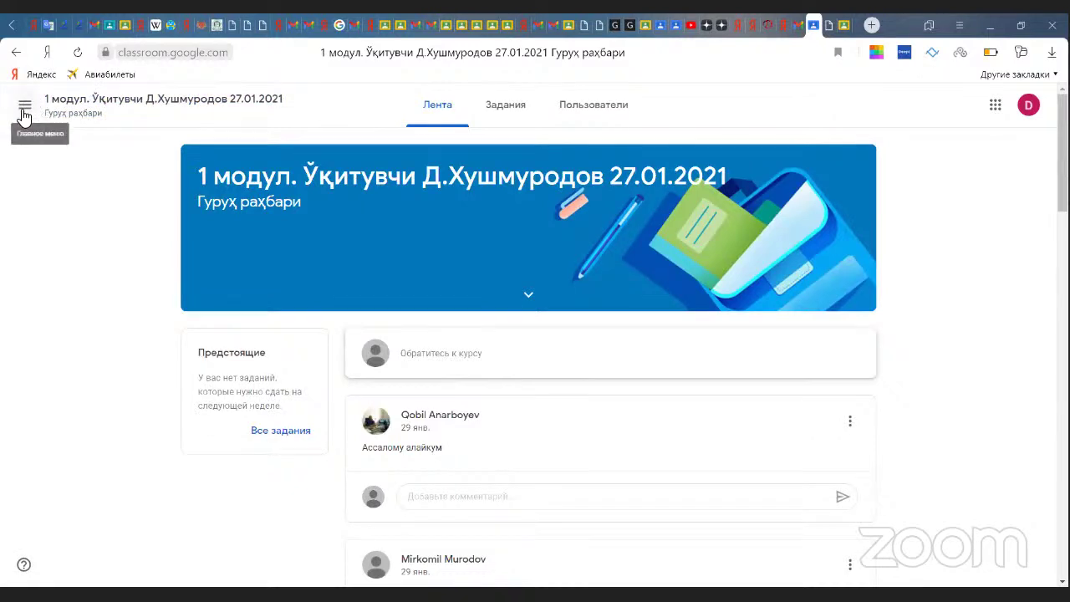
pyautogui.click(23, 117)
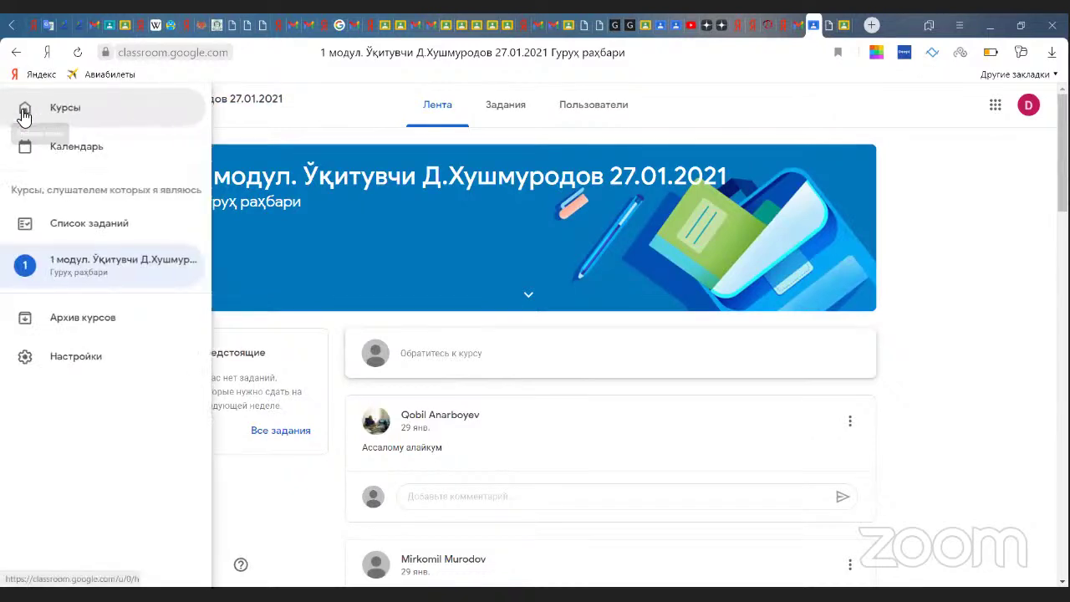
pyautogui.click(84, 108)
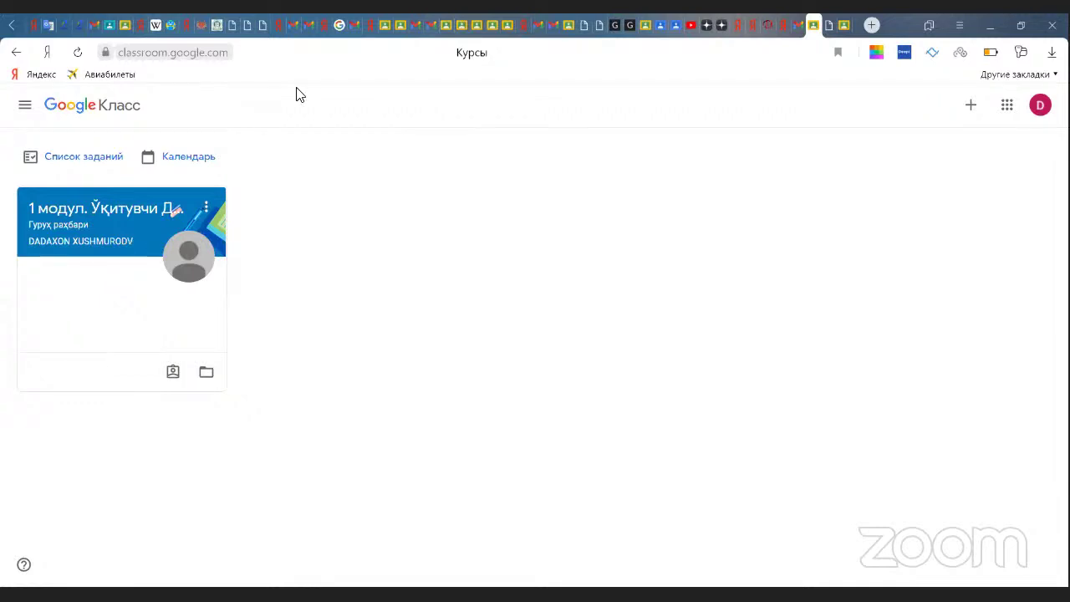
# - Read the Class invitation email in the Gmail inbox, then go back to the Classroom tab
pyautogui.click(798, 26)
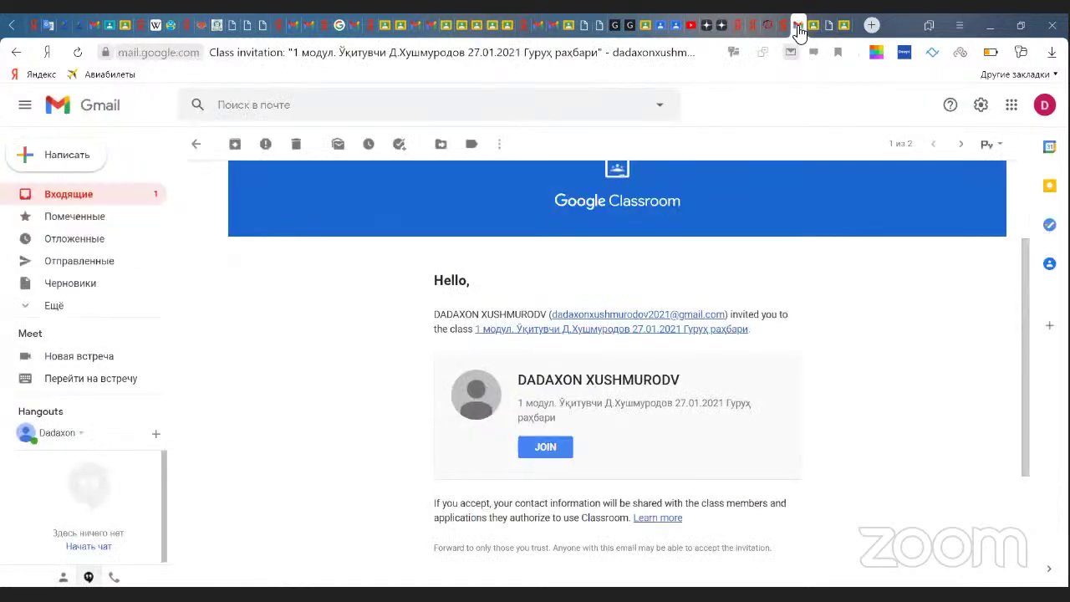
pyautogui.click(141, 200)
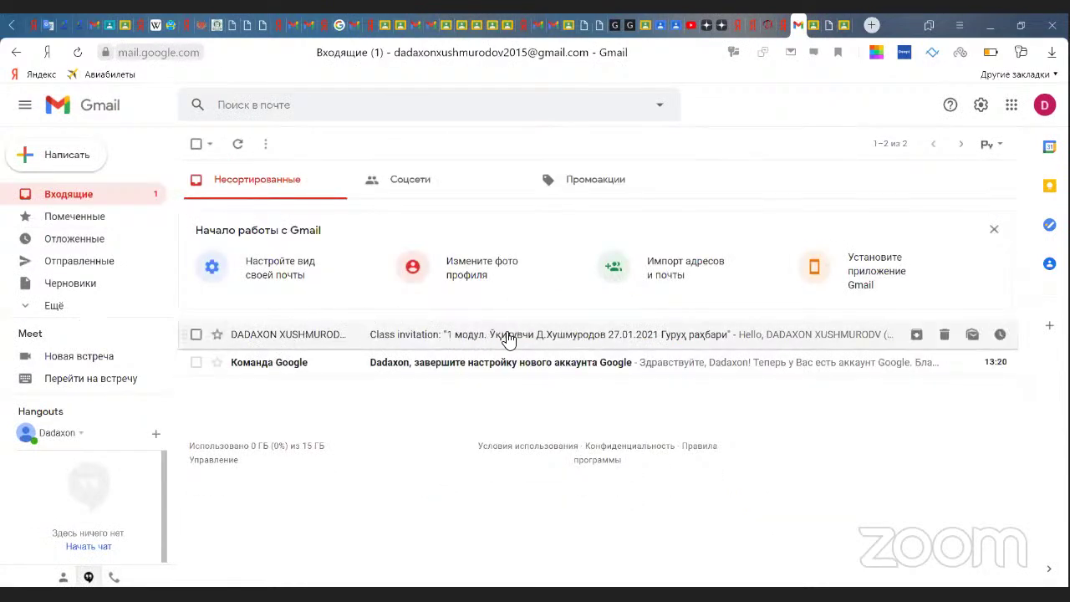
pyautogui.click(593, 343)
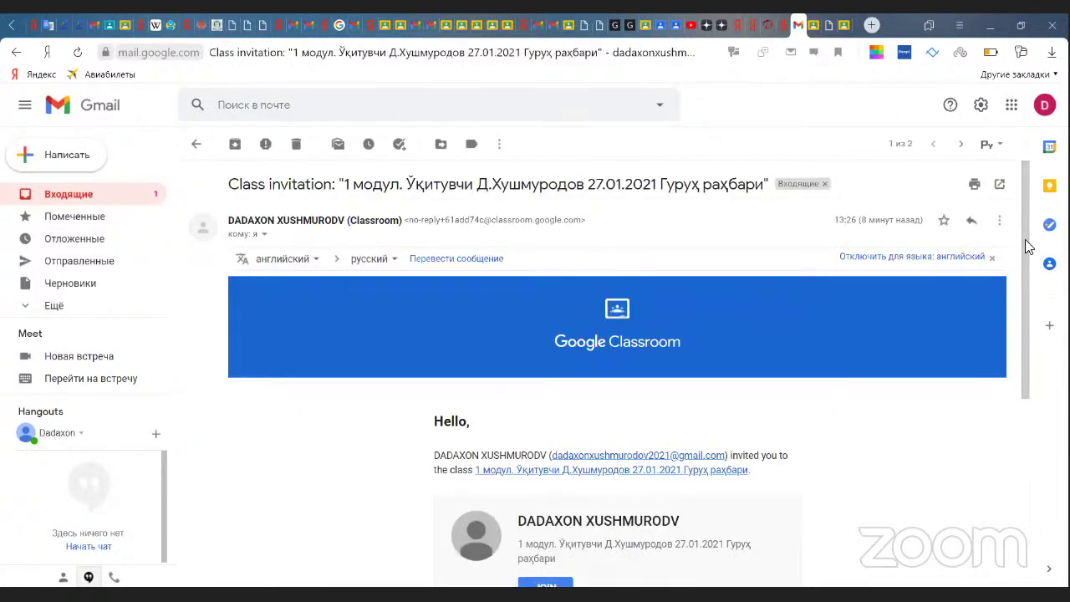
pyautogui.scroll(-4, 1031, 401)
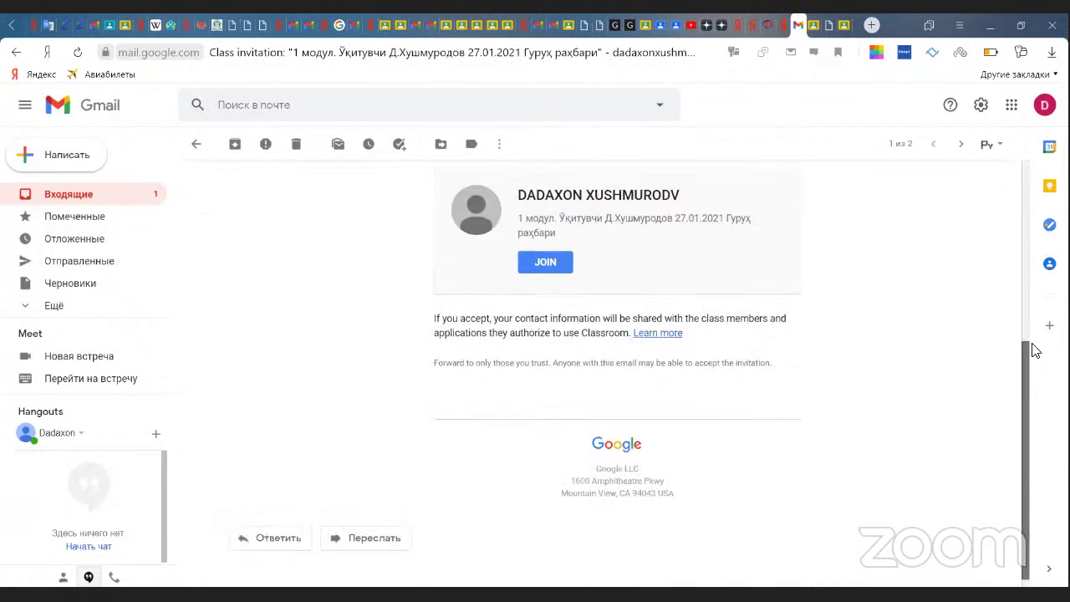
pyautogui.scroll(2, 1035, 351)
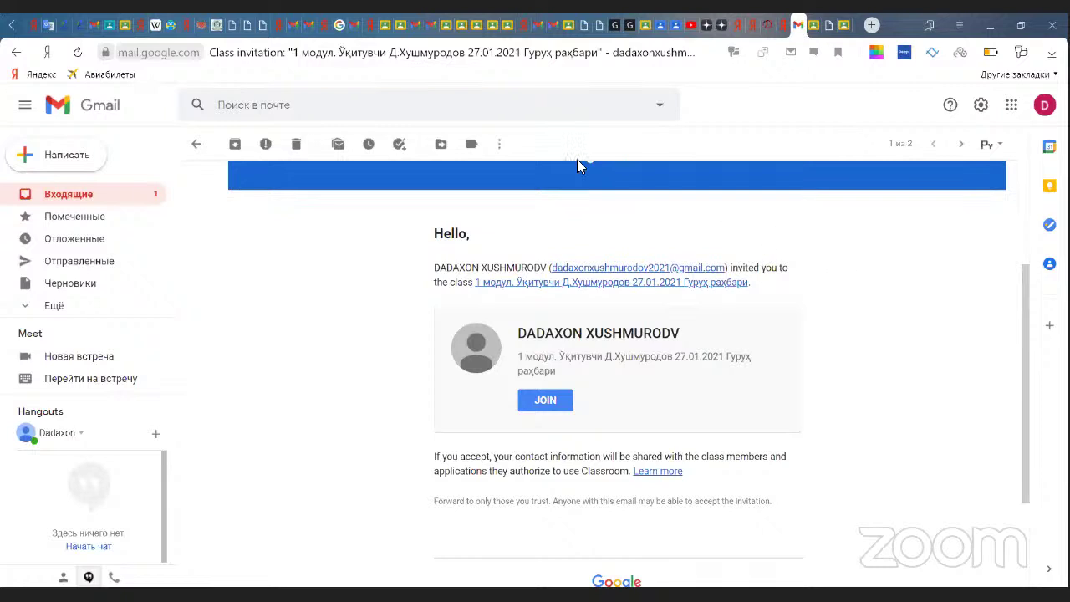
pyautogui.click(840, 30)
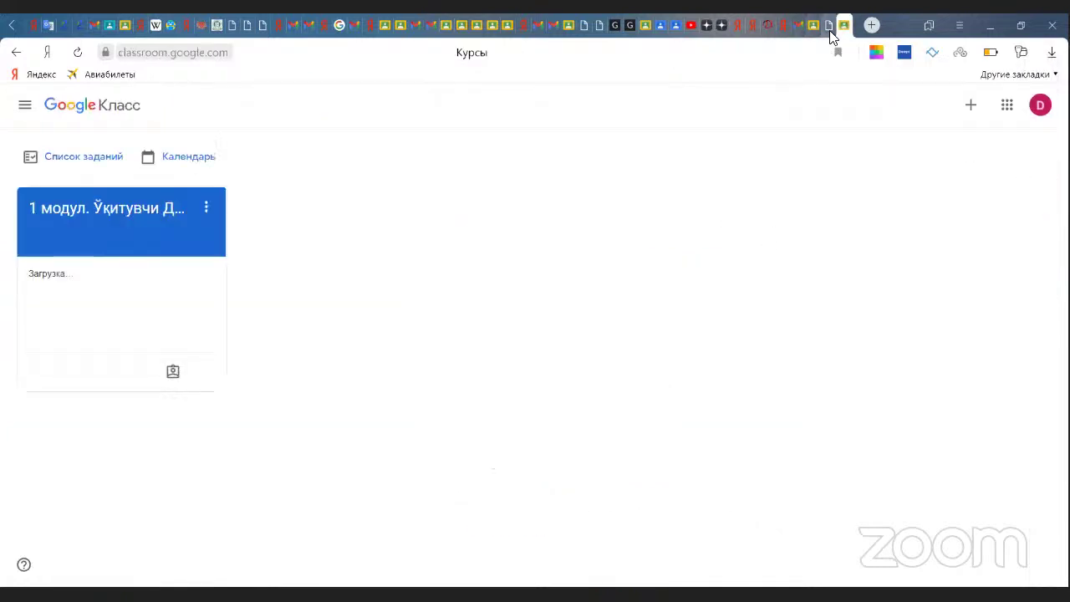
# - Open the enrolled course's stream from the courses page and dismiss the «Создание записей» tip
pyautogui.click(829, 27)
pyautogui.click(844, 30)
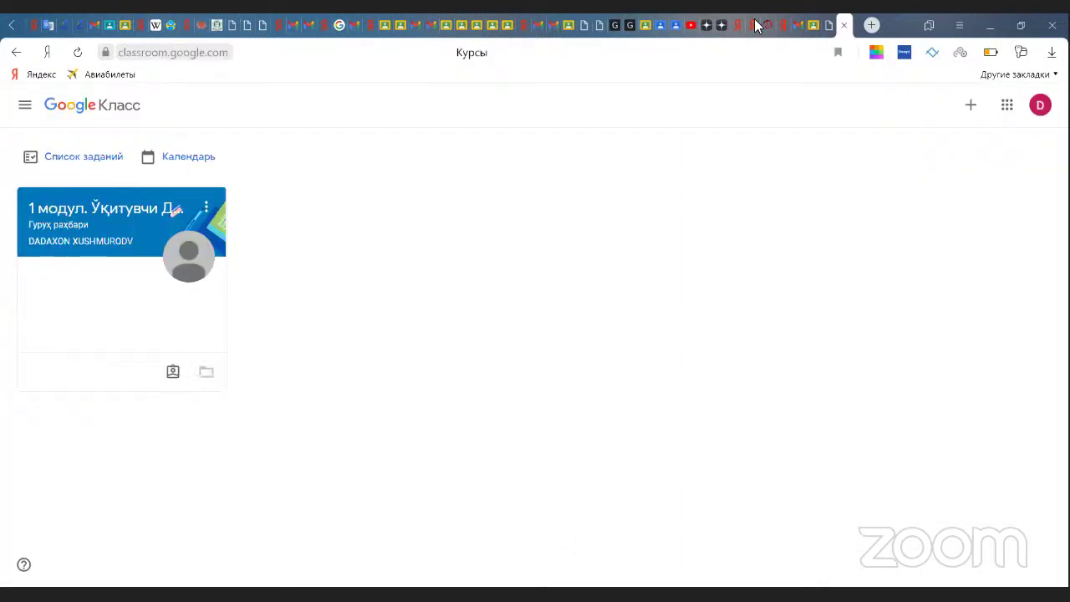
pyautogui.click(87, 224)
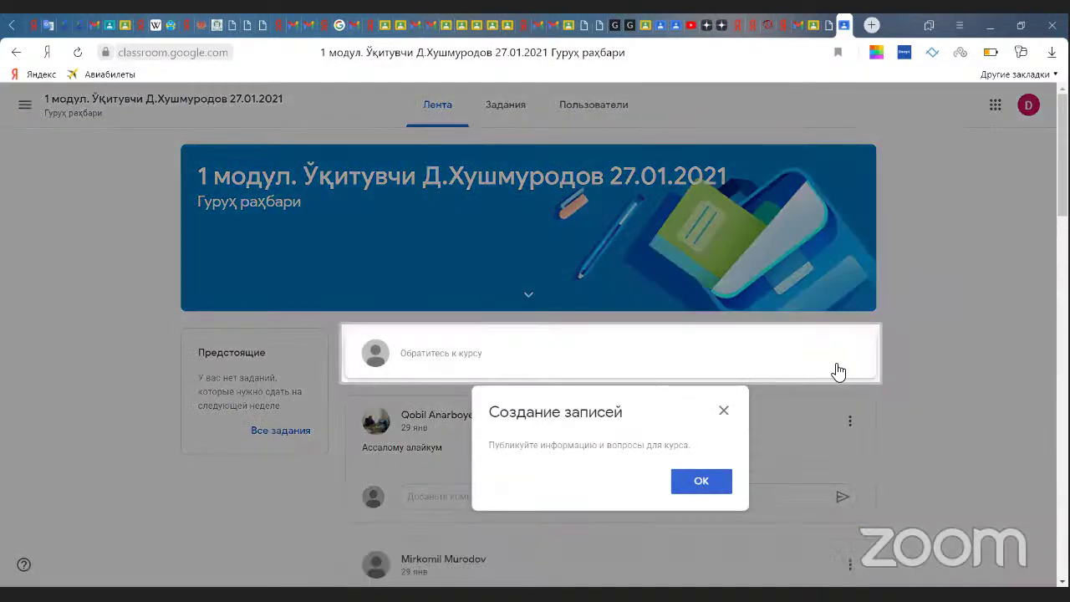
pyautogui.click(838, 371)
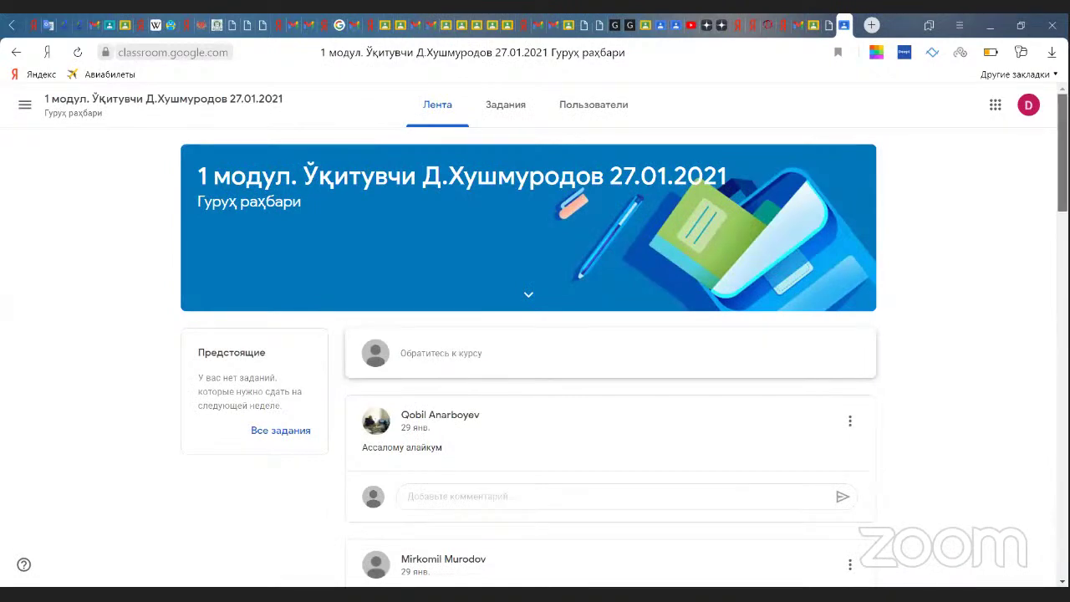
pyautogui.scroll(-15, 610, 376)
pyautogui.scroll(15, 610, 376)
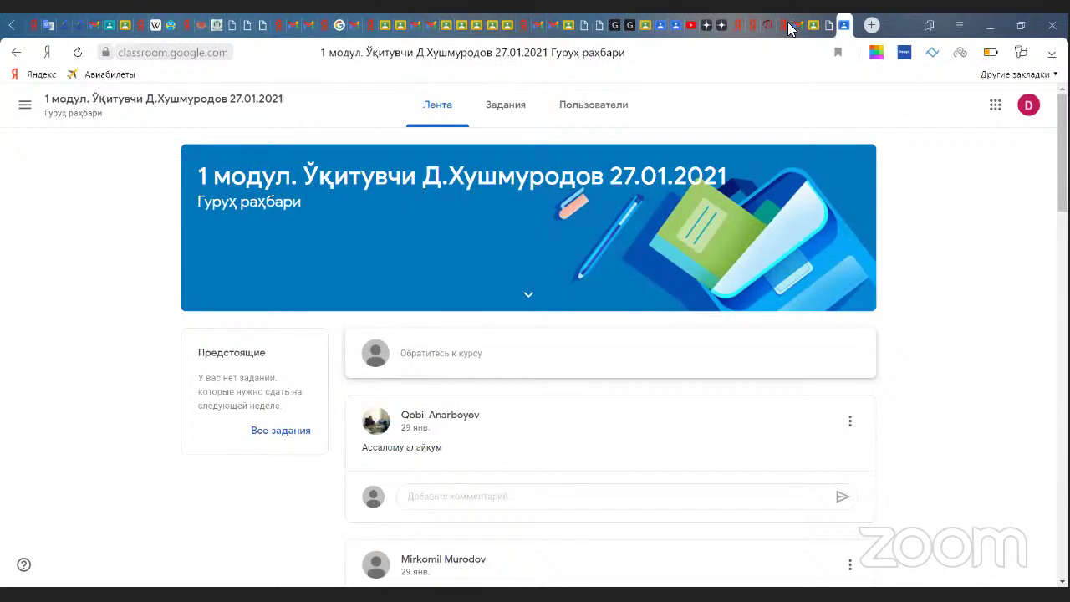
# - Switch to the Пользователи page to view the teacher and 40 students
pyautogui.click(596, 123)
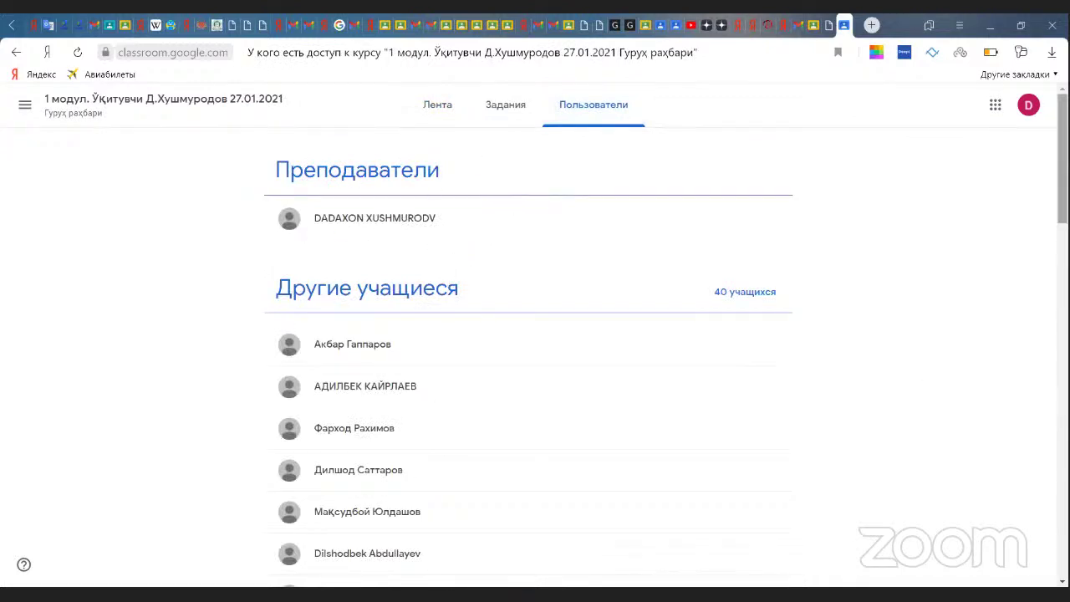
pyautogui.moveTo(1062, 159)
pyautogui.mouseDown()
pyautogui.moveTo(1062, 510)
pyautogui.moveTo(1062, 157)
pyautogui.mouseUp()
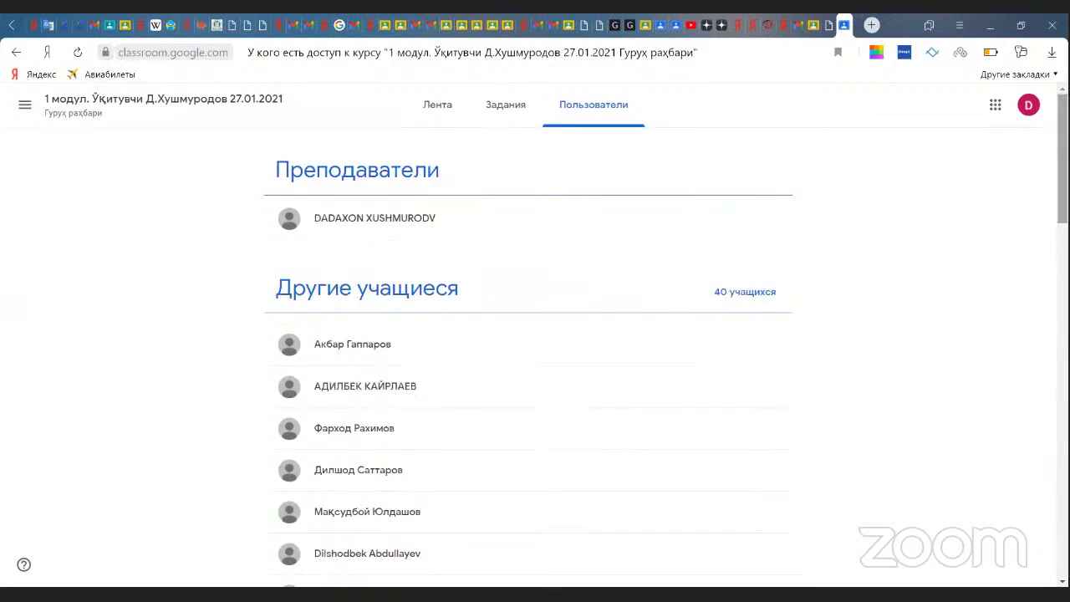